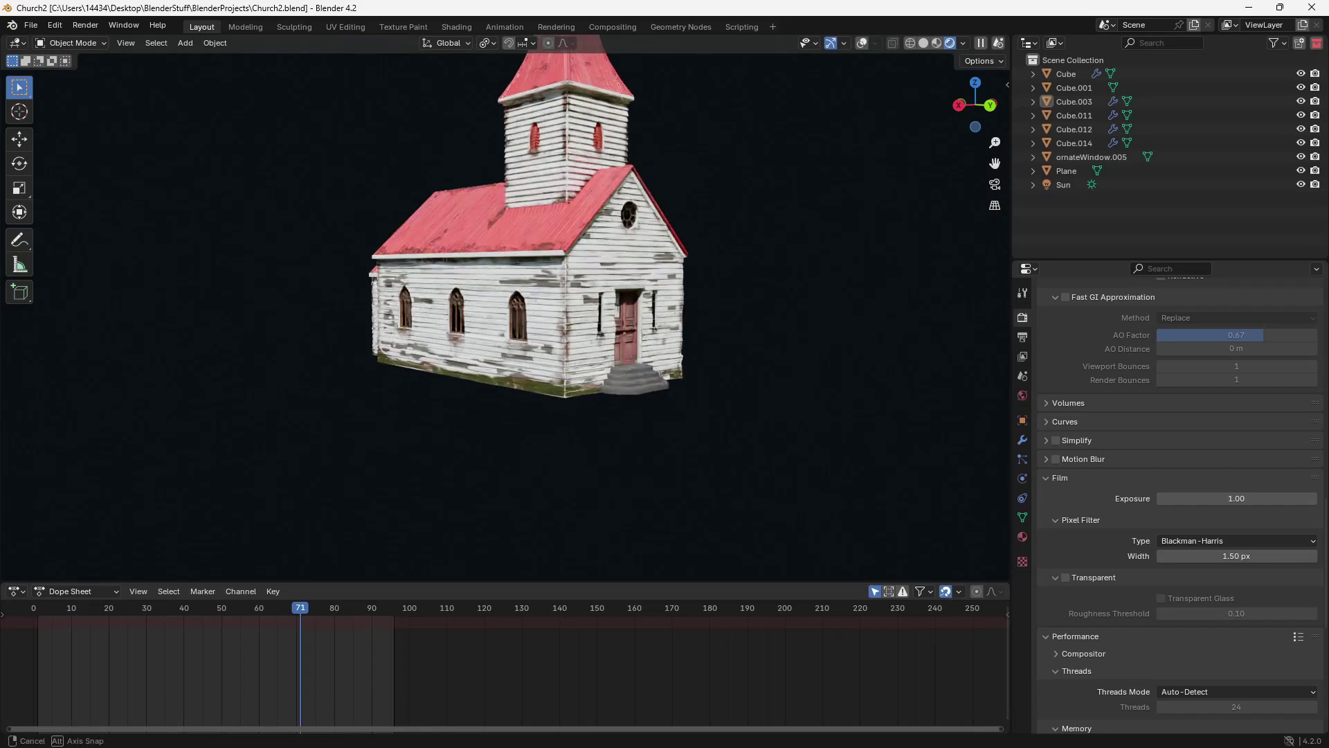
- Examine the church's siding, roof and entrance from its side, rear and front, and select the wall object
{"action": "middle_click_drag", "start_coordinate": [513, 312], "coordinate": [416, 312]}
{"action": "scroll", "coordinate": [429, 311], "scroll_direction": "up", "scroll_amount": 4}
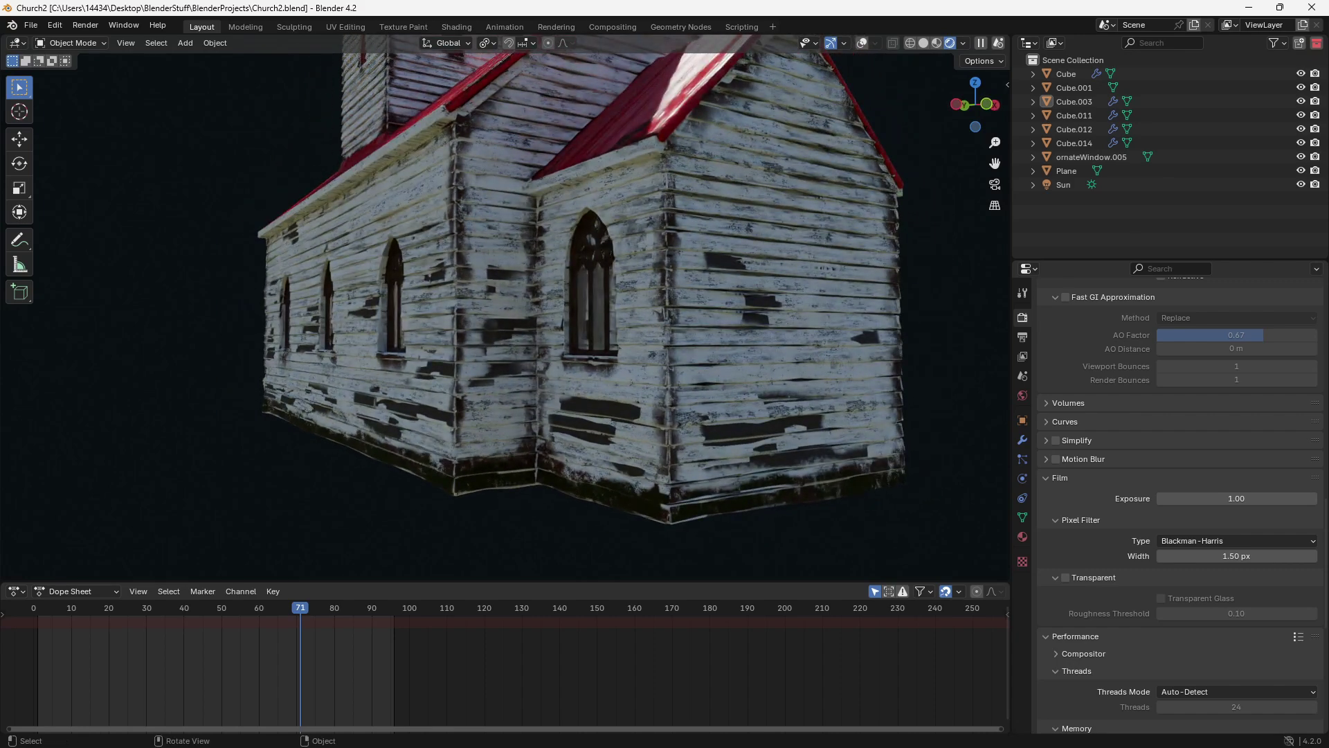
{"action": "middle_click_drag", "start_coordinate": [623, 298], "coordinate": [312, 239]}
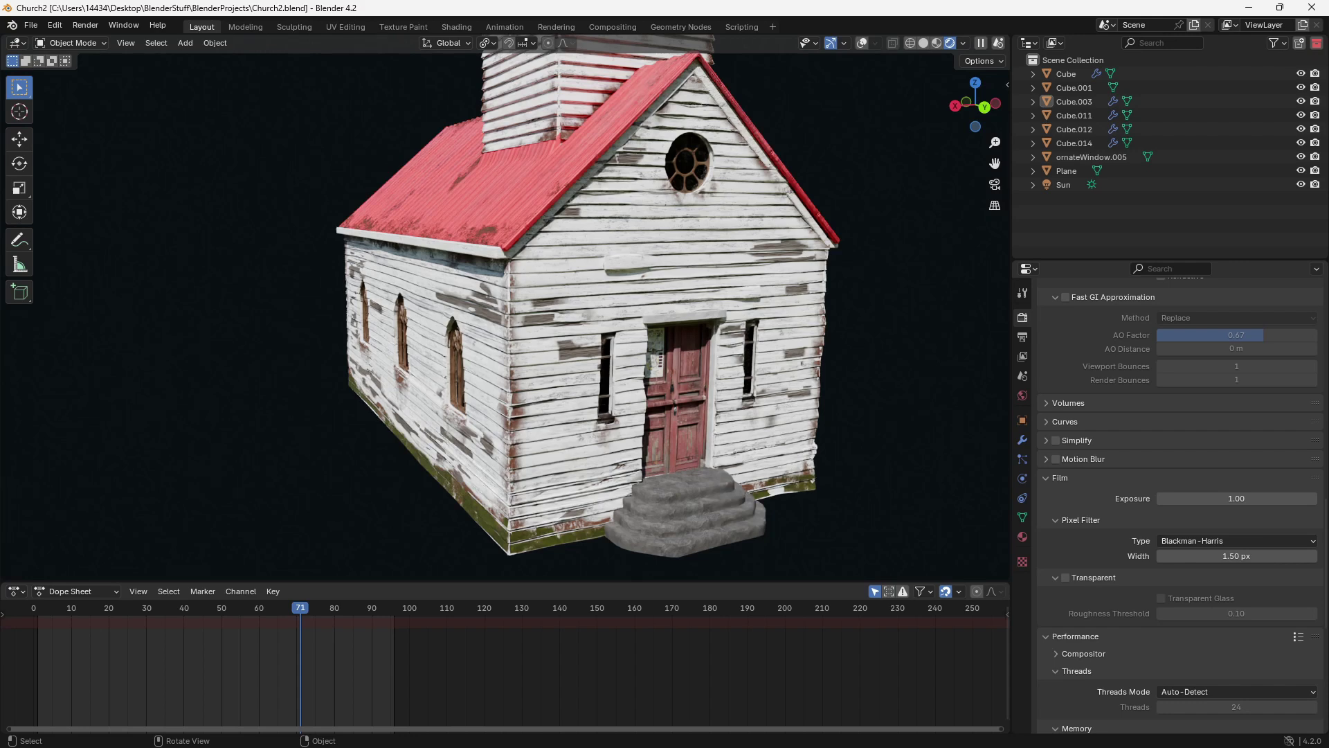
{"action": "left_click", "coordinate": [568, 415]}
{"action": "left_click", "coordinate": [243, 387]}
{"action": "left_click", "coordinate": [568, 416]}
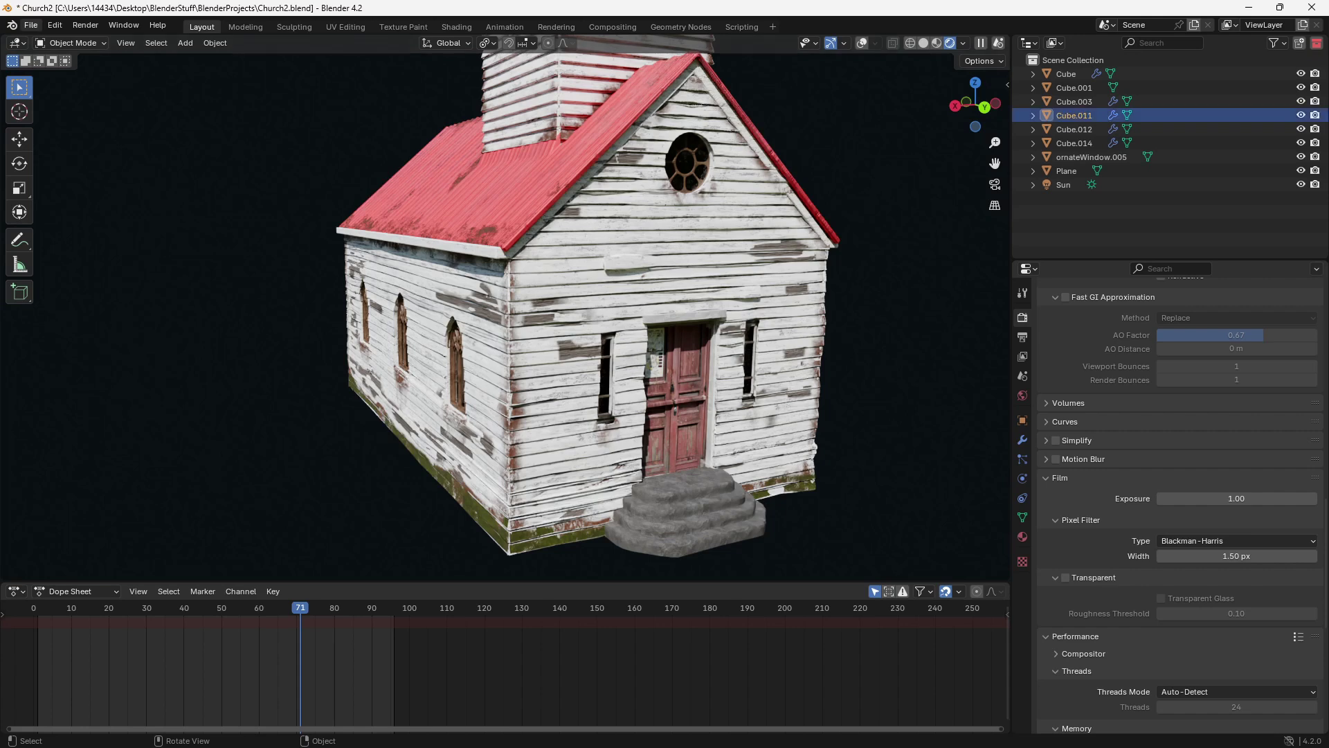
{"action": "left_click", "coordinate": [31, 25]}
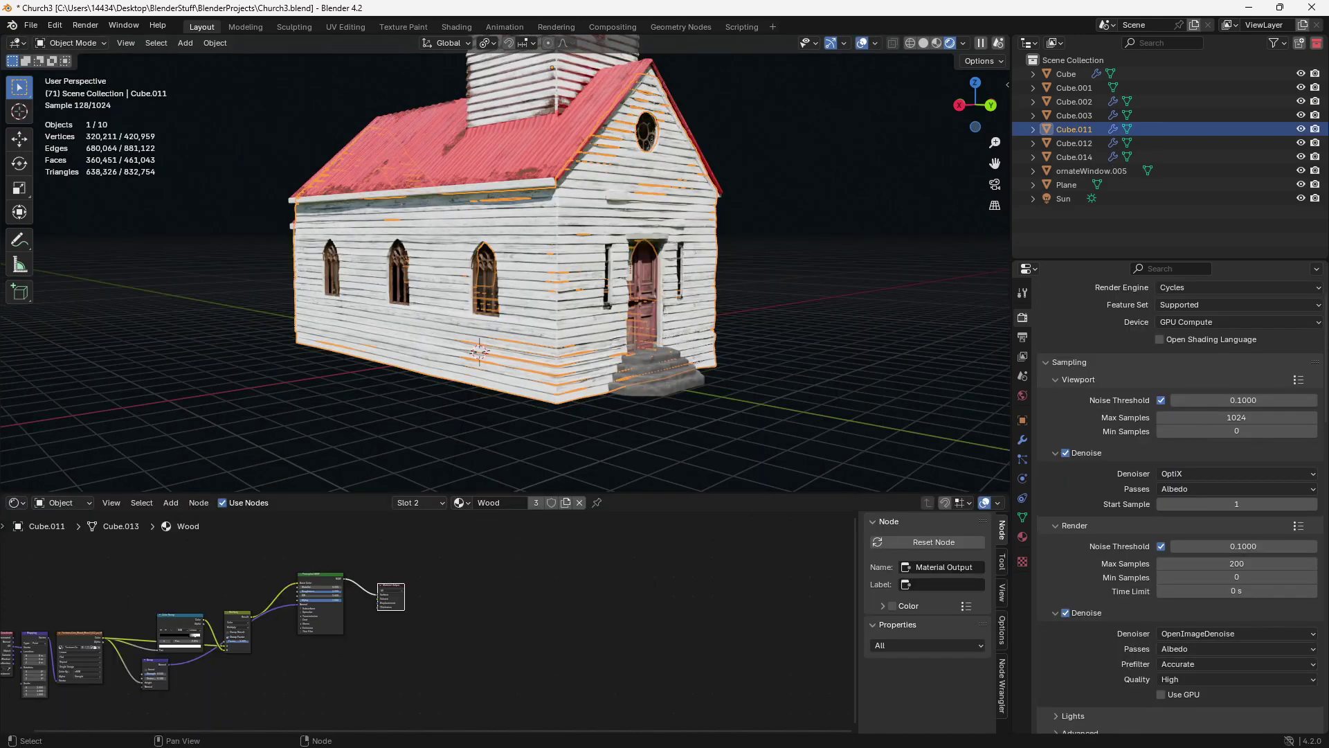
- Spread out the Color Ramp, Multiply and Bump nodes in the Wood material's node tree
{"action": "middle_click_drag", "start_coordinate": [223, 638], "coordinate": [435, 608]}
{"action": "scroll", "coordinate": [435, 608], "scroll_direction": "up", "scroll_amount": 6}
{"action": "middle_click_drag", "start_coordinate": [320, 568], "coordinate": [397, 619]}
{"action": "scroll", "coordinate": [397, 620], "scroll_direction": "up", "scroll_amount": 2}
{"action": "left_click_drag", "start_coordinate": [432, 620], "coordinate": [390, 535]}
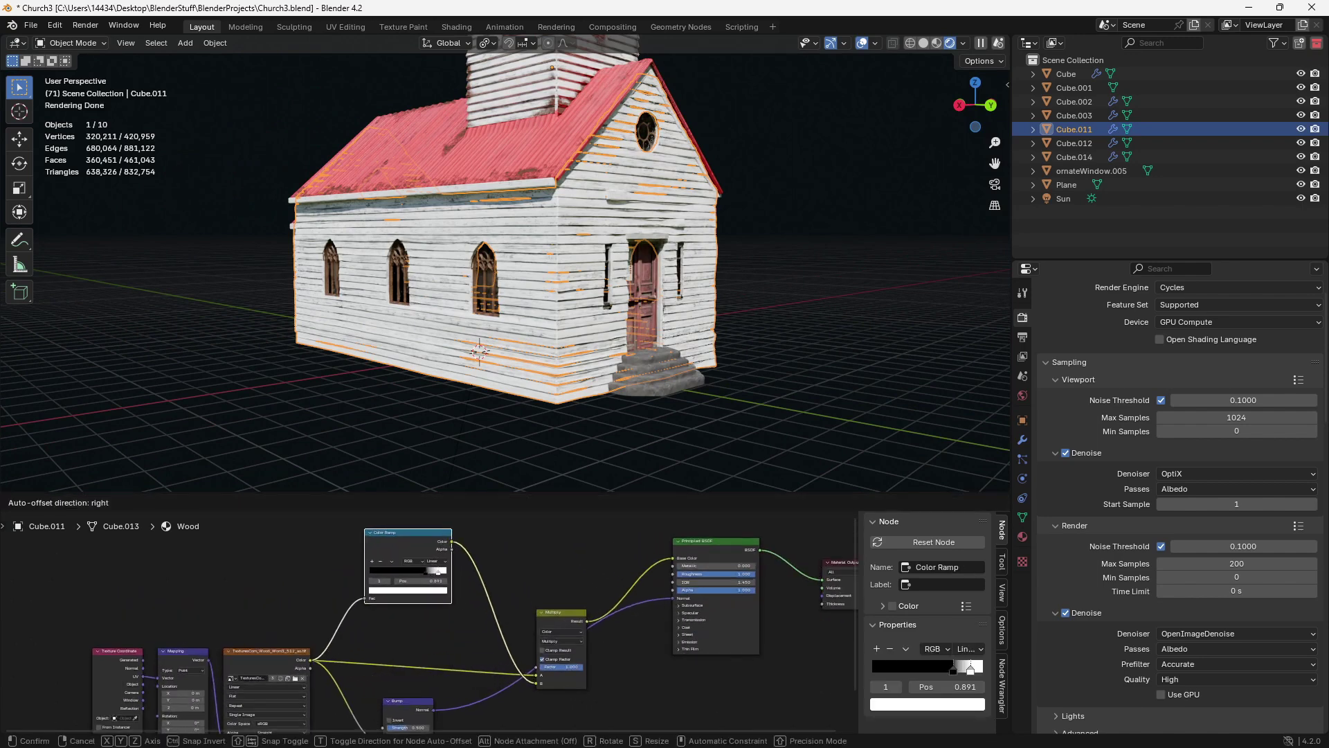
{"action": "left_click_drag", "start_coordinate": [438, 572], "coordinate": [422, 577]}
{"action": "left_click_drag", "start_coordinate": [562, 613], "coordinate": [531, 531]}
{"action": "middle_click_drag", "start_coordinate": [485, 657], "coordinate": [526, 592]}
{"action": "left_click_drag", "start_coordinate": [451, 650], "coordinate": [563, 622]}
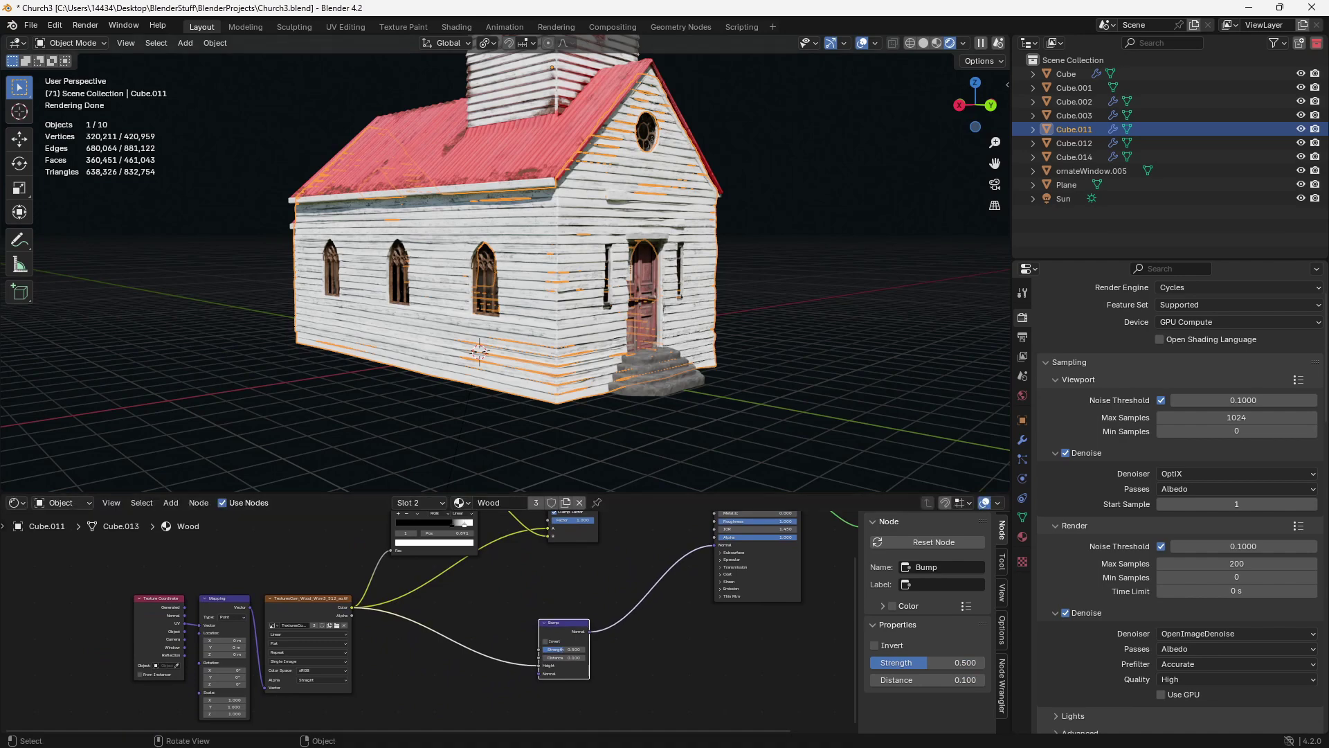
- Deselect the church walls and reposition the Color Ramp and Multiply nodes above the wood Image Texture
{"action": "middle_click_drag", "start_coordinate": [623, 277], "coordinate": [523, 268]}
{"action": "key", "text": "alt+a"}
{"action": "scroll", "coordinate": [505, 277], "scroll_direction": "down", "scroll_amount": 1}
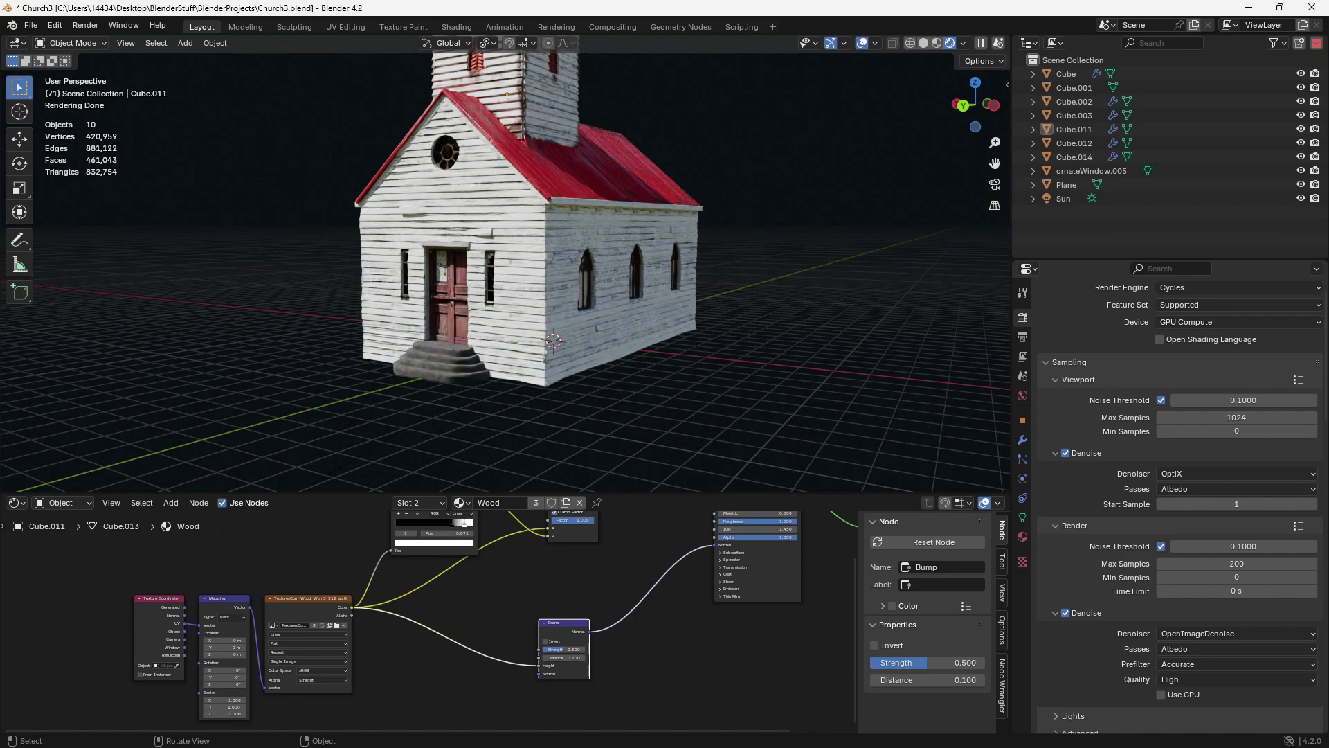
{"action": "middle_click_drag", "start_coordinate": [491, 271], "coordinate": [523, 269]}
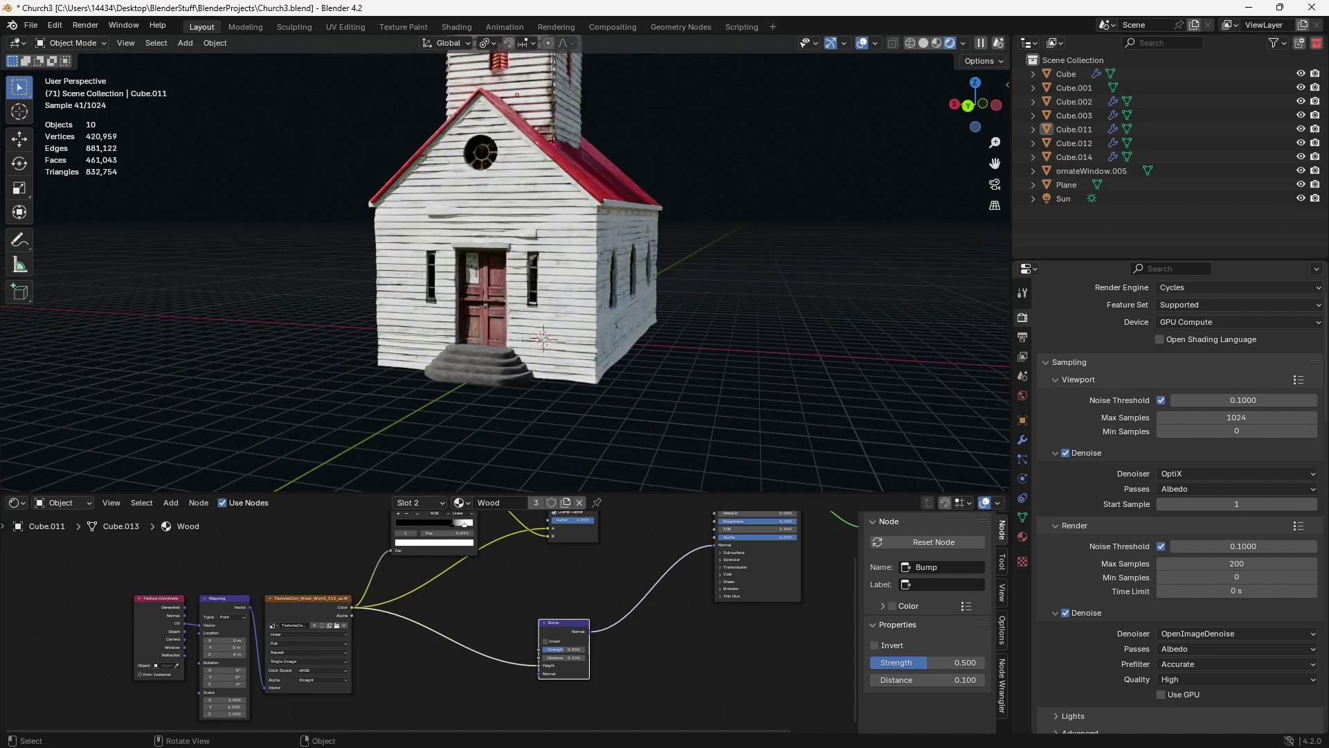
{"action": "middle_click_drag", "start_coordinate": [450, 552], "coordinate": [521, 637]}
{"action": "scroll", "coordinate": [520, 638], "scroll_direction": "up", "scroll_amount": 2}
{"action": "mouse_move", "coordinate": [497, 568]}
{"action": "left_mouse_down"}
{"action": "mouse_move", "coordinate": [443, 550]}
{"action": "mouse_move", "coordinate": [486, 547]}
{"action": "left_mouse_up"}
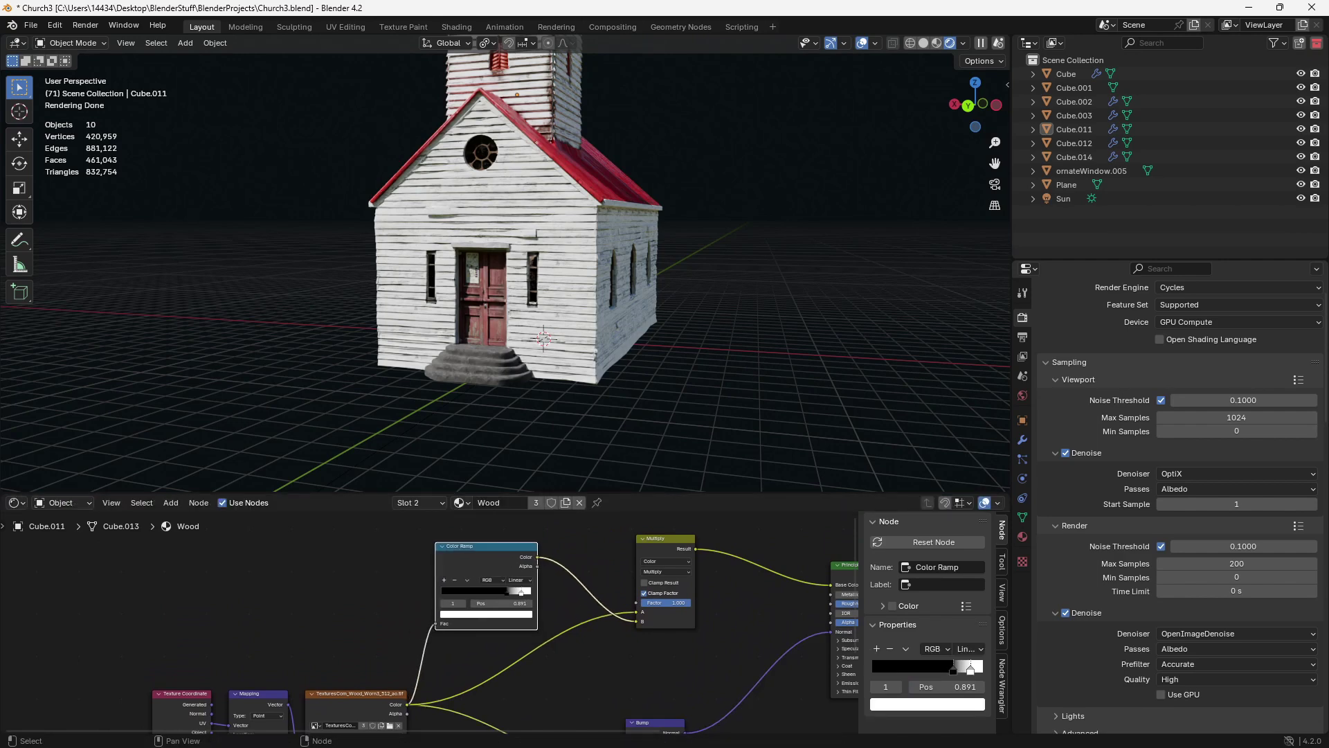
{"action": "left_click_drag", "start_coordinate": [665, 539], "coordinate": [671, 565]}
{"action": "middle_click_drag", "start_coordinate": [568, 332], "coordinate": [640, 331]}
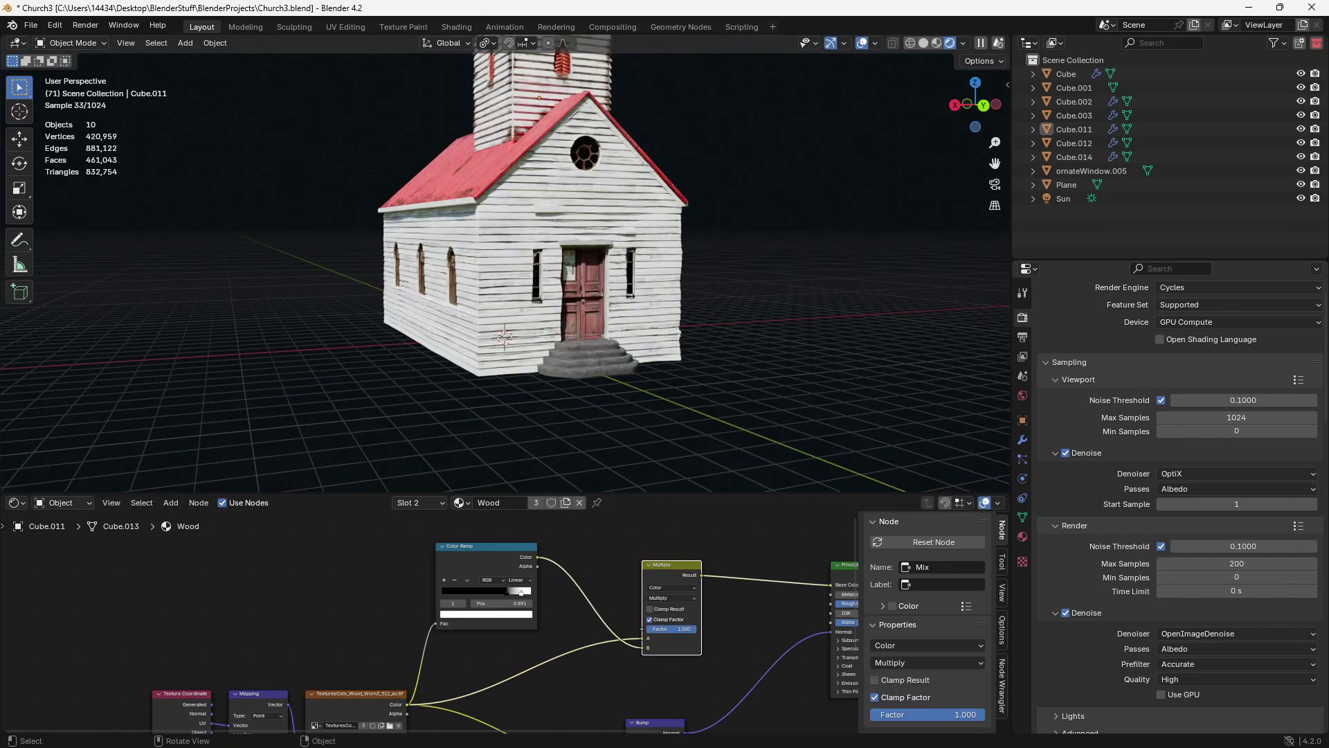
- Shift the Color Ramp and Multiply nodes away from the Principled BSDF to free space between them
{"action": "left_click_drag", "start_coordinate": [486, 547], "coordinate": [454, 552]}
{"action": "middle_click_drag", "start_coordinate": [454, 552], "coordinate": [458, 552]}
{"action": "middle_click_drag", "start_coordinate": [668, 565], "coordinate": [587, 563]}
{"action": "left_click_drag", "start_coordinate": [587, 564], "coordinate": [501, 545]}
{"action": "middle_click_drag", "start_coordinate": [501, 545], "coordinate": [393, 580]}
- Duplicate the Multiply node, insert the copy before the Principled BSDF base color and set its blend mode to Mix
{"action": "key", "text": "shift+d"}
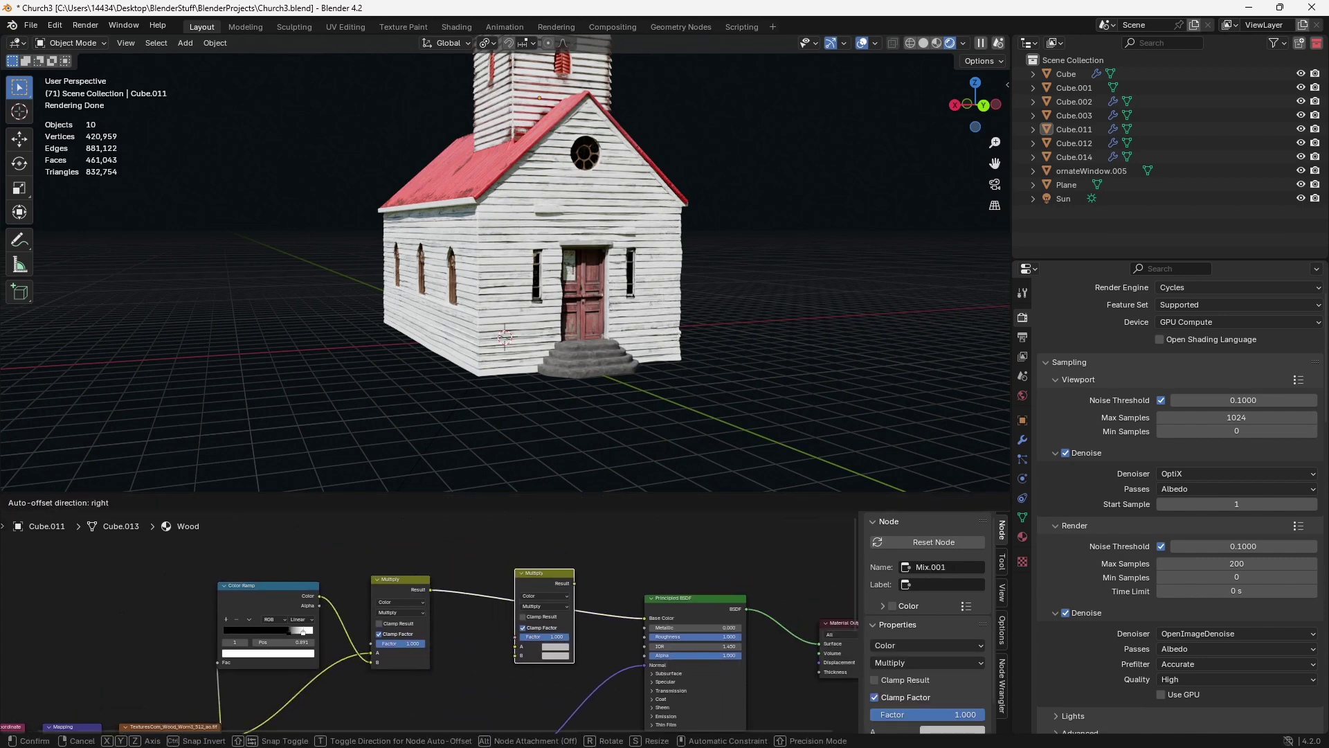
{"action": "left_click", "coordinate": [560, 603]}
{"action": "left_click", "coordinate": [555, 604]}
{"action": "left_click", "coordinate": [547, 625]}
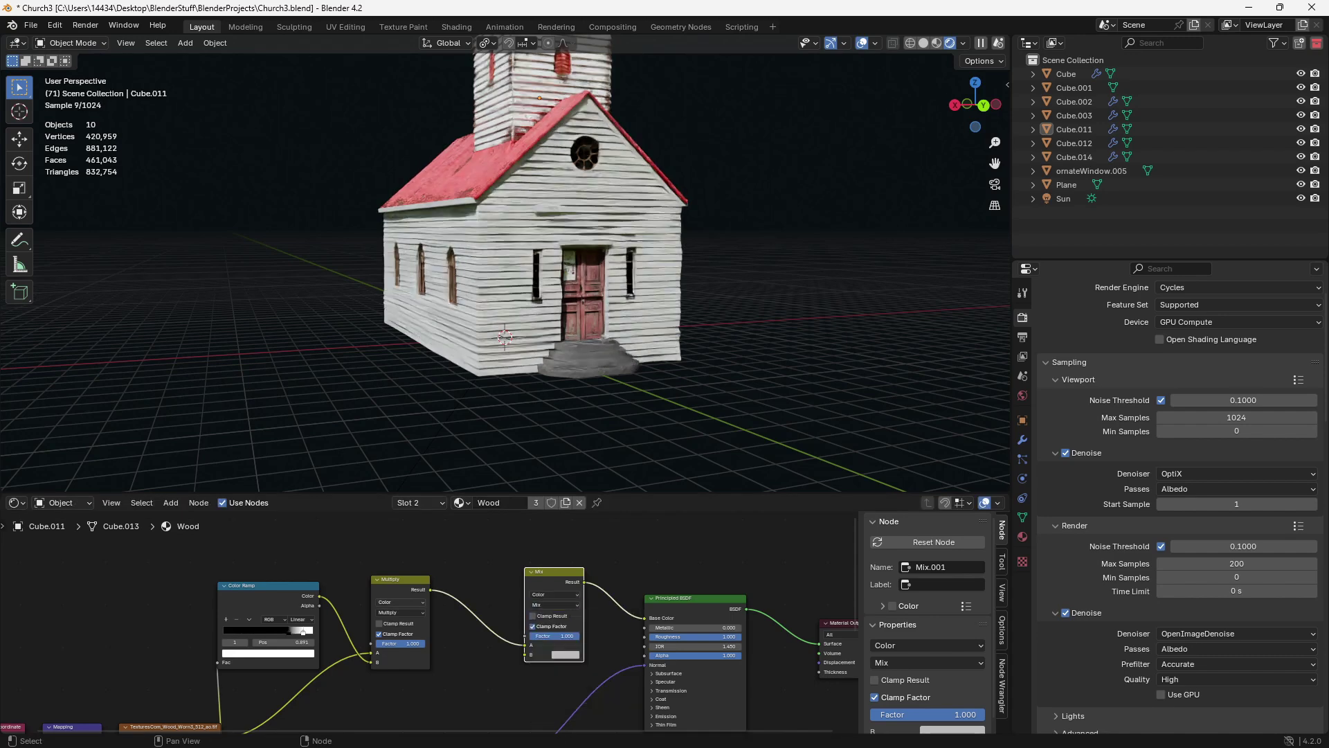
- Add a Noise Texture node and connect its Fac output to the new Mix node's Factor
{"action": "middle_click_drag", "start_coordinate": [547, 625], "coordinate": [649, 648]}
{"action": "key", "text": "shift+a"}
{"action": "left_click", "coordinate": [381, 480]}
{"action": "type", "text": "noi"}
{"action": "key", "text": "Return"}
{"action": "left_click", "coordinate": [207, 541]}
{"action": "left_click_drag", "start_coordinate": [263, 552], "coordinate": [626, 659]}
{"action": "middle_click_drag", "start_coordinate": [582, 643], "coordinate": [686, 684]}
{"action": "left_click_drag", "start_coordinate": [337, 582], "coordinate": [296, 571]}
{"action": "key", "text": "shift+a"}
{"action": "type", "text": "mix"}
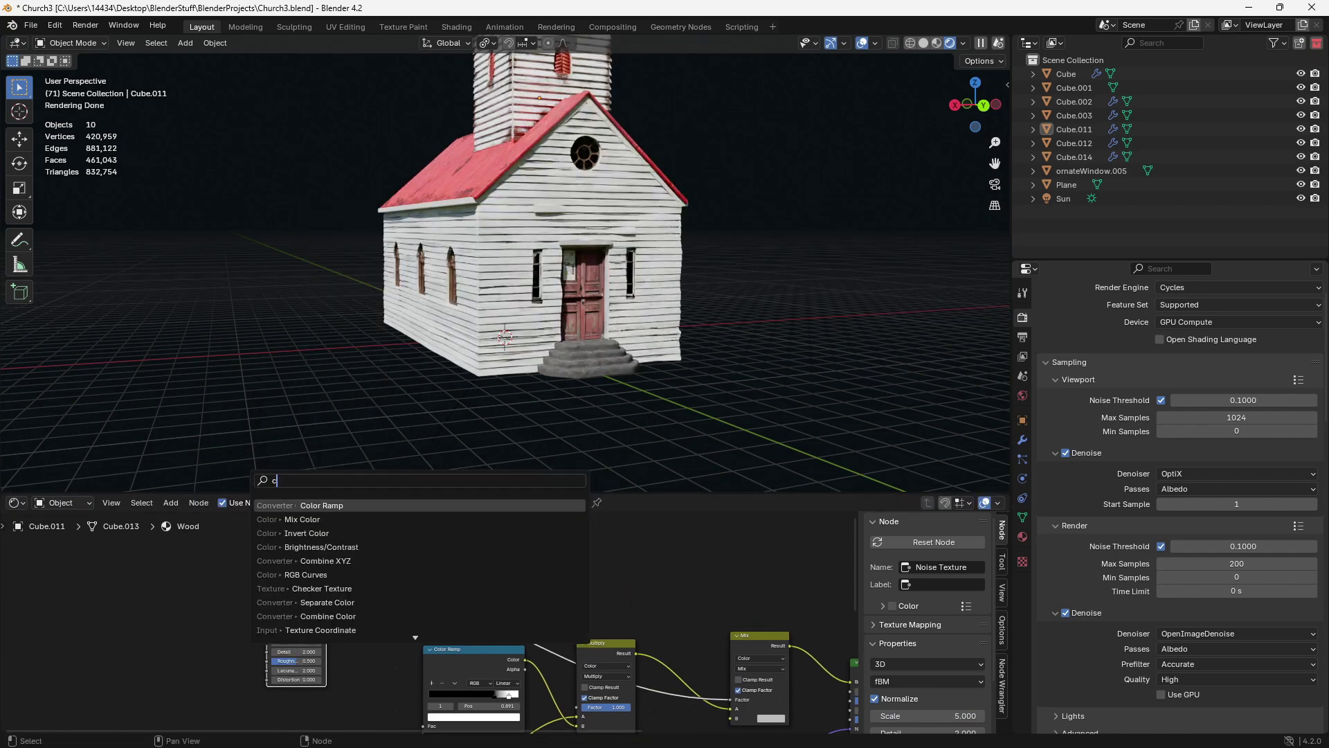
{"action": "key", "text": "Return"}
{"action": "left_click", "coordinate": [494, 515]}
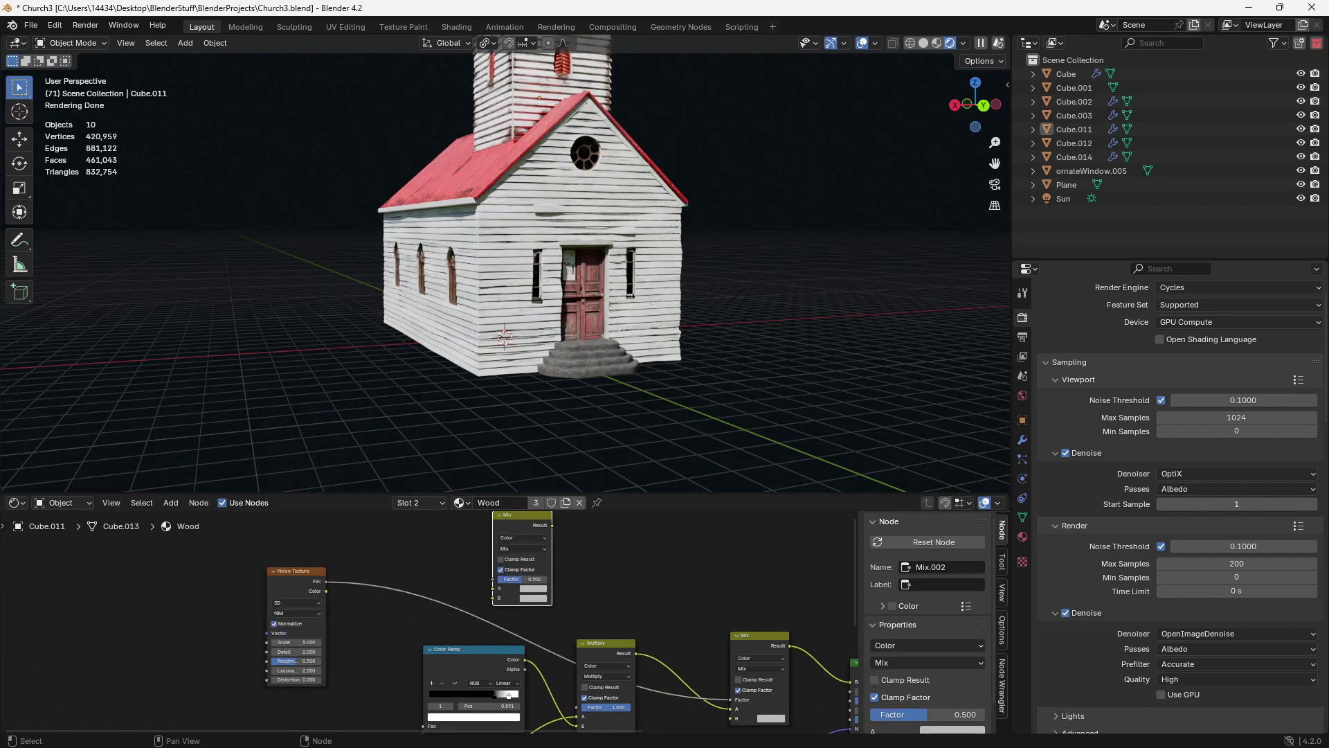
{"action": "key", "text": "x"}
- Duplicate the Color Ramp and insert the copy between the Noise Texture and the Mix factor
{"action": "middle_click_drag", "start_coordinate": [499, 589], "coordinate": [503, 558]}
{"action": "left_click", "coordinate": [477, 619]}
{"action": "key", "text": "shift+d"}
{"action": "left_click", "coordinate": [434, 513]}
- Sharpen the duplicated Color Ramp's black-to-white transition, with the black stop at 0.486
{"action": "middle_click_drag", "start_coordinate": [434, 513], "coordinate": [454, 583]}
{"action": "scroll", "coordinate": [446, 616], "scroll_direction": "up", "scroll_amount": 4}
{"action": "left_click_drag", "start_coordinate": [488, 629], "coordinate": [457, 630]}
{"action": "left_click", "coordinate": [507, 630]}
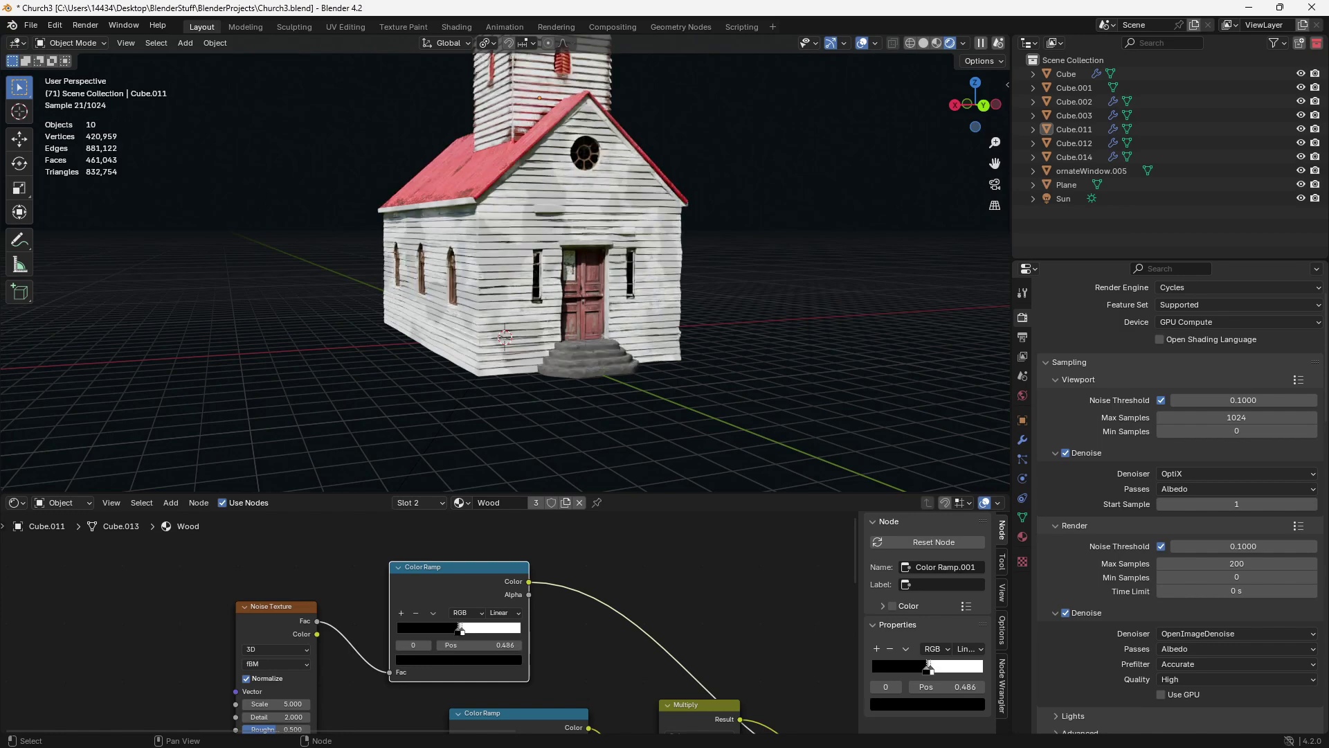
- Set the Mix node's B color to bright green
{"action": "middle_click_drag", "start_coordinate": [458, 630], "coordinate": [167, 498]}
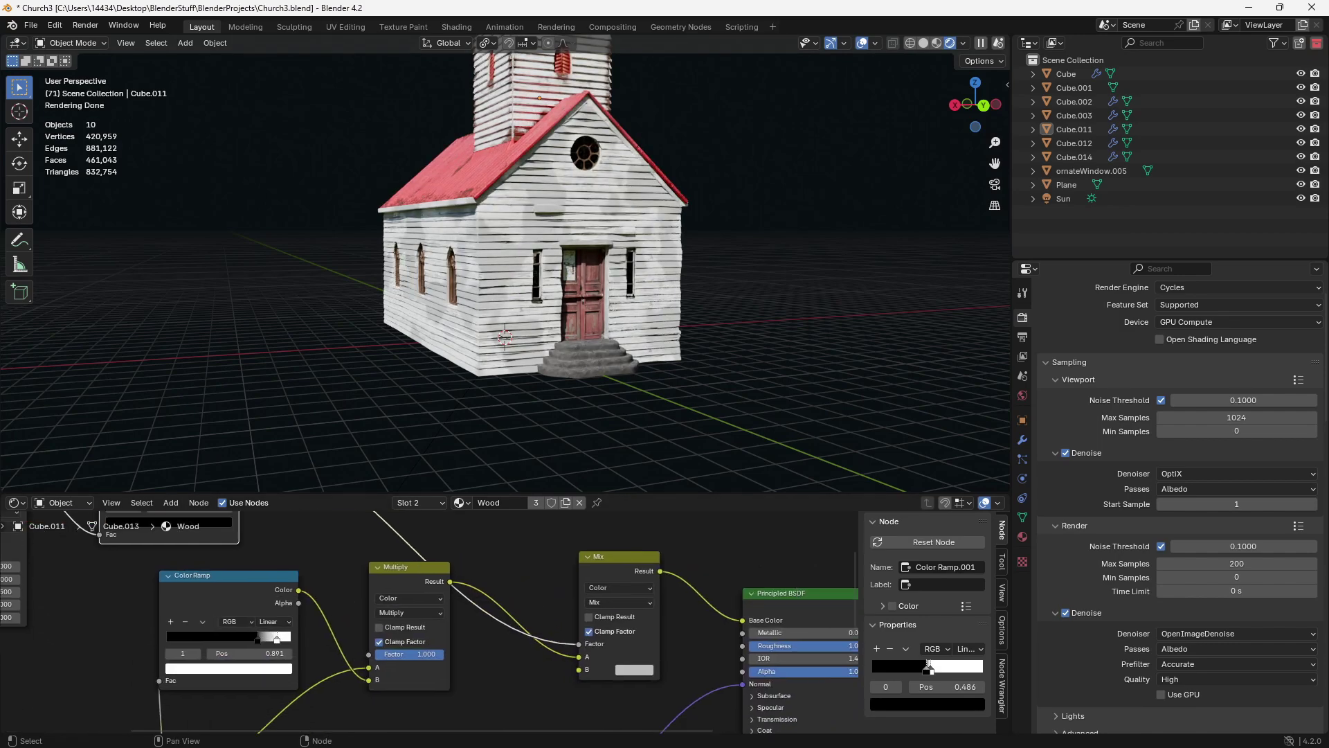
{"action": "left_click", "coordinate": [634, 669]}
{"action": "left_click", "coordinate": [623, 533]}
- Examine how the green noise patches cover the siding on the church's side and front walls
{"action": "middle_click_drag", "start_coordinate": [588, 391], "coordinate": [674, 391]}
{"action": "left_click", "coordinate": [595, 291]}
{"action": "middle_click_drag", "start_coordinate": [595, 291], "coordinate": [631, 291]}
{"action": "left_click", "coordinate": [748, 277]}
{"action": "middle_click_drag", "start_coordinate": [748, 276], "coordinate": [774, 275]}
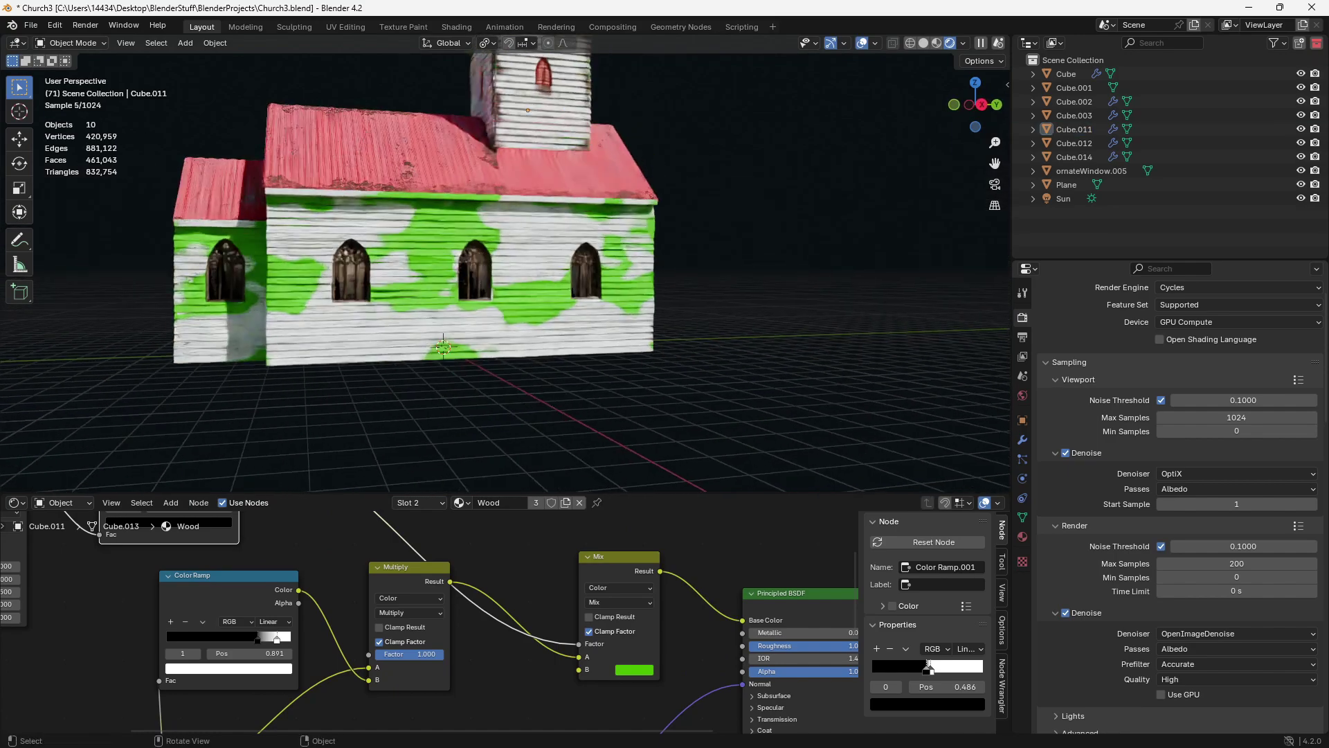
{"action": "scroll", "coordinate": [484, 277], "scroll_direction": "up", "scroll_amount": 4}
{"action": "scroll", "coordinate": [485, 277], "scroll_direction": "up", "scroll_amount": 6}
{"action": "scroll", "coordinate": [540, 277], "scroll_direction": "down", "scroll_amount": 10}
{"action": "middle_click_drag", "start_coordinate": [623, 277], "coordinate": [395, 279]}
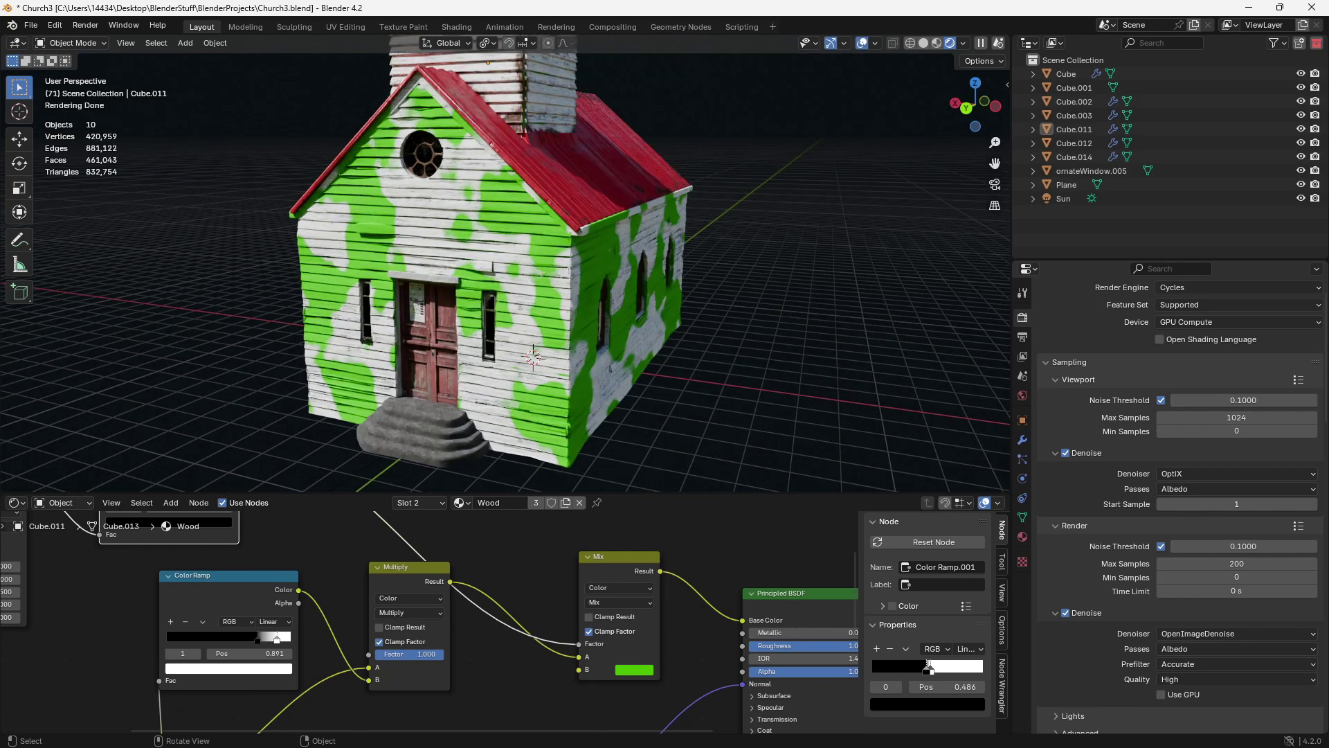
- Add a Diffuse BSDF node above the Principled BSDF
{"action": "scroll", "coordinate": [425, 625], "scroll_direction": "down", "scroll_amount": 3}
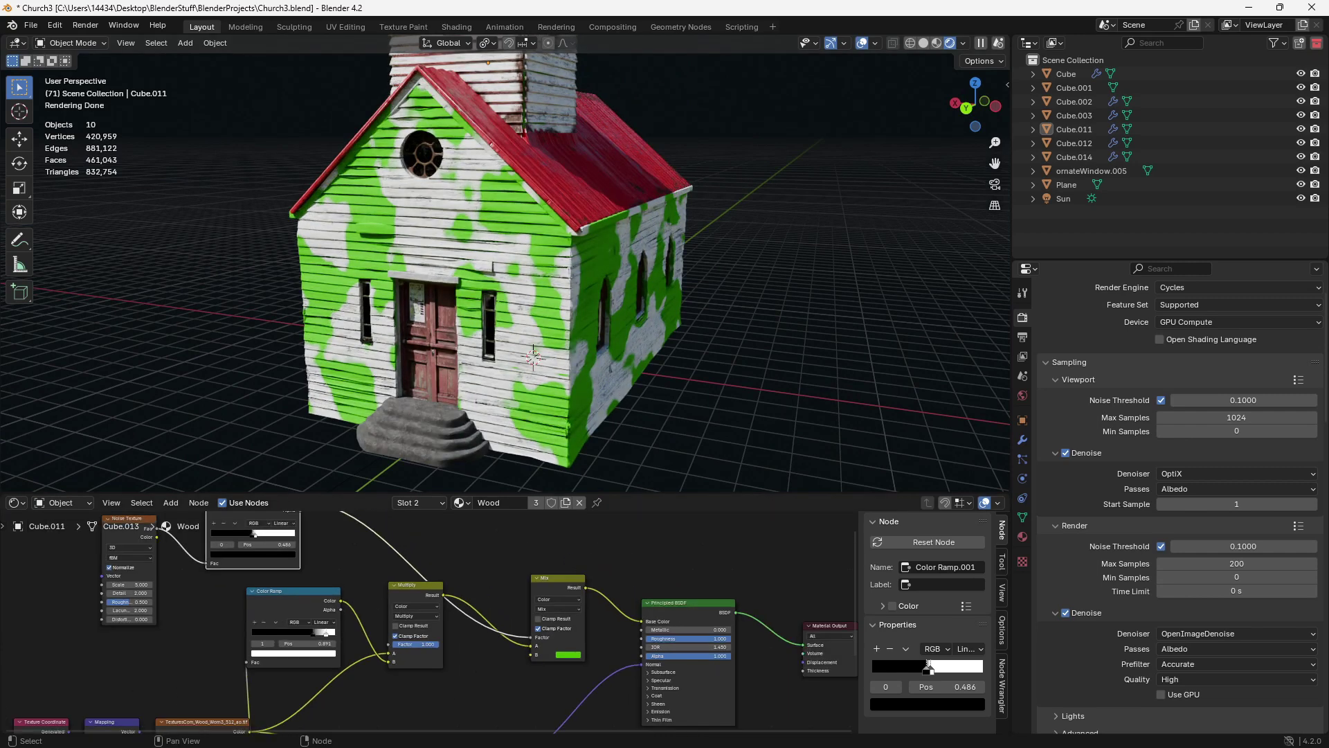
{"action": "middle_click_drag", "start_coordinate": [617, 554], "coordinate": [444, 545]}
{"action": "key", "text": "shift+a"}
{"action": "type", "text": "di"}
{"action": "key", "text": "Return"}
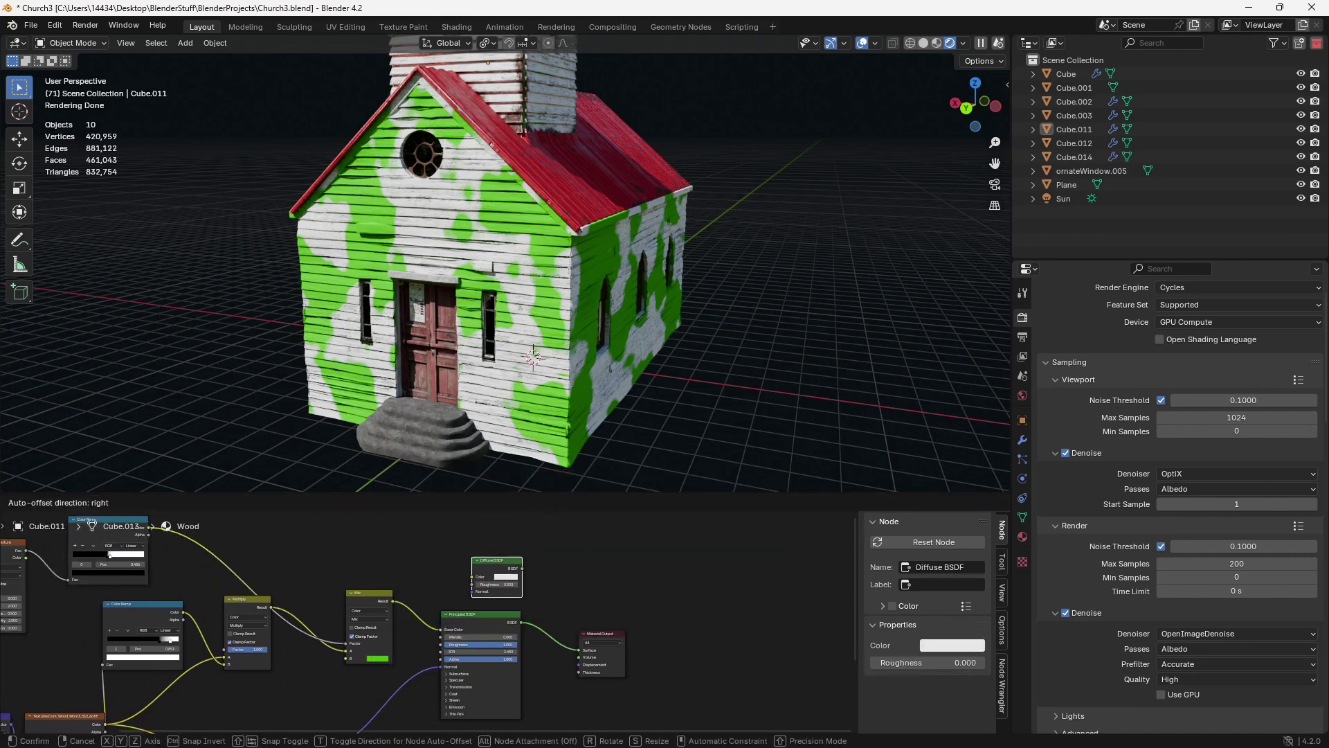
{"action": "left_click", "coordinate": [472, 557]}
- Combine the Diffuse BSDF and Principled BSDF through a Mix Shader and make room for it before the Material Output
{"action": "middle_click_drag", "start_coordinate": [471, 557], "coordinate": [454, 550]}
{"action": "scroll", "coordinate": [454, 550], "scroll_direction": "up", "scroll_amount": 3}
{"action": "left_click", "coordinate": [455, 604], "text": "shift"}
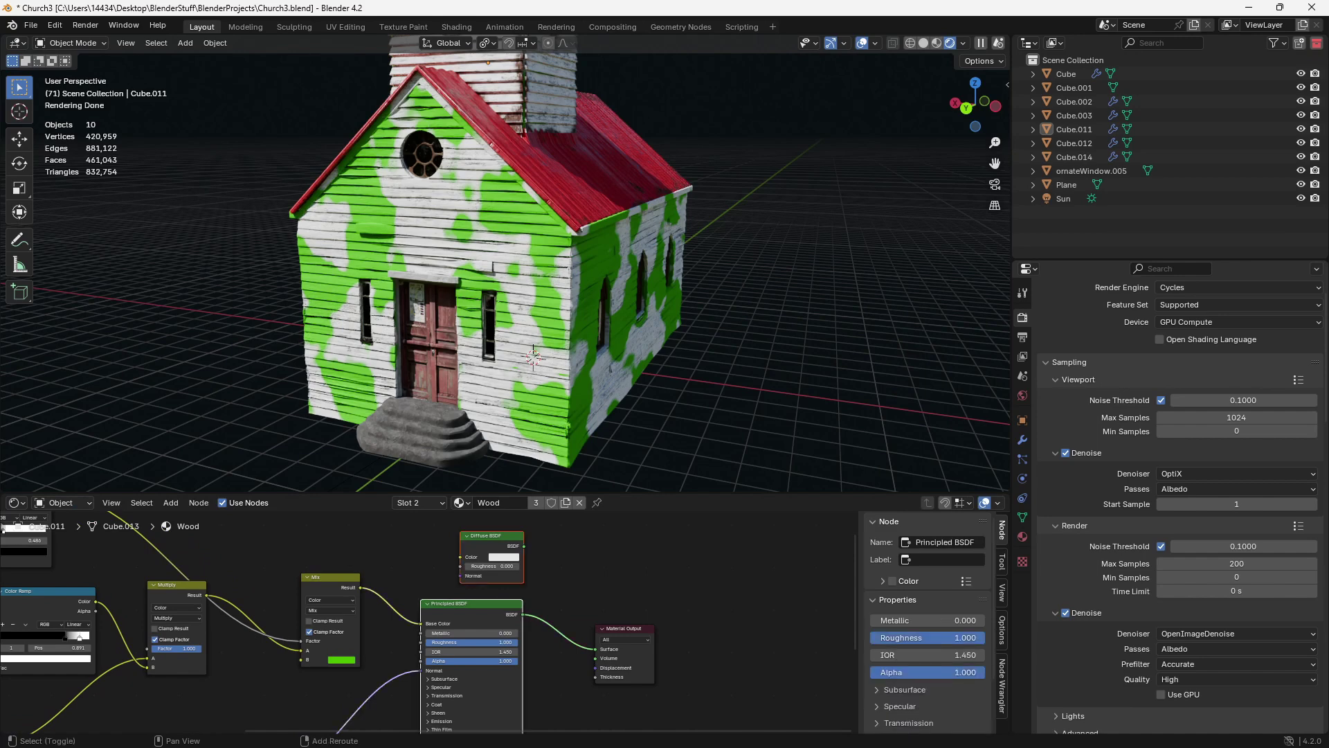
{"action": "key", "text": "ctrl+0"}
{"action": "middle_click_drag", "start_coordinate": [623, 628], "coordinate": [539, 607]}
{"action": "scroll", "coordinate": [539, 607], "scroll_direction": "up", "scroll_amount": 3}
{"action": "left_click_drag", "start_coordinate": [539, 608], "coordinate": [650, 606]}
- Connect the Multiply result directly to the Principled BSDF base color and delete the green Mix node
{"action": "scroll", "coordinate": [665, 612], "scroll_direction": "down", "scroll_amount": 4}
{"action": "middle_click_drag", "start_coordinate": [665, 613], "coordinate": [821, 644]}
{"action": "left_click_drag", "start_coordinate": [367, 612], "coordinate": [565, 640]}
{"action": "left_click", "coordinate": [483, 603]}
{"action": "key", "text": "x"}
{"action": "middle_click_drag", "start_coordinate": [482, 603], "coordinate": [488, 651]}
{"action": "scroll", "coordinate": [488, 651], "scroll_direction": "down", "scroll_amount": 1}
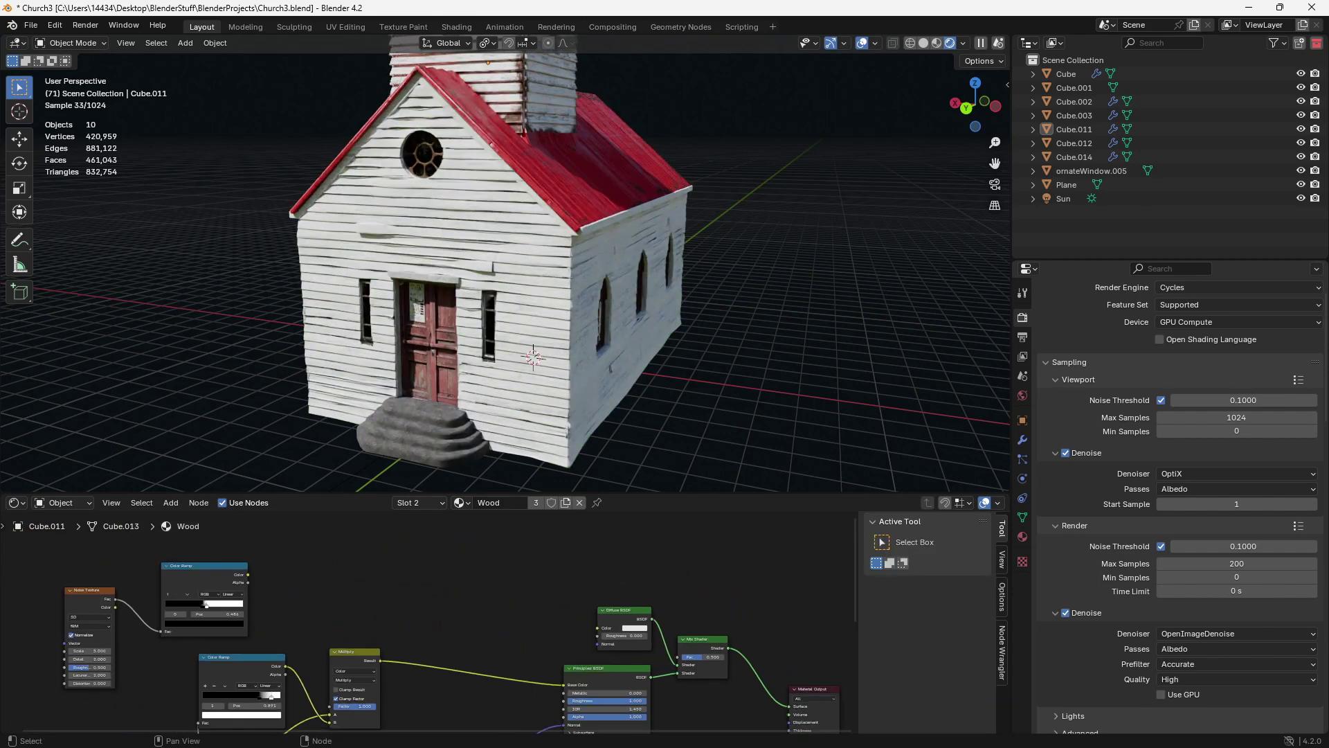
- Connect the noise Color Ramp to the Mix Shader's Fac and move the ramp and Noise Texture closer to it
{"action": "left_click_drag", "start_coordinate": [248, 574], "coordinate": [677, 656]}
{"action": "left_click_drag", "start_coordinate": [211, 567], "coordinate": [588, 528]}
{"action": "left_click_drag", "start_coordinate": [91, 610], "coordinate": [474, 542]}
- Set the Diffuse BSDF color to bright green with hue 0.329 and saturation 1.000, and its roughness to 1.000
{"action": "middle_click_drag", "start_coordinate": [714, 663], "coordinate": [549, 636]}
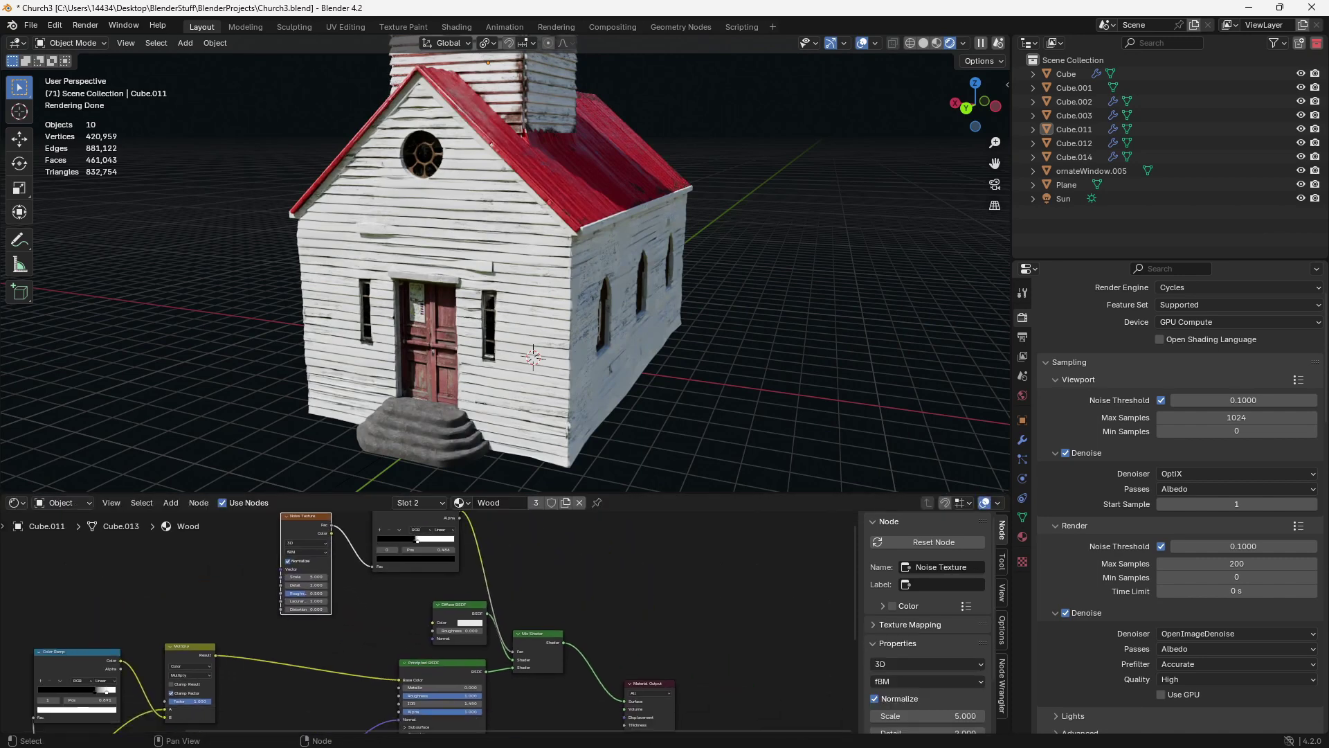
{"action": "scroll", "coordinate": [549, 635], "scroll_direction": "up", "scroll_amount": 7}
{"action": "left_click", "coordinate": [400, 607]}
{"action": "left_click", "coordinate": [392, 438]}
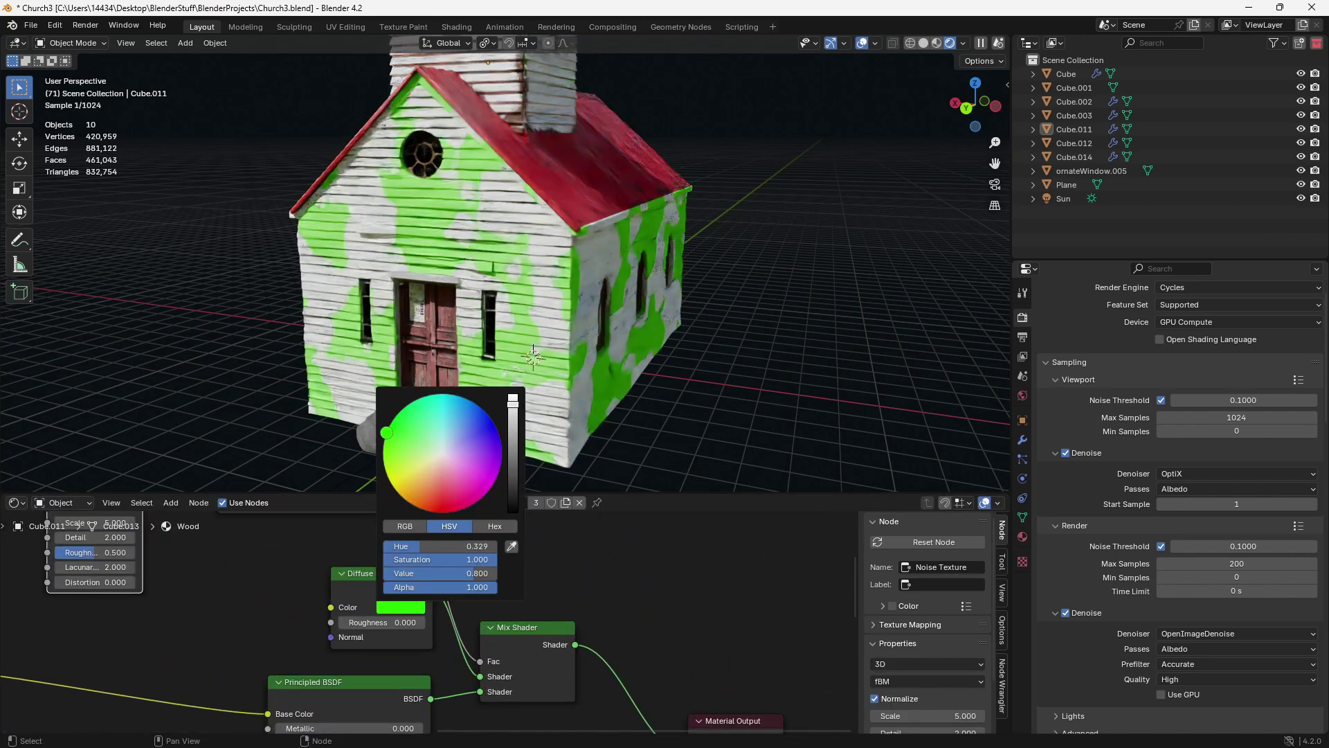
{"action": "middle_click_drag", "start_coordinate": [388, 408], "coordinate": [540, 405]}
{"action": "middle_click_drag", "start_coordinate": [388, 623], "coordinate": [534, 628]}
{"action": "left_click_drag", "start_coordinate": [515, 581], "coordinate": [457, 567]}
{"action": "left_click_drag", "start_coordinate": [477, 615], "coordinate": [556, 623]}
{"action": "scroll", "coordinate": [558, 618], "scroll_direction": "down", "scroll_amount": 9}
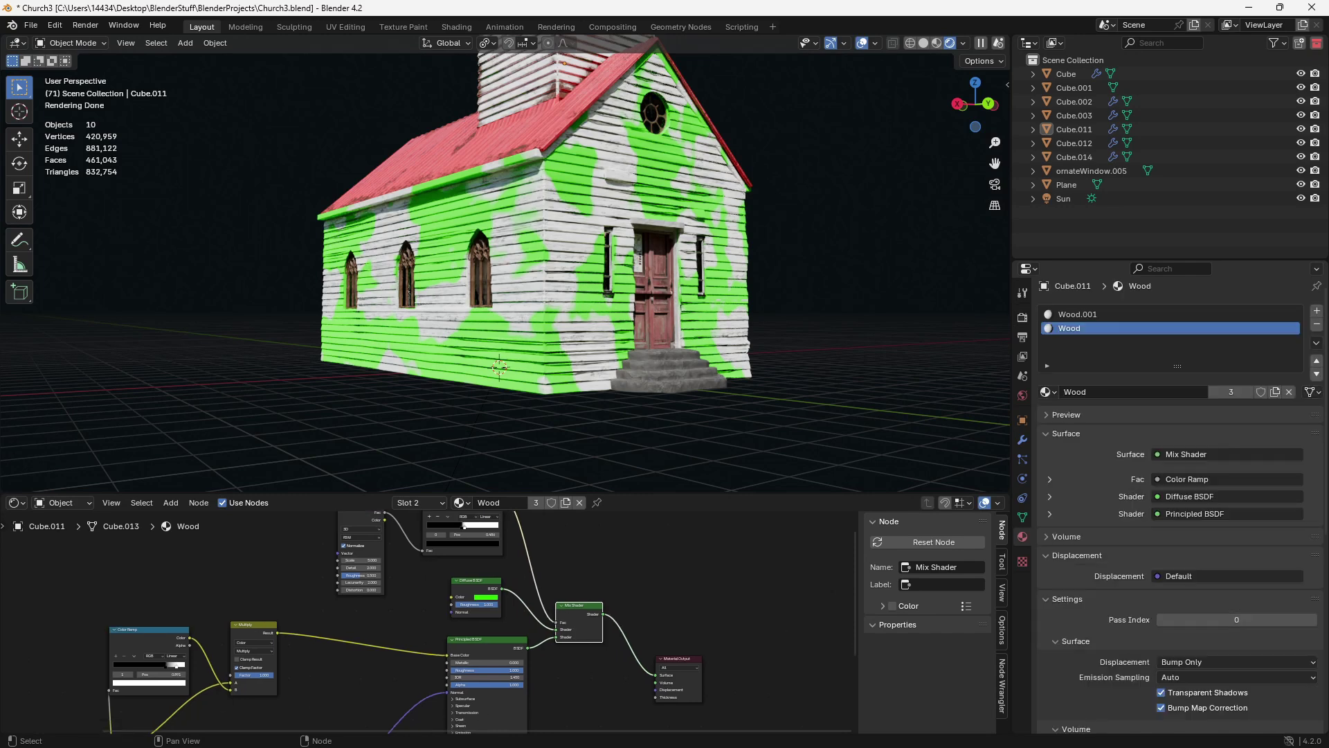
{"action": "middle_click_drag", "start_coordinate": [553, 277], "coordinate": [524, 285]}
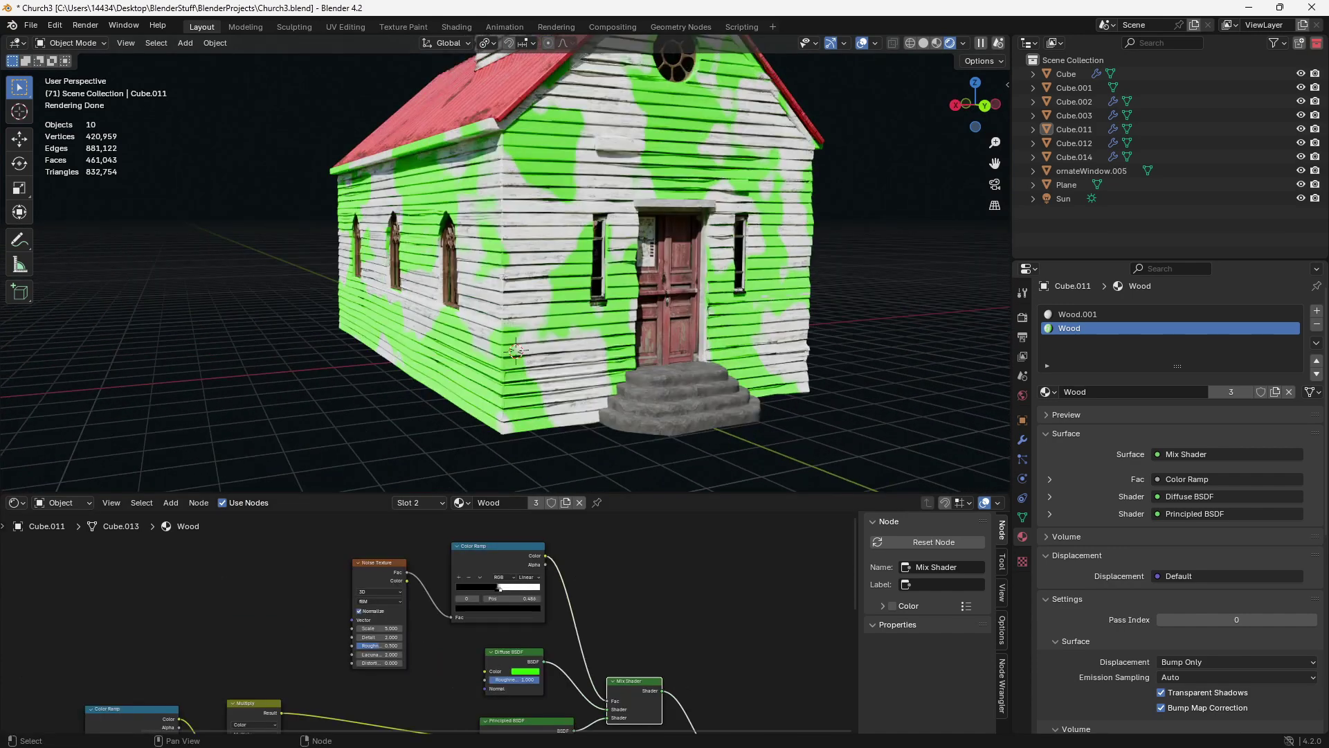
- Delete the Noise Texture and its Color Ramp, and realign the Mix Shader and Diffuse BSDF nodes
{"action": "left_click", "coordinate": [389, 564]}
{"action": "left_click", "coordinate": [496, 547], "text": "shift"}
{"action": "key", "text": "x"}
{"action": "middle_click_drag", "start_coordinate": [495, 589], "coordinate": [488, 576]}
{"action": "middle_click_drag", "start_coordinate": [574, 669], "coordinate": [487, 550]}
{"action": "left_click_drag", "start_coordinate": [543, 552], "coordinate": [555, 576]}
{"action": "left_click_drag", "start_coordinate": [416, 524], "coordinate": [410, 526]}
{"action": "middle_click_drag", "start_coordinate": [347, 556], "coordinate": [350, 571]}
{"action": "scroll", "coordinate": [349, 570], "scroll_direction": "up", "scroll_amount": 4}
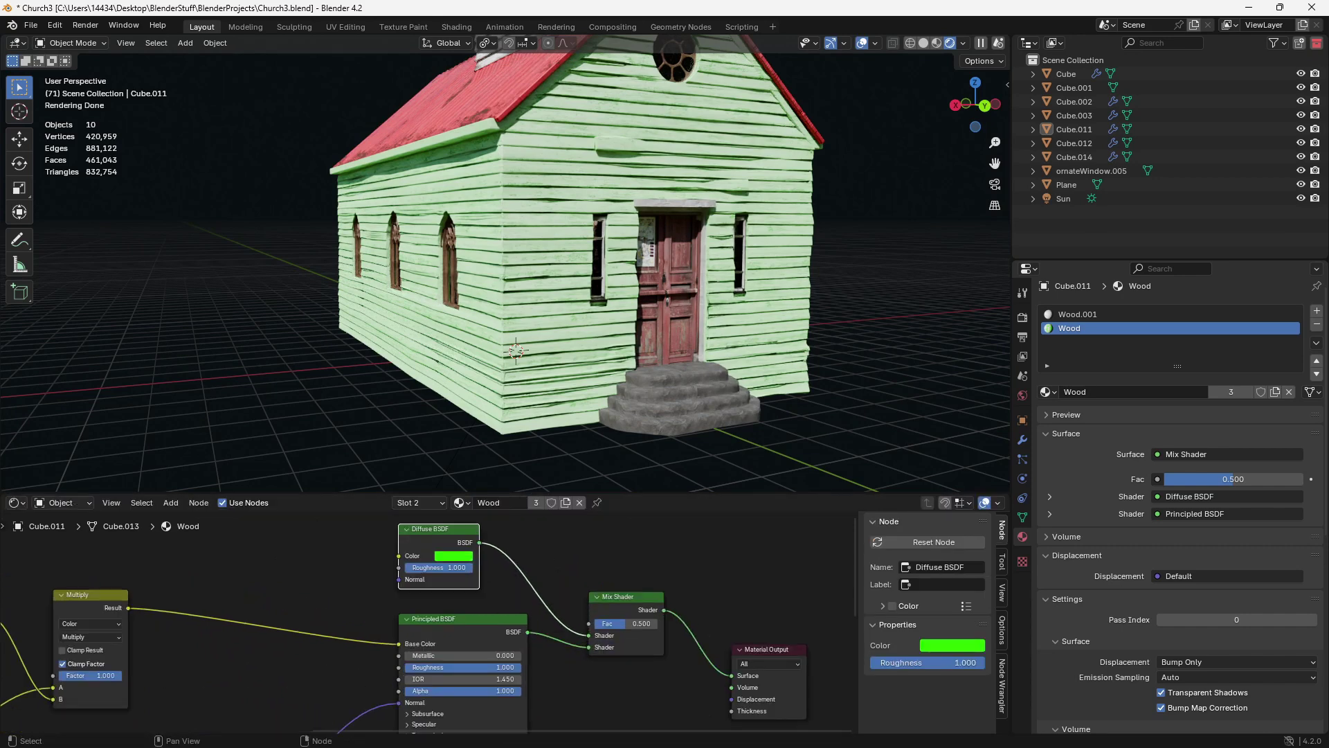
- Swap the Mix Shader inputs so the Principled BSDF is first and the Diffuse BSDF second, placing the Diffuse node below
{"action": "mouse_move", "coordinate": [588, 635]}
{"action": "left_mouse_down"}
{"action": "mouse_move", "coordinate": [574, 622]}
{"action": "mouse_move", "coordinate": [589, 647]}
{"action": "left_mouse_up"}
{"action": "left_click_drag", "start_coordinate": [437, 528], "coordinate": [581, 683]}
{"action": "middle_click_drag", "start_coordinate": [583, 685], "coordinate": [484, 604]}
{"action": "left_click_drag", "start_coordinate": [526, 515], "coordinate": [555, 522]}
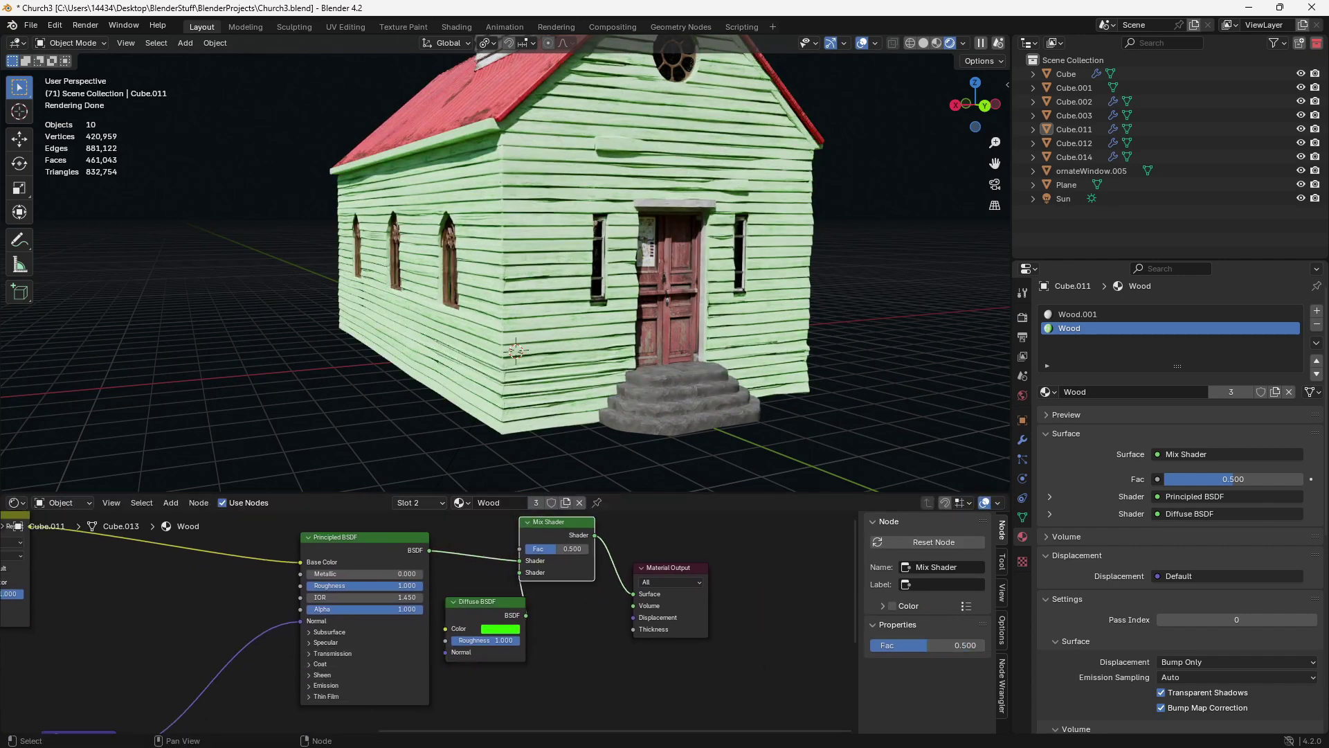
- Move the Material Output and Mix Shader farther along to space out the shader chain
{"action": "left_click_drag", "start_coordinate": [669, 568], "coordinate": [790, 569]}
{"action": "left_click", "coordinate": [368, 538]}
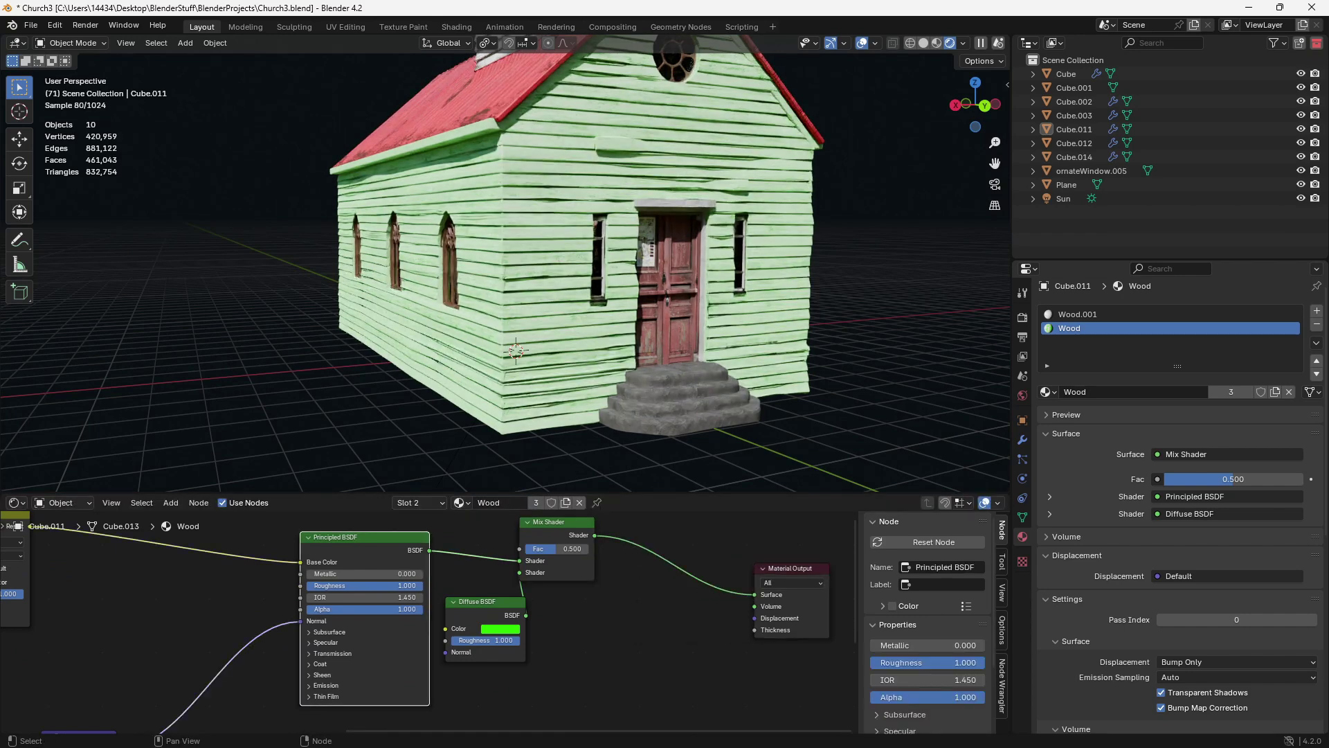
{"action": "middle_click_drag", "start_coordinate": [485, 554], "coordinate": [456, 597]}
{"action": "left_click_drag", "start_coordinate": [525, 566], "coordinate": [585, 583]}
{"action": "middle_click_drag", "start_coordinate": [302, 580], "coordinate": [522, 594]}
{"action": "scroll", "coordinate": [450, 620], "scroll_direction": "down", "scroll_amount": 8}
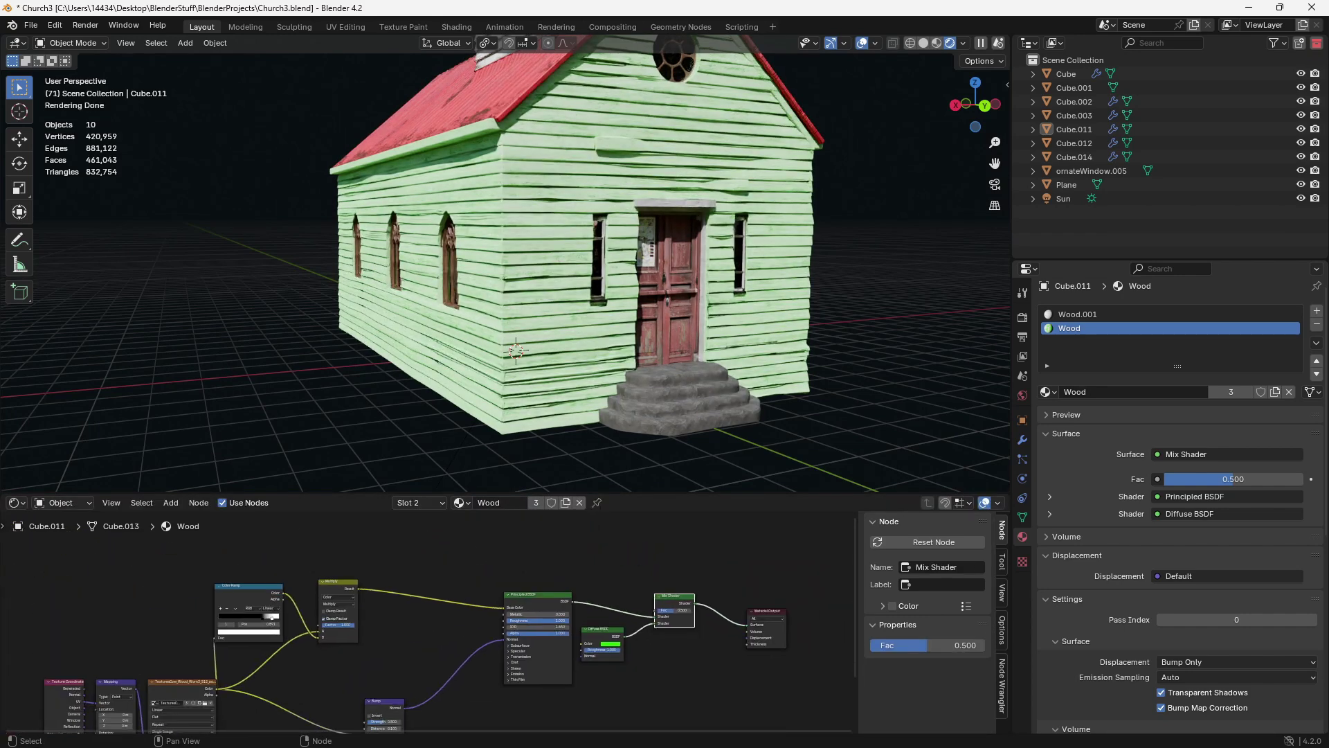
- Duplicate the wood Image Texture node and place the copy above the Principled BSDF
{"action": "left_click", "coordinate": [183, 683]}
{"action": "middle_click_drag", "start_coordinate": [183, 683], "coordinate": [236, 636]}
{"action": "mouse_move", "coordinate": [235, 636]}
{"action": "left_mouse_down"}
{"action": "mouse_move", "coordinate": [226, 625]}
{"action": "mouse_move", "coordinate": [247, 628]}
{"action": "left_mouse_up"}
{"action": "scroll", "coordinate": [246, 628], "scroll_direction": "down", "scroll_amount": 4}
{"action": "middle_click_drag", "start_coordinate": [246, 628], "coordinate": [201, 722]}
{"action": "key", "text": "shift+d"}
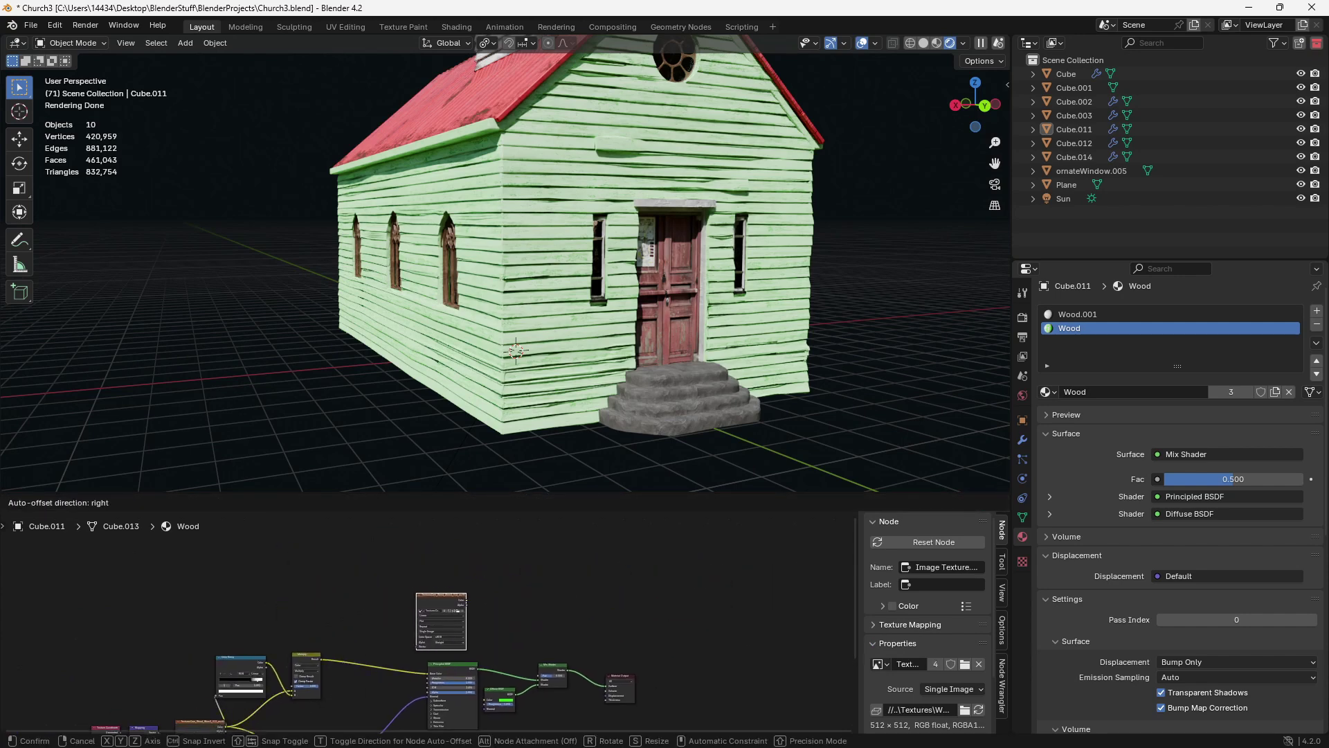
{"action": "left_click", "coordinate": [448, 596]}
{"action": "scroll", "coordinate": [425, 540], "scroll_direction": "up", "scroll_amount": 10}
{"action": "middle_click_drag", "start_coordinate": [448, 600], "coordinate": [375, 595]}
{"action": "left_click_drag", "start_coordinate": [374, 539], "coordinate": [402, 551]}
{"action": "middle_click_drag", "start_coordinate": [412, 589], "coordinate": [401, 550]}
{"action": "scroll", "coordinate": [401, 551], "scroll_direction": "up", "scroll_amount": 2}
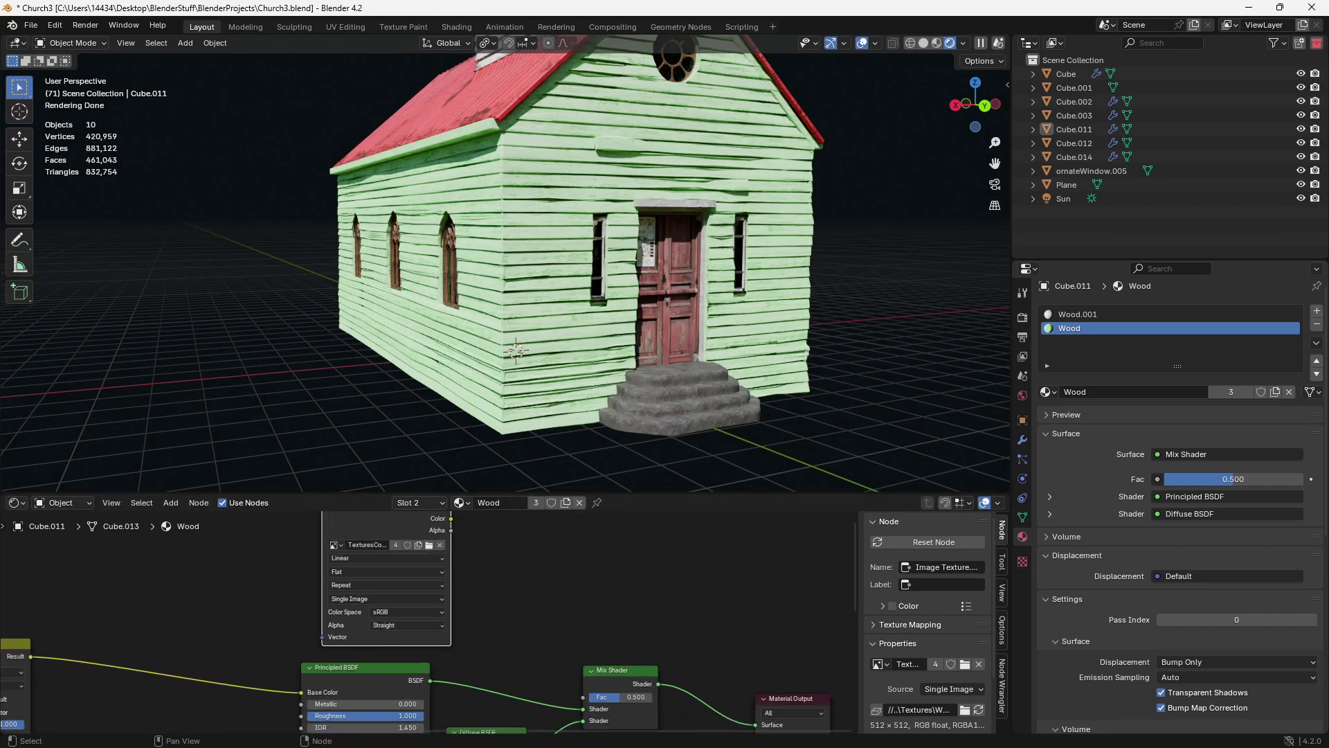
- Replace the duplicated texture node's image with a new blank image named PaintMask at 2024 × 2024 px
{"action": "left_click", "coordinate": [439, 545]}
{"action": "left_click", "coordinate": [374, 545]}
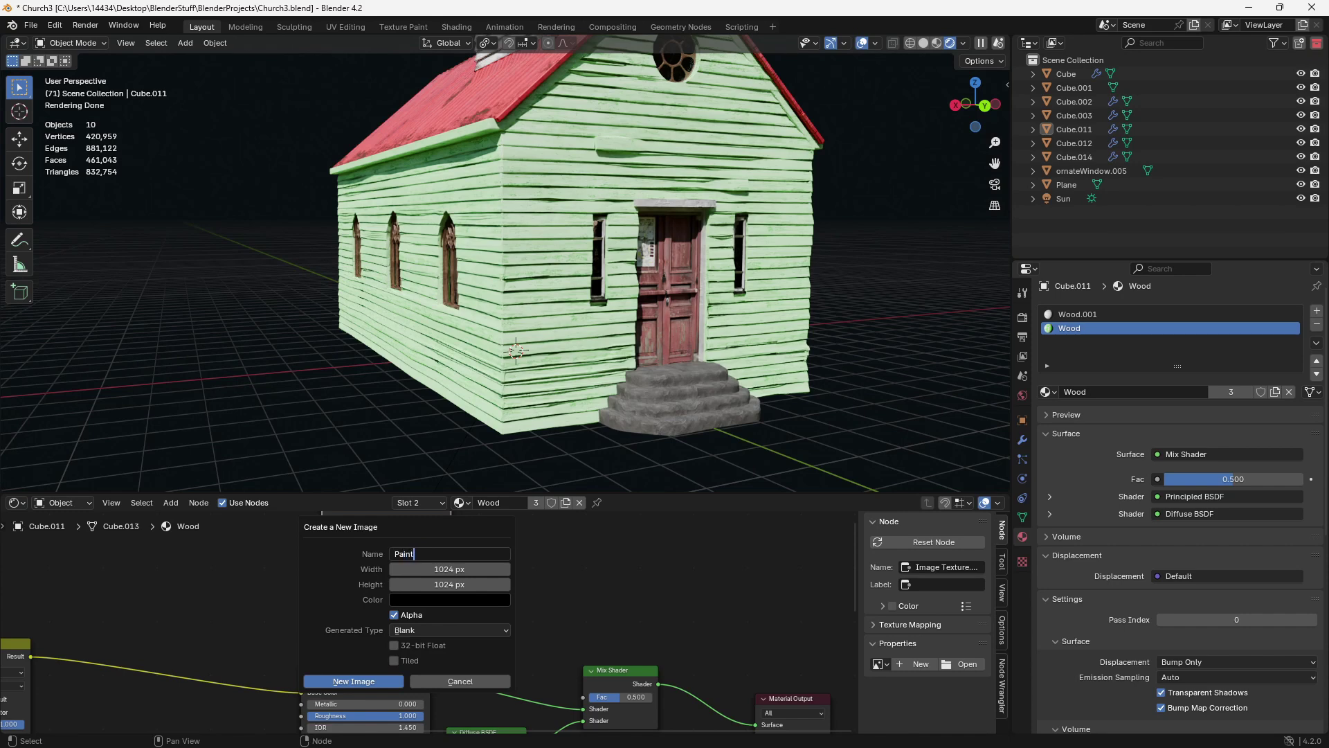
{"action": "key", "text": "Tab"}
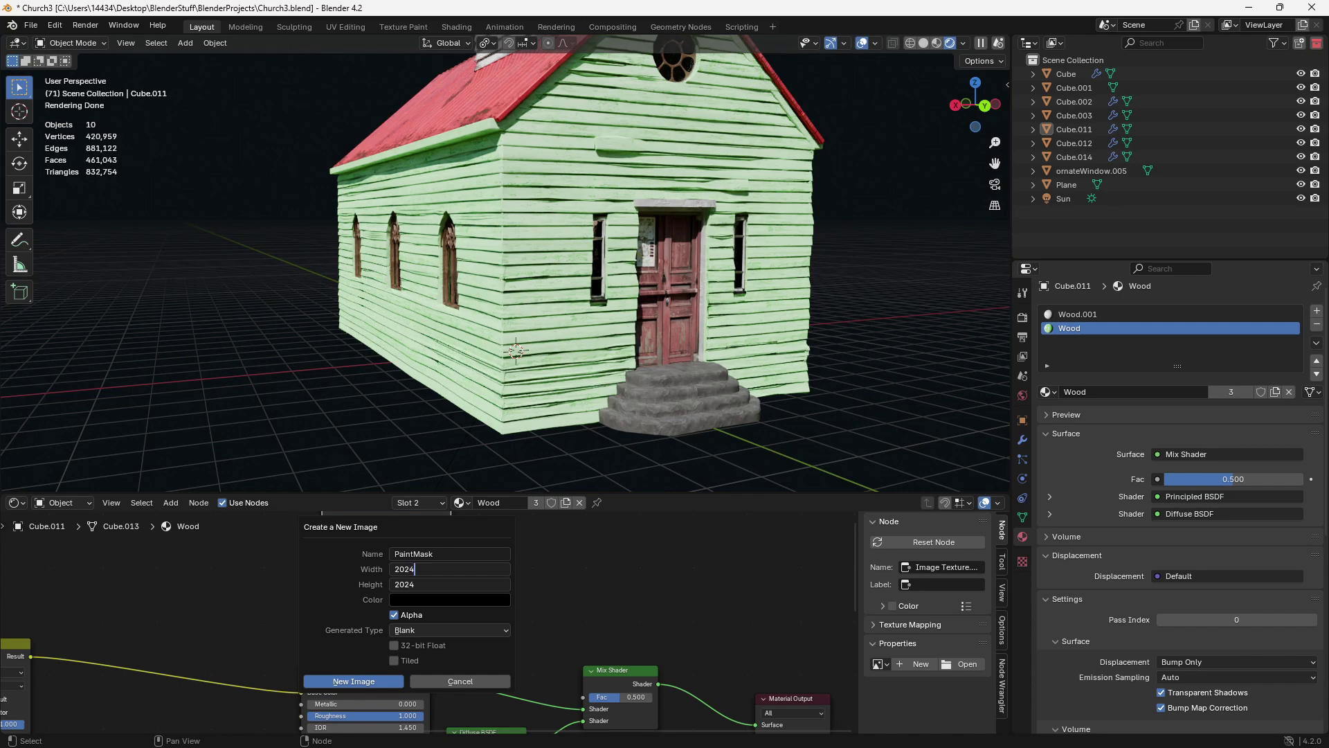
{"action": "type", "text": "2024"}
{"action": "key", "text": "Return"}
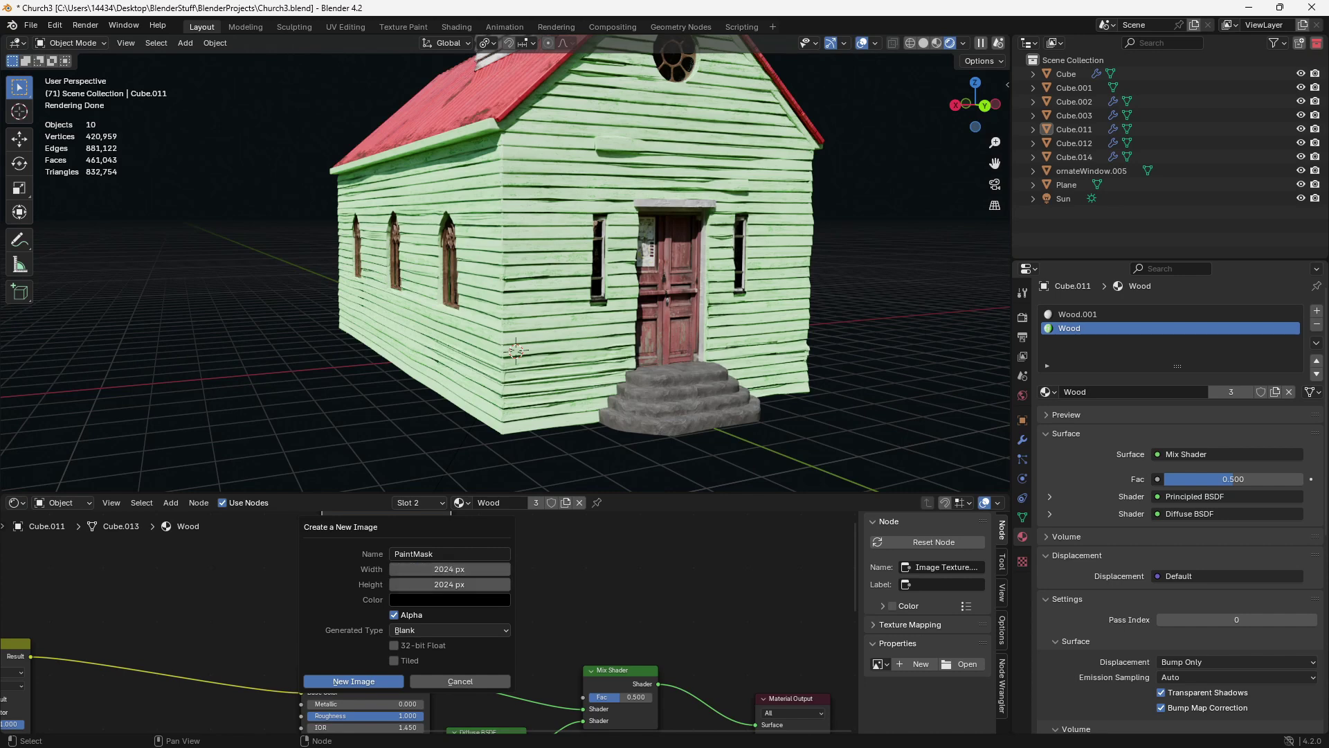
{"action": "left_click", "coordinate": [354, 681]}
- Connect the PaintMask image's Color output to the Mix Shader's Fac input and view the church from the side
{"action": "mouse_move", "coordinate": [423, 540]}
{"action": "left_mouse_down"}
{"action": "mouse_move", "coordinate": [478, 636]}
{"action": "mouse_move", "coordinate": [522, 671]}
{"action": "left_mouse_up"}
{"action": "middle_click_drag", "start_coordinate": [554, 277], "coordinate": [506, 278]}
{"action": "left_click", "coordinate": [530, 278]}
{"action": "left_click", "coordinate": [277, 298]}
{"action": "middle_click_drag", "start_coordinate": [277, 298], "coordinate": [371, 298]}
{"action": "middle_click_drag", "start_coordinate": [651, 311], "coordinate": [651, 311]}
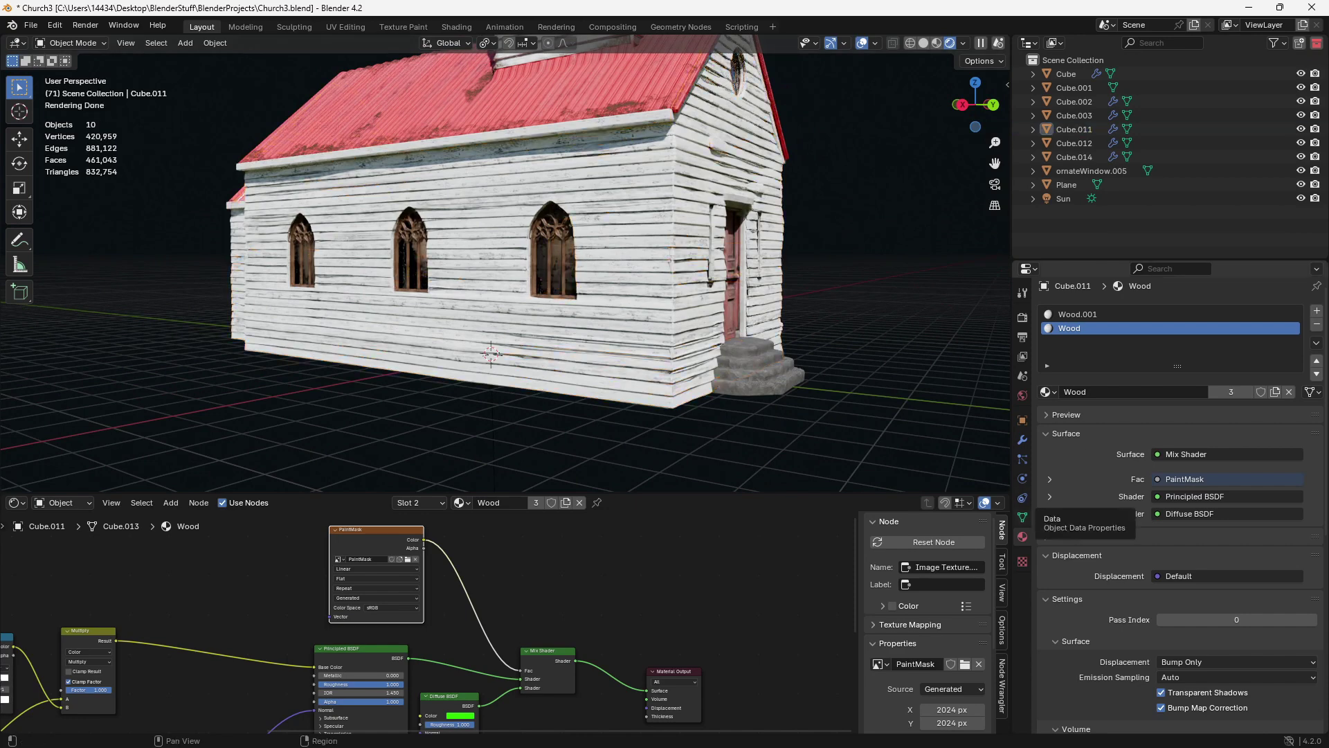
- Select the church's siding and add a second UV map named Paint to it
{"action": "left_click", "coordinate": [1023, 518]}
{"action": "middle_click_drag", "start_coordinate": [624, 277], "coordinate": [569, 315]}
{"action": "left_click", "coordinate": [595, 315]}
{"action": "scroll", "coordinate": [570, 315], "scroll_direction": "up", "scroll_amount": 4}
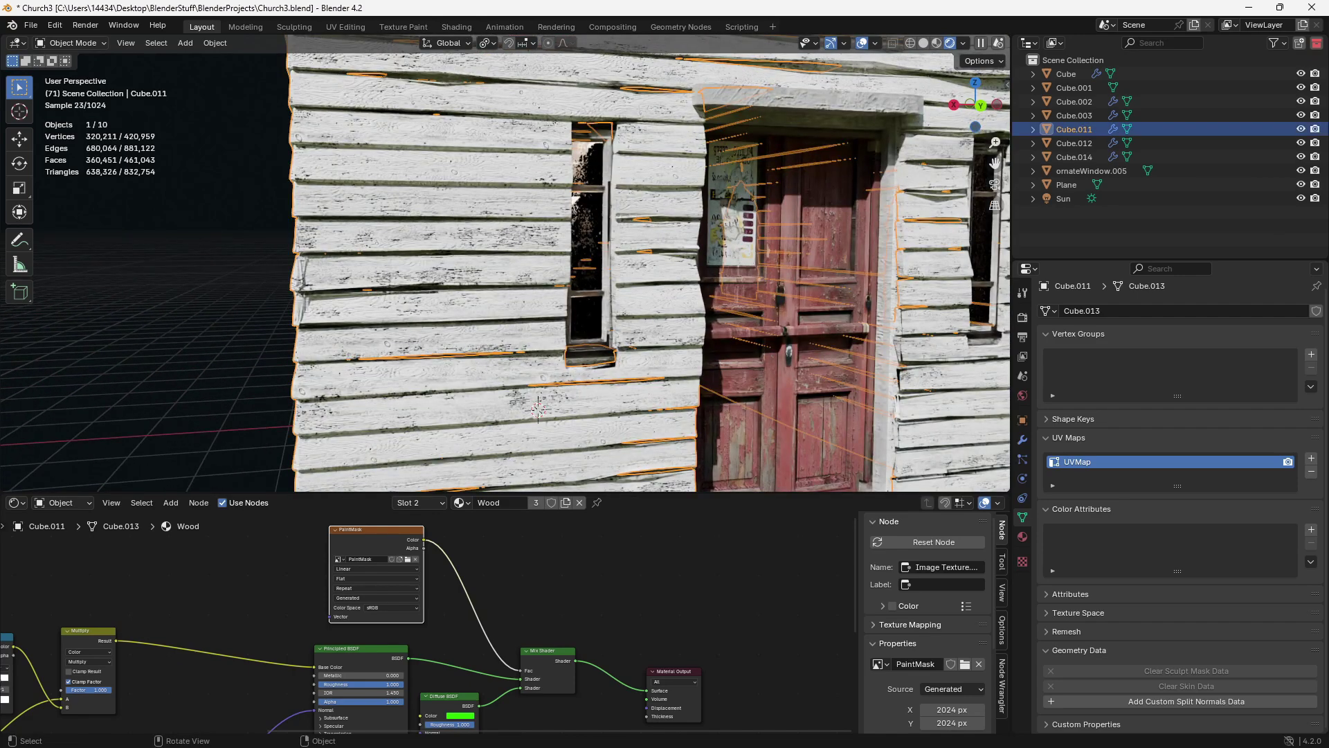
{"action": "scroll", "coordinate": [505, 263], "scroll_direction": "down", "scroll_amount": 8}
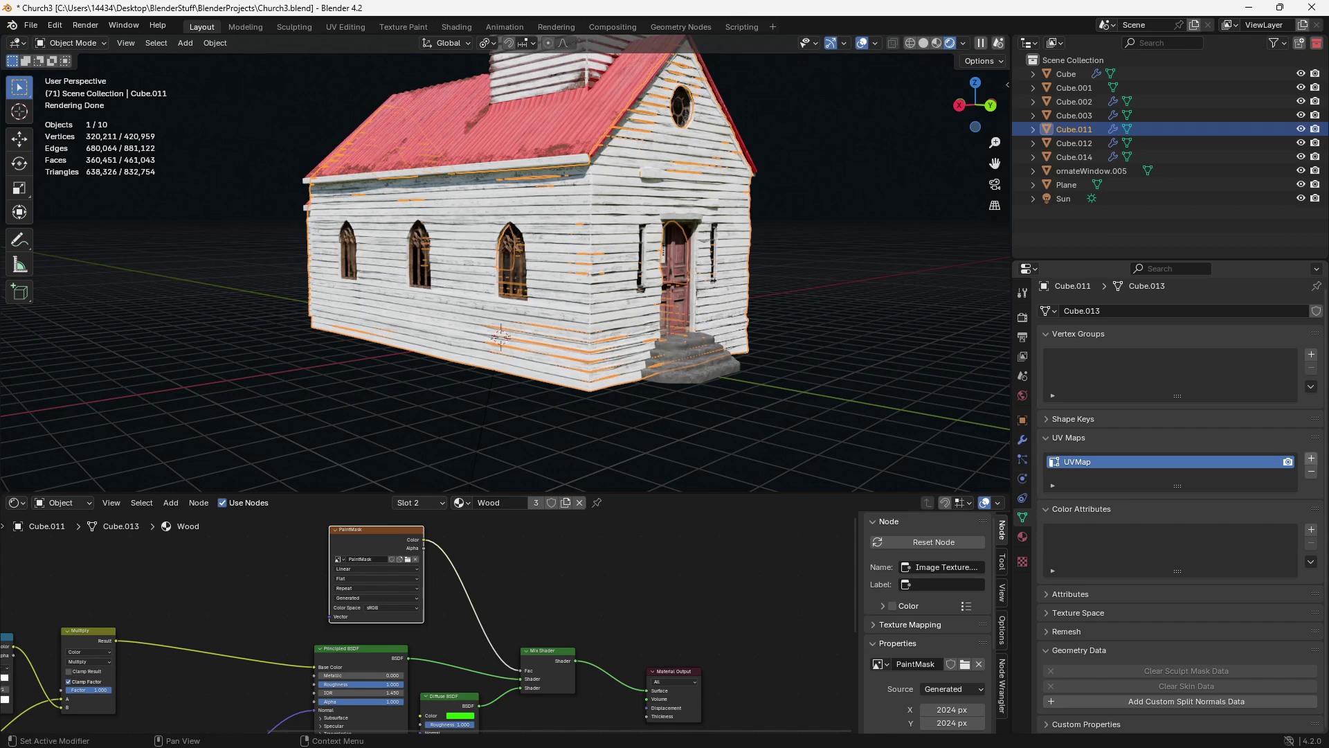
{"action": "left_click", "coordinate": [1311, 458]}
{"action": "double_click", "coordinate": [1101, 476]}
{"action": "type", "text": "Paint"}
{"action": "key", "text": "Return"}
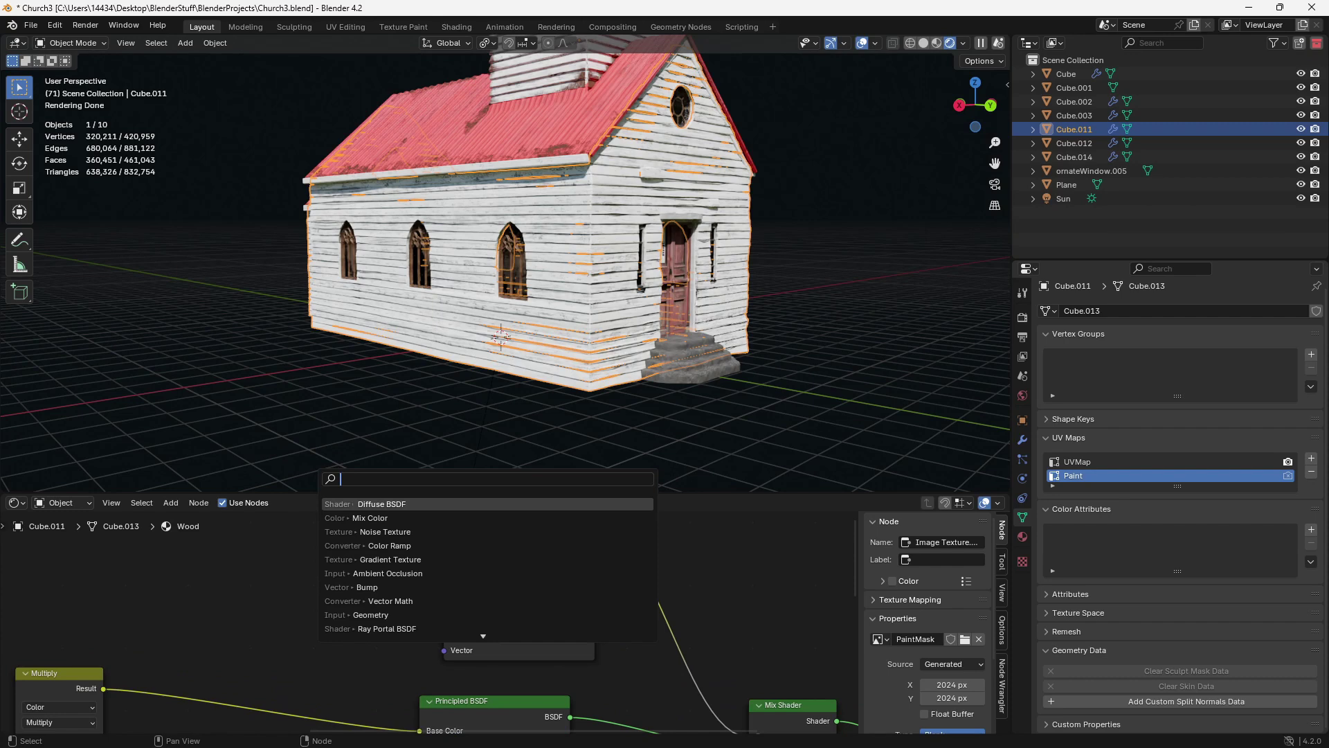
- Add a UV Map node set to Paint and connect it to the PaintMask texture's Vector input
{"action": "type", "text": "uv map"}
{"action": "key", "text": "Return"}
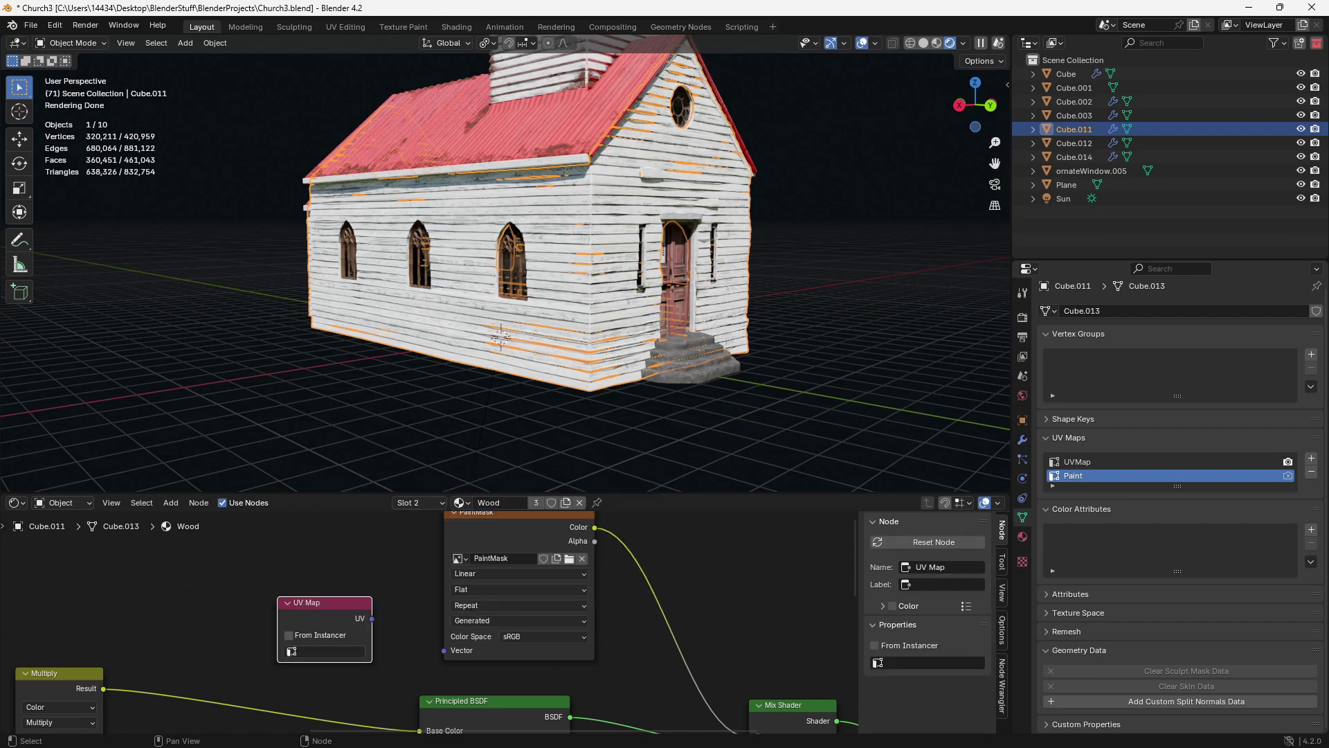
{"action": "left_click", "coordinate": [324, 652]}
{"action": "left_click", "coordinate": [324, 652]}
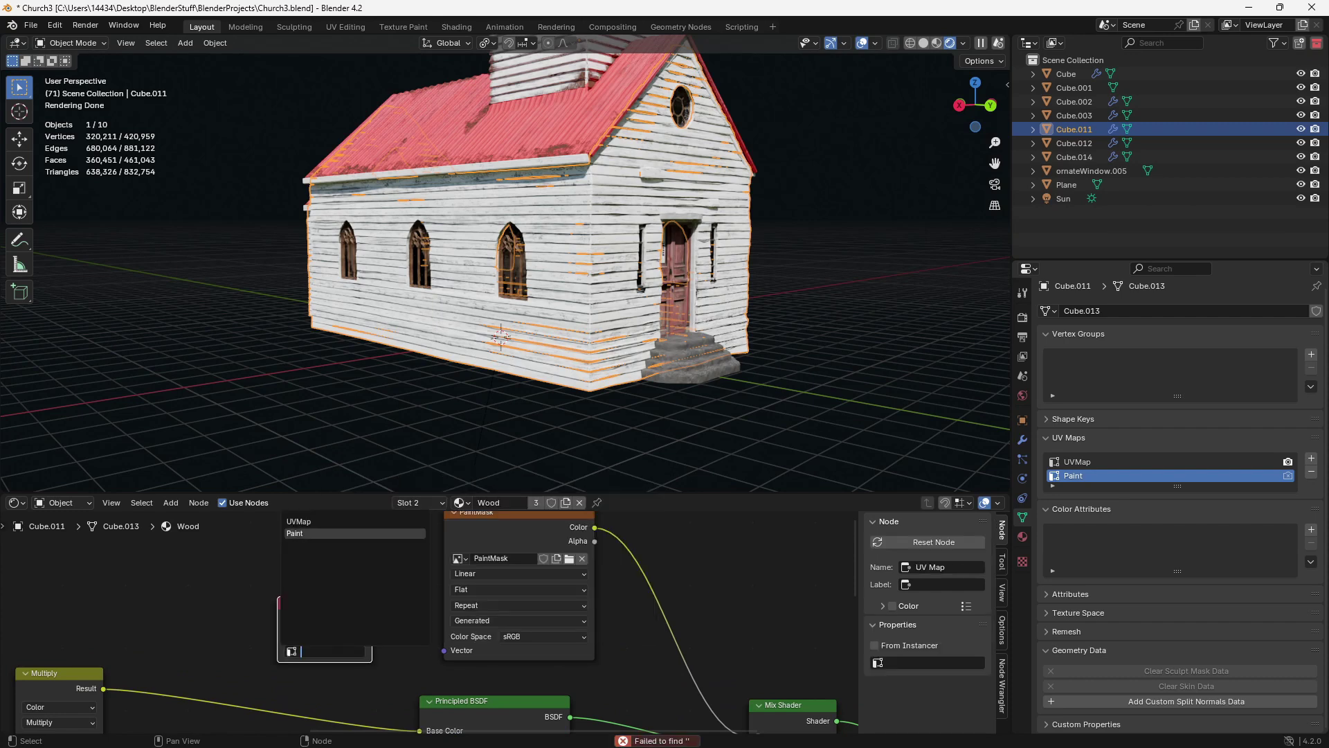
{"action": "left_click", "coordinate": [324, 534]}
{"action": "left_click_drag", "start_coordinate": [372, 618], "coordinate": [444, 651]}
{"action": "middle_click_drag", "start_coordinate": [451, 640], "coordinate": [449, 657]}
{"action": "left_click", "coordinate": [509, 528]}
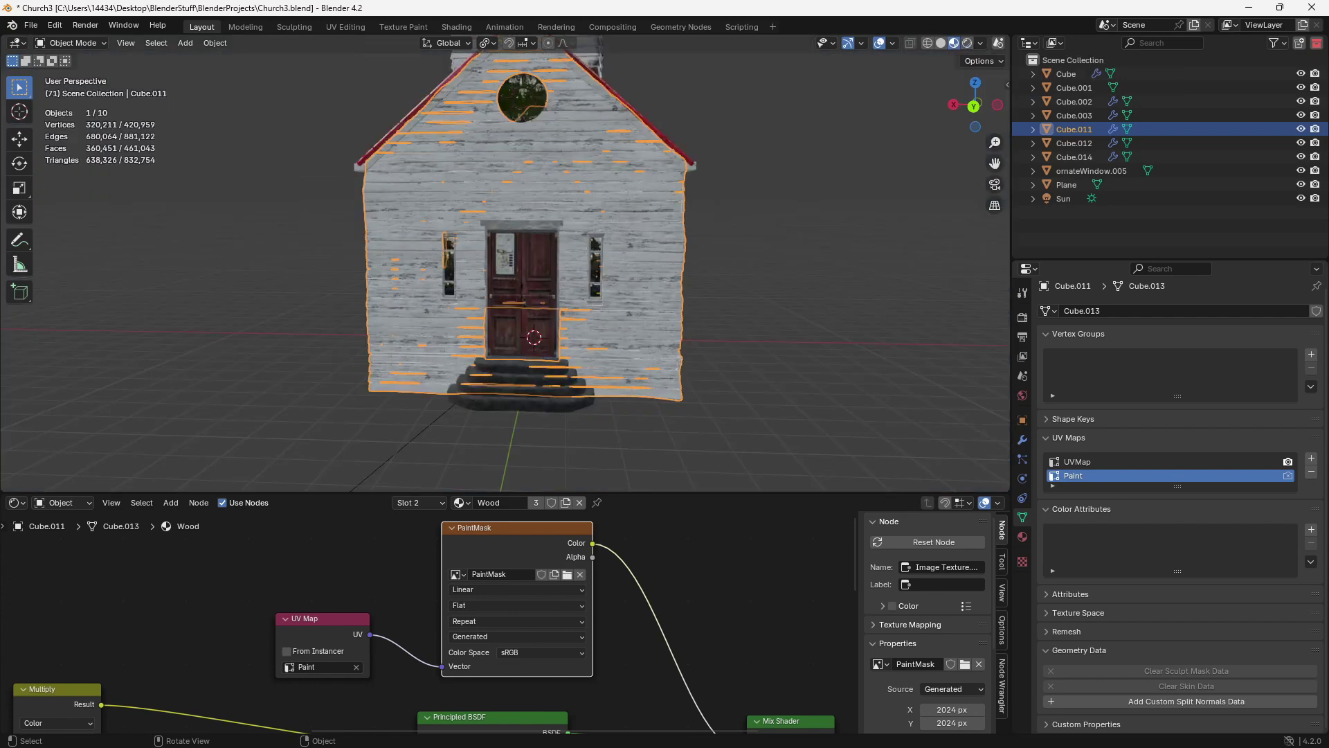
- Change the node area to the UV Editor and put the siding into Texture Paint mode
{"action": "middle_click_drag", "start_coordinate": [541, 277], "coordinate": [620, 277]}
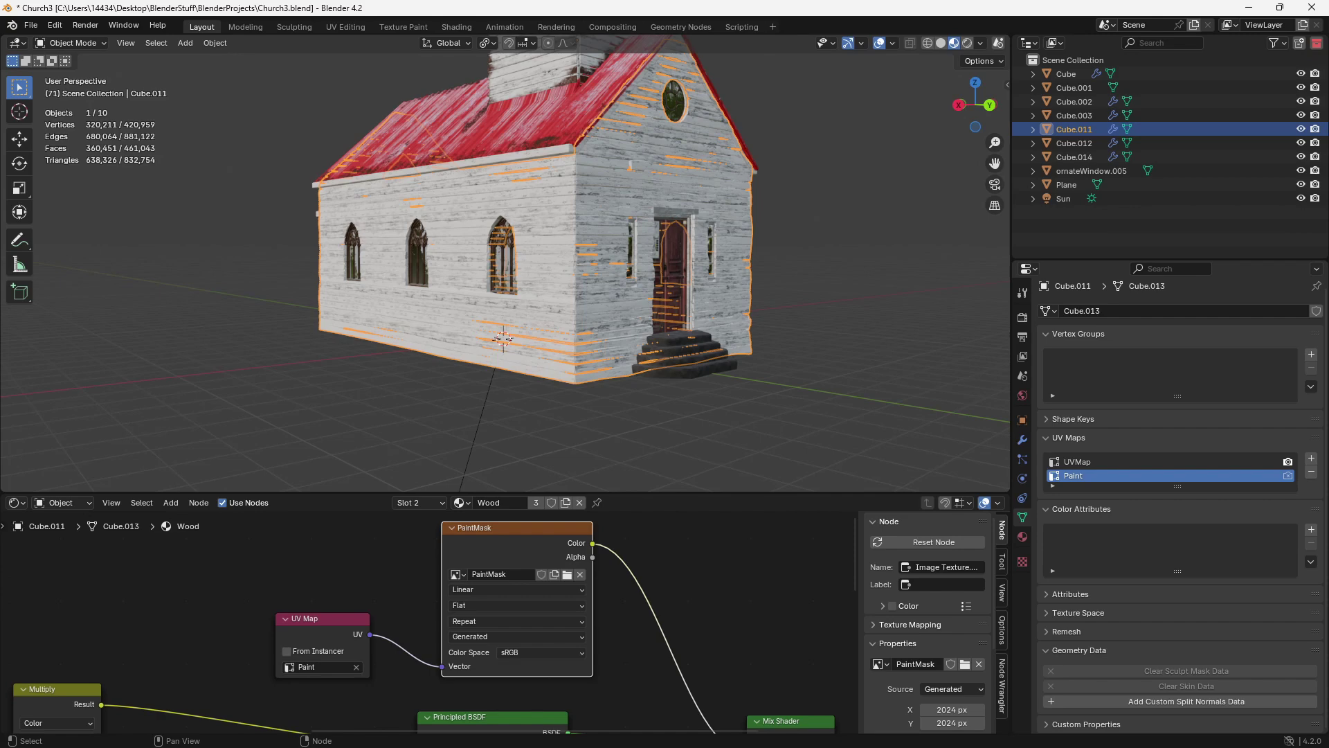
{"action": "left_click", "coordinate": [17, 503]}
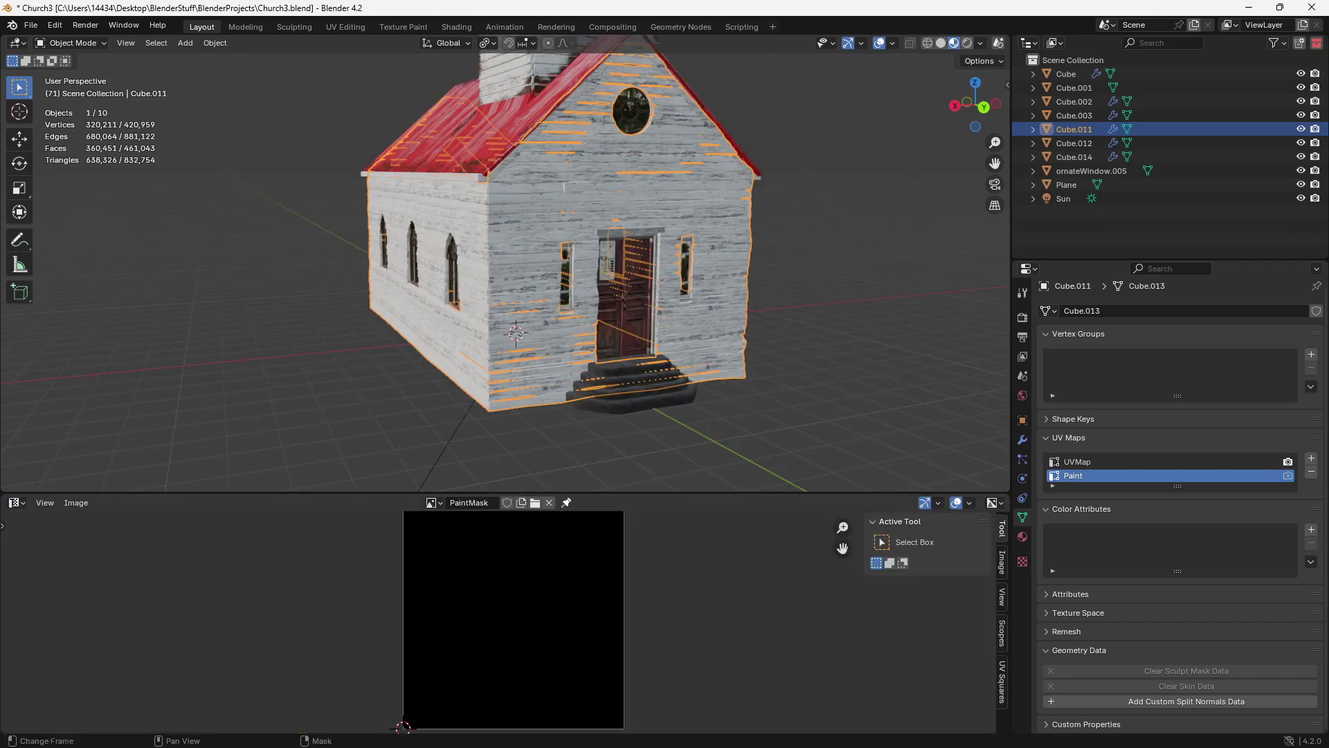
{"action": "left_click", "coordinate": [41, 570]}
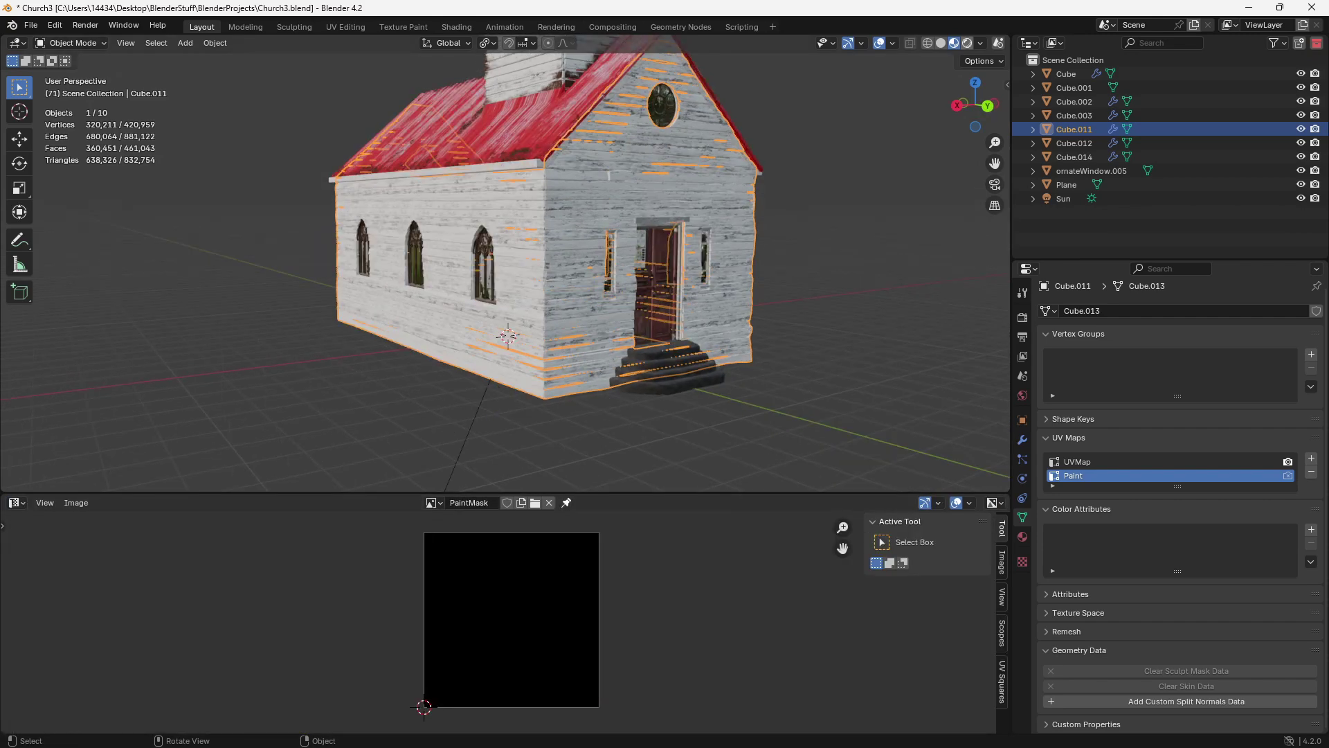
{"action": "left_click", "coordinate": [69, 43]}
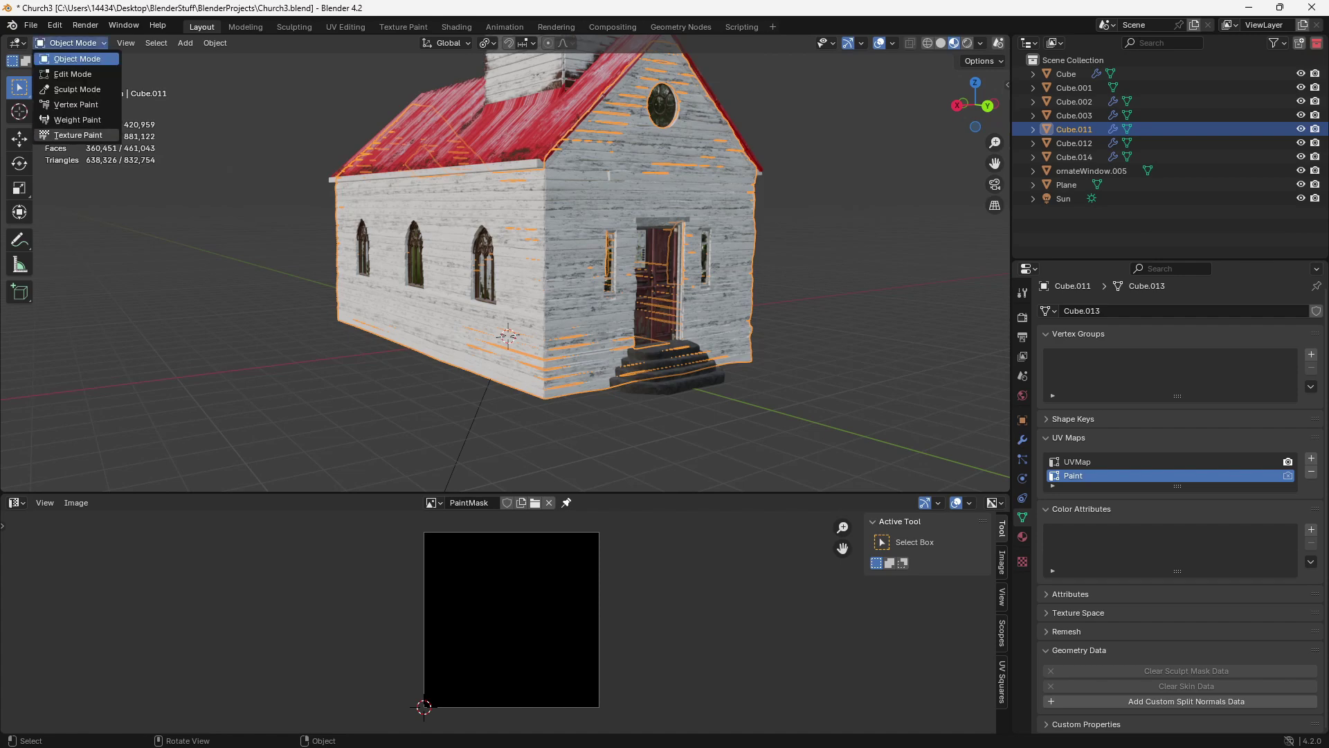
{"action": "left_click", "coordinate": [78, 135]}
{"action": "middle_click_drag", "start_coordinate": [488, 277], "coordinate": [520, 279]}
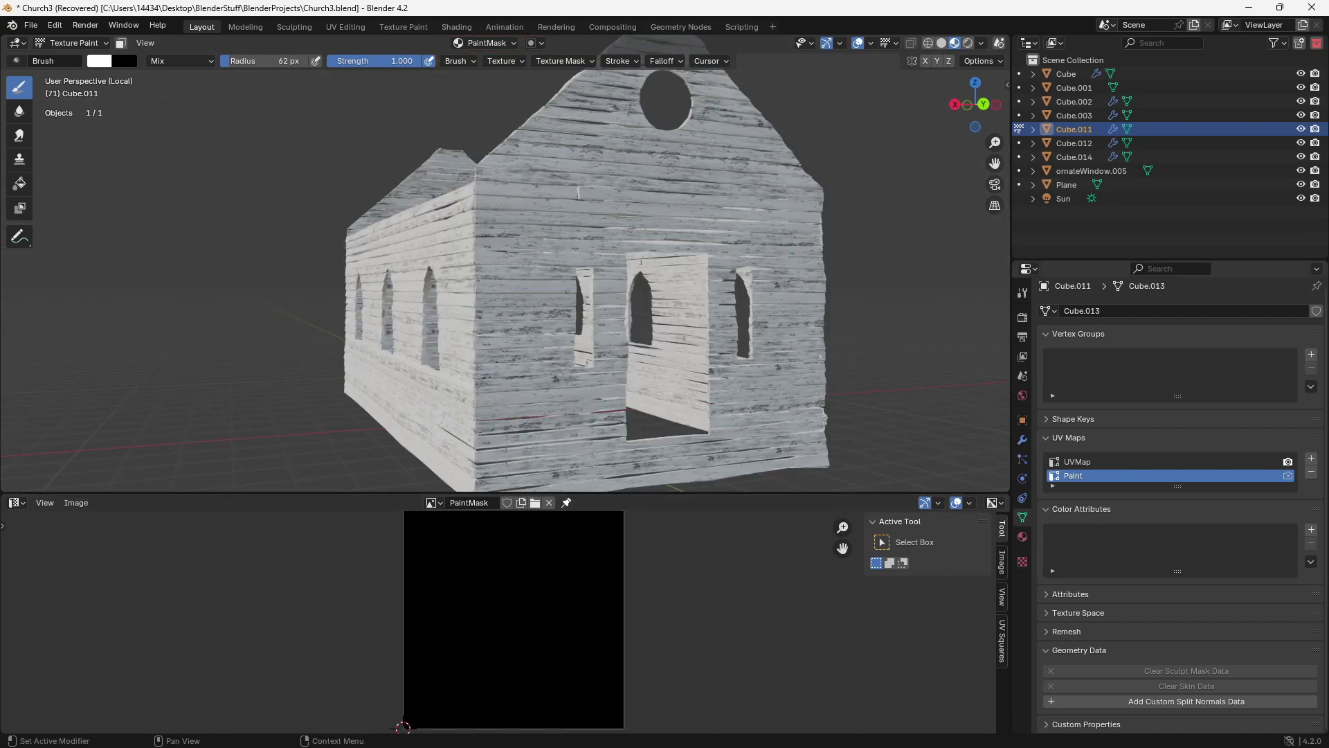
- Enter Edit Mode on the siding and select all its faces, including those assigned to the Wood material
{"action": "mouse_move", "coordinate": [312, 275]}
{"action": "middle_mouse_down"}
{"action": "mouse_move", "coordinate": [412, 280]}
{"action": "mouse_move", "coordinate": [398, 251]}
{"action": "middle_mouse_up"}
{"action": "key", "text": "Tab"}
{"action": "key", "text": "a"}
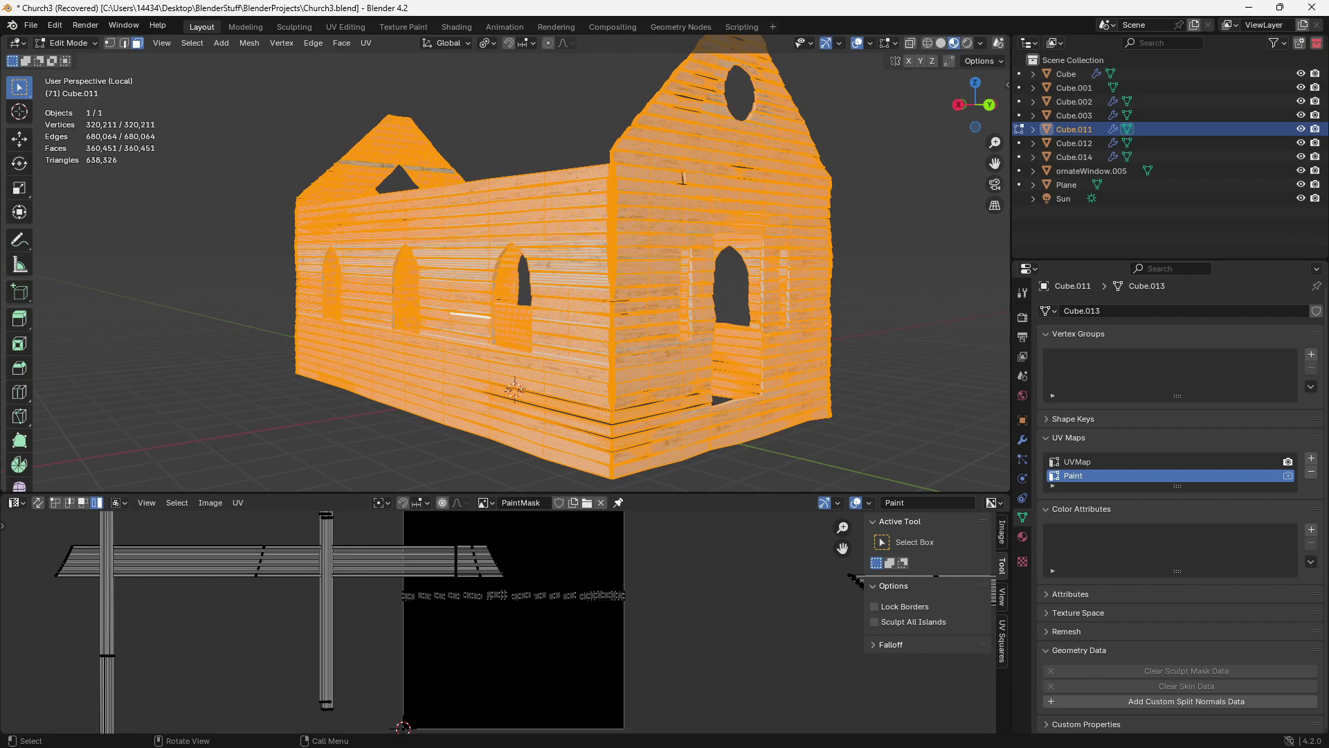
{"action": "middle_click_drag", "start_coordinate": [399, 253], "coordinate": [445, 279]}
{"action": "left_click", "coordinate": [1023, 536]}
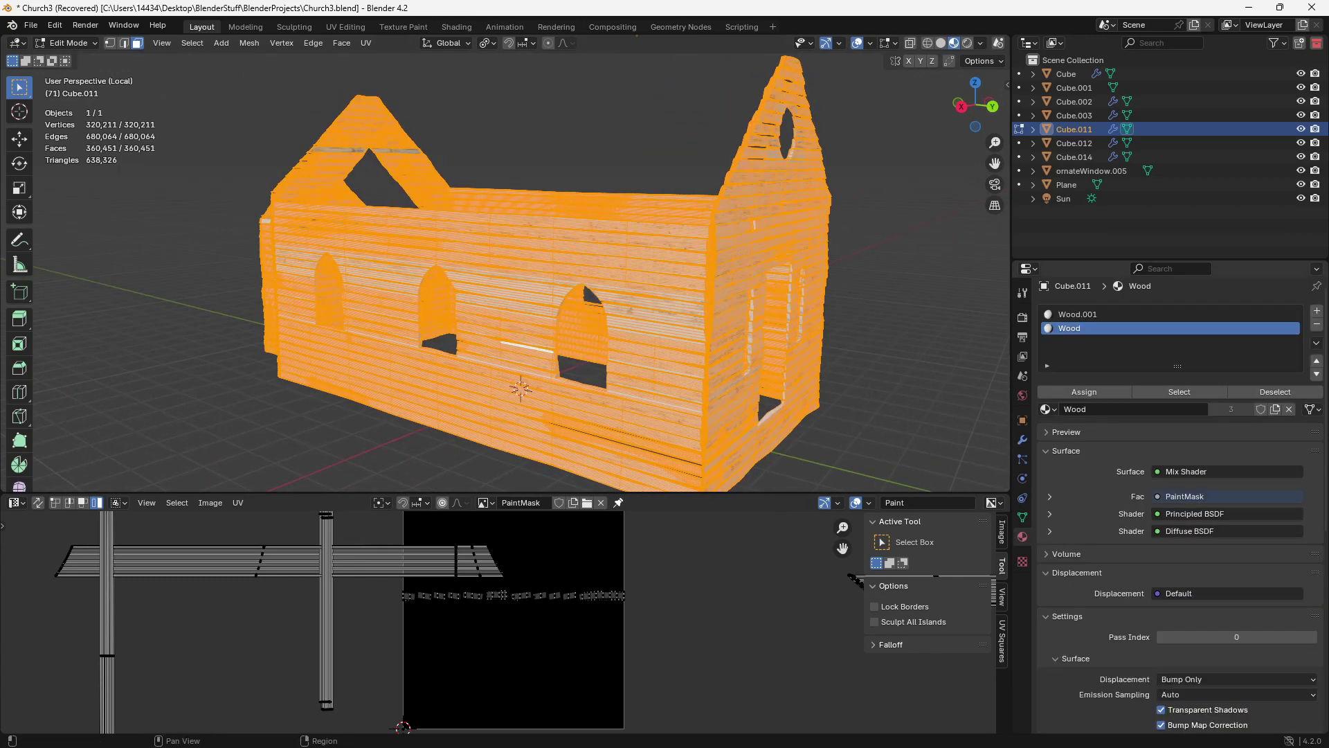
{"action": "left_click", "coordinate": [1179, 392]}
- Unwrap the selected siding with Smart UV Project, using an island margin of 0.001 and Scale to Bounds
{"action": "key", "text": "u"}
{"action": "left_click", "coordinate": [247, 367]}
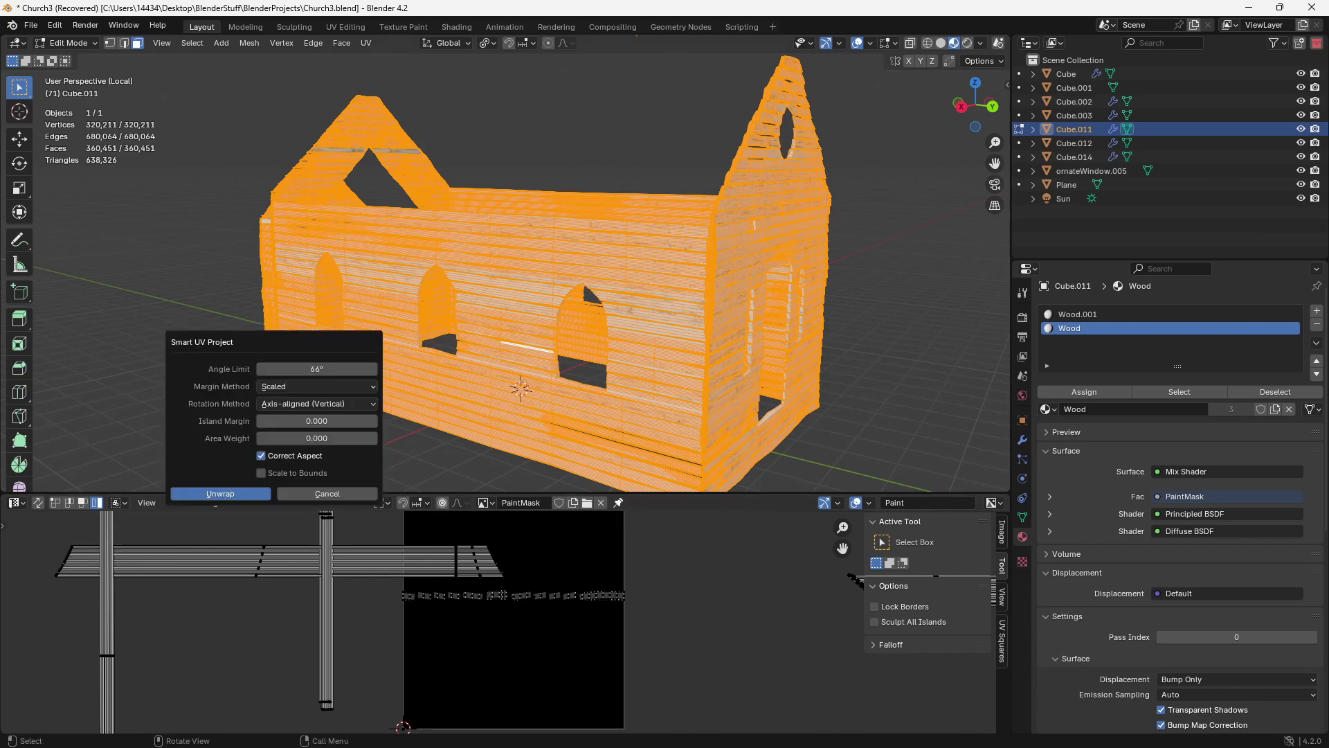
{"action": "left_click", "coordinate": [316, 421]}
{"action": "type", "text": "0.0"}
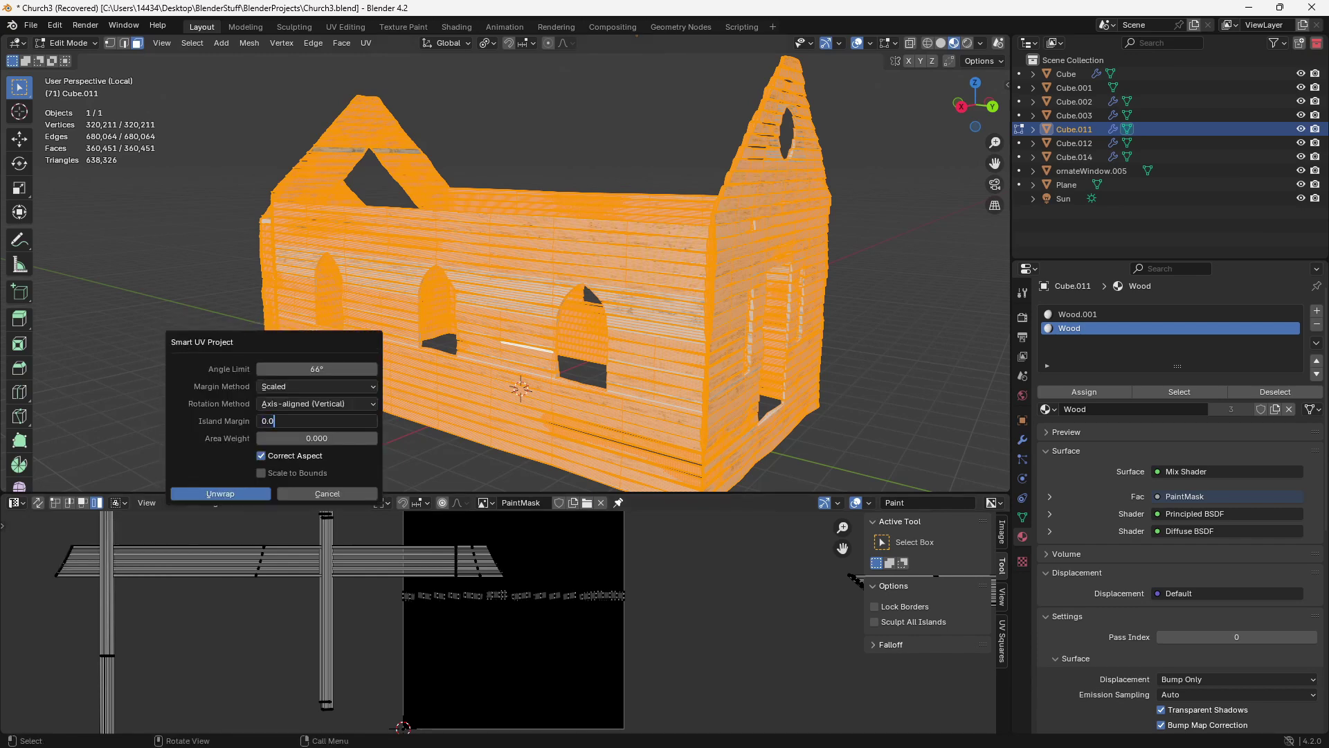
{"action": "type", "text": "01"}
{"action": "key", "text": "Return"}
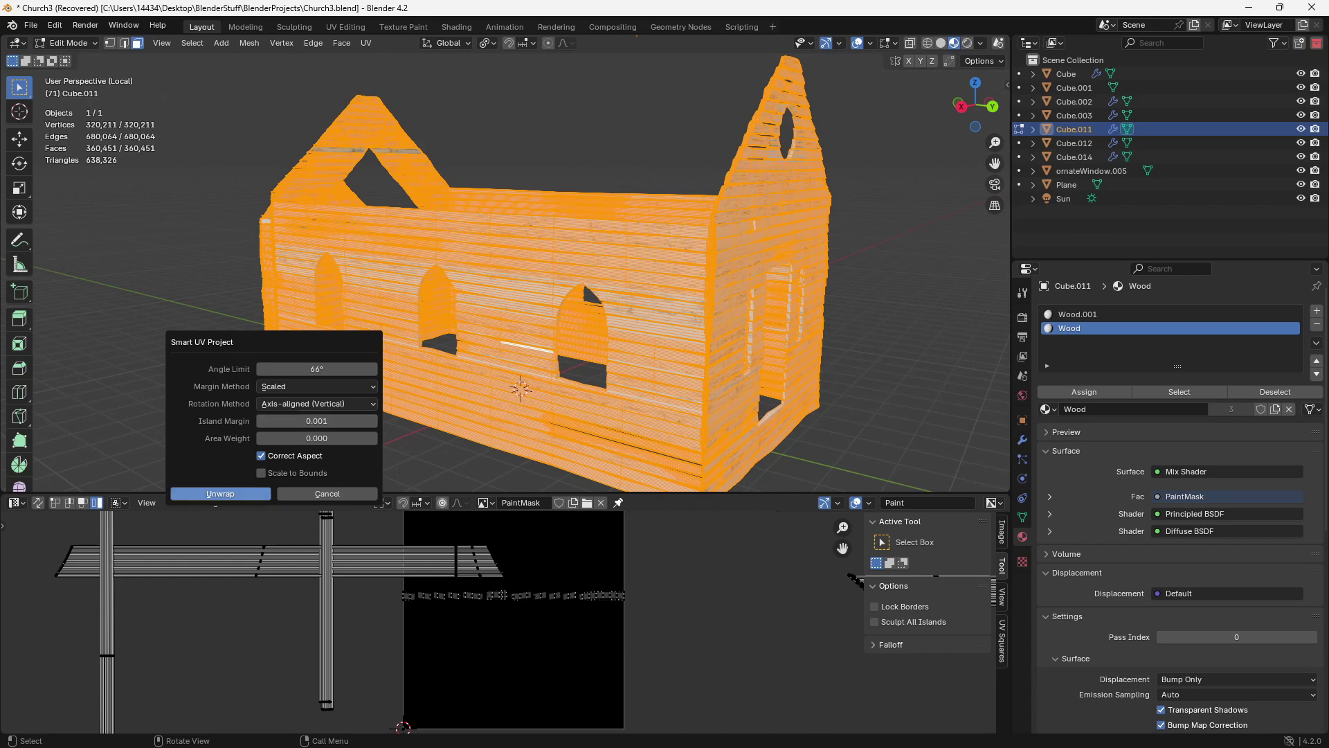
{"action": "left_click", "coordinate": [220, 494]}
{"action": "left_click", "coordinate": [262, 473]}
{"action": "left_click", "coordinate": [221, 493]}
{"action": "key", "text": "Return"}
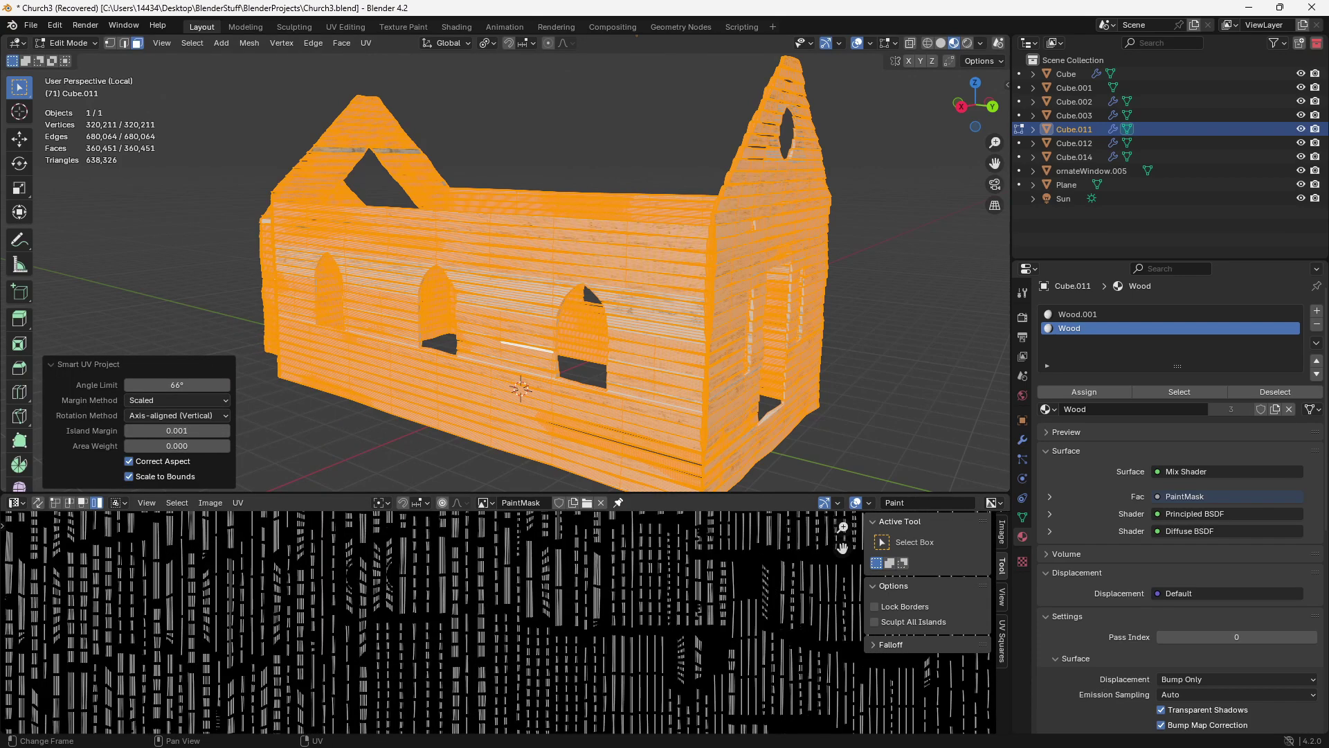
{"action": "scroll", "coordinate": [498, 623], "scroll_direction": "down", "scroll_amount": 6}
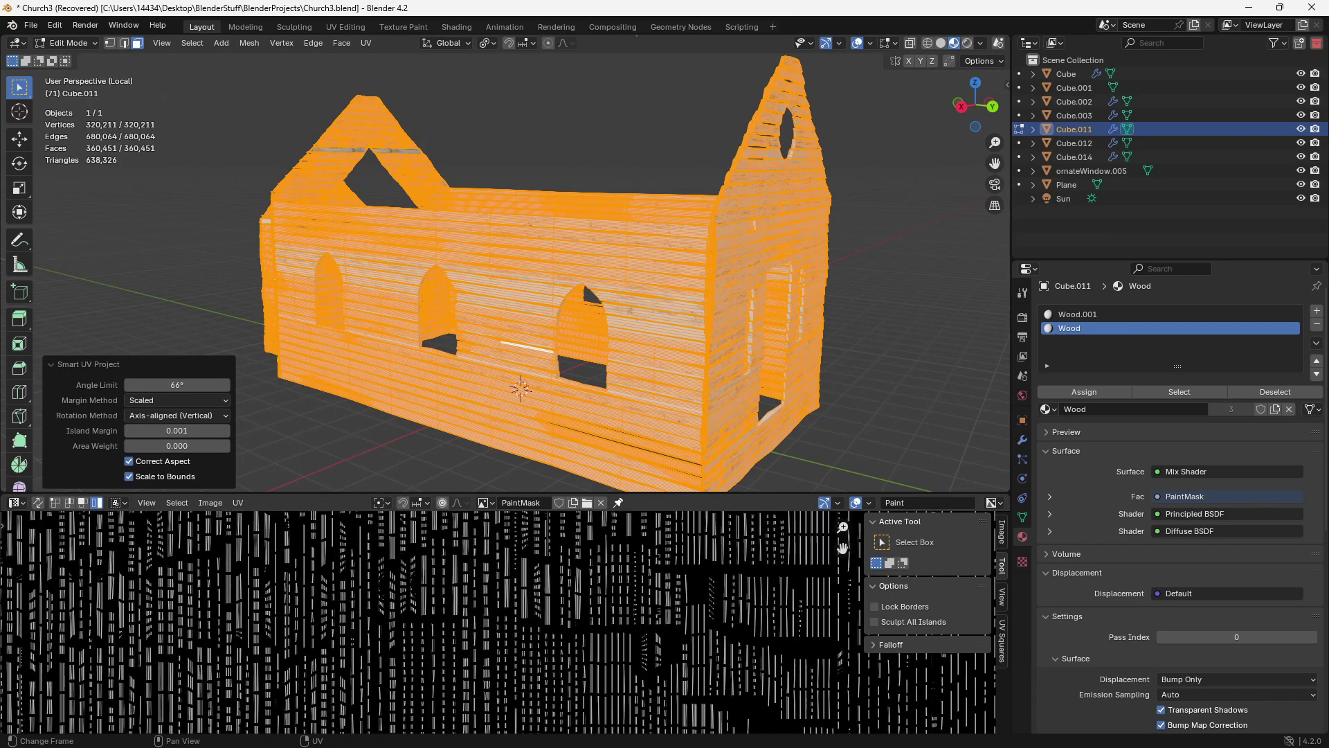
{"action": "scroll", "coordinate": [504, 623], "scroll_direction": "down", "scroll_amount": 2}
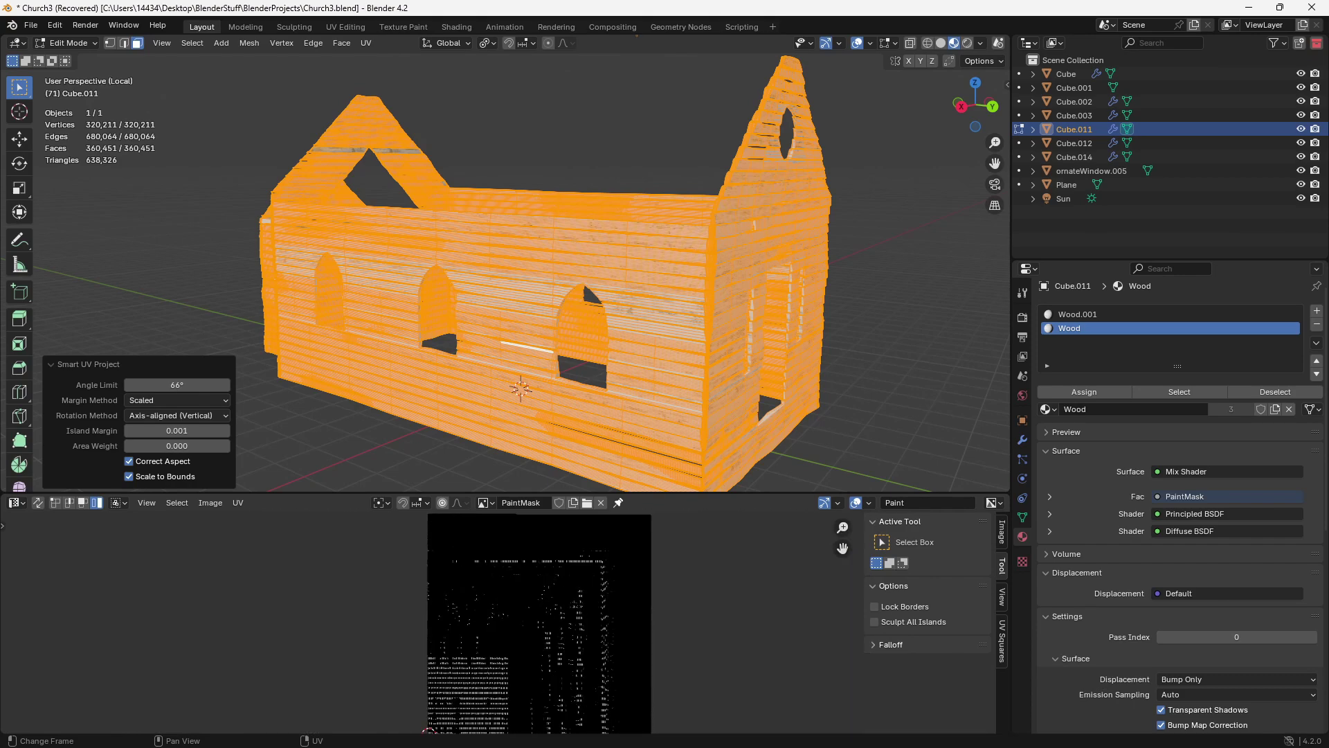
- Return the siding to Texture Paint mode and get close to its lower front corner
{"action": "key", "text": "a"}
{"action": "key", "text": "alt+a"}
{"action": "left_click", "coordinate": [16, 503]}
{"action": "left_click", "coordinate": [68, 43]}
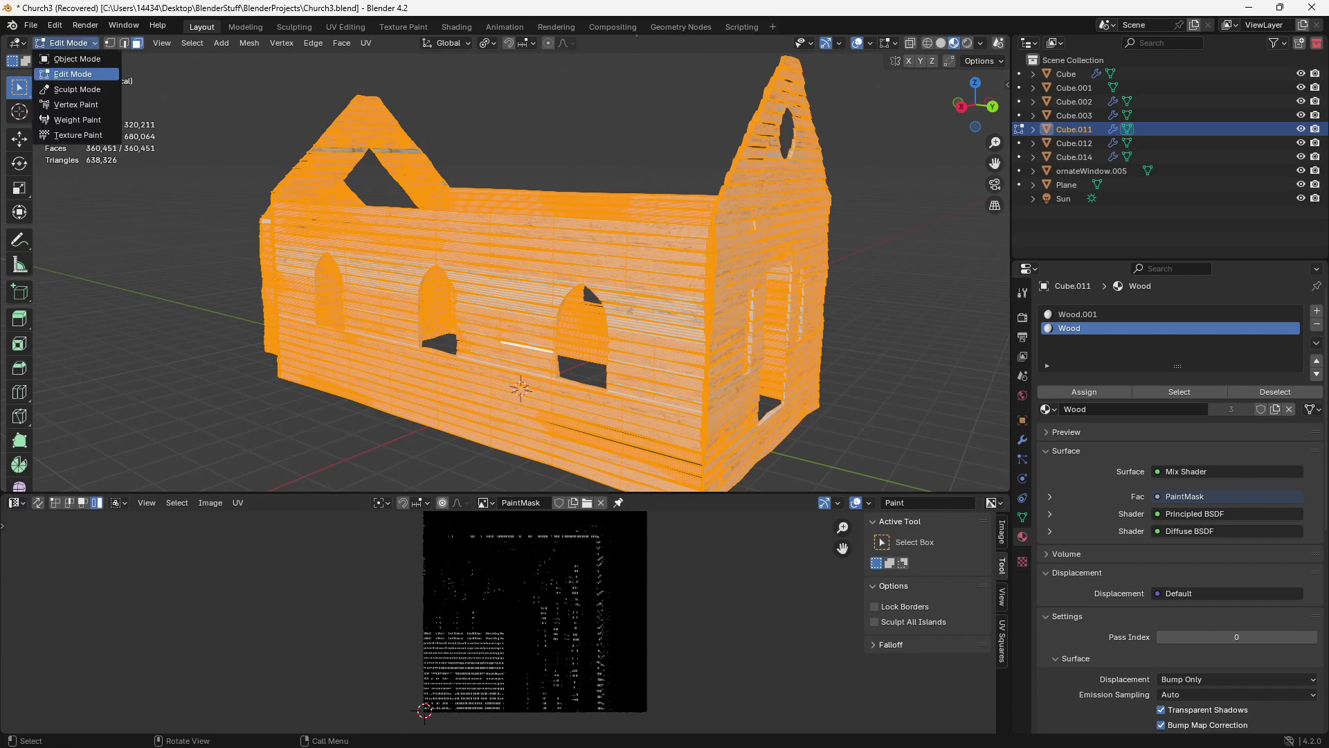
{"action": "left_click", "coordinate": [69, 135]}
{"action": "scroll", "coordinate": [431, 192], "scroll_direction": "up", "scroll_amount": 8}
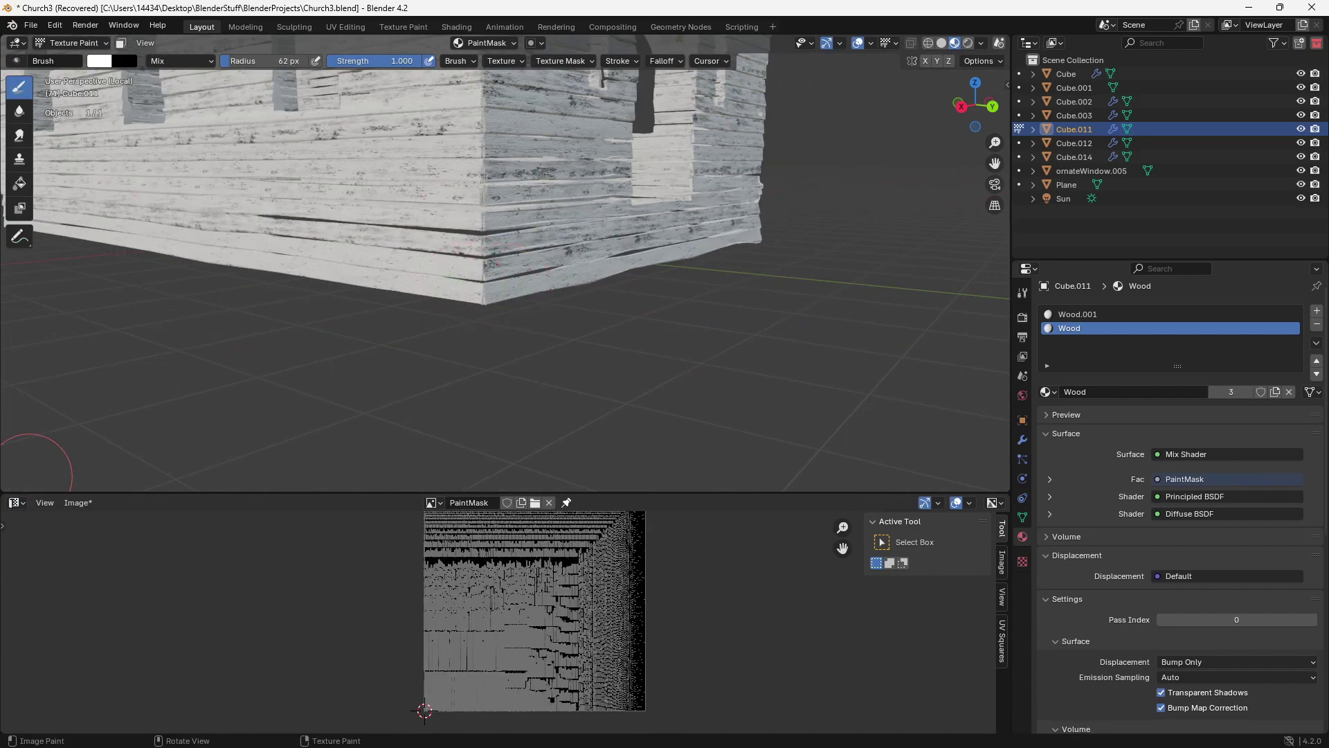
- Review the Wood material's node chain in the Shader Editor, then go back to the UV Editor
{"action": "left_click", "coordinate": [14, 502]}
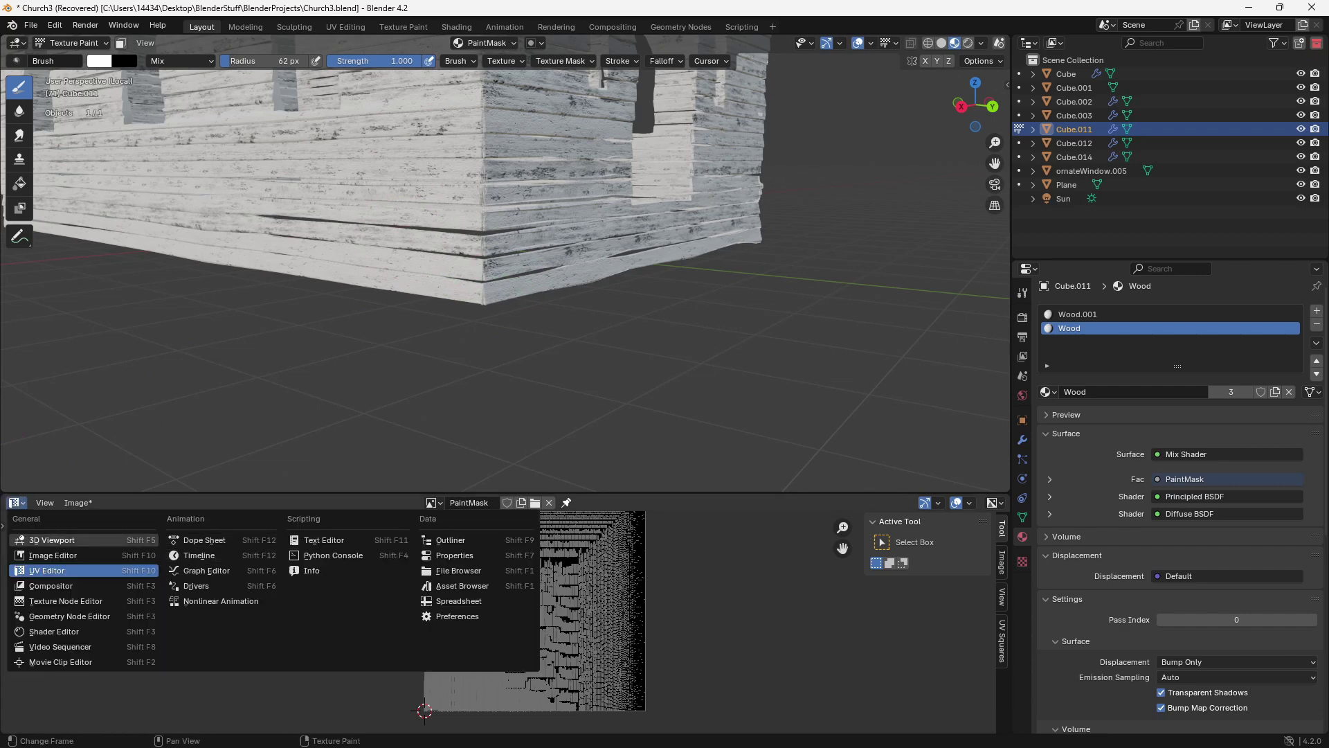
{"action": "left_click", "coordinate": [54, 632]}
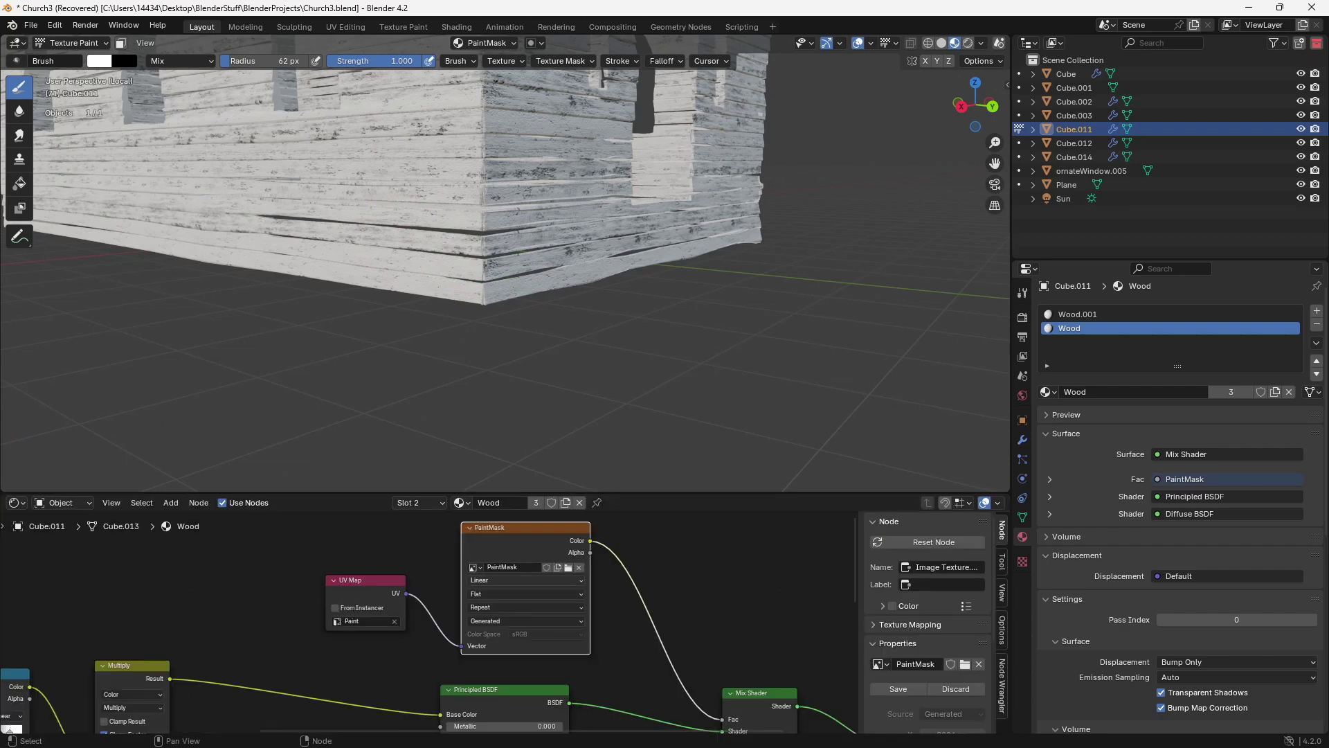
{"action": "left_click", "coordinate": [16, 502]}
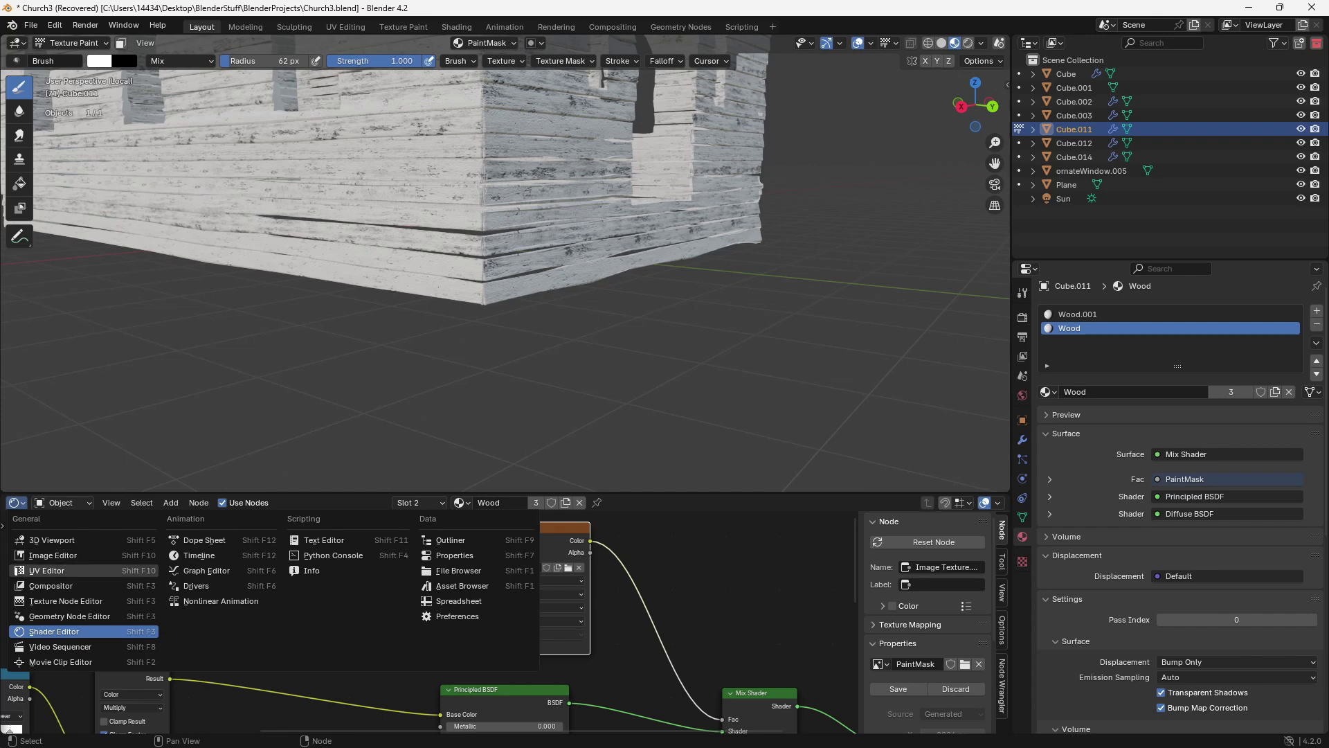
{"action": "scroll", "coordinate": [429, 622], "scroll_direction": "down", "scroll_amount": 2}
{"action": "scroll", "coordinate": [429, 622], "scroll_direction": "down", "scroll_amount": 3}
{"action": "middle_click_drag", "start_coordinate": [429, 622], "coordinate": [403, 608]}
{"action": "scroll", "coordinate": [403, 609], "scroll_direction": "up", "scroll_amount": 1}
{"action": "left_click", "coordinate": [63, 503]}
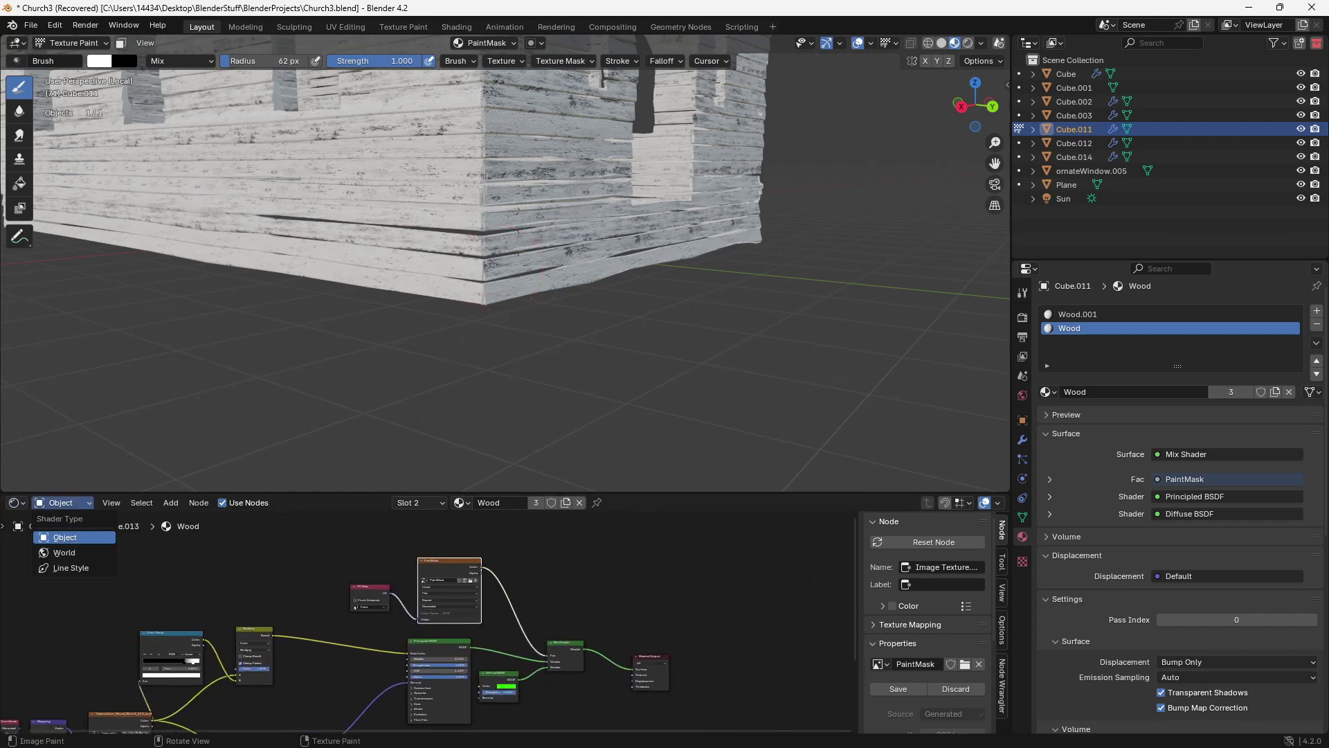
{"action": "left_click", "coordinate": [13, 502]}
{"action": "left_click", "coordinate": [41, 569]}
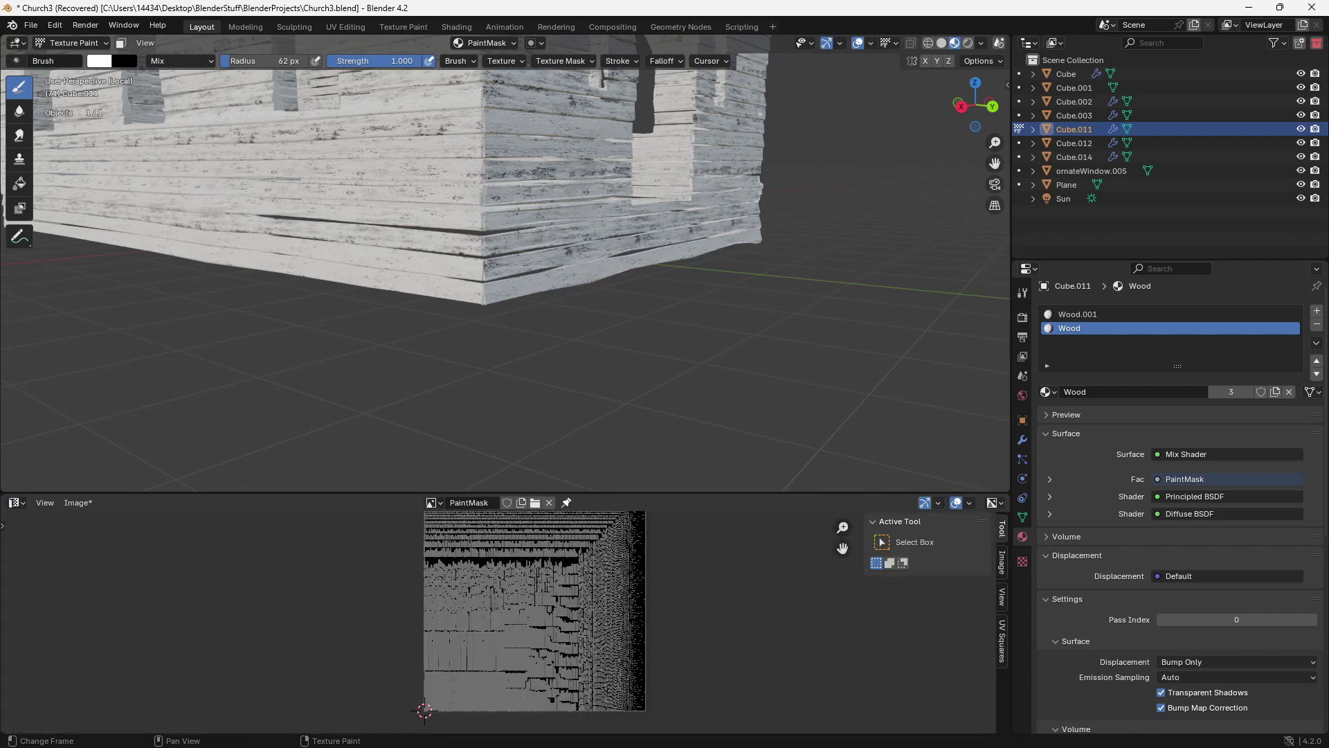
- Paint the mask in white along the lowest boards on several sides of the siding with the 62 px brush
{"action": "mouse_move", "coordinate": [554, 294]}
{"action": "left_mouse_down"}
{"action": "mouse_move", "coordinate": [582, 281]}
{"action": "mouse_move", "coordinate": [533, 281]}
{"action": "mouse_move", "coordinate": [534, 305]}
{"action": "mouse_move", "coordinate": [766, 237]}
{"action": "mouse_move", "coordinate": [528, 263]}
{"action": "left_mouse_up"}
{"action": "left_click", "coordinate": [404, 285]}
{"action": "middle_click_drag", "start_coordinate": [403, 285], "coordinate": [498, 277]}
{"action": "mouse_move", "coordinate": [609, 291]}
{"action": "left_mouse_down"}
{"action": "mouse_move", "coordinate": [346, 268]}
{"action": "mouse_move", "coordinate": [487, 235]}
{"action": "left_mouse_up"}
{"action": "middle_click_drag", "start_coordinate": [486, 222], "coordinate": [448, 308], "text": "shift"}
{"action": "middle_click_drag", "start_coordinate": [479, 225], "coordinate": [522, 215]}
{"action": "mouse_move", "coordinate": [342, 311]}
{"action": "left_mouse_down"}
{"action": "mouse_move", "coordinate": [541, 310]}
{"action": "mouse_move", "coordinate": [274, 309]}
{"action": "left_mouse_up"}
{"action": "middle_click_drag", "start_coordinate": [274, 310], "coordinate": [544, 316]}
{"action": "mouse_move", "coordinate": [544, 315]}
{"action": "left_mouse_down"}
{"action": "mouse_move", "coordinate": [207, 320]}
{"action": "mouse_move", "coordinate": [500, 323]}
{"action": "mouse_move", "coordinate": [447, 346]}
{"action": "mouse_move", "coordinate": [560, 341]}
{"action": "mouse_move", "coordinate": [217, 309]}
{"action": "mouse_move", "coordinate": [148, 331]}
{"action": "left_mouse_up"}
{"action": "scroll", "coordinate": [612, 305], "scroll_direction": "down", "scroll_amount": 6}
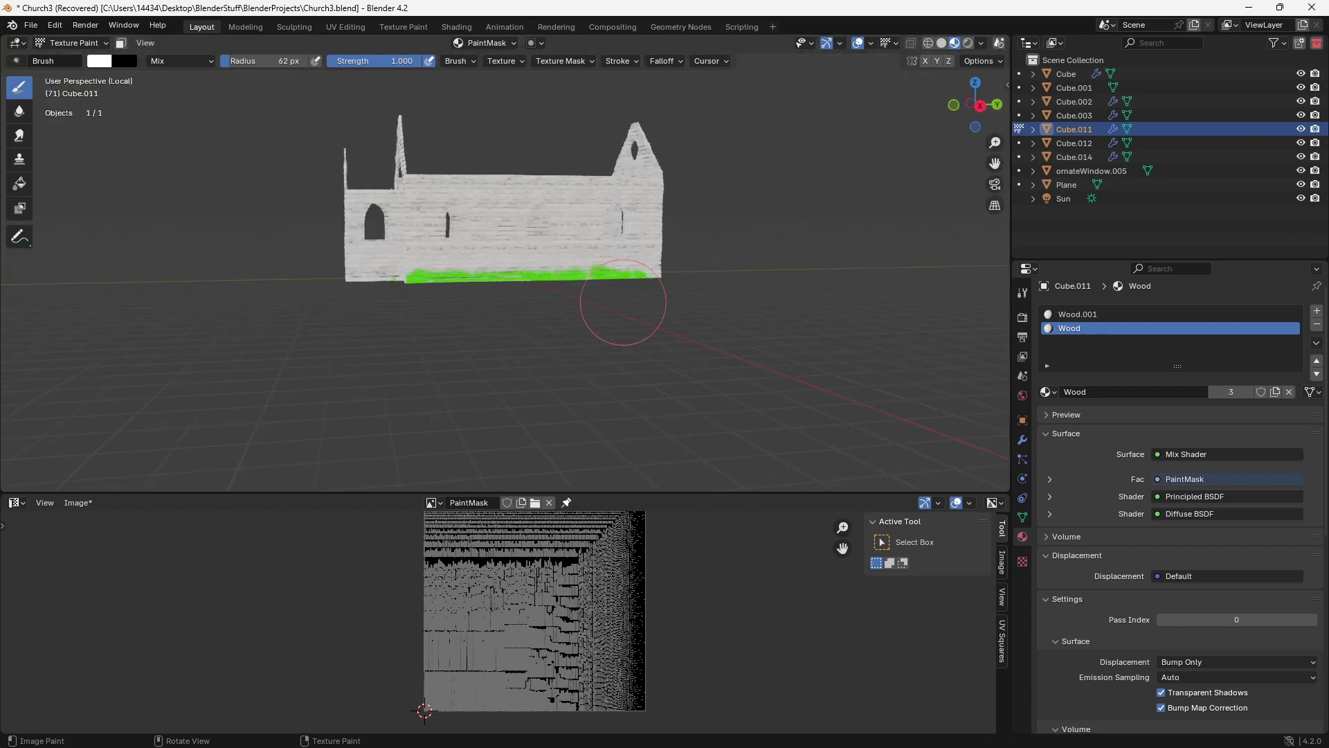
{"action": "middle_click_drag", "start_coordinate": [611, 306], "coordinate": [506, 310]}
- Bring back the Shader Editor and duplicate the PaintMask image node, placing the copy beside the original
{"action": "left_click", "coordinate": [16, 502]}
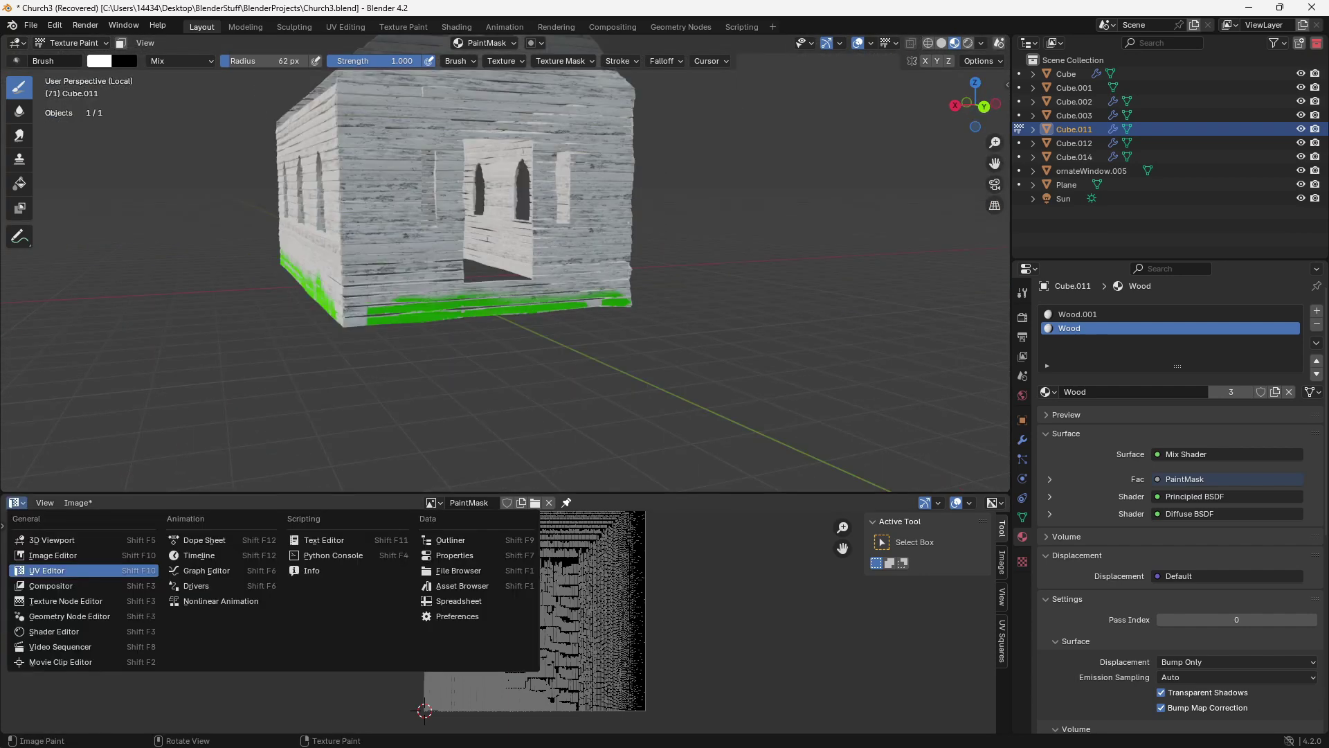
{"action": "left_click", "coordinate": [54, 632]}
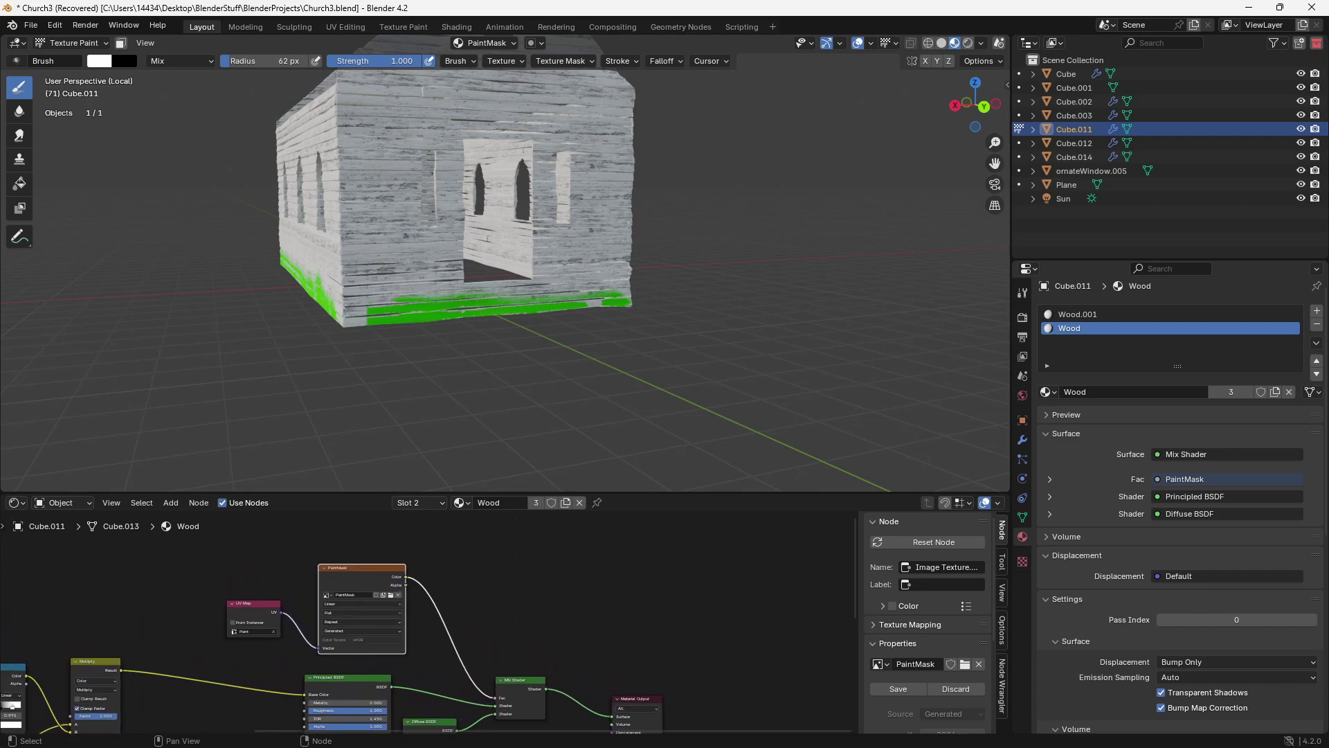
{"action": "scroll", "coordinate": [240, 580], "scroll_direction": "up", "scroll_amount": 2}
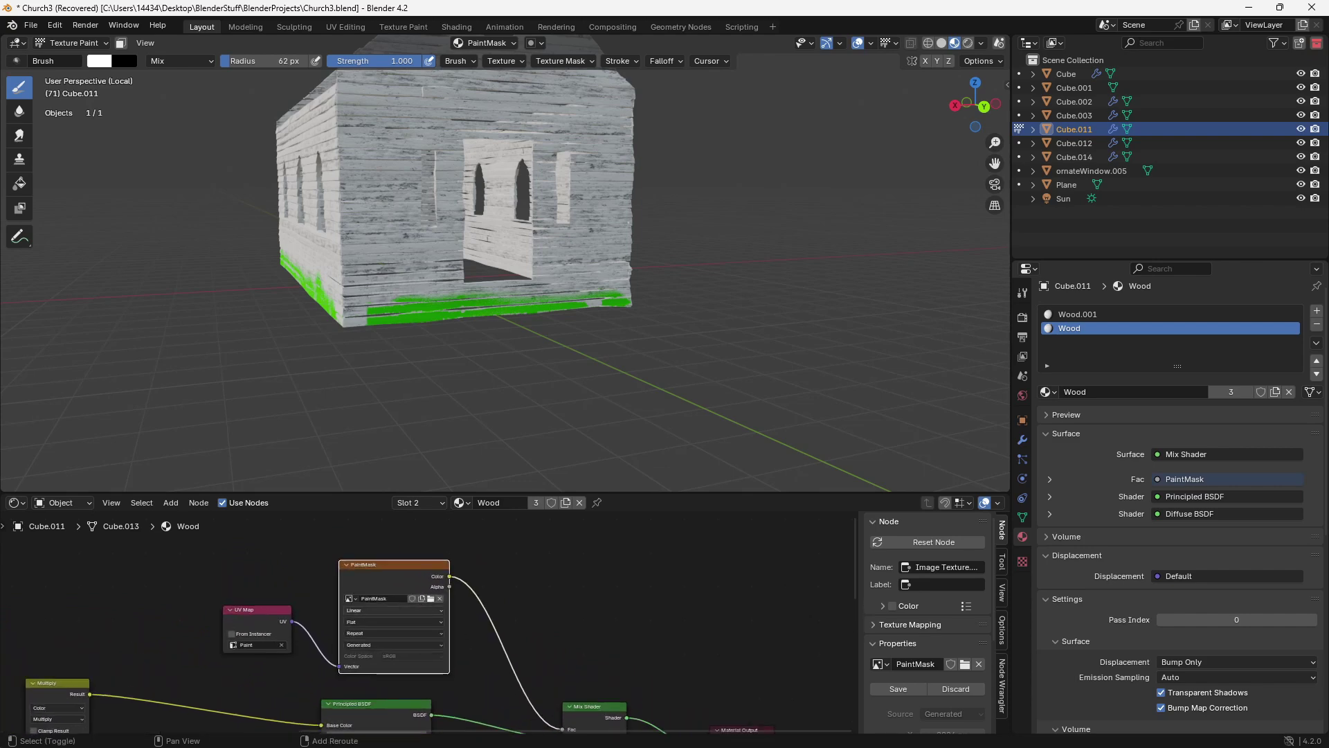
{"action": "key", "text": "shift+d"}
{"action": "left_click", "coordinate": [580, 554]}
{"action": "middle_click_drag", "start_coordinate": [580, 609], "coordinate": [470, 521]}
- Duplicate the Mix Shader, insert the copy before the Material Output, and move the output node farther along
{"action": "left_click", "coordinate": [486, 629]}
{"action": "key", "text": "shift+d"}
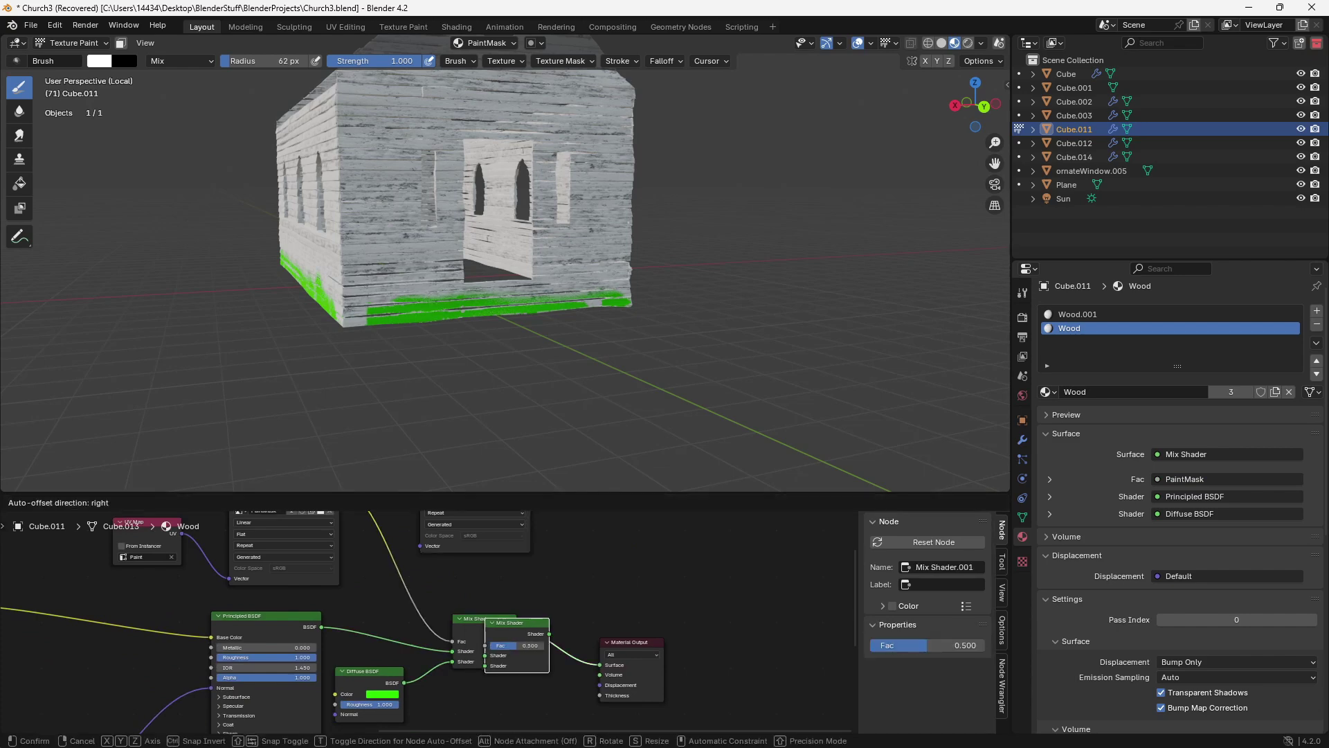
{"action": "left_click", "coordinate": [568, 635]}
{"action": "left_click_drag", "start_coordinate": [649, 644], "coordinate": [768, 643]}
- Duplicate the green Diffuse BSDF and connect the copy to the second Mix Shader's free shader input
{"action": "left_click", "coordinate": [372, 713]}
{"action": "key", "text": "shift+d"}
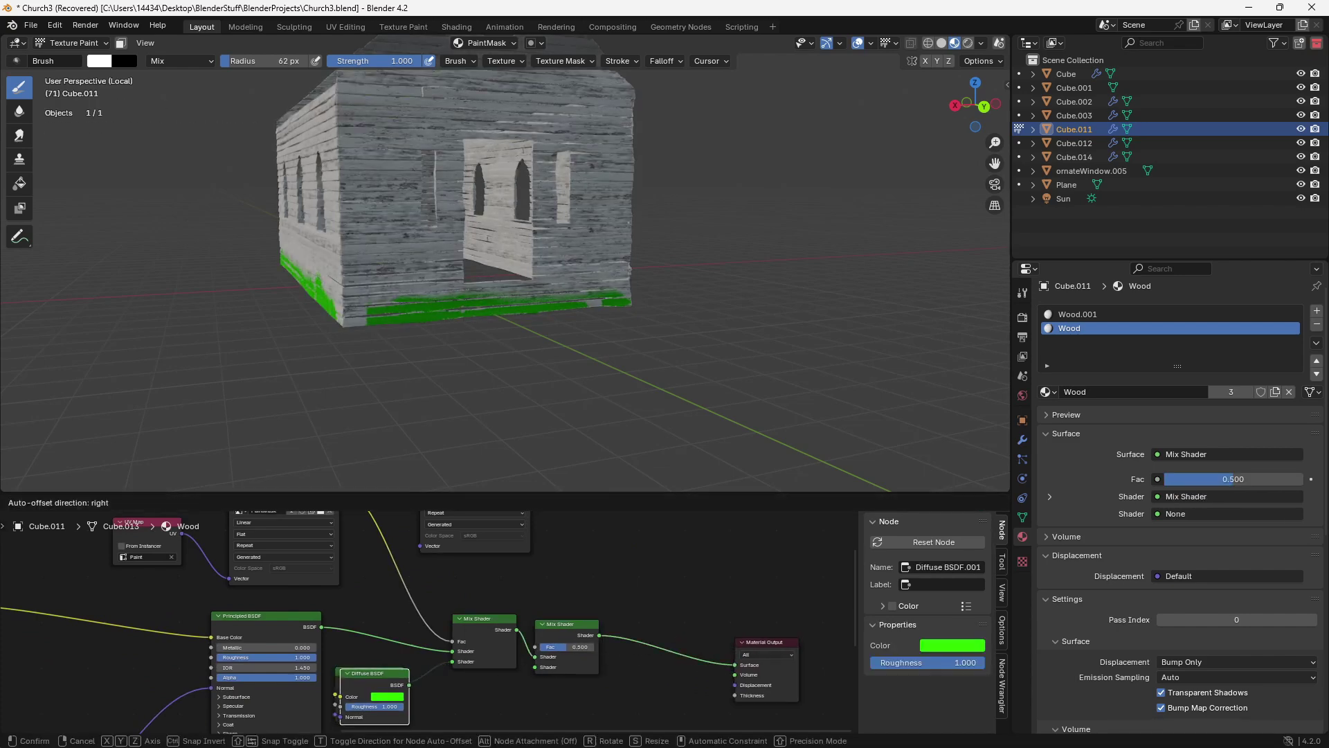
{"action": "left_click", "coordinate": [446, 727]}
{"action": "left_click_drag", "start_coordinate": [477, 702], "coordinate": [535, 659]}
{"action": "left_click_drag", "start_coordinate": [450, 691], "coordinate": [489, 680]}
- Create a new image named efe2f in the copied image texture node that drives the second Mix Shader's Fac
{"action": "middle_click_drag", "start_coordinate": [489, 680], "coordinate": [483, 691]}
{"action": "scroll", "coordinate": [449, 670], "scroll_direction": "down", "scroll_amount": 2}
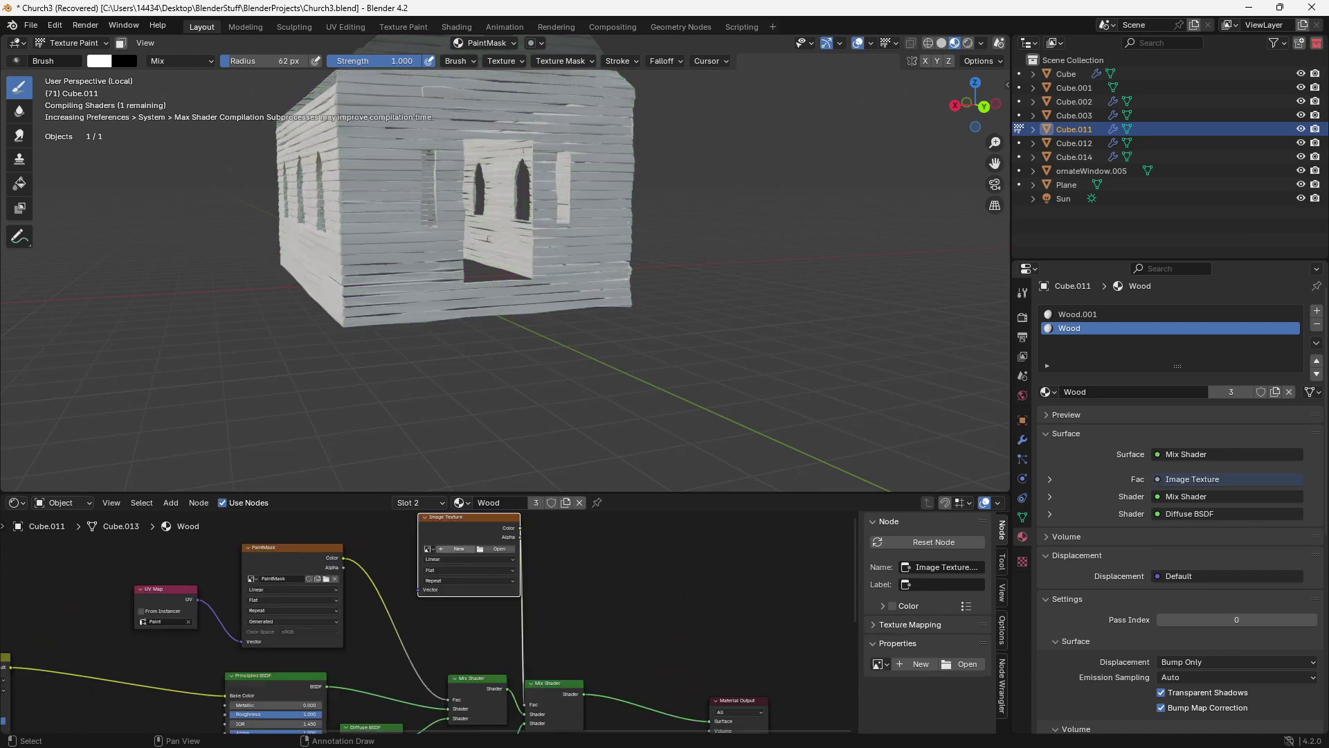
{"action": "left_click", "coordinate": [457, 549]}
{"action": "type", "text": "efe2f"}
{"action": "key", "text": "Return"}
{"action": "key", "text": "Return"}
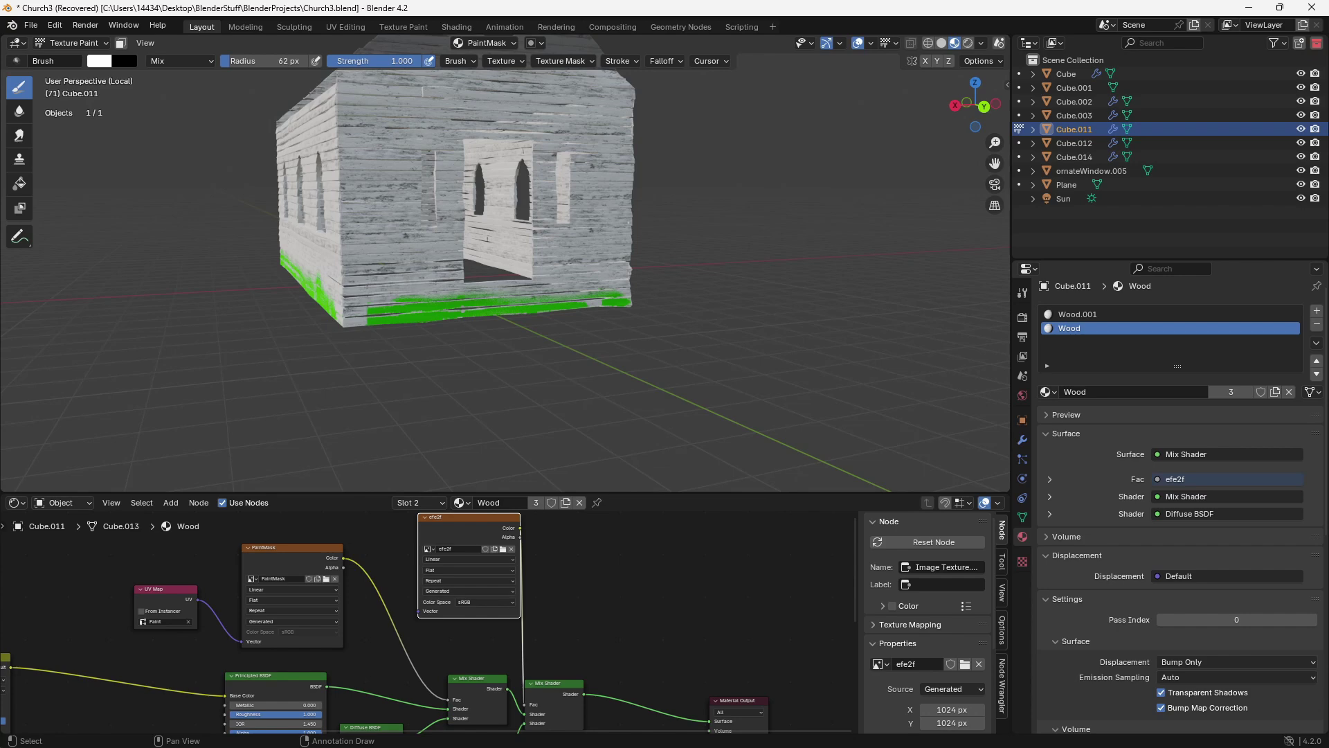
{"action": "left_click_drag", "start_coordinate": [547, 684], "coordinate": [610, 640]}
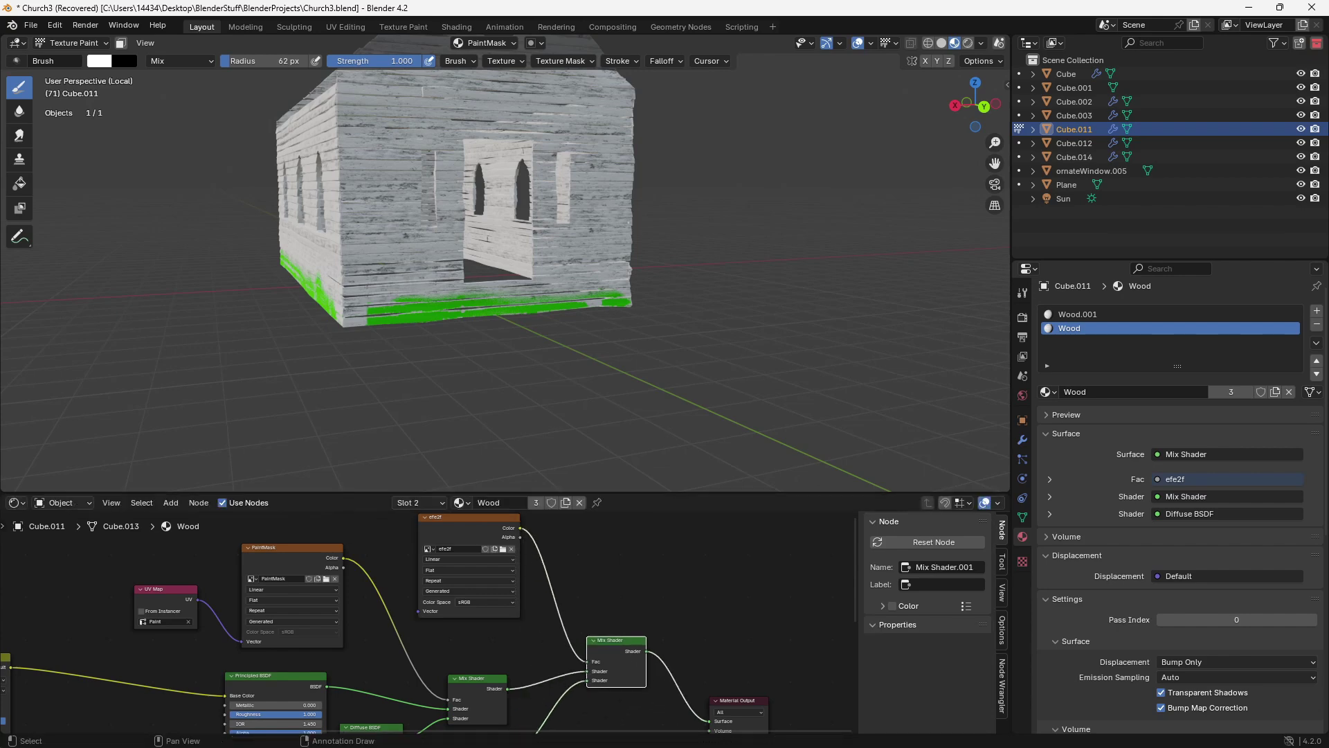
- Delete the efe2f image texture node and add a Separate Color node beside the PaintMask node
{"action": "left_click", "coordinate": [465, 527]}
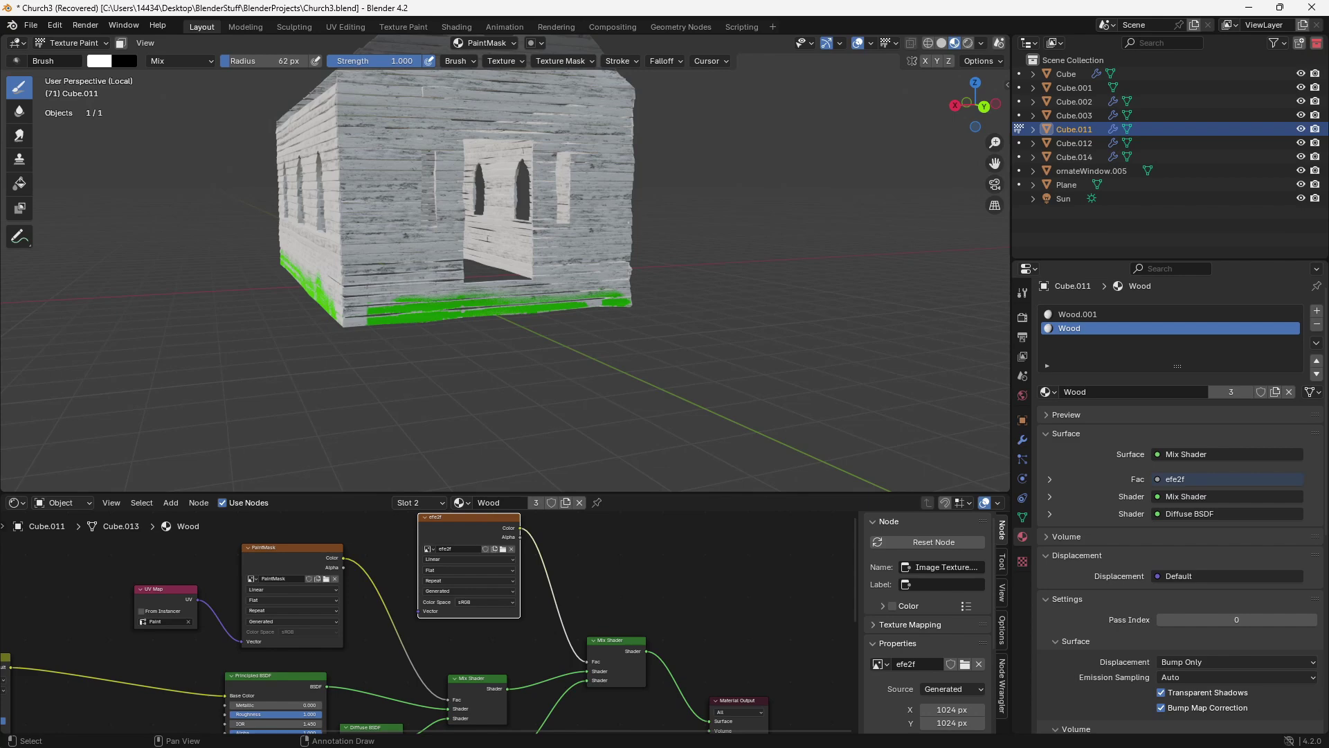
{"action": "key", "text": "x"}
{"action": "middle_click_drag", "start_coordinate": [451, 551], "coordinate": [499, 555]}
{"action": "scroll", "coordinate": [374, 623], "scroll_direction": "up", "scroll_amount": 2}
{"action": "key", "text": "shift+a"}
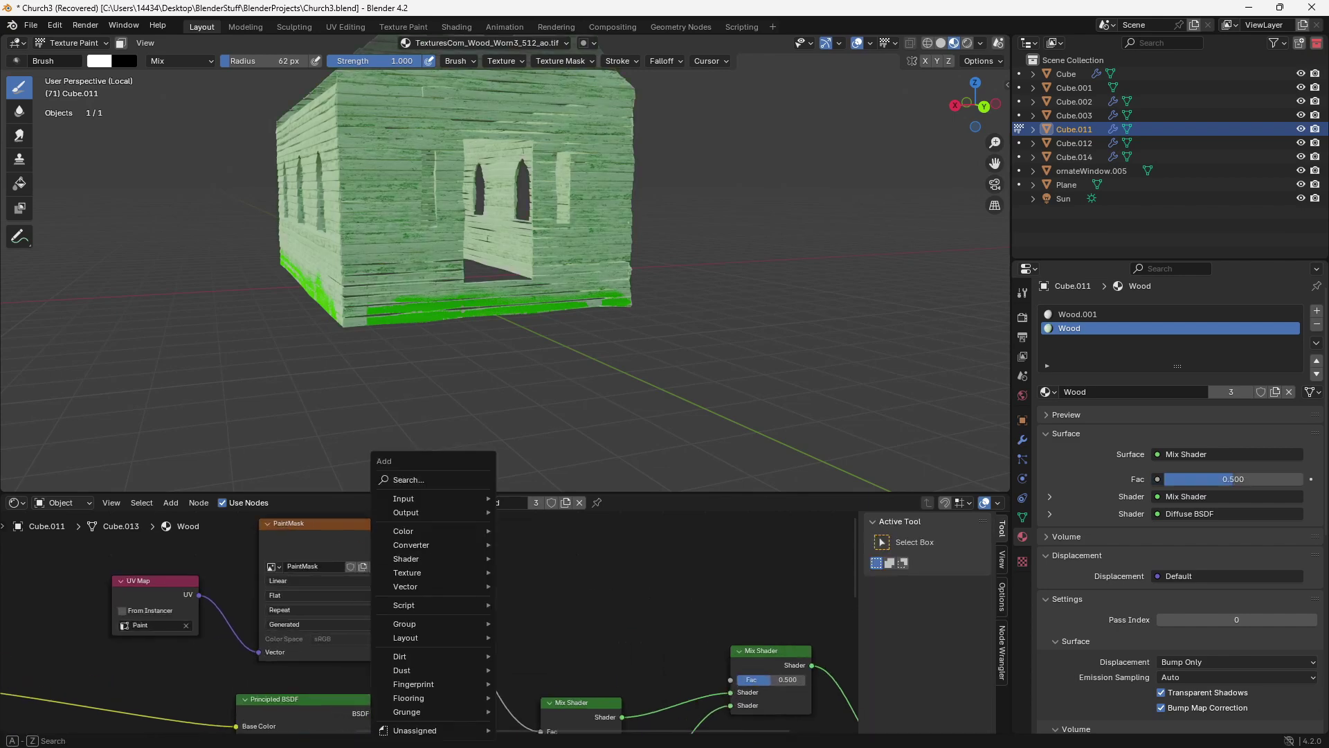
{"action": "type", "text": "com"}
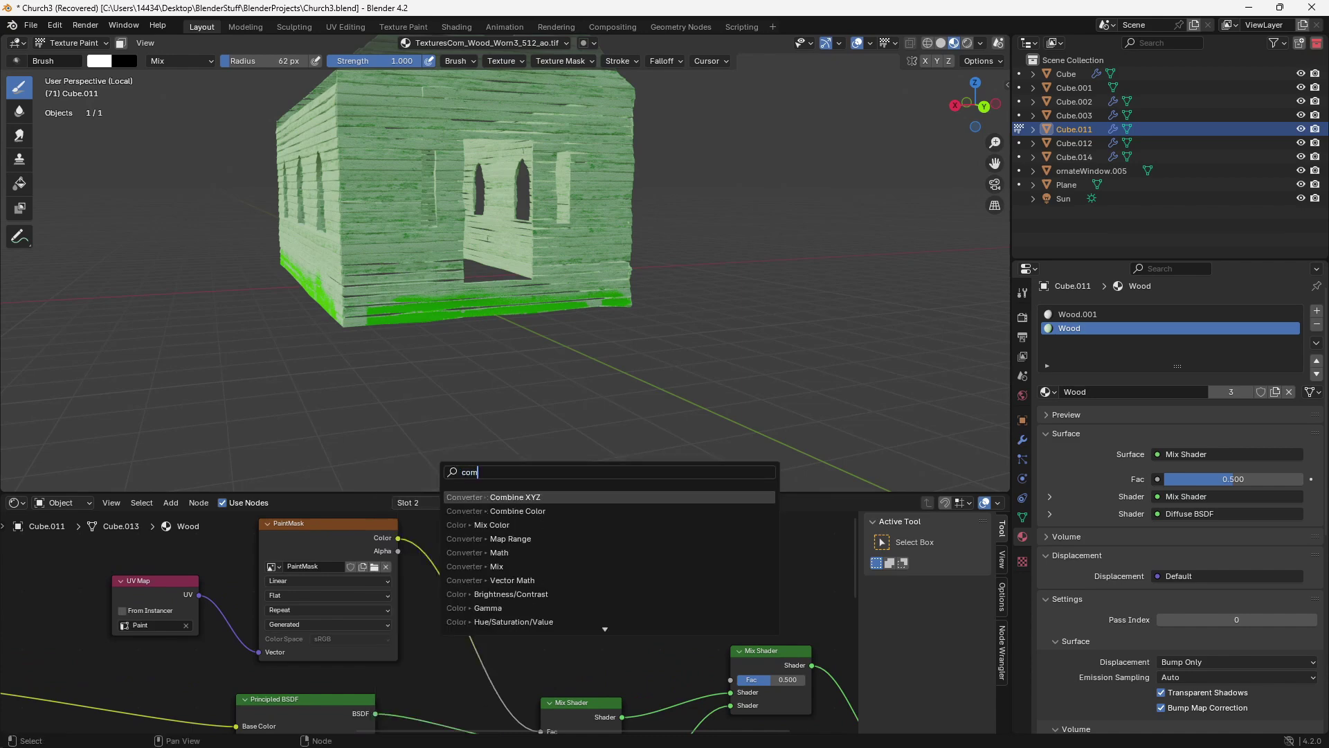
{"action": "key", "text": "BackSpace"}
{"action": "key", "text": "BackSpace"}
{"action": "key", "text": "BackSpace"}
{"action": "type", "text": "seper"}
{"action": "key", "text": "Down"}
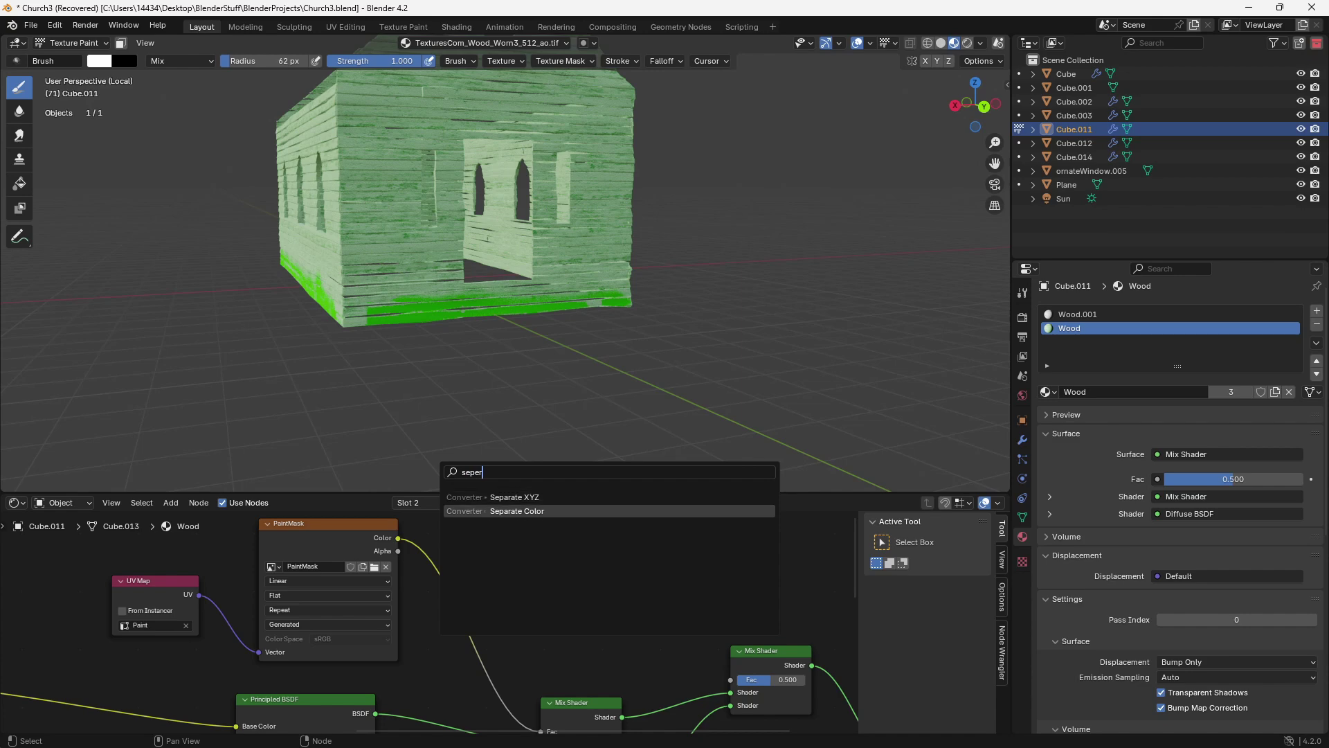
{"action": "left_click", "coordinate": [490, 512]}
{"action": "left_click", "coordinate": [477, 535]}
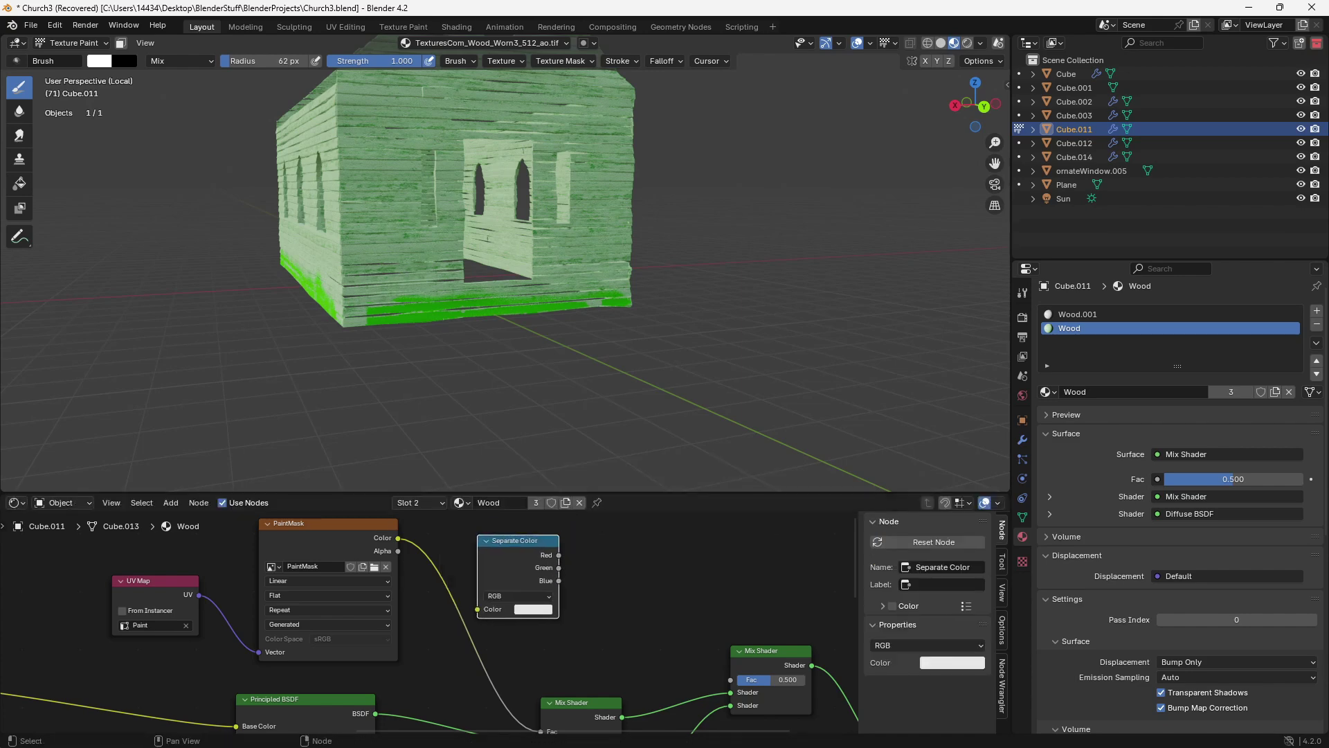
- Connect the PaintMask image's Color output to the Separate Color node's Color input
{"action": "middle_click_drag", "start_coordinate": [473, 615], "coordinate": [431, 626]}
{"action": "scroll", "coordinate": [431, 626], "scroll_direction": "up", "scroll_amount": 2}
{"action": "left_click", "coordinate": [342, 534]}
{"action": "middle_click_drag", "start_coordinate": [344, 536], "coordinate": [354, 539]}
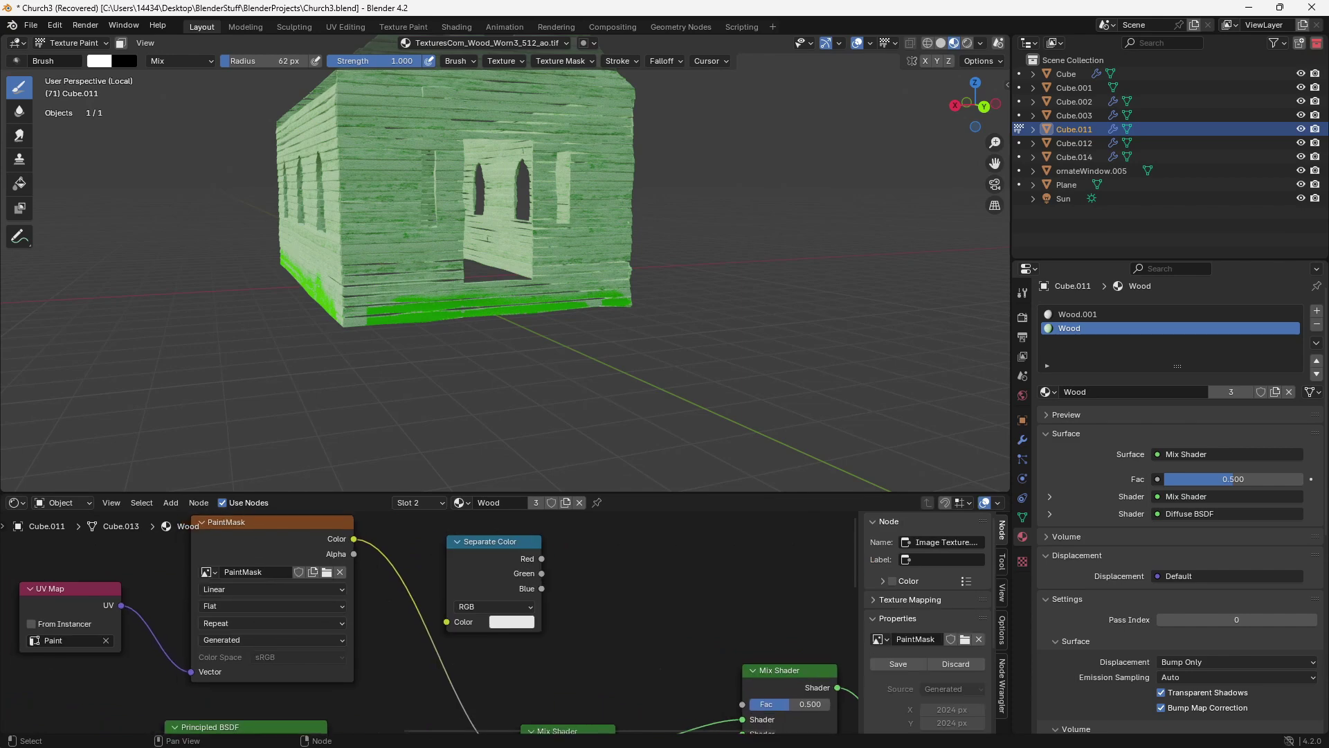
{"action": "left_click_drag", "start_coordinate": [353, 538], "coordinate": [446, 622]}
{"action": "left_click_drag", "start_coordinate": [489, 544], "coordinate": [503, 529]}
- Preview the Separate Color node's channel outputs on the siding, cycling through to Blue
{"action": "scroll", "coordinate": [493, 540], "scroll_direction": "down", "scroll_amount": 4}
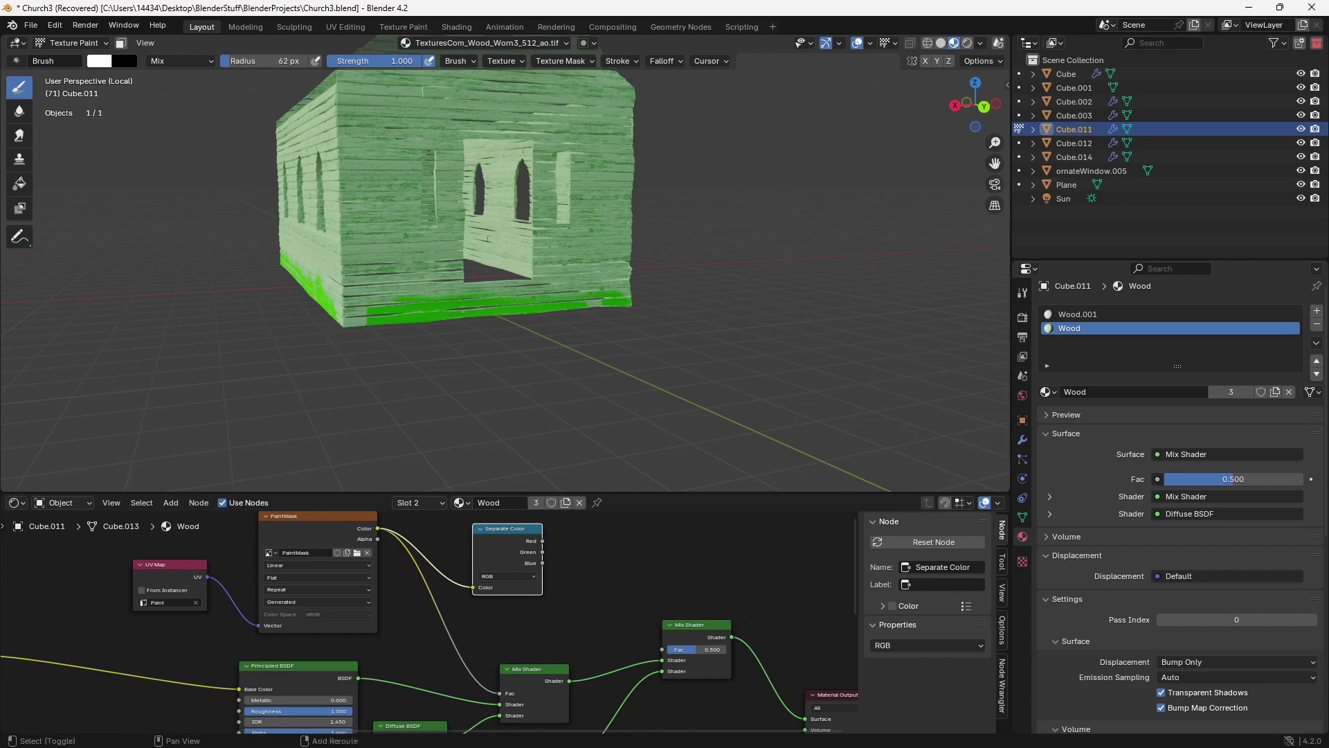
{"action": "left_click", "coordinate": [504, 530], "text": "ctrl+shift"}
{"action": "left_click", "coordinate": [504, 529], "text": "ctrl+shift"}
{"action": "left_click", "coordinate": [521, 582], "text": "ctrl+shift"}
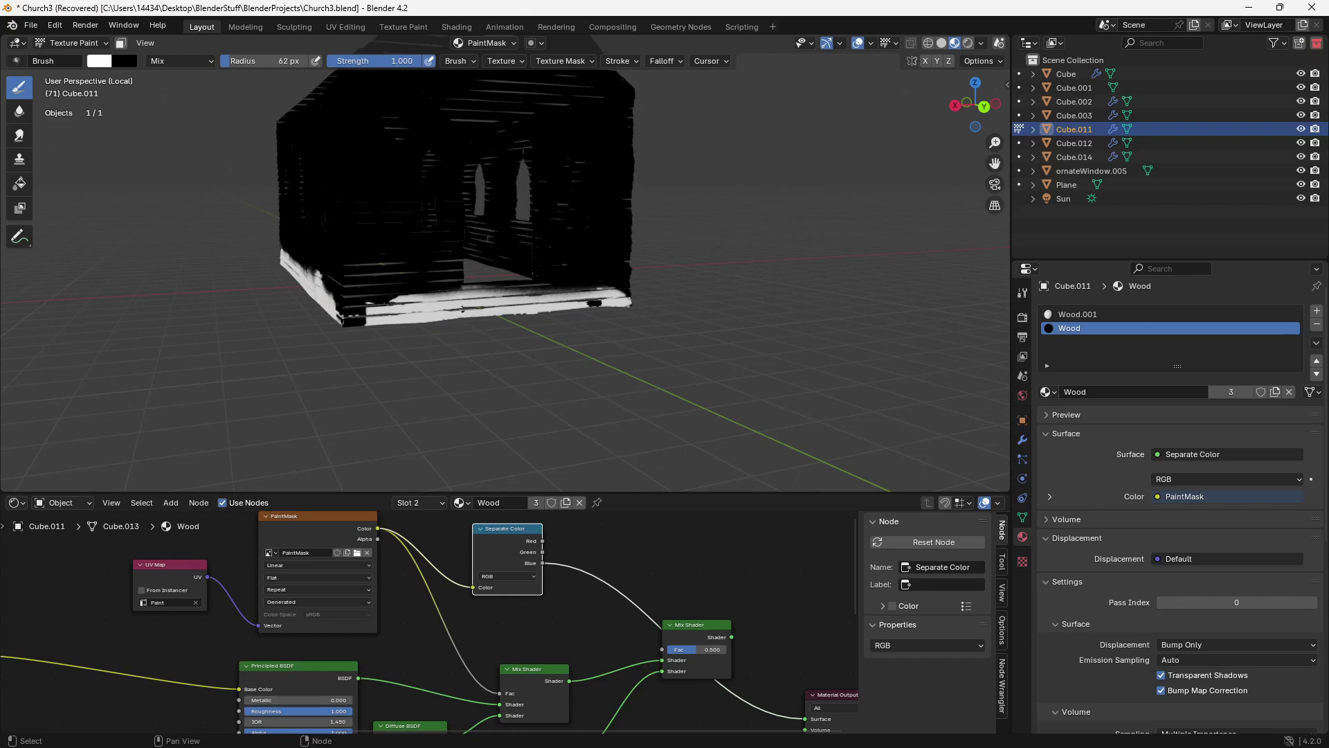
- Rearrange the two Mix Shader nodes and the Separate Color node to make room for their links
{"action": "mouse_move", "coordinate": [344, 554]}
{"action": "middle_mouse_down"}
{"action": "mouse_move", "coordinate": [359, 555]}
{"action": "mouse_move", "coordinate": [309, 539]}
{"action": "mouse_move", "coordinate": [293, 552]}
{"action": "middle_mouse_up"}
{"action": "left_click_drag", "start_coordinate": [640, 624], "coordinate": [644, 579]}
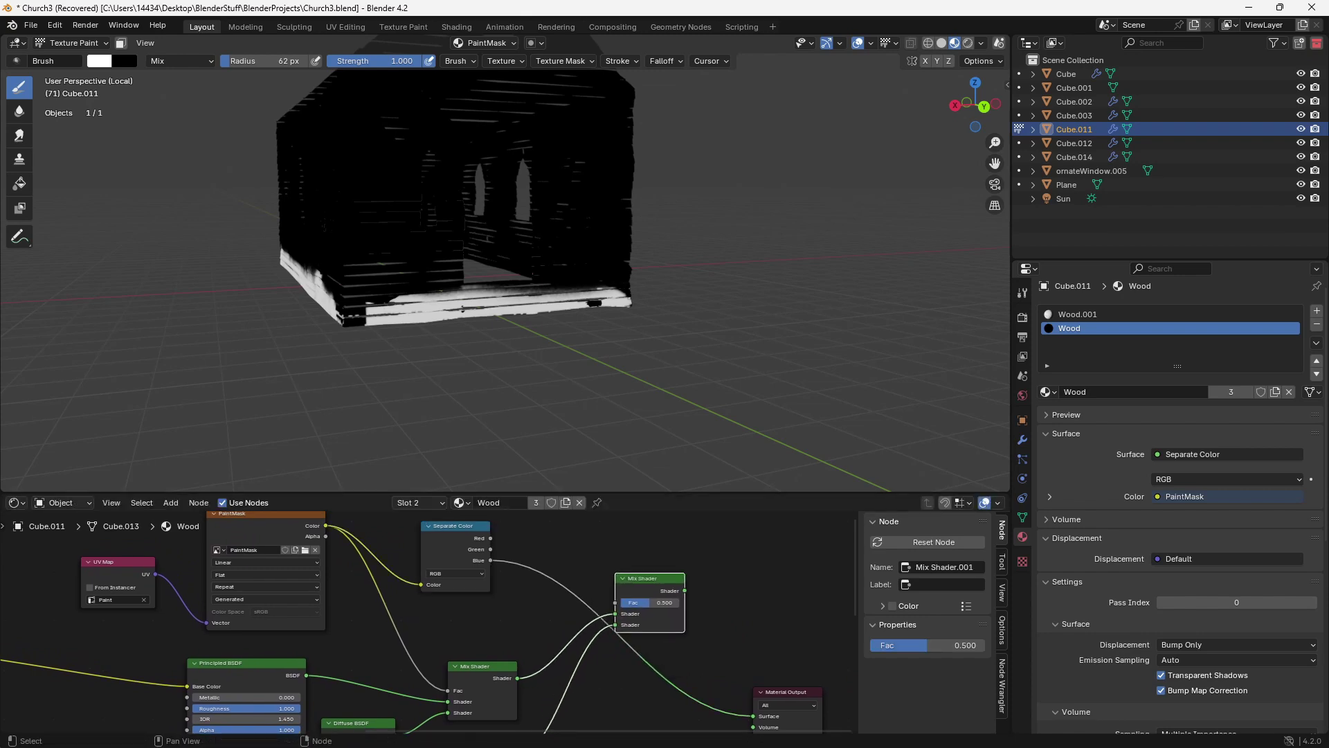
{"action": "left_click_drag", "start_coordinate": [454, 529], "coordinate": [436, 545]}
{"action": "left_click_drag", "start_coordinate": [483, 669], "coordinate": [525, 631]}
{"action": "middle_click_drag", "start_coordinate": [526, 631], "coordinate": [538, 561]}
- Move the copied Diffuse BSDF beneath the second Mix Shader it feeds and set its color to red
{"action": "left_click_drag", "start_coordinate": [492, 678], "coordinate": [588, 661]}
{"action": "left_click", "coordinate": [603, 680]}
{"action": "left_click_drag", "start_coordinate": [635, 582], "coordinate": [634, 613]}
{"action": "middle_click_drag", "start_coordinate": [580, 637], "coordinate": [621, 701]}
{"action": "left_click_drag", "start_coordinate": [667, 731], "coordinate": [668, 619]}
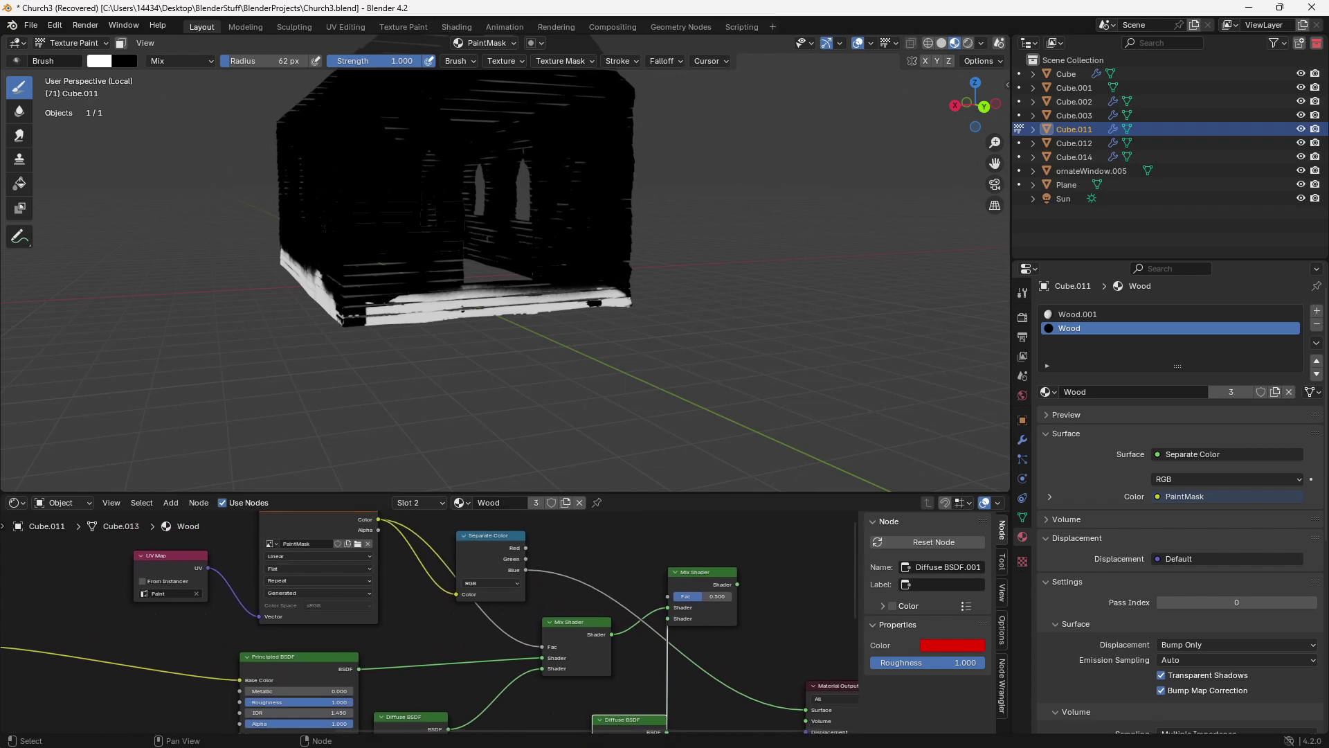
- Move the green Diffuse BSDF closer and connect Separate Color's Green output to the first Mix Shader's Fac
{"action": "middle_click_drag", "start_coordinate": [488, 583], "coordinate": [492, 544]}
{"action": "left_click_drag", "start_coordinate": [409, 679], "coordinate": [479, 646]}
{"action": "middle_click_drag", "start_coordinate": [482, 641], "coordinate": [484, 681]}
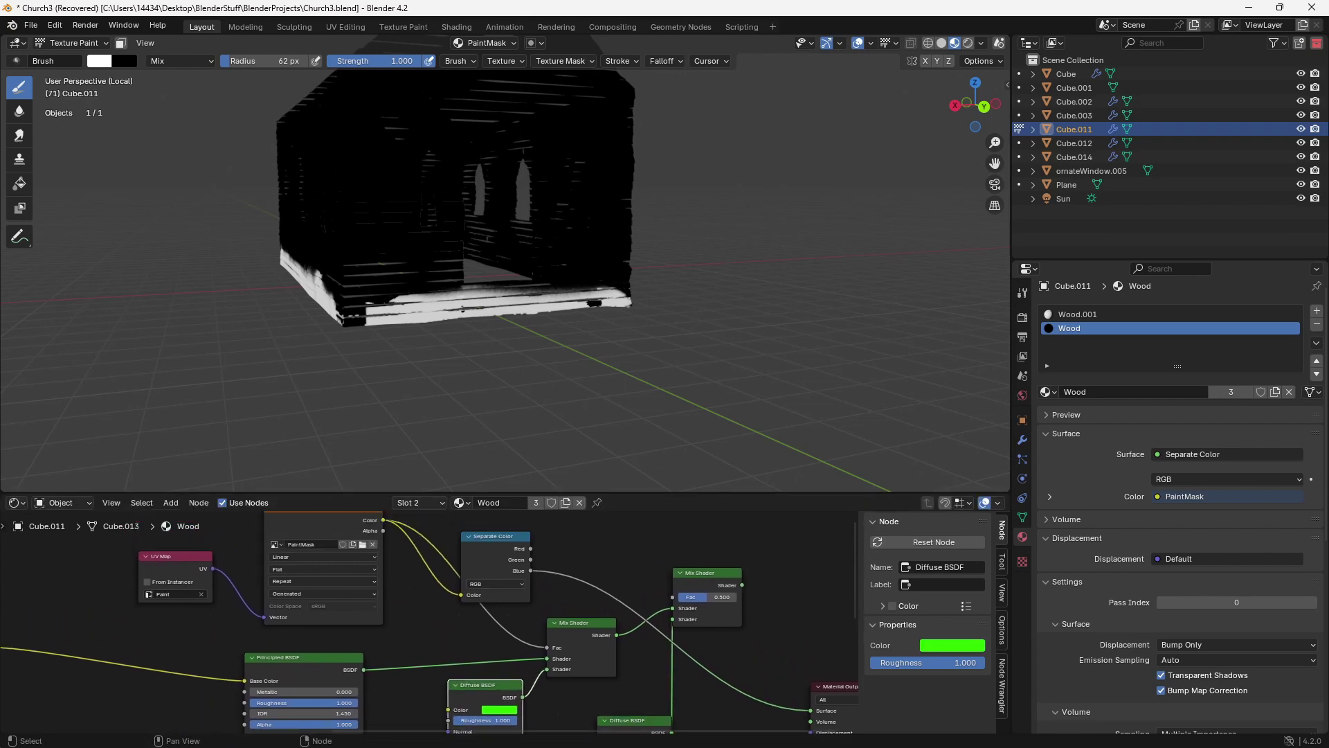
{"action": "left_click_drag", "start_coordinate": [531, 559], "coordinate": [478, 562]}
- Connect Separate Color's Red output to the second Mix Shader's Fac and route that shader to the Material Output's Surface
{"action": "middle_click_drag", "start_coordinate": [623, 599], "coordinate": [566, 588]}
{"action": "left_click_drag", "start_coordinate": [652, 572], "coordinate": [676, 599]}
{"action": "scroll", "coordinate": [746, 623], "scroll_direction": "up", "scroll_amount": 2}
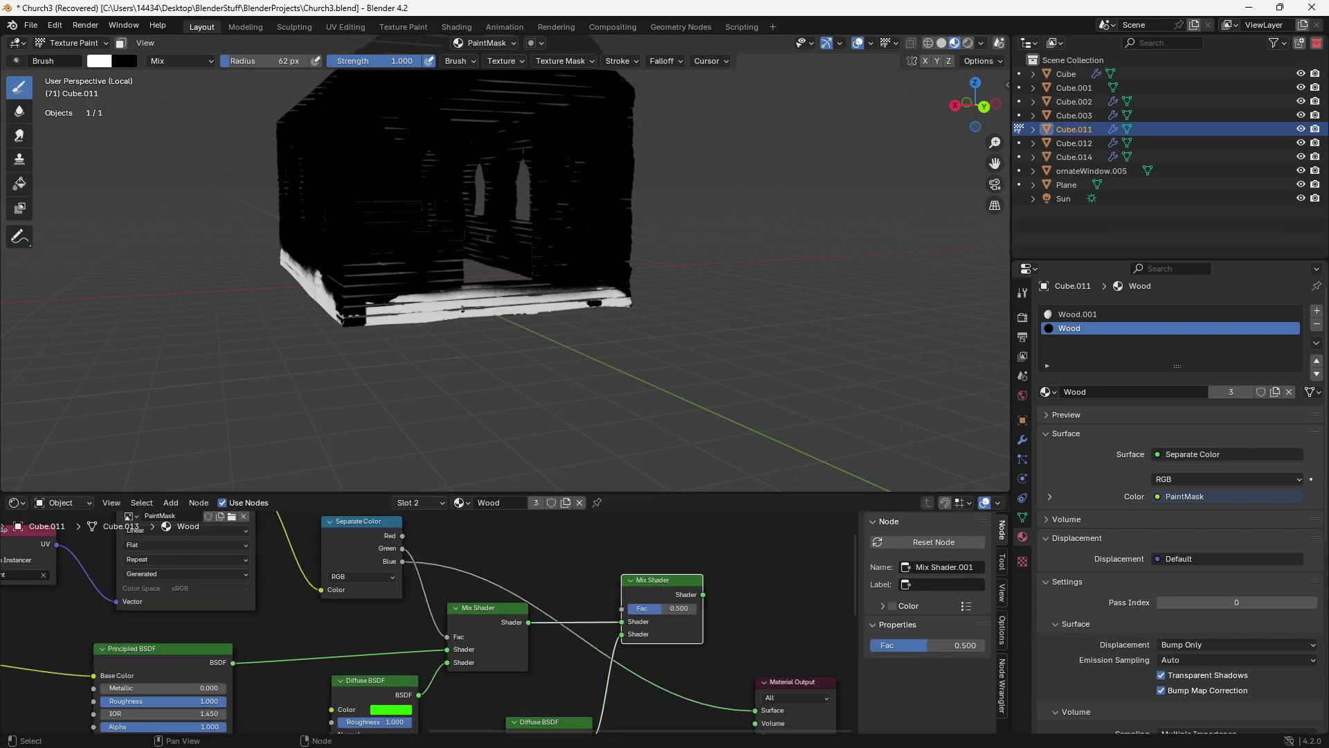
{"action": "left_click_drag", "start_coordinate": [402, 535], "coordinate": [622, 609]}
{"action": "middle_click_drag", "start_coordinate": [622, 608], "coordinate": [592, 593]}
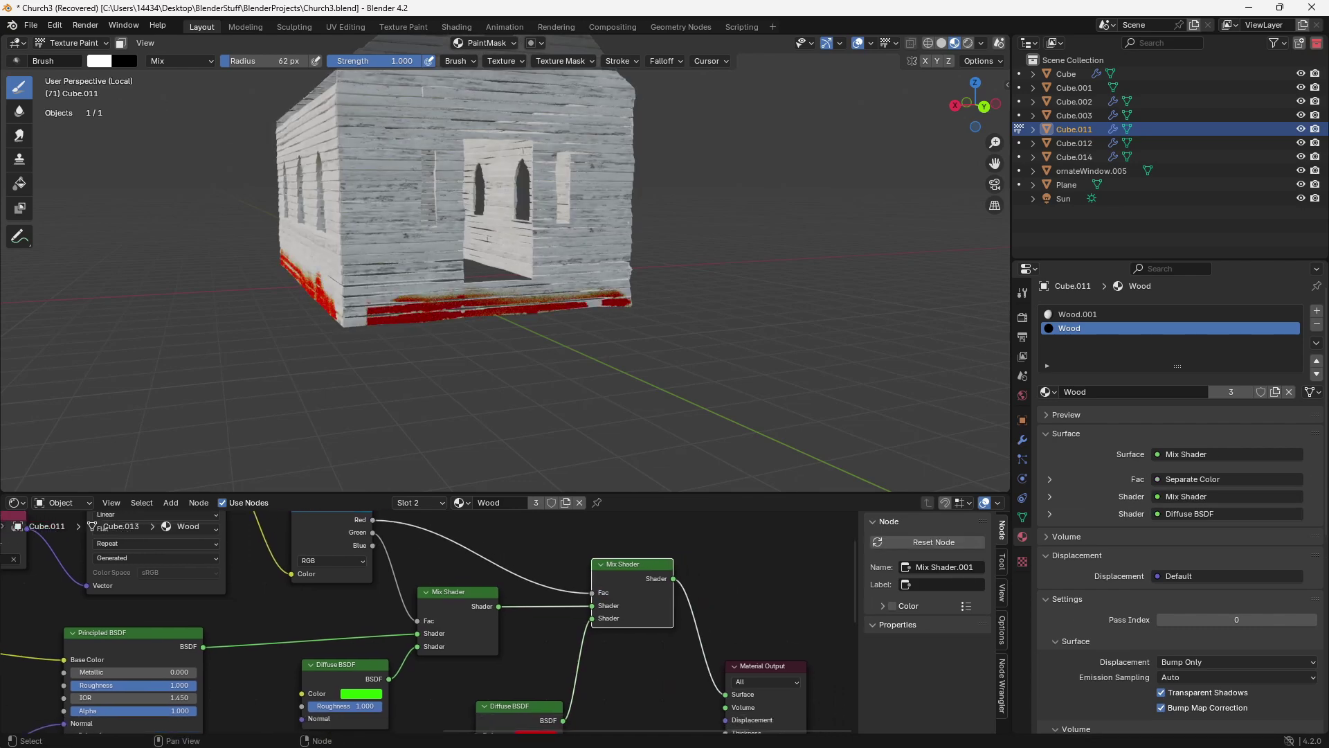
- Set the paint brush color to black
{"action": "mouse_move", "coordinate": [451, 395]}
{"action": "middle_mouse_down"}
{"action": "mouse_move", "coordinate": [524, 349]}
{"action": "mouse_move", "coordinate": [529, 313]}
{"action": "middle_mouse_up"}
{"action": "scroll", "coordinate": [489, 351], "scroll_direction": "up", "scroll_amount": 3}
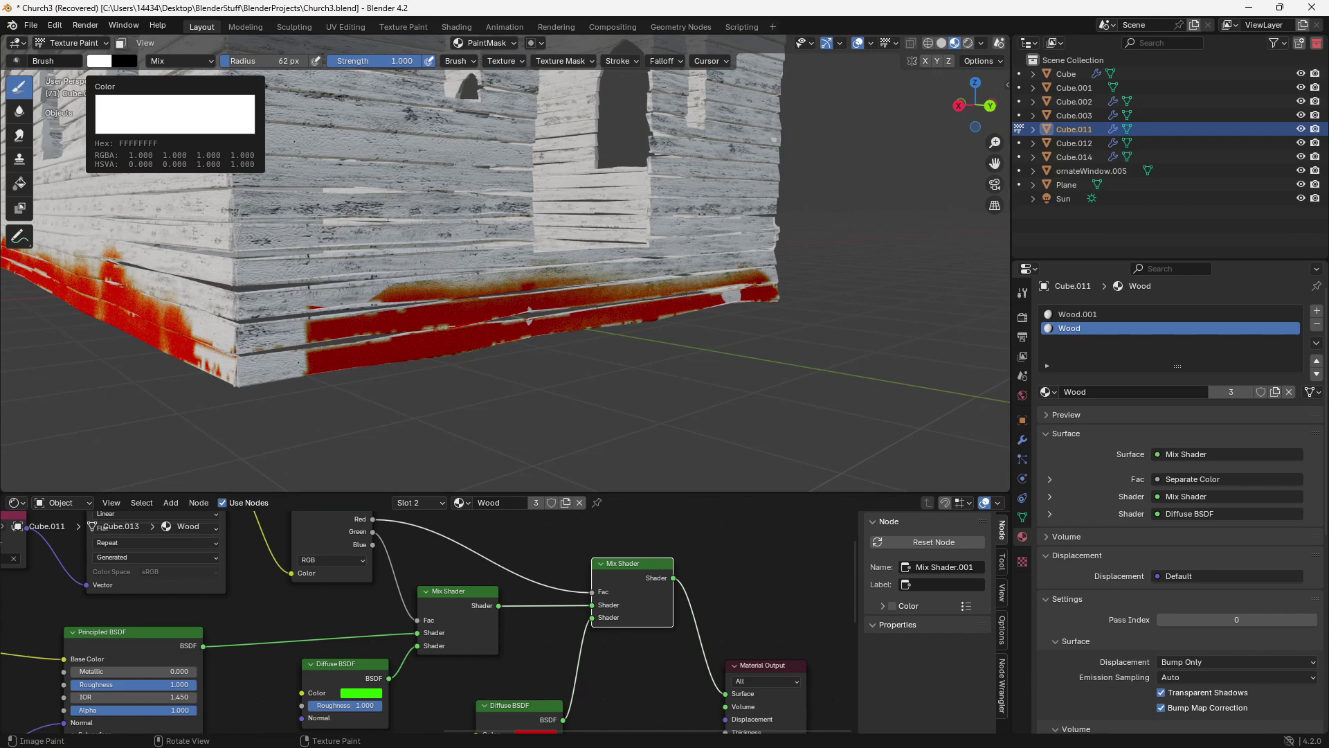
{"action": "left_click", "coordinate": [99, 61]}
{"action": "left_click_drag", "start_coordinate": [227, 145], "coordinate": [227, 197]}
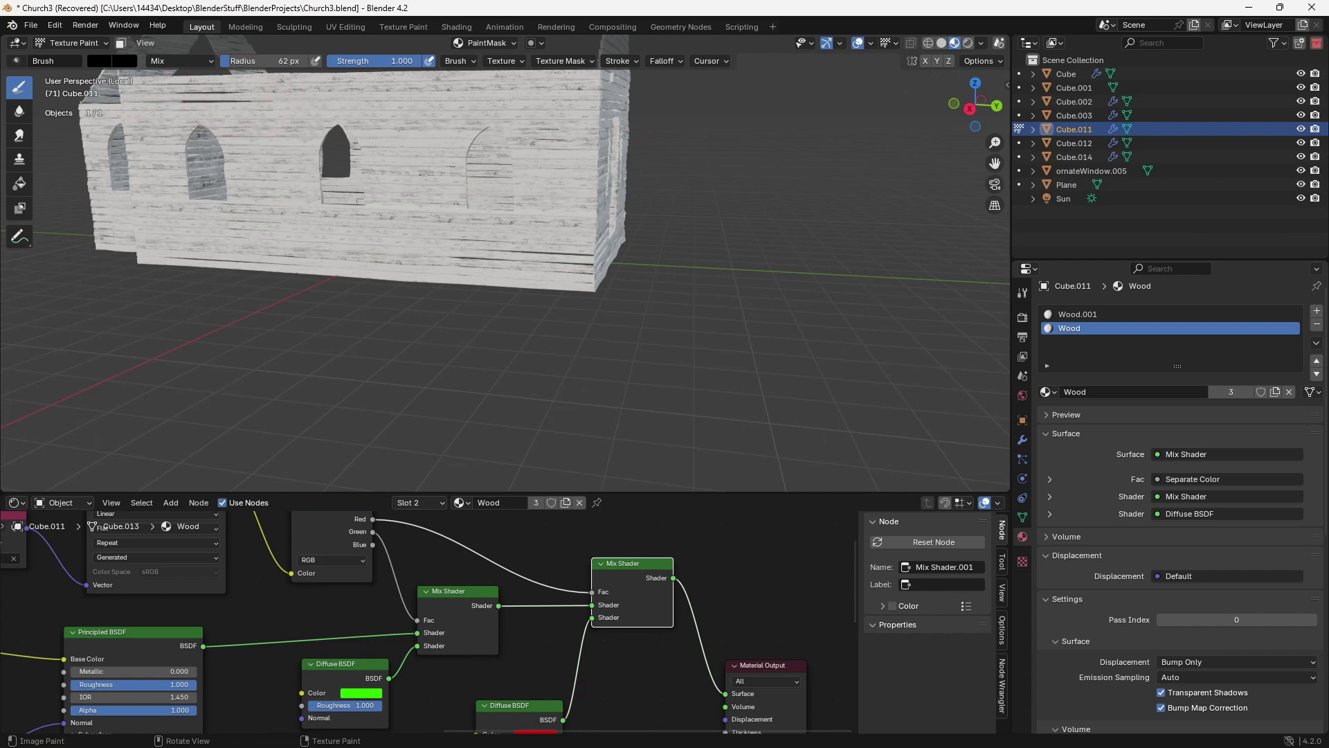
- Set the brush color to pure green (Red 0, Green 1, Blue 0) and its blend mode to Add
{"action": "left_click", "coordinate": [99, 61]}
{"action": "left_click_drag", "start_coordinate": [226, 195], "coordinate": [226, 75]}
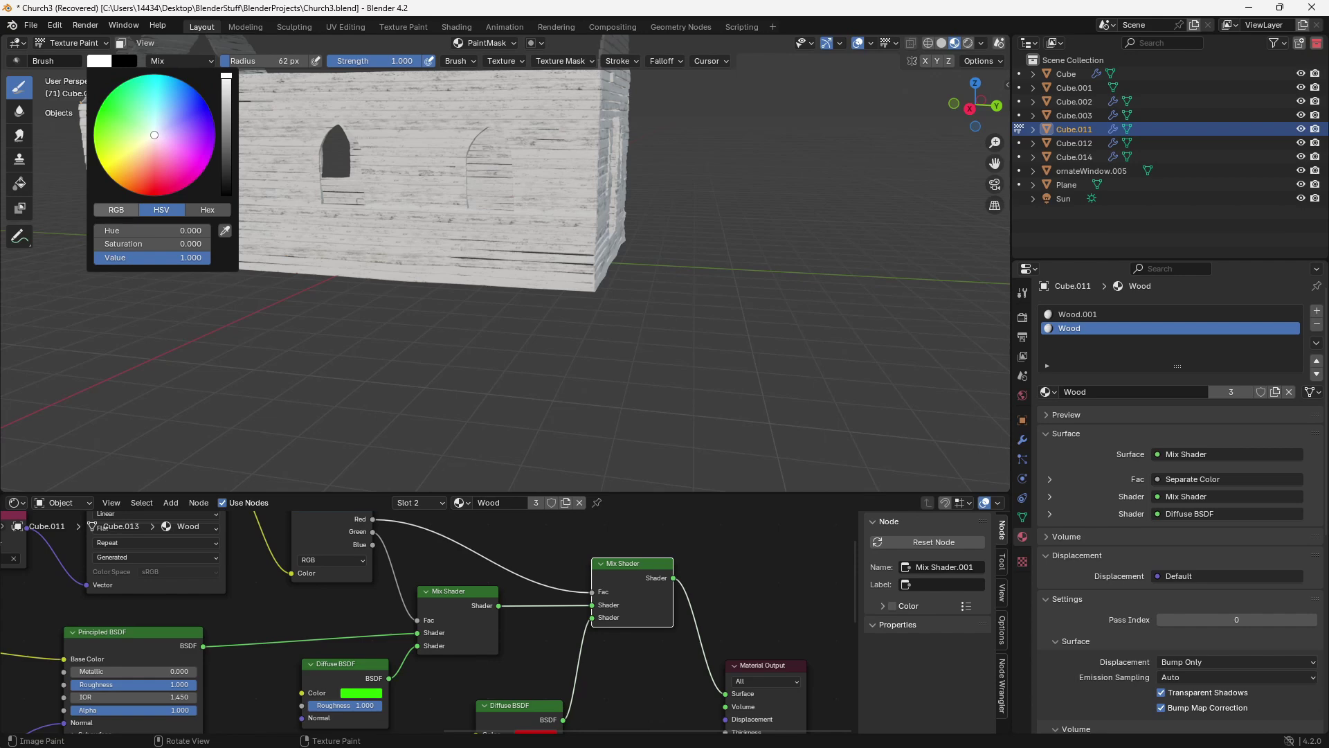
{"action": "left_click", "coordinate": [116, 210]}
{"action": "mouse_move", "coordinate": [167, 245]}
{"action": "left_mouse_down"}
{"action": "mouse_move", "coordinate": [95, 244]}
{"action": "mouse_move", "coordinate": [94, 257]}
{"action": "left_mouse_up"}
{"action": "mouse_move", "coordinate": [175, 232]}
{"action": "left_mouse_down"}
{"action": "mouse_move", "coordinate": [63, 231]}
{"action": "mouse_move", "coordinate": [182, 231]}
{"action": "left_mouse_up"}
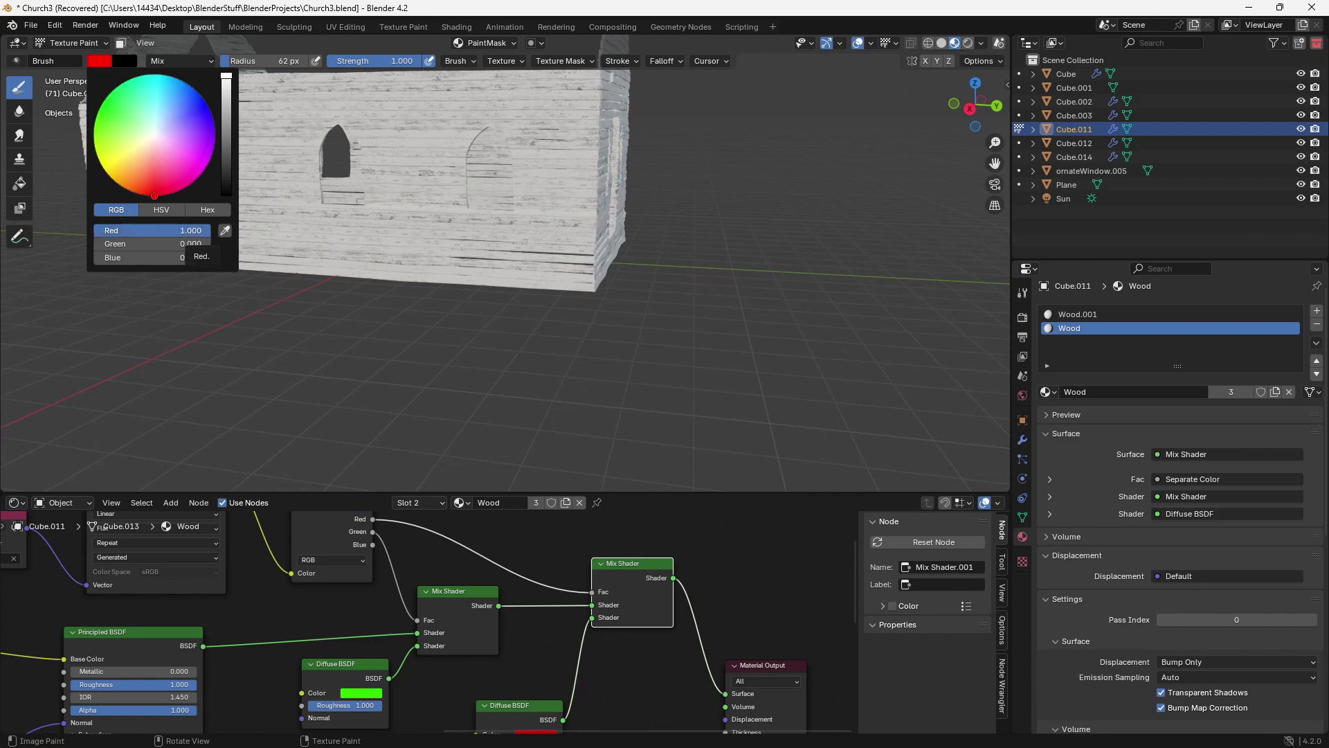
{"action": "mouse_move", "coordinate": [189, 231]}
{"action": "left_mouse_down"}
{"action": "mouse_move", "coordinate": [71, 231]}
{"action": "mouse_move", "coordinate": [211, 244]}
{"action": "left_mouse_up"}
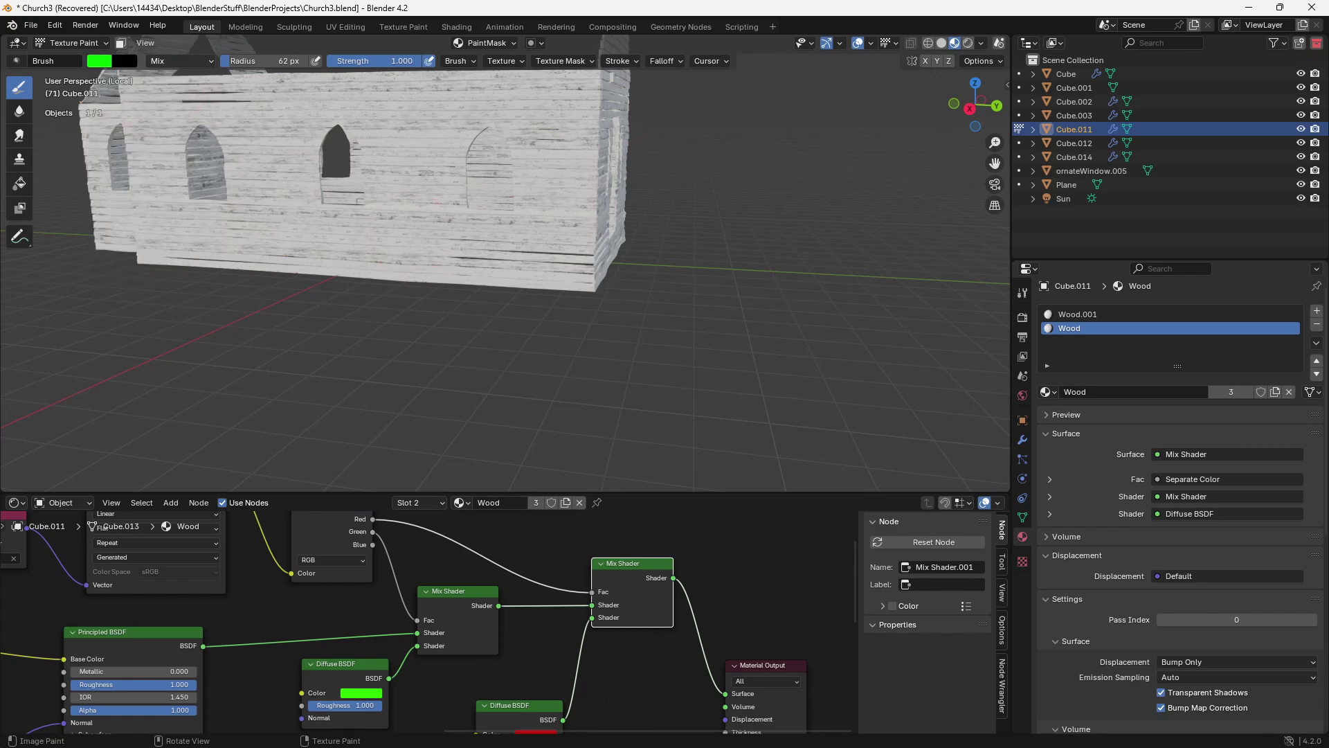
{"action": "left_click", "coordinate": [180, 61]}
{"action": "left_click", "coordinate": [166, 230]}
- Paint the mask in green along the lowest boards of the unpainted long side wall with the 62 px brush
{"action": "middle_click_drag", "start_coordinate": [618, 280], "coordinate": [563, 282], "text": "shift"}
{"action": "scroll", "coordinate": [564, 282], "scroll_direction": "up", "scroll_amount": 1}
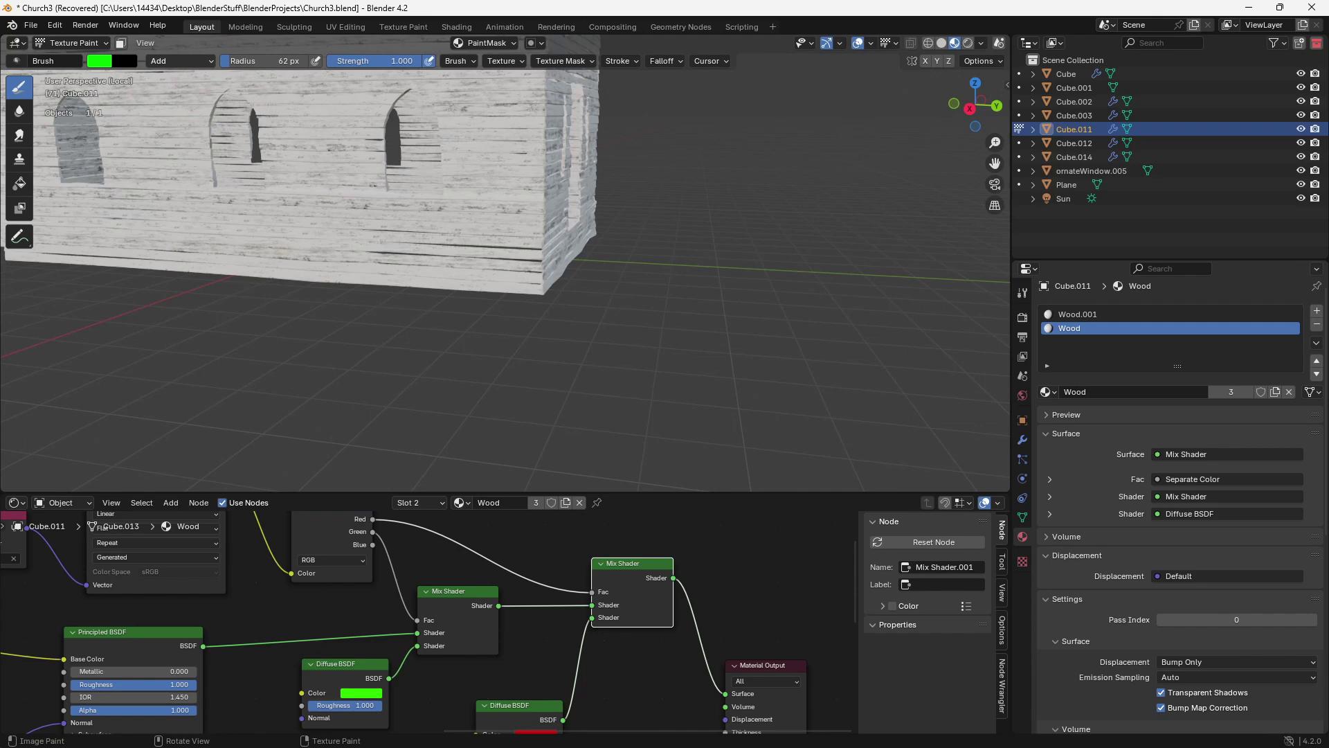
{"action": "middle_click_drag", "start_coordinate": [566, 247], "coordinate": [159, 93]}
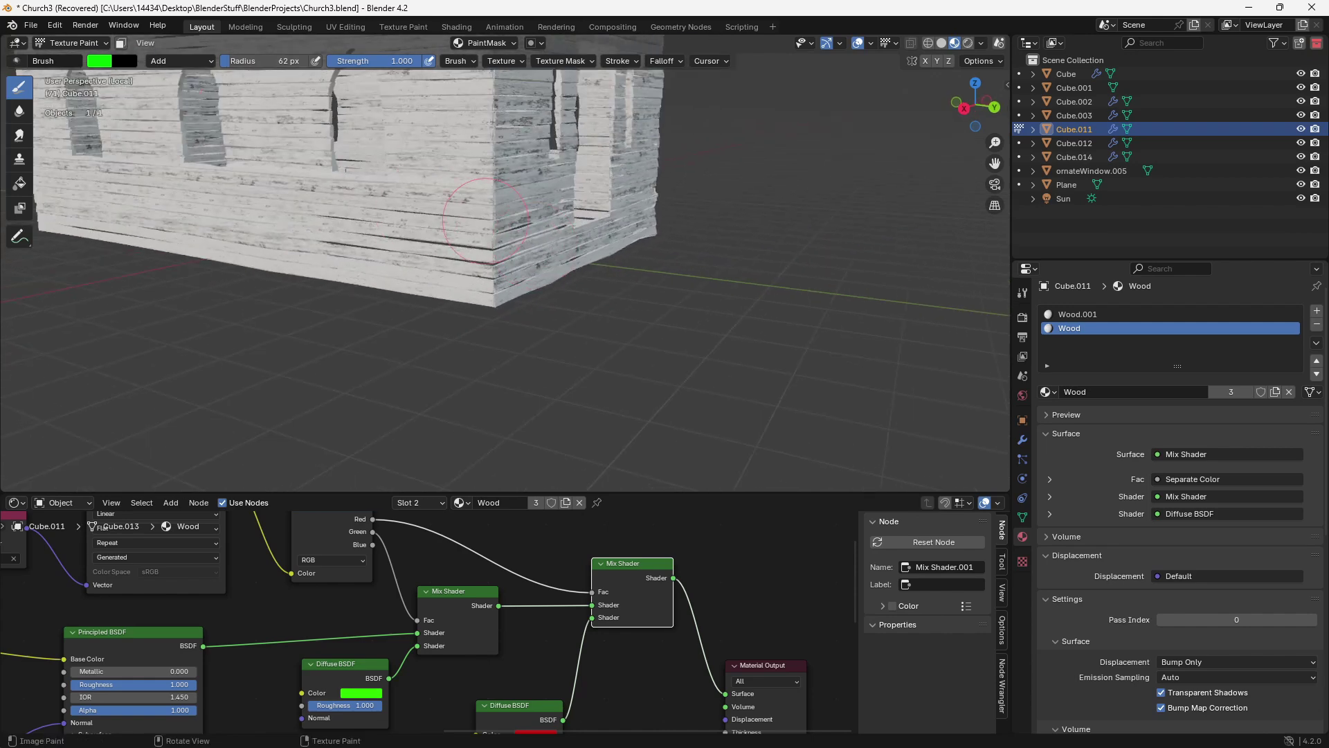
{"action": "scroll", "coordinate": [485, 220], "scroll_direction": "up", "scroll_amount": 4}
{"action": "mouse_move", "coordinate": [397, 320]}
{"action": "left_mouse_down"}
{"action": "mouse_move", "coordinate": [433, 333]}
{"action": "mouse_move", "coordinate": [320, 332]}
{"action": "left_mouse_up"}
{"action": "middle_click_drag", "start_coordinate": [322, 329], "coordinate": [395, 315]}
{"action": "left_click_drag", "start_coordinate": [495, 310], "coordinate": [504, 301]}
{"action": "mouse_move", "coordinate": [229, 309]}
{"action": "left_mouse_down"}
{"action": "mouse_move", "coordinate": [216, 305]}
{"action": "mouse_move", "coordinate": [468, 299]}
{"action": "left_mouse_up"}
{"action": "middle_click_drag", "start_coordinate": [513, 306], "coordinate": [607, 296]}
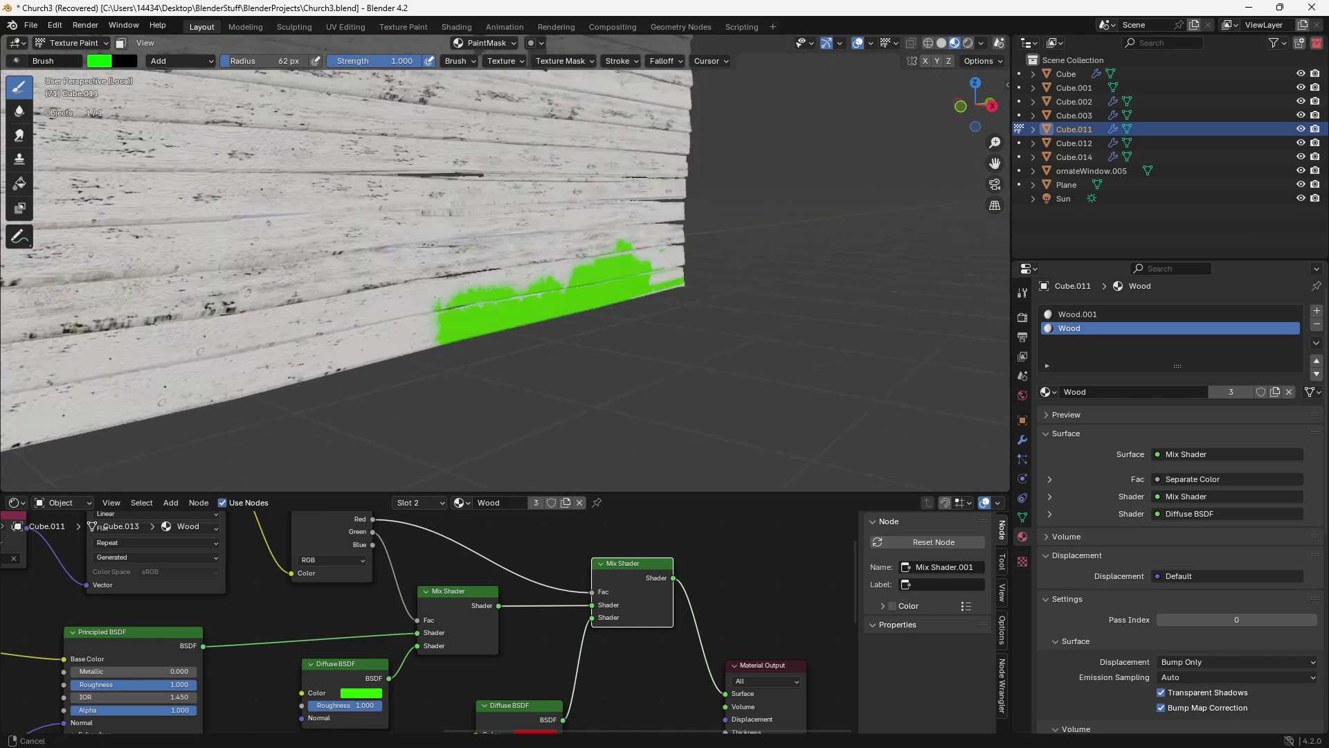
{"action": "middle_click_drag", "start_coordinate": [402, 309], "coordinate": [660, 272]}
{"action": "left_click_drag", "start_coordinate": [432, 307], "coordinate": [284, 339]}
{"action": "middle_click_drag", "start_coordinate": [284, 339], "coordinate": [566, 285]}
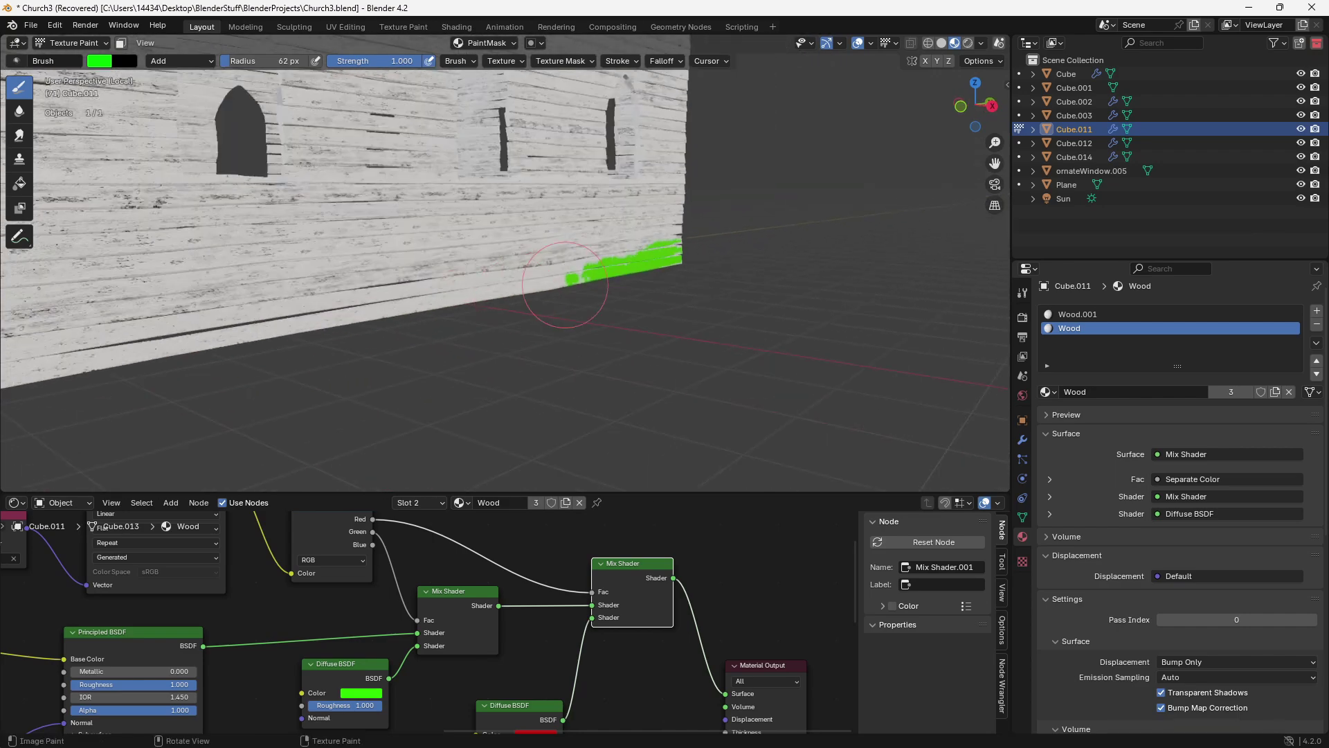
{"action": "mouse_move", "coordinate": [569, 279]}
{"action": "left_mouse_down"}
{"action": "mouse_move", "coordinate": [374, 313]}
{"action": "mouse_move", "coordinate": [646, 253]}
{"action": "mouse_move", "coordinate": [277, 326]}
{"action": "mouse_move", "coordinate": [289, 326]}
{"action": "left_mouse_up"}
{"action": "mouse_move", "coordinate": [446, 303]}
{"action": "left_mouse_down"}
{"action": "mouse_move", "coordinate": [387, 266]}
{"action": "mouse_move", "coordinate": [173, 290]}
{"action": "mouse_move", "coordinate": [305, 348]}
{"action": "left_mouse_up"}
{"action": "middle_click_drag", "start_coordinate": [327, 315], "coordinate": [426, 288]}
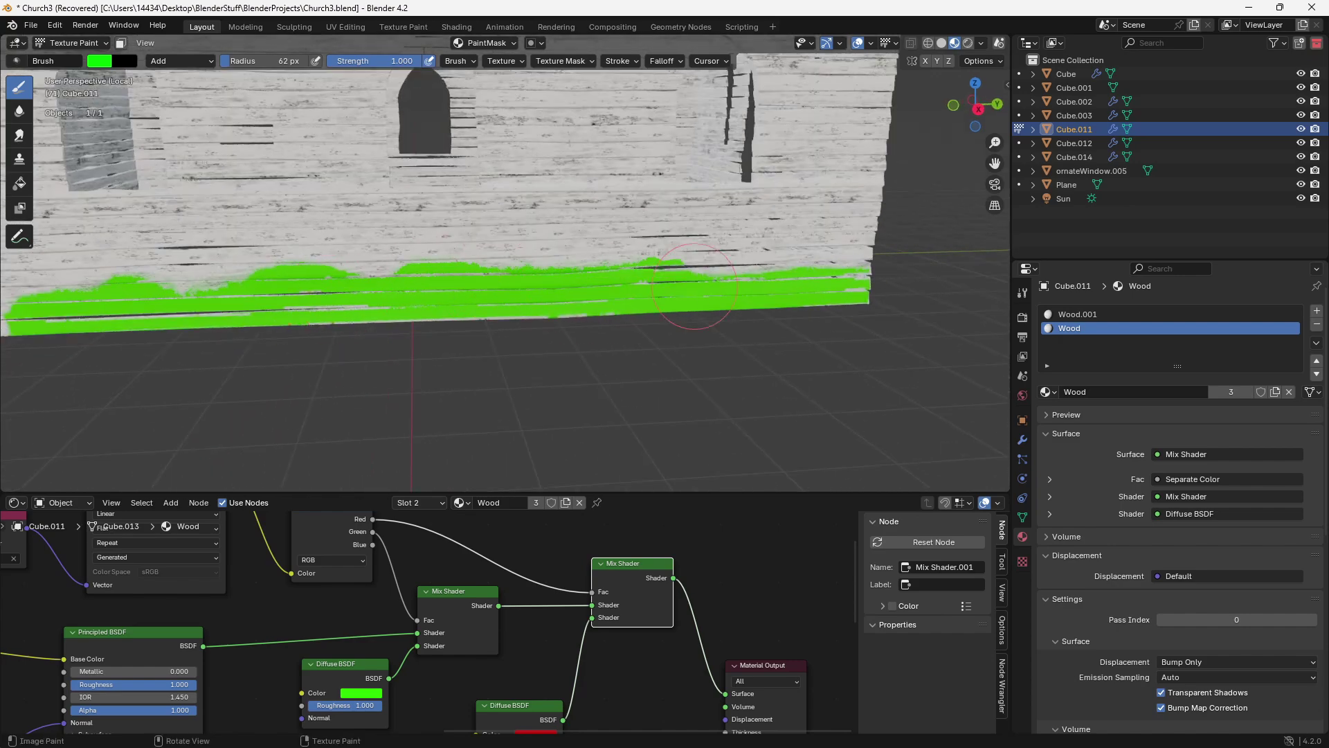
- Set the brush color to pure red (Red 1, Green 0, Blue 0)
{"action": "scroll", "coordinate": [527, 288], "scroll_direction": "down", "scroll_amount": 3}
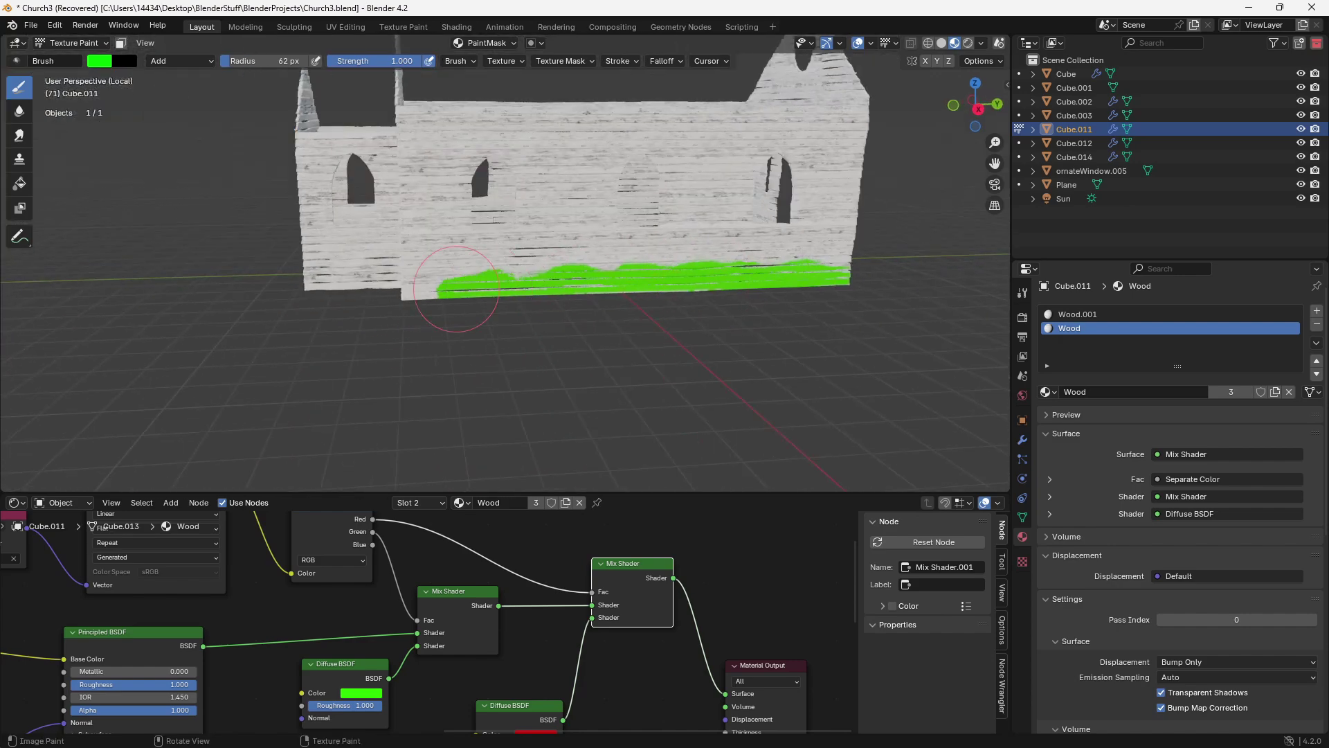
{"action": "mouse_move", "coordinate": [712, 328]}
{"action": "middle_mouse_down"}
{"action": "mouse_move", "coordinate": [485, 381]}
{"action": "mouse_move", "coordinate": [565, 323]}
{"action": "middle_mouse_up"}
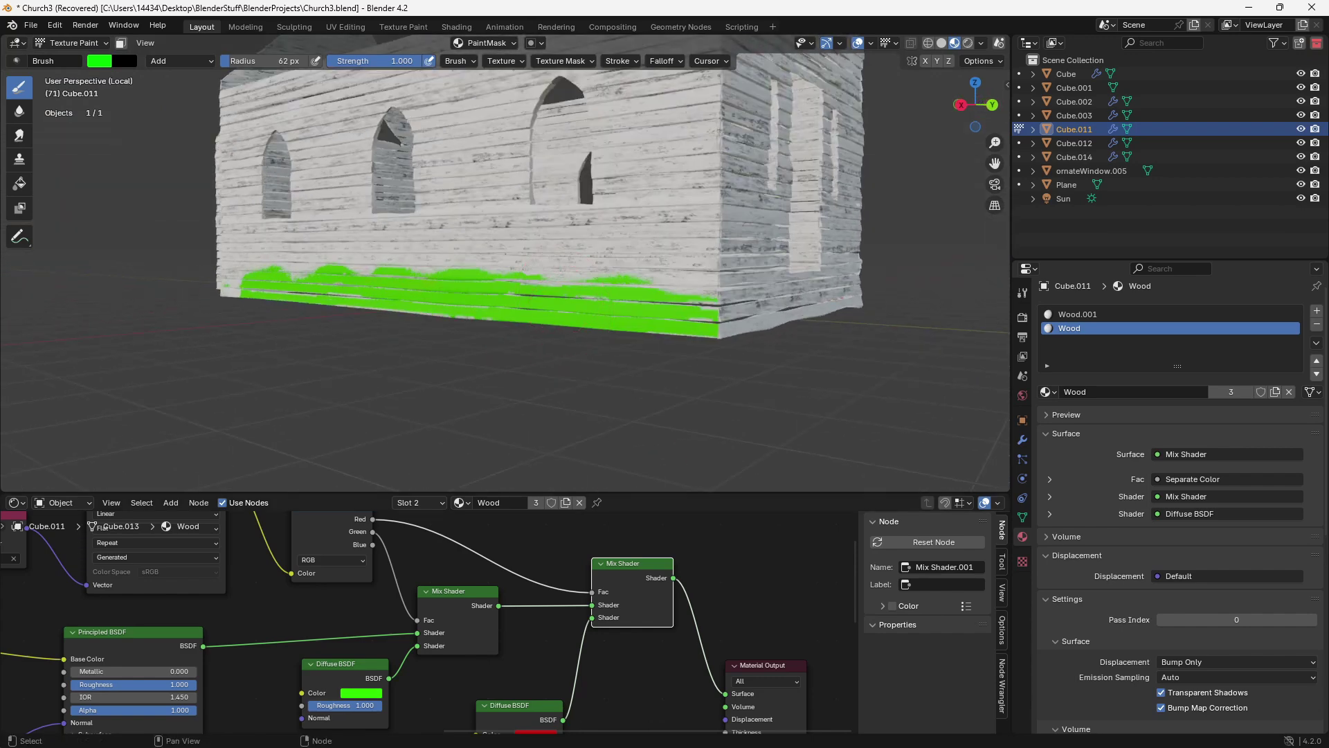
{"action": "scroll", "coordinate": [429, 526], "scroll_direction": "down", "scroll_amount": 2}
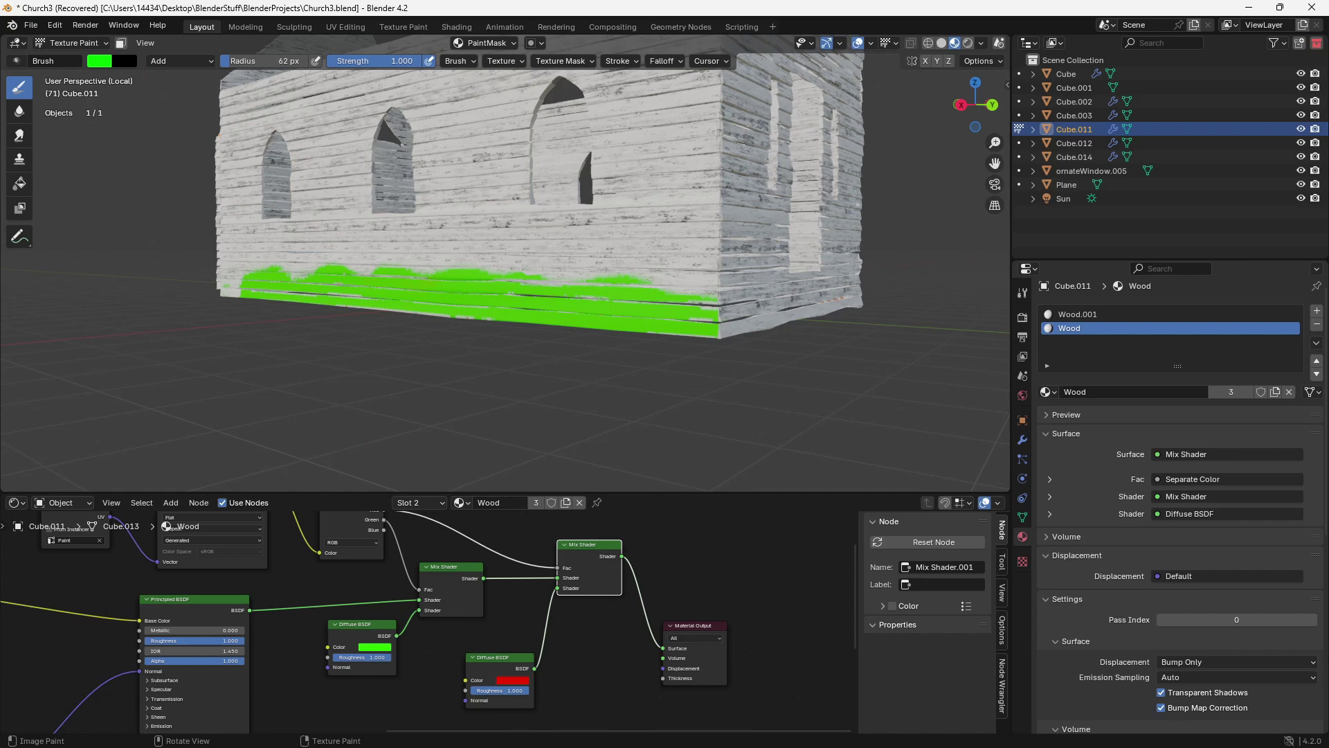
{"action": "left_click", "coordinate": [99, 61]}
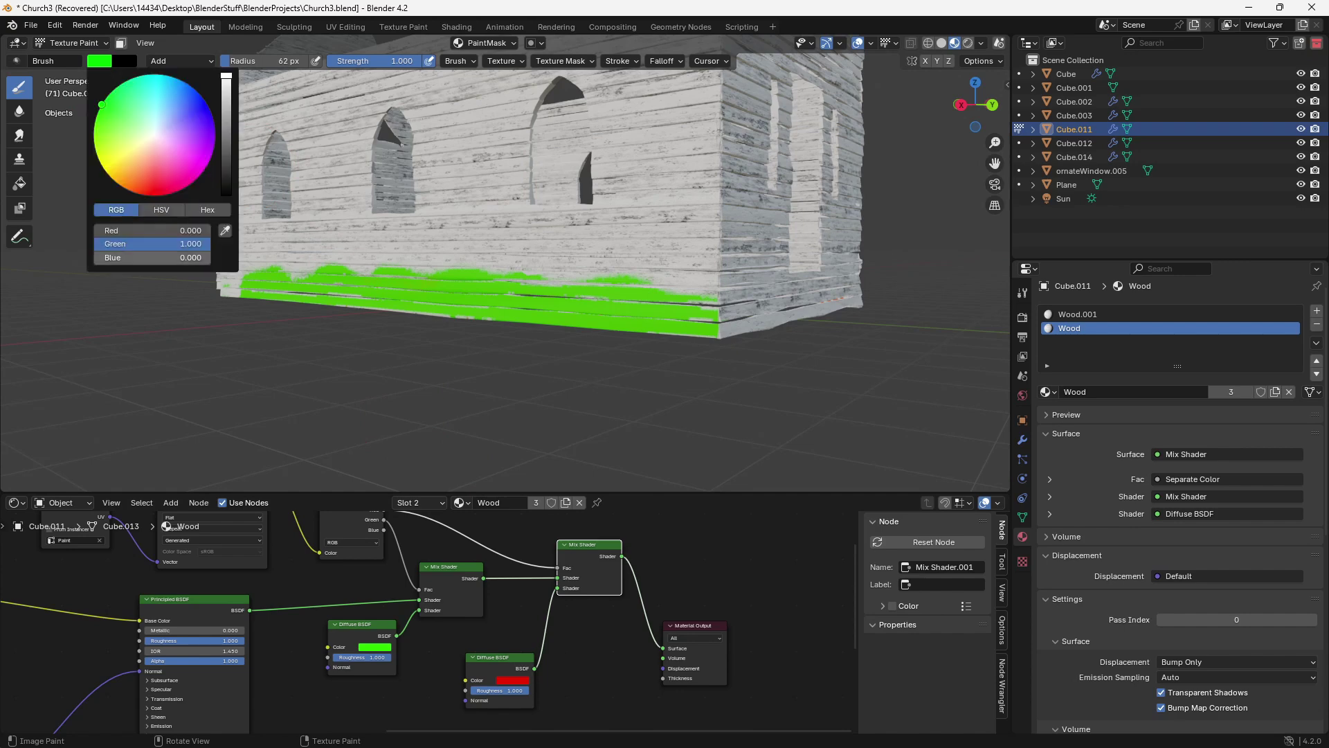
{"action": "mouse_move", "coordinate": [191, 245]}
{"action": "left_mouse_down"}
{"action": "mouse_move", "coordinate": [95, 245]}
{"action": "mouse_move", "coordinate": [209, 230]}
{"action": "left_mouse_up"}
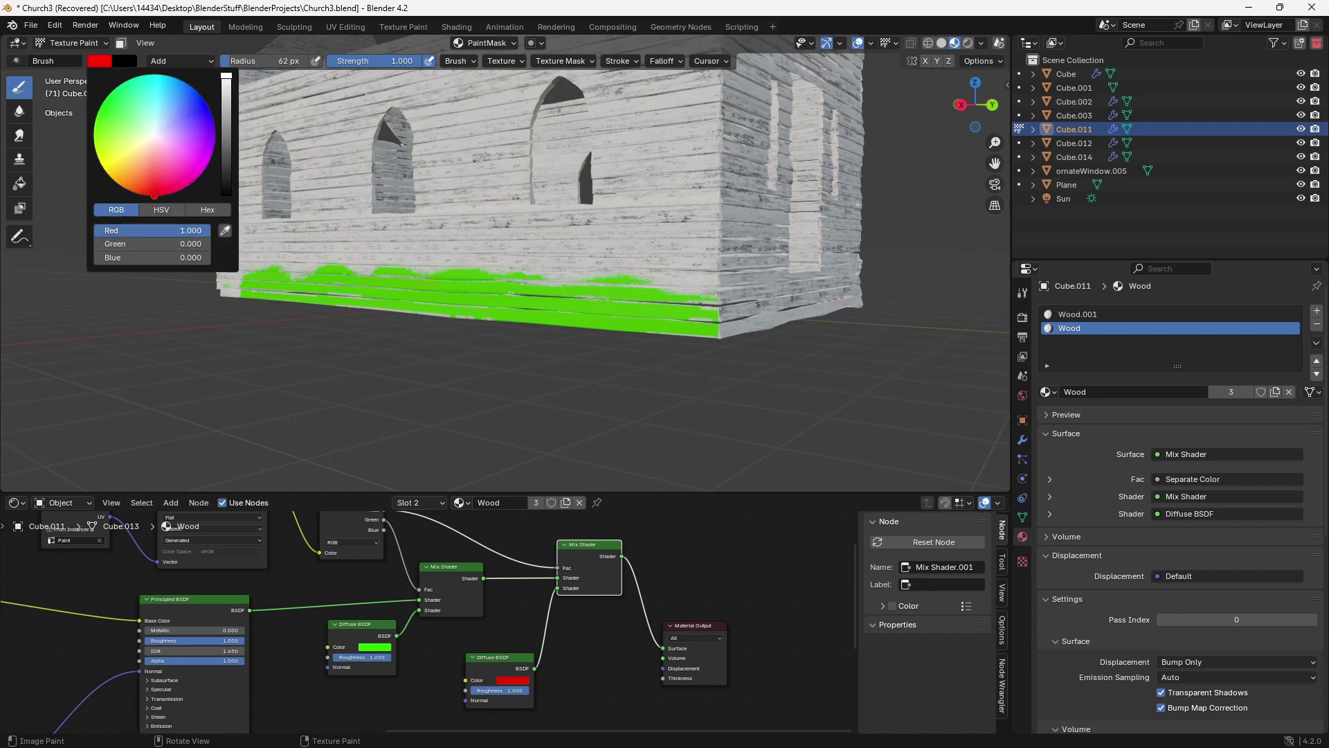
- Paint the mask in red down the board ends at the side wall's corner, overlapping the green base
{"action": "middle_click_drag", "start_coordinate": [637, 325], "coordinate": [578, 326]}
{"action": "left_click", "coordinate": [564, 210]}
{"action": "middle_click_drag", "start_coordinate": [555, 198], "coordinate": [618, 166]}
{"action": "mouse_move", "coordinate": [619, 166]}
{"action": "middle_mouse_down", "text": "shift"}
{"action": "mouse_move", "coordinate": [611, 218]}
{"action": "mouse_move", "coordinate": [555, 223]}
{"action": "middle_mouse_up", "text": "shift"}
{"action": "middle_click_drag", "start_coordinate": [555, 223], "coordinate": [422, 243], "text": "shift"}
{"action": "scroll", "coordinate": [419, 246], "scroll_direction": "up", "scroll_amount": 4}
{"action": "middle_click_drag", "start_coordinate": [424, 329], "coordinate": [627, 305]}
{"action": "scroll", "coordinate": [627, 304], "scroll_direction": "down", "scroll_amount": 3}
{"action": "middle_click_drag", "start_coordinate": [755, 305], "coordinate": [521, 249], "text": "shift"}
{"action": "scroll", "coordinate": [519, 312], "scroll_direction": "up", "scroll_amount": 4}
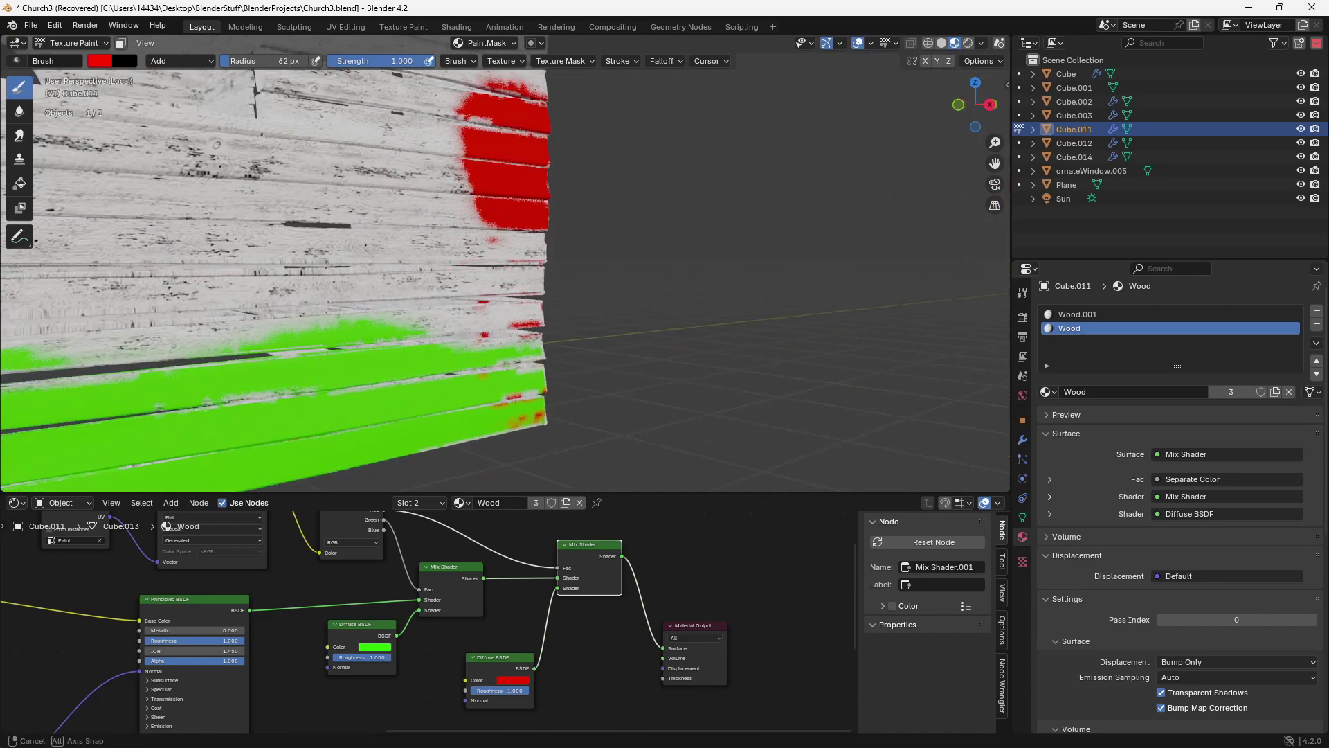
{"action": "left_click_drag", "start_coordinate": [523, 252], "coordinate": [533, 381]}
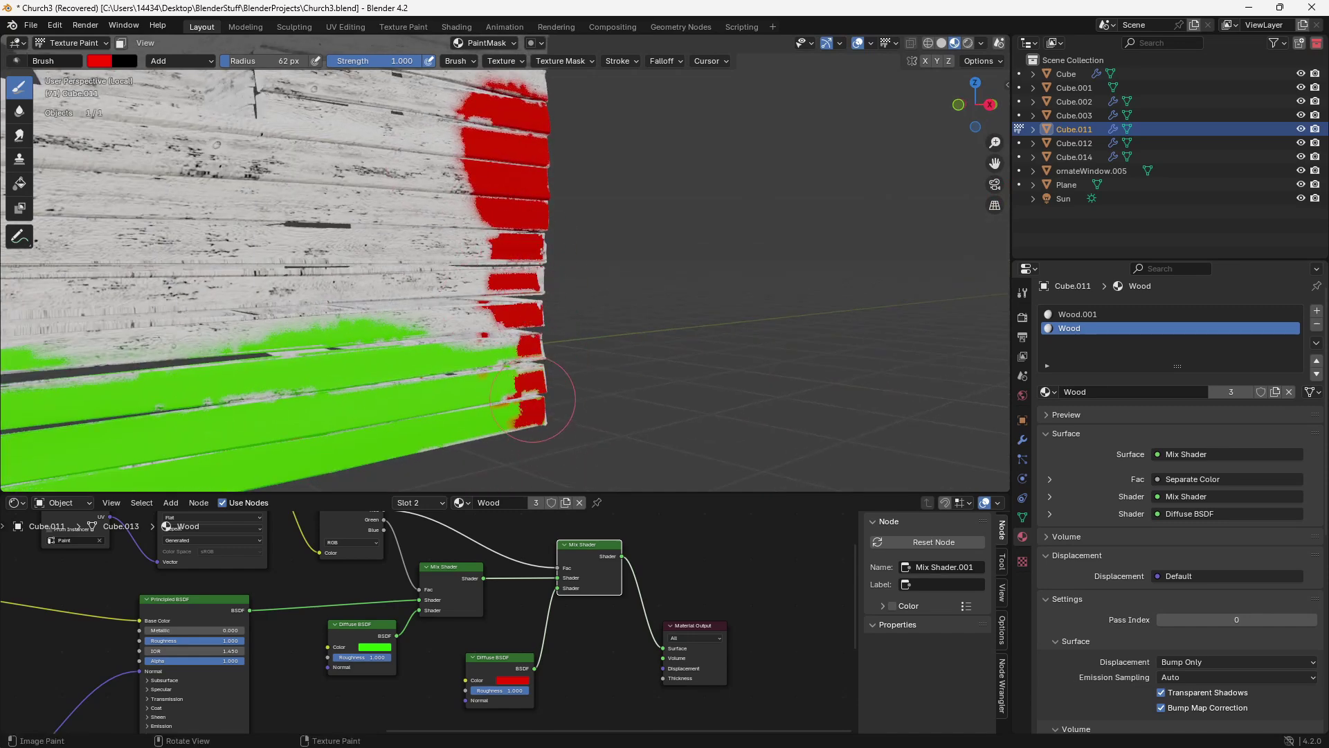
- Extend the red mask paint up the board ends at the side wall's corner toward the eave
{"action": "left_click_drag", "start_coordinate": [524, 247], "coordinate": [518, 164]}
{"action": "middle_click_drag", "start_coordinate": [518, 164], "coordinate": [578, 322], "text": "shift"}
{"action": "mouse_move", "coordinate": [597, 143]}
{"action": "left_mouse_down"}
{"action": "mouse_move", "coordinate": [601, 250]}
{"action": "mouse_move", "coordinate": [603, 106]}
{"action": "left_mouse_up"}
{"action": "middle_click_drag", "start_coordinate": [603, 105], "coordinate": [612, 221], "text": "shift"}
{"action": "mouse_move", "coordinate": [611, 160]}
{"action": "left_mouse_down"}
{"action": "mouse_move", "coordinate": [603, 282]}
{"action": "mouse_move", "coordinate": [602, 122]}
{"action": "left_mouse_up"}
{"action": "middle_click_drag", "start_coordinate": [601, 122], "coordinate": [609, 173]}
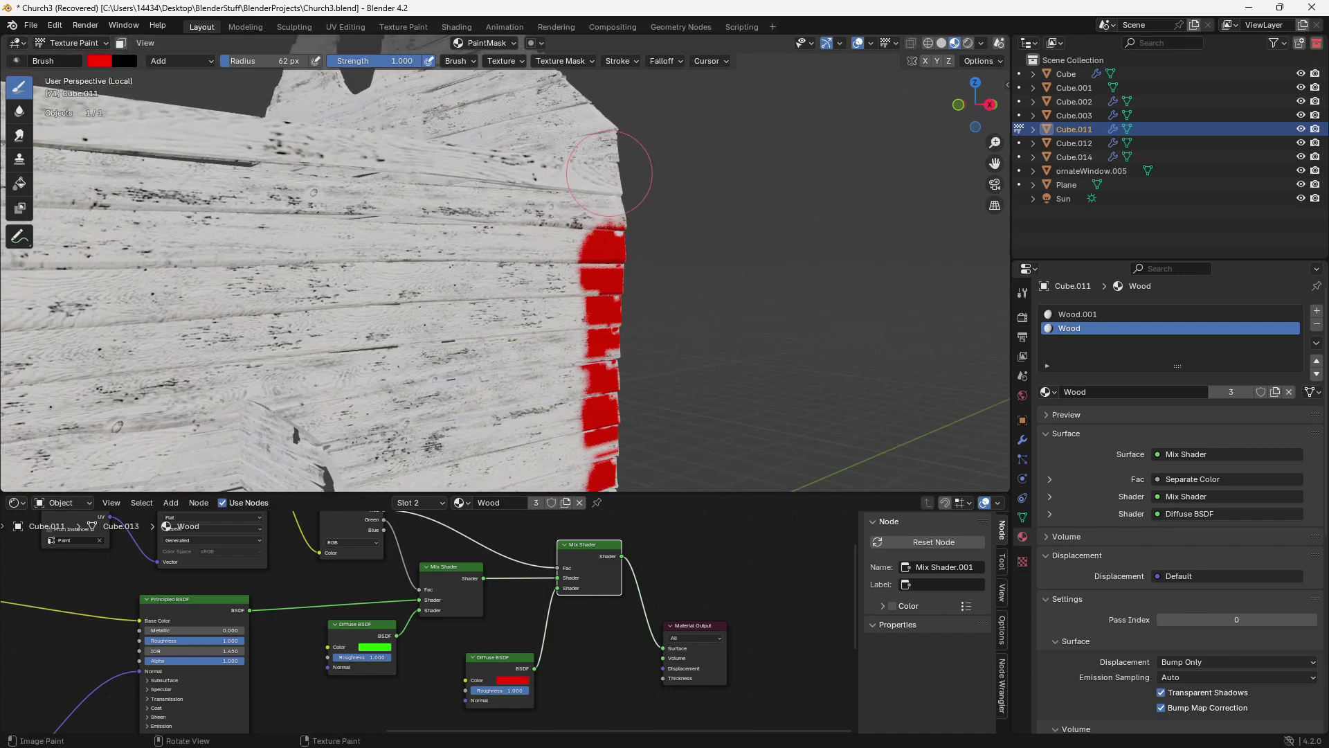
{"action": "scroll", "coordinate": [616, 225], "scroll_direction": "down", "scroll_amount": 5}
{"action": "mouse_move", "coordinate": [616, 225]}
{"action": "middle_mouse_down"}
{"action": "mouse_move", "coordinate": [668, 252]}
{"action": "mouse_move", "coordinate": [628, 276]}
{"action": "middle_mouse_up"}
{"action": "middle_click_drag", "start_coordinate": [476, 379], "coordinate": [506, 279]}
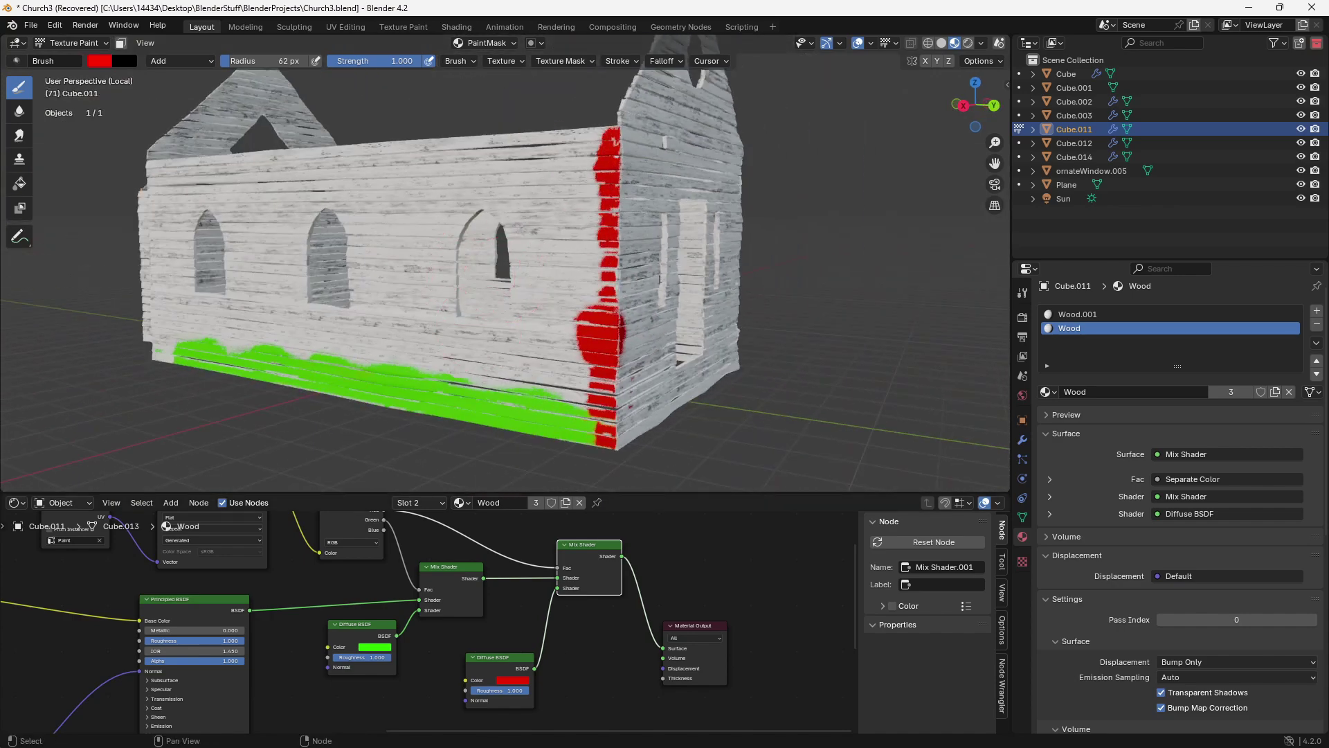
- Reposition the red Diffuse BSDF node and add a UV-mapped Texture Coordinate, Mapping and Image Texture setup to its Color
{"action": "middle_click_drag", "start_coordinate": [500, 661], "coordinate": [537, 620]}
{"action": "left_click_drag", "start_coordinate": [538, 617], "coordinate": [565, 628]}
{"action": "middle_click_drag", "start_coordinate": [450, 673], "coordinate": [423, 632]}
{"action": "scroll", "coordinate": [424, 631], "scroll_direction": "up", "scroll_amount": 5}
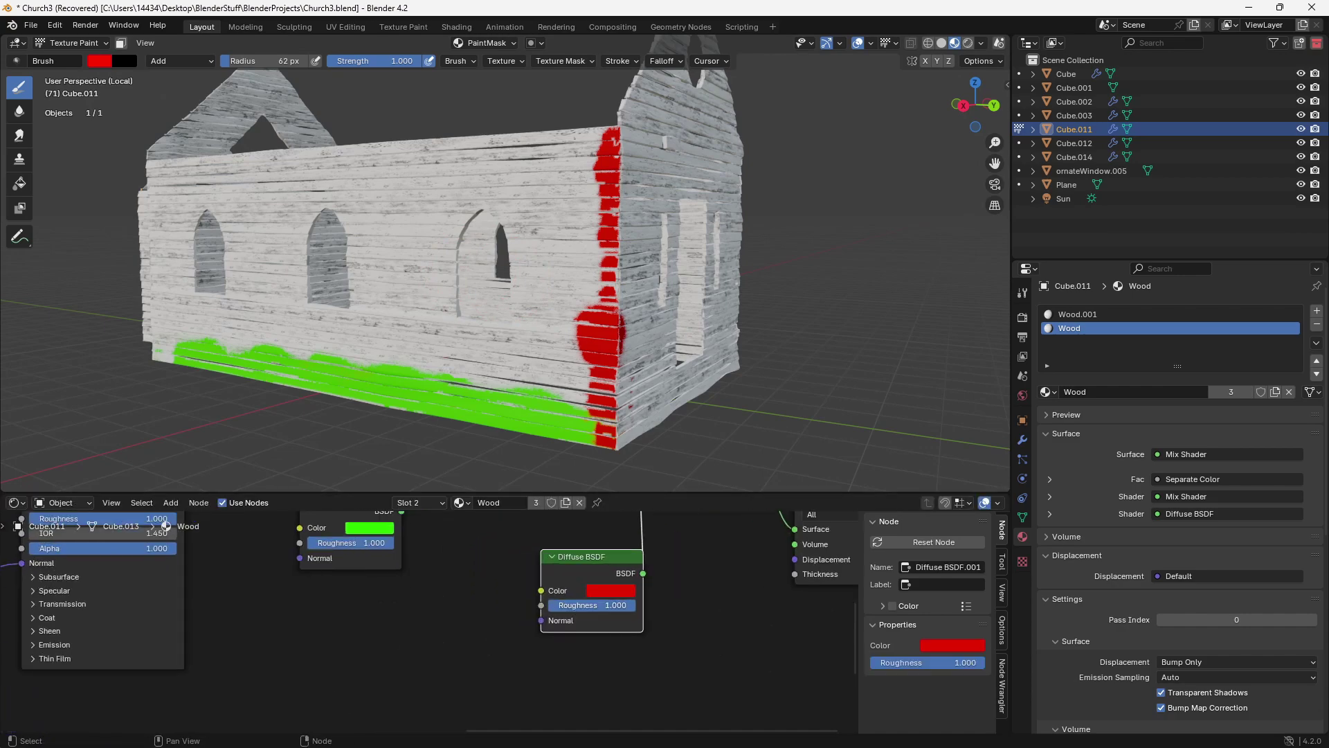
{"action": "key", "text": "ctrl+t"}
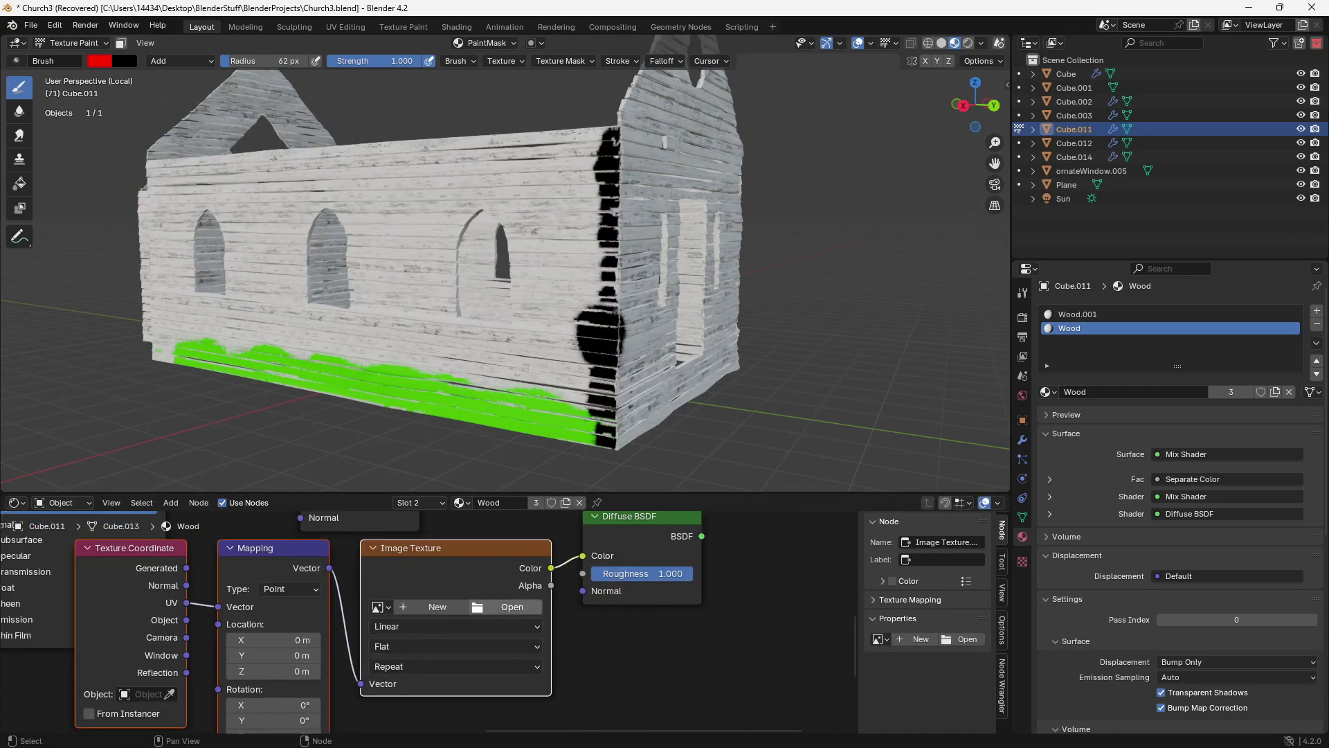
- Load TCom_Ground_Soil3_2x2_1K_albedo.tif from the Natural textures folder into the new Image Texture node
{"action": "left_click", "coordinate": [512, 607]}
{"action": "double_click", "coordinate": [507, 277]}
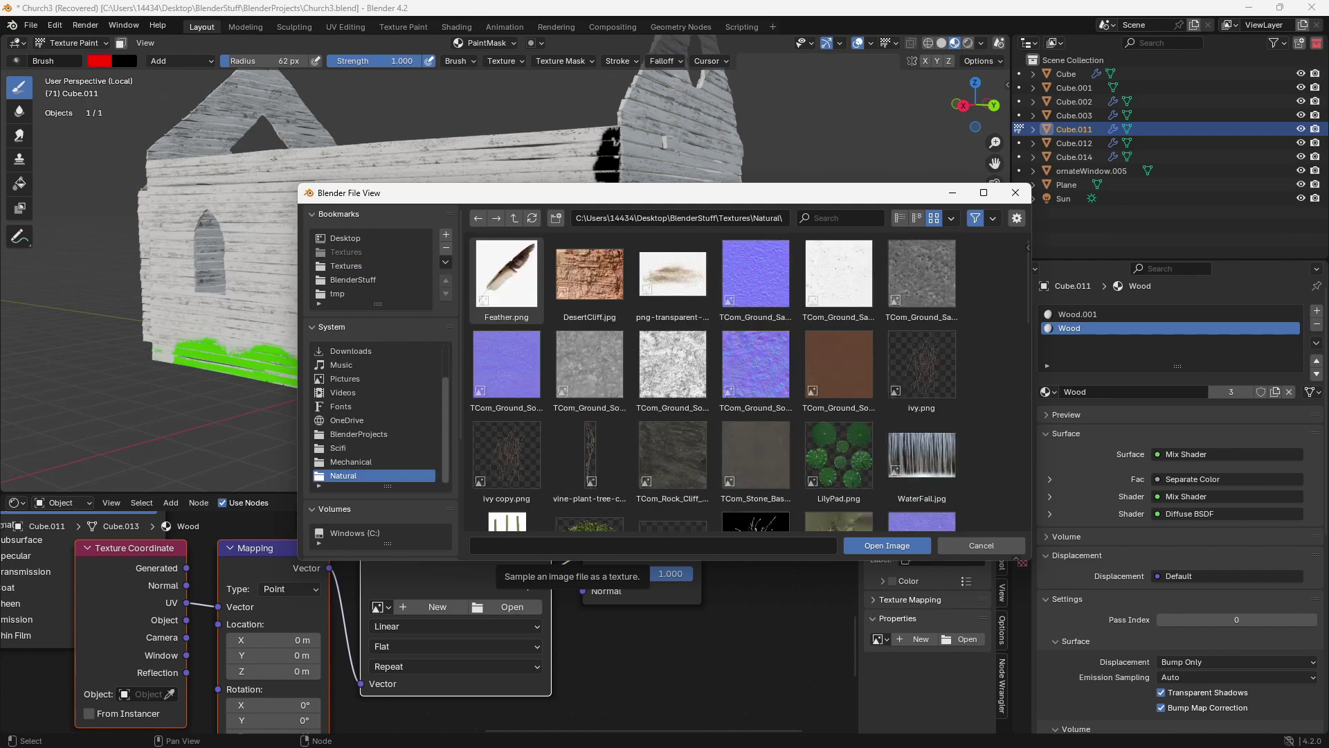
{"action": "scroll", "coordinate": [713, 381], "scroll_direction": "down", "scroll_amount": 5}
{"action": "scroll", "coordinate": [713, 381], "scroll_direction": "up", "scroll_amount": 2}
{"action": "scroll", "coordinate": [672, 388], "scroll_direction": "up", "scroll_amount": 2}
{"action": "double_click", "coordinate": [838, 287]}
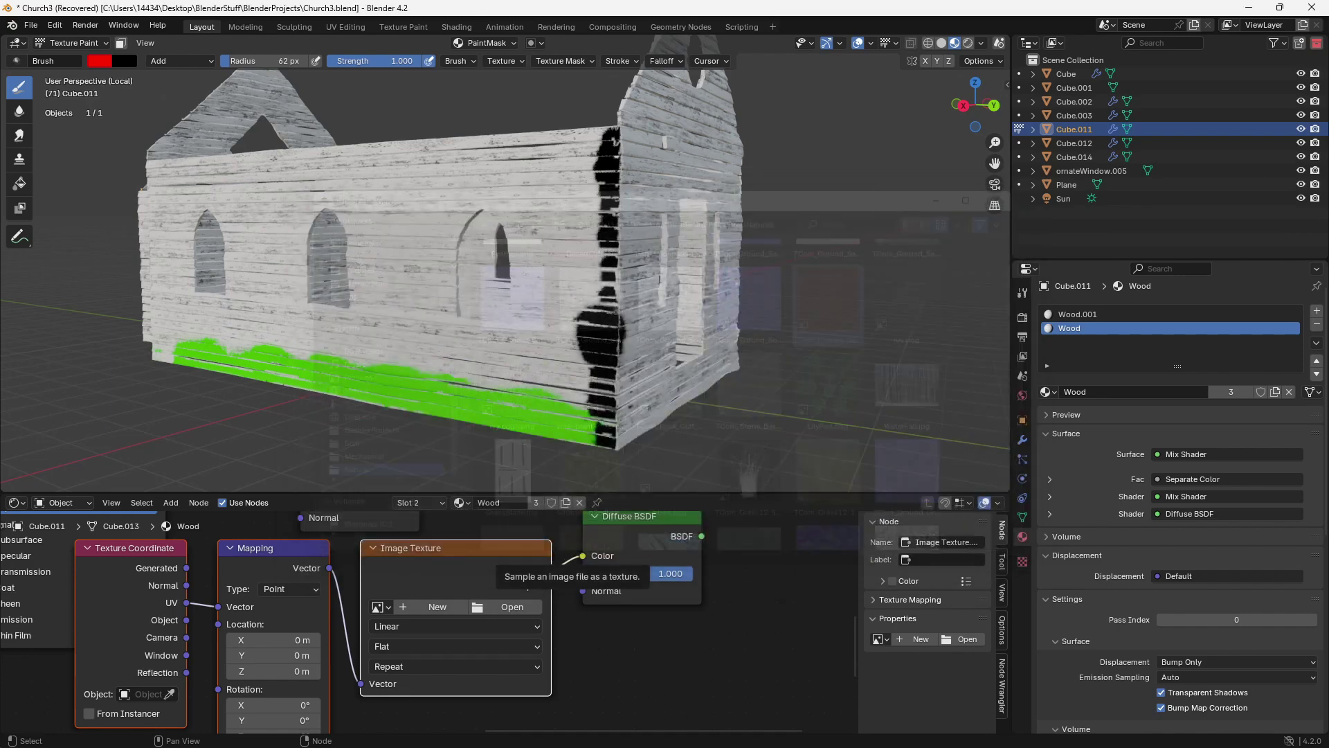
{"action": "mouse_move", "coordinate": [721, 371]}
{"action": "middle_mouse_down"}
{"action": "mouse_move", "coordinate": [684, 377]}
{"action": "mouse_move", "coordinate": [807, 378]}
{"action": "middle_mouse_up"}
{"action": "scroll", "coordinate": [684, 377], "scroll_direction": "up", "scroll_amount": 5}
{"action": "scroll", "coordinate": [806, 377], "scroll_direction": "down", "scroll_amount": 8}
{"action": "scroll", "coordinate": [429, 613], "scroll_direction": "down", "scroll_amount": 9}
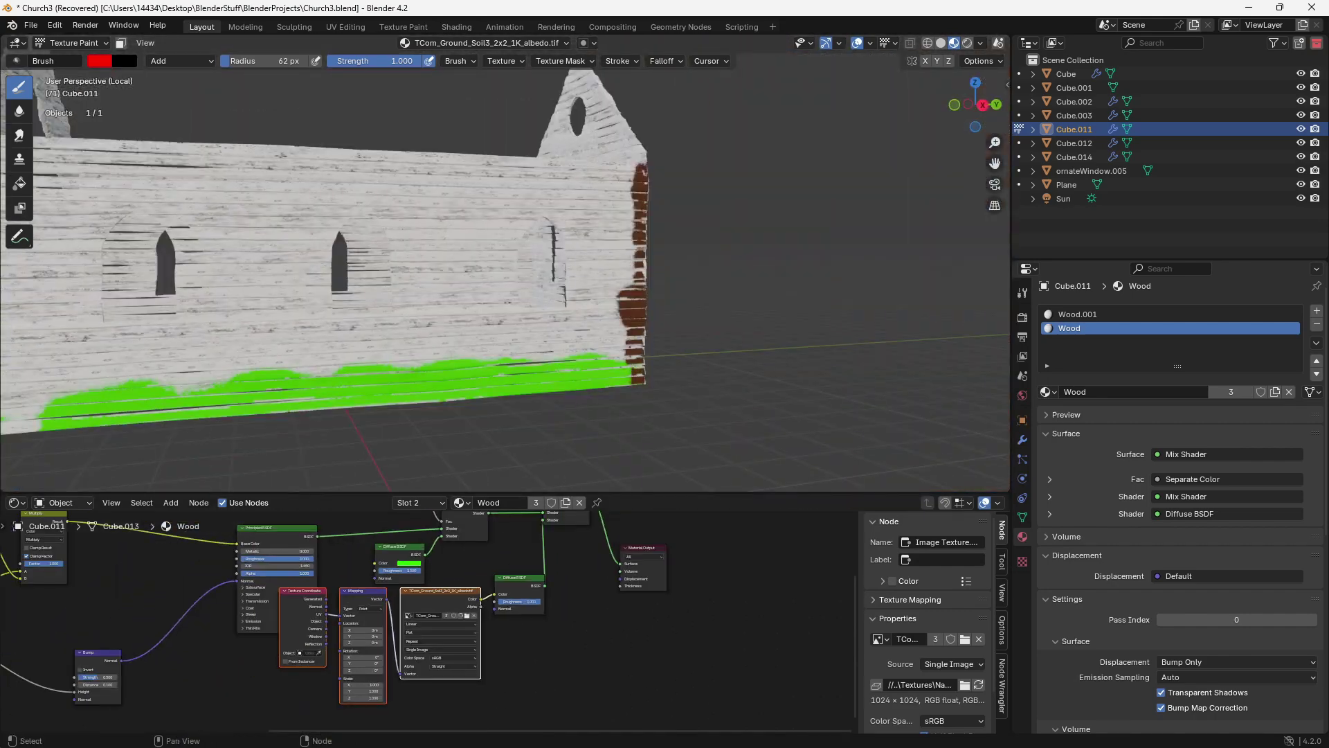
- Move the soil texture nodes together with their Diffuse BSDF clear below the other shader nodes
{"action": "key", "text": "g"}
{"action": "left_click", "coordinate": [416, 664]}
{"action": "left_click_drag", "start_coordinate": [519, 579], "coordinate": [531, 689]}
{"action": "middle_click_drag", "start_coordinate": [532, 689], "coordinate": [536, 554]}
{"action": "left_click_drag", "start_coordinate": [580, 651], "coordinate": [244, 556]}
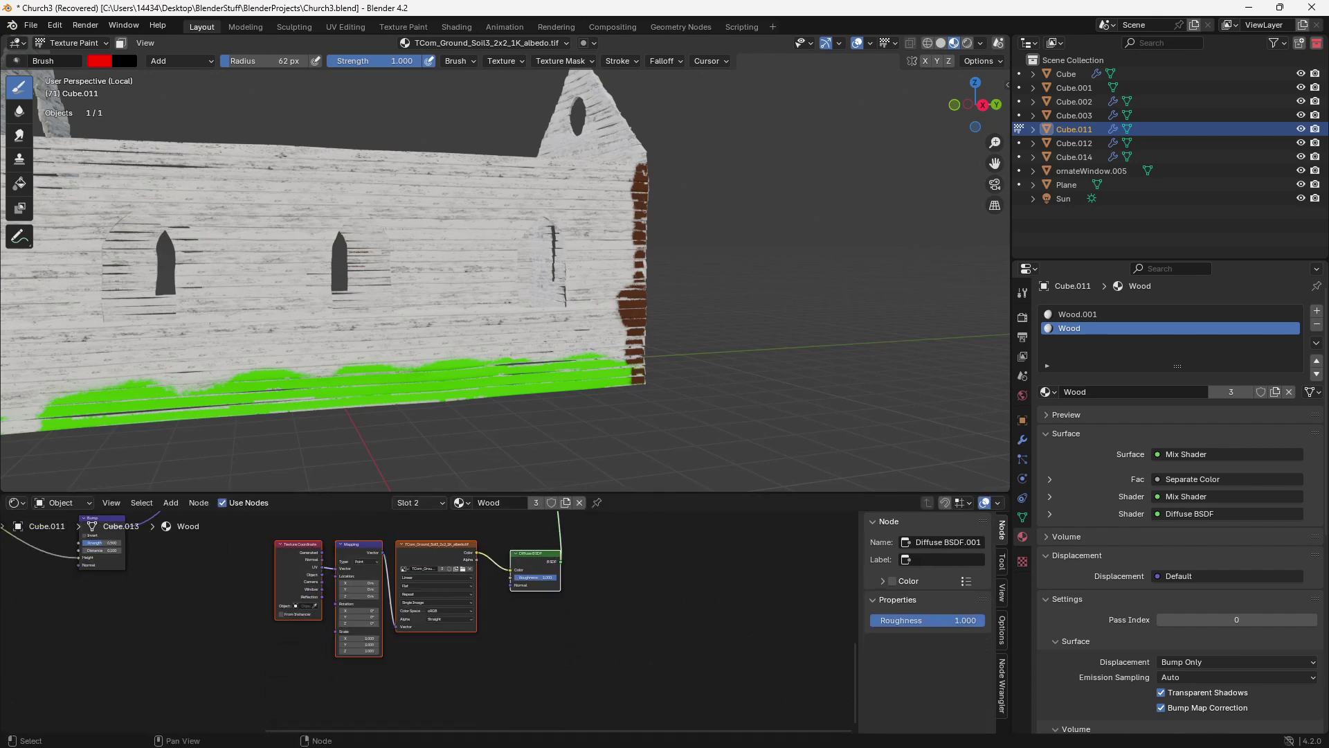
{"action": "key", "text": "g"}
{"action": "left_click", "coordinate": [225, 585]}
- Give the green Diffuse BSDF a UV-mapped image texture setup using TexturesCom_Nature_Moss_512_albedo.tif from the Natural folder
{"action": "middle_click_drag", "start_coordinate": [225, 585], "coordinate": [255, 726]}
{"action": "left_click_drag", "start_coordinate": [433, 556], "coordinate": [465, 633]}
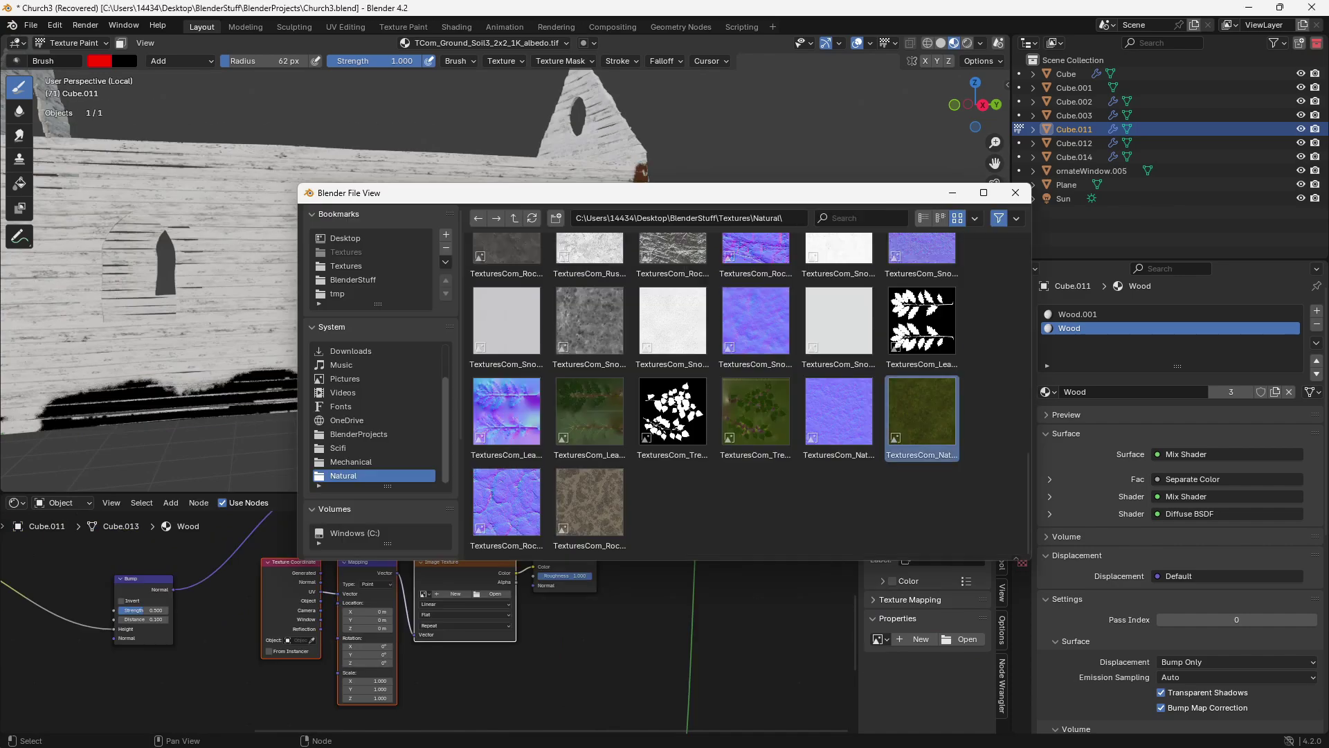
{"action": "double_click", "coordinate": [923, 414]}
{"action": "scroll", "coordinate": [736, 392], "scroll_direction": "up", "scroll_amount": 6}
{"action": "mouse_move", "coordinate": [720, 387]}
{"action": "middle_mouse_down"}
{"action": "mouse_move", "coordinate": [651, 373]}
{"action": "mouse_move", "coordinate": [637, 353]}
{"action": "mouse_move", "coordinate": [671, 378]}
{"action": "mouse_move", "coordinate": [561, 365]}
{"action": "middle_mouse_up"}
{"action": "scroll", "coordinate": [569, 367], "scroll_direction": "down", "scroll_amount": 1}
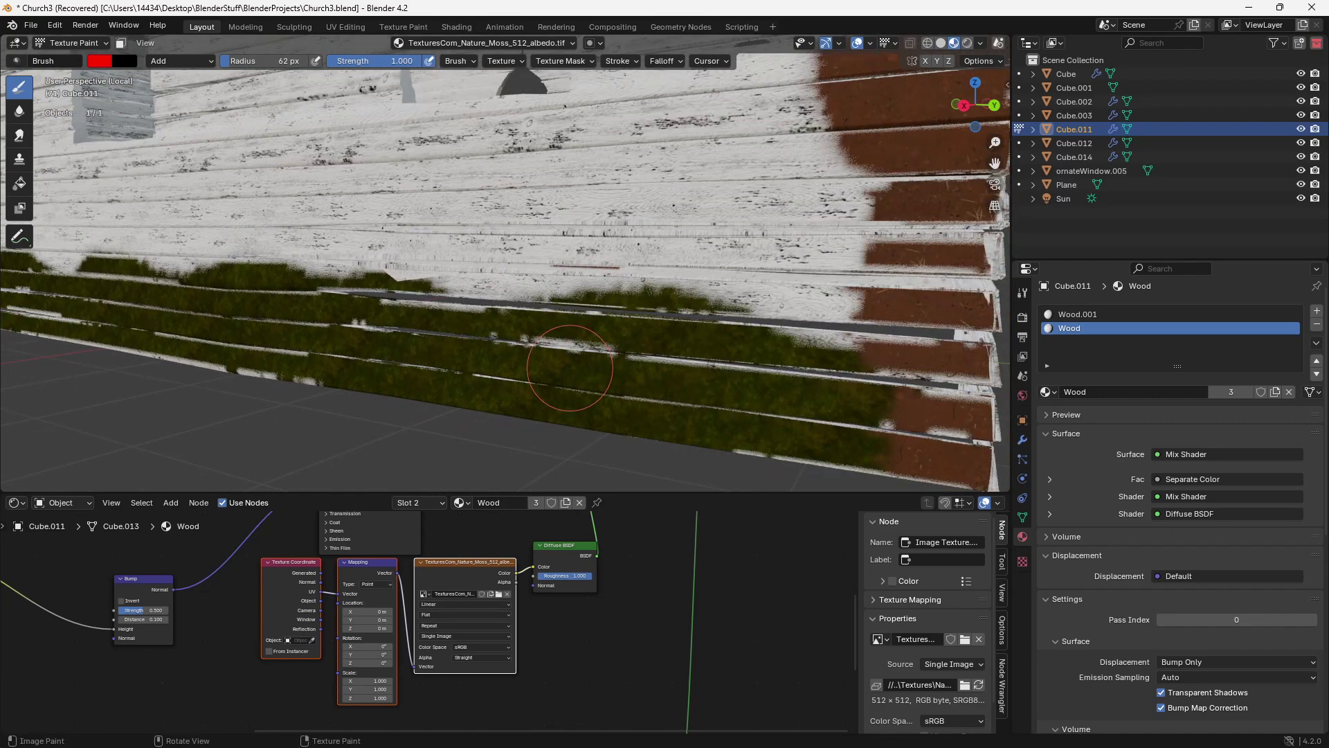
{"action": "scroll", "coordinate": [569, 367], "scroll_direction": "down", "scroll_amount": 1}
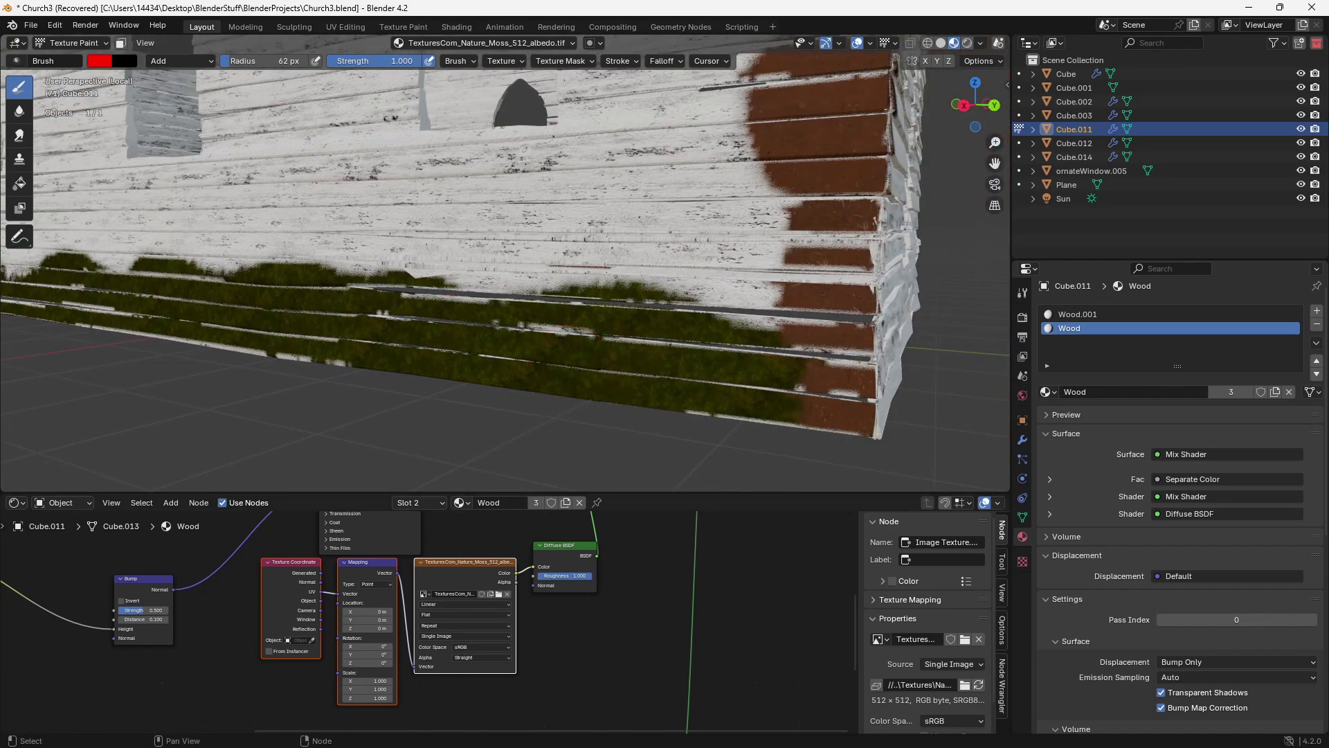
- Set the scale in the moss texture's Mapping node to 5
{"action": "scroll", "coordinate": [310, 696], "scroll_direction": "up", "scroll_amount": 4}
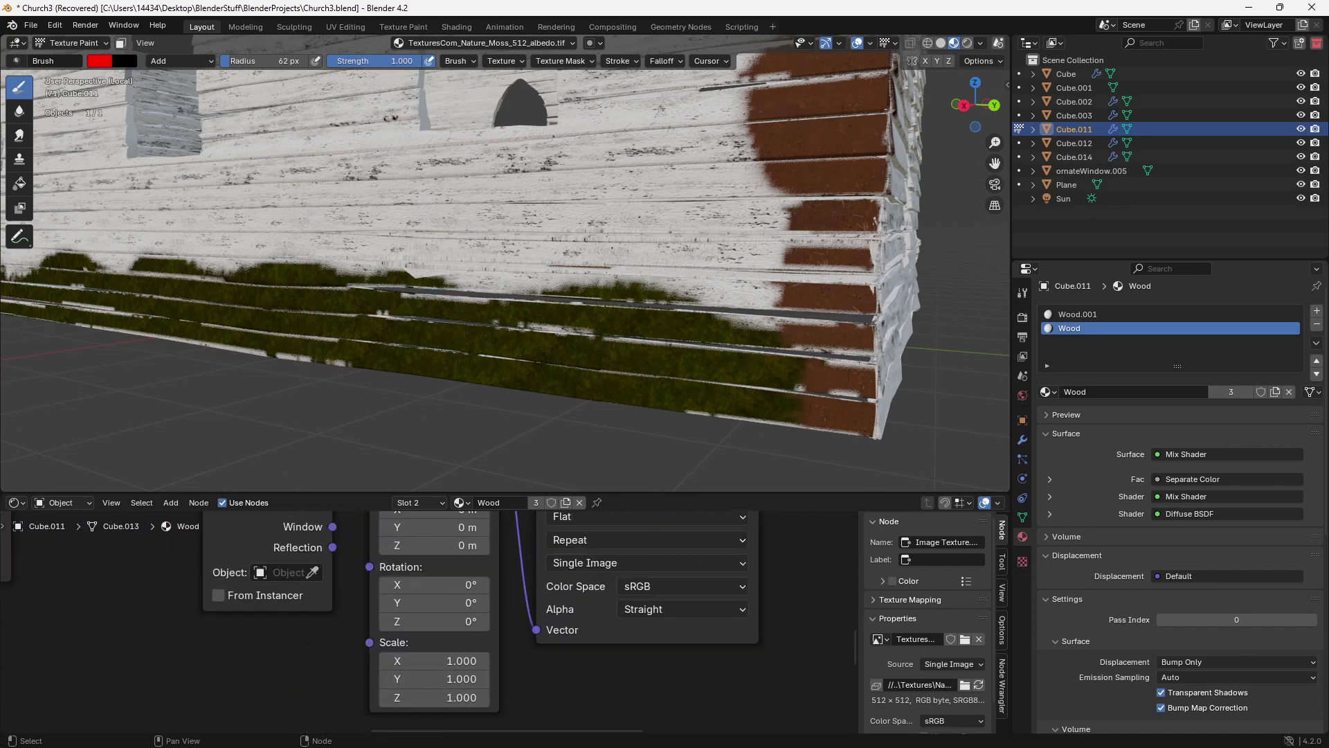
{"action": "type", "text": "5"}
{"action": "key", "text": "Return"}
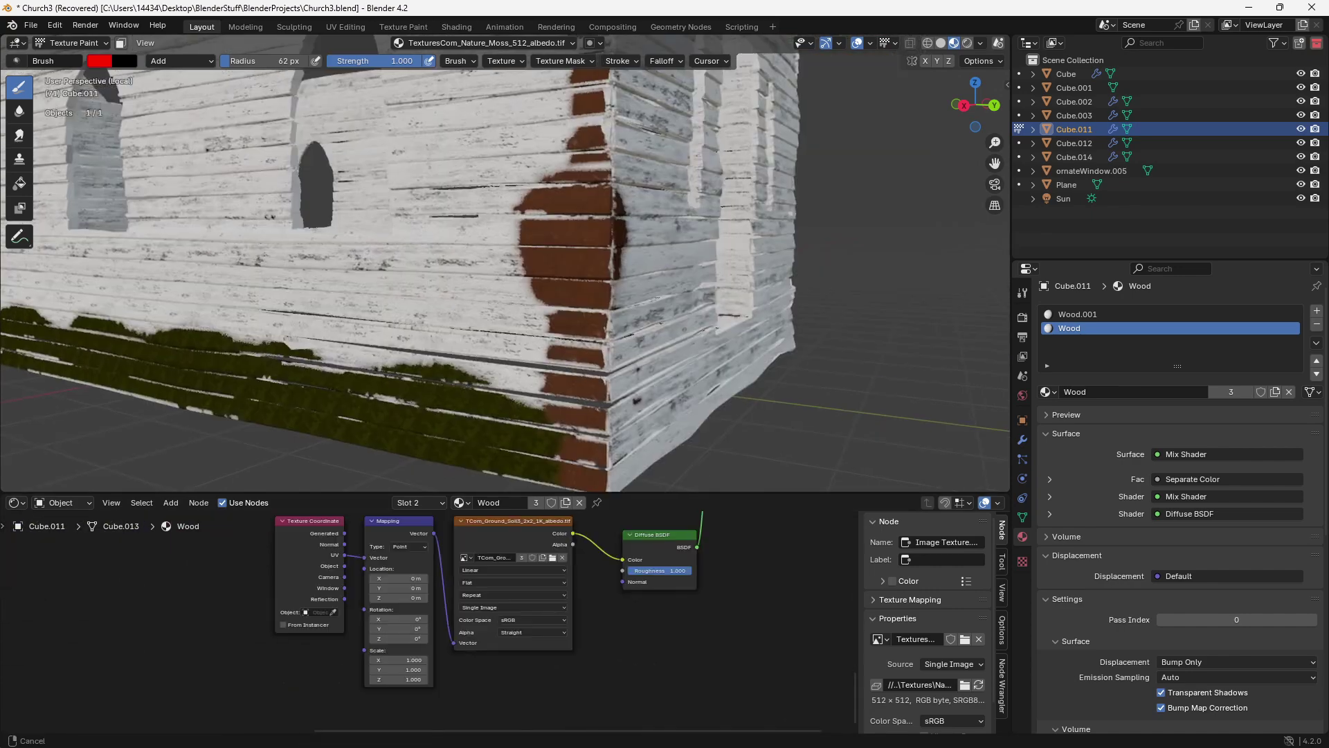
- Set the X, Y and Z scale in the soil texture's Mapping node to 5
{"action": "scroll", "coordinate": [568, 277], "scroll_direction": "up", "scroll_amount": 4}
{"action": "middle_click_drag", "start_coordinate": [399, 680], "coordinate": [406, 658]}
{"action": "scroll", "coordinate": [432, 624], "scroll_direction": "up", "scroll_amount": 1}
{"action": "left_click_drag", "start_coordinate": [394, 643], "coordinate": [395, 669]}
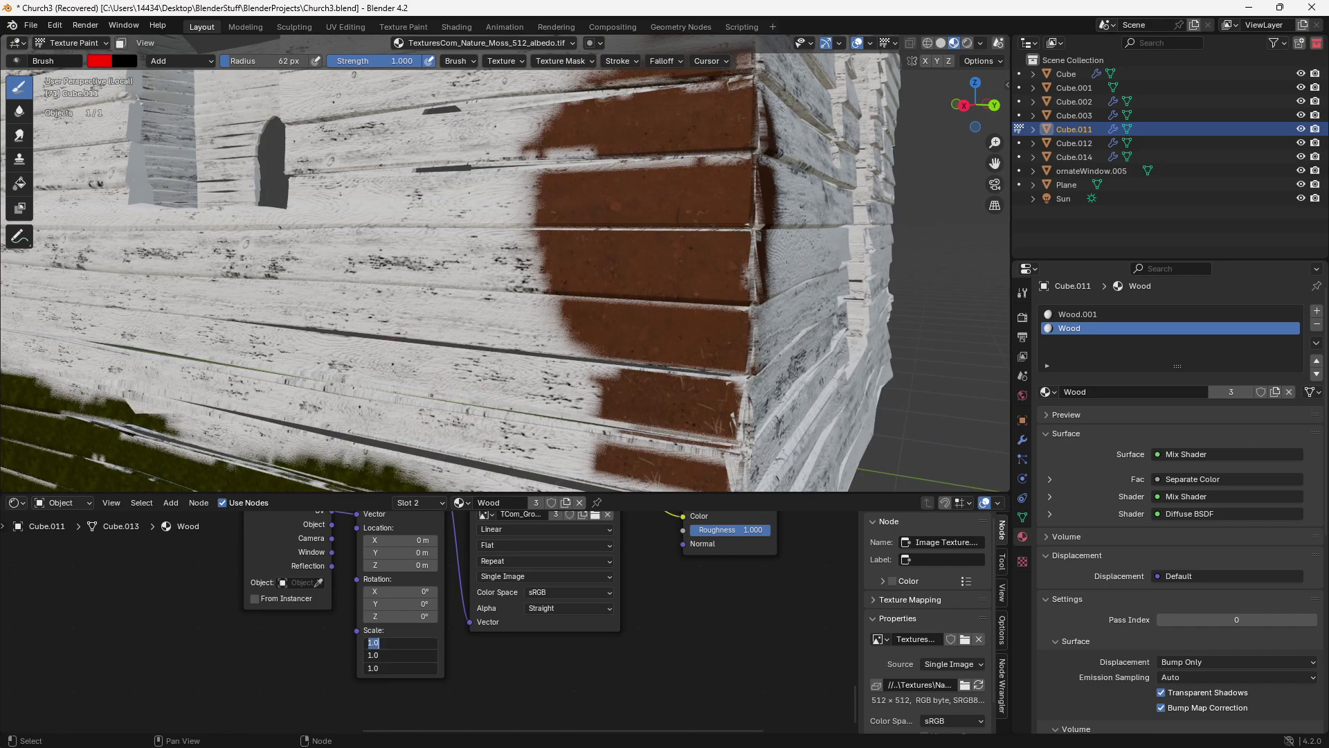
{"action": "type", "text": "5"}
{"action": "key", "text": "Return"}
{"action": "scroll", "coordinate": [615, 312], "scroll_direction": "down", "scroll_amount": 8}
{"action": "middle_click_drag", "start_coordinate": [615, 311], "coordinate": [584, 429]}
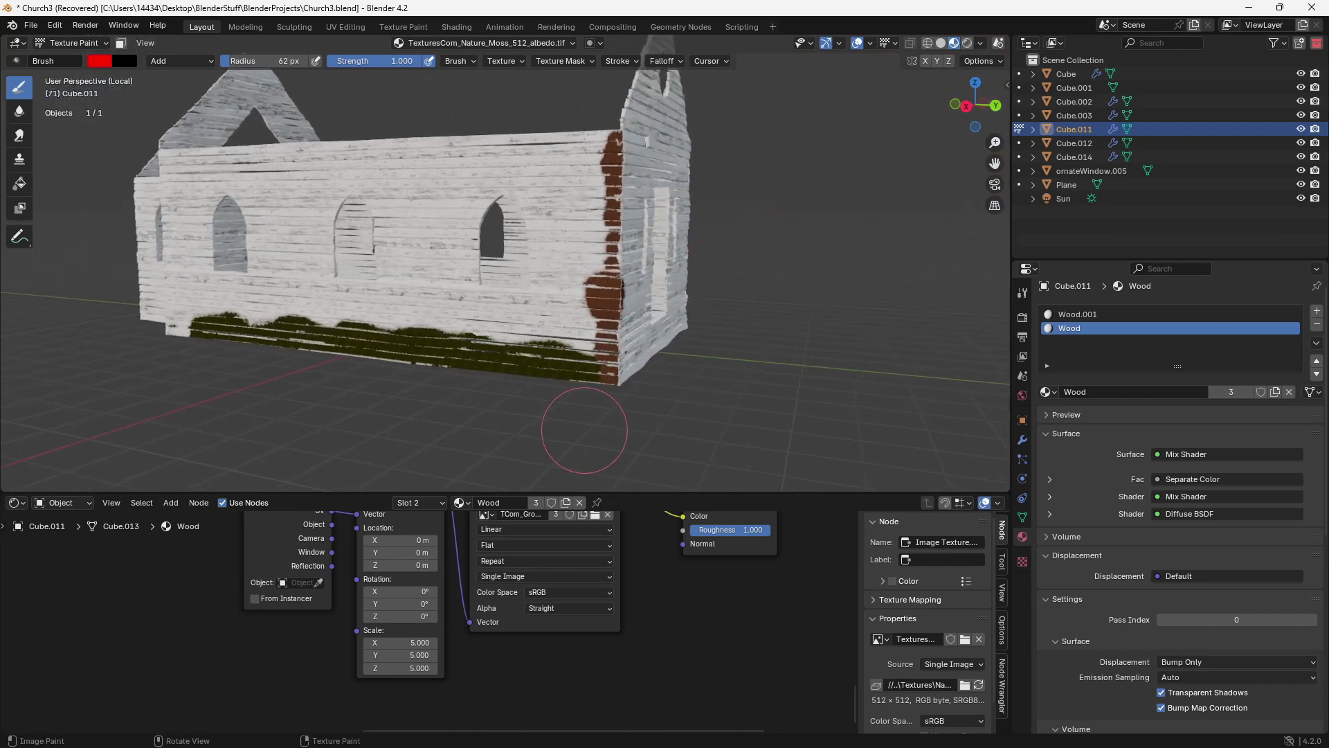
- Spread out the Material Output and both Mix Shader nodes to make room beside the Separate Color node
{"action": "middle_click_drag", "start_coordinate": [643, 466], "coordinate": [610, 457]}
{"action": "scroll", "coordinate": [426, 647], "scroll_direction": "down", "scroll_amount": 4}
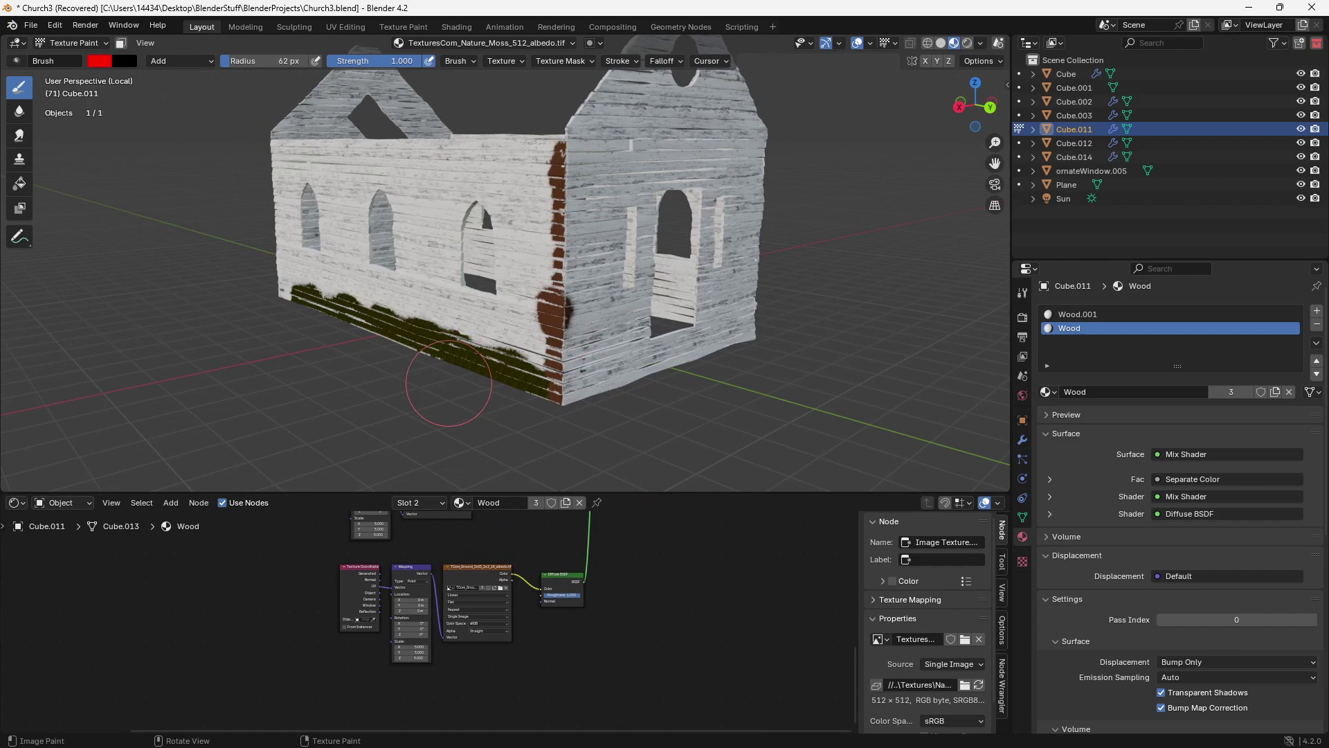
{"action": "middle_click_drag", "start_coordinate": [449, 383], "coordinate": [507, 383]}
{"action": "scroll", "coordinate": [420, 610], "scroll_direction": "down", "scroll_amount": 5}
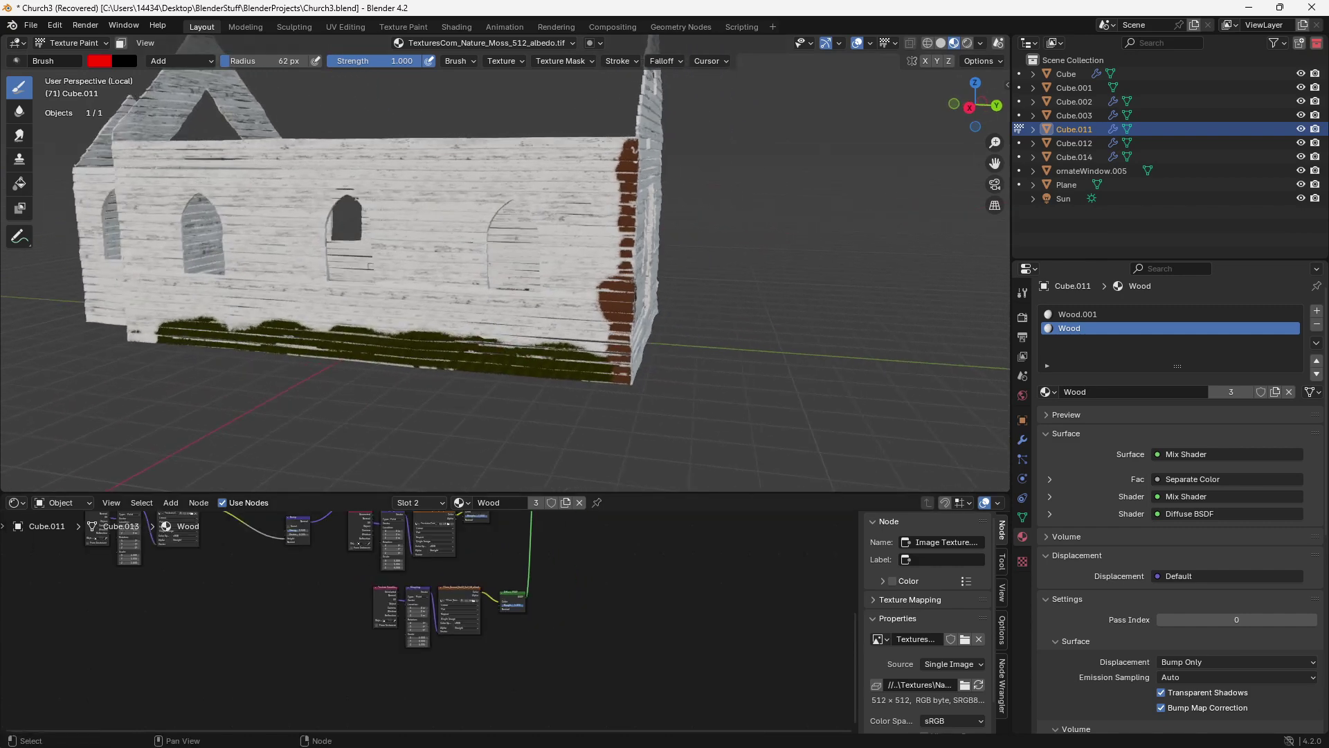
{"action": "middle_click_drag", "start_coordinate": [419, 547], "coordinate": [277, 720]}
{"action": "scroll", "coordinate": [277, 720], "scroll_direction": "up", "scroll_amount": 3}
{"action": "scroll", "coordinate": [423, 622], "scroll_direction": "up", "scroll_amount": 2}
{"action": "left_click_drag", "start_coordinate": [573, 627], "coordinate": [774, 632]}
{"action": "left_click_drag", "start_coordinate": [483, 558], "coordinate": [618, 598]}
{"action": "left_click_drag", "start_coordinate": [365, 576], "coordinate": [486, 626]}
{"action": "middle_click_drag", "start_coordinate": [485, 626], "coordinate": [561, 664]}
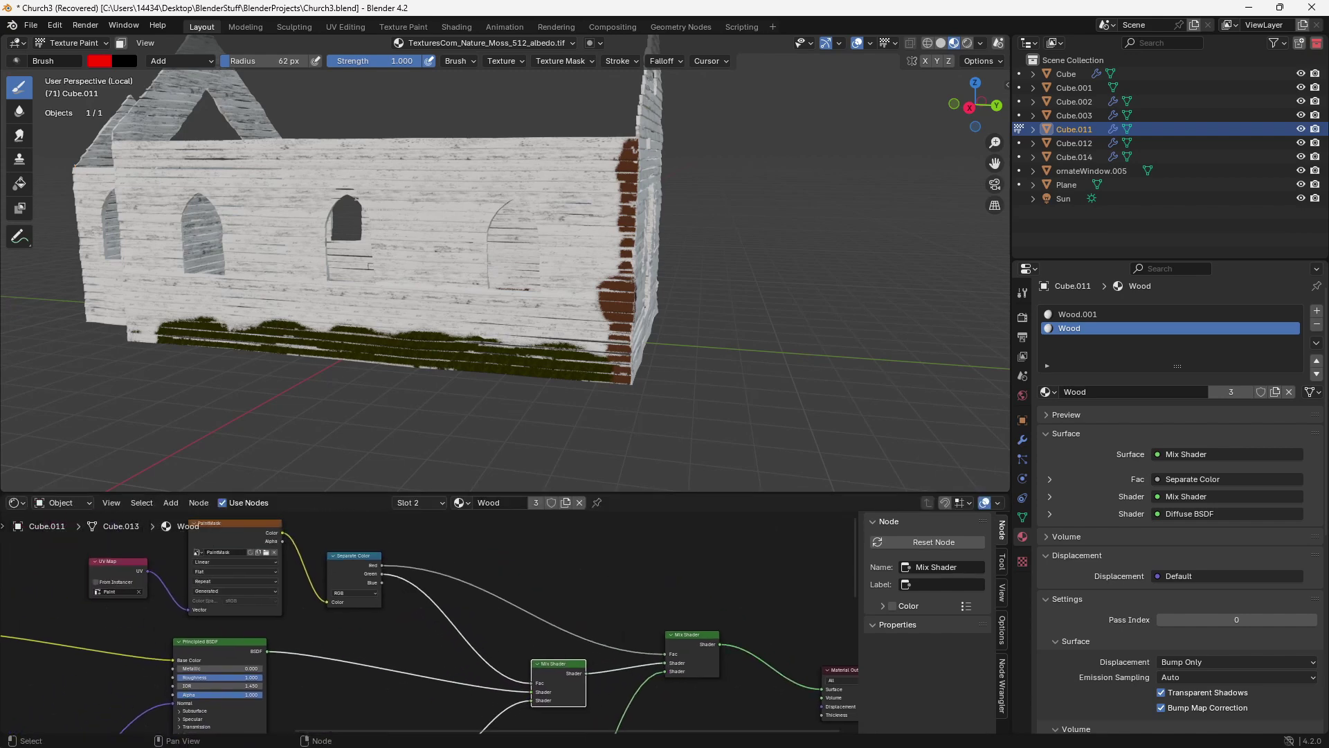
- Insert a Mix Color node into the link between Separate Color's Red output and the second Mix Shader's Fac
{"action": "key", "text": "shift+a"}
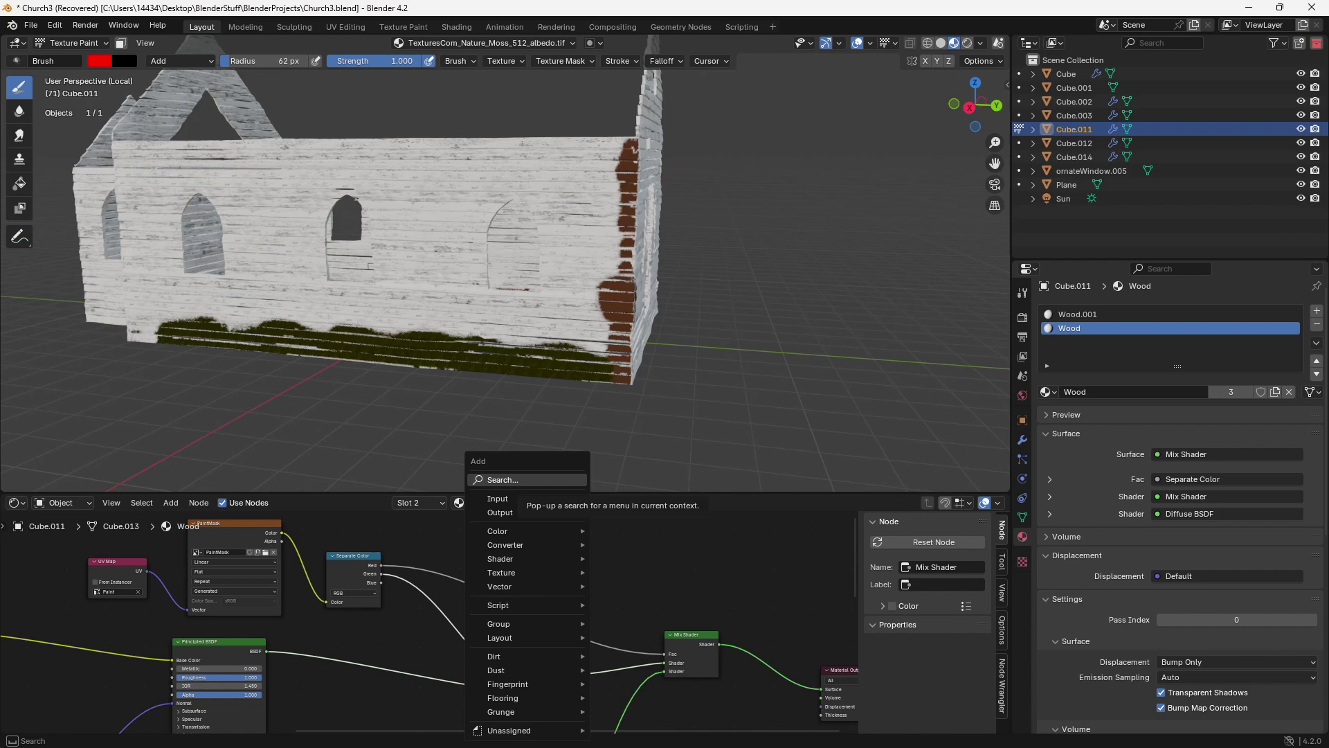
{"action": "type", "text": "mix"}
{"action": "key", "text": "Return"}
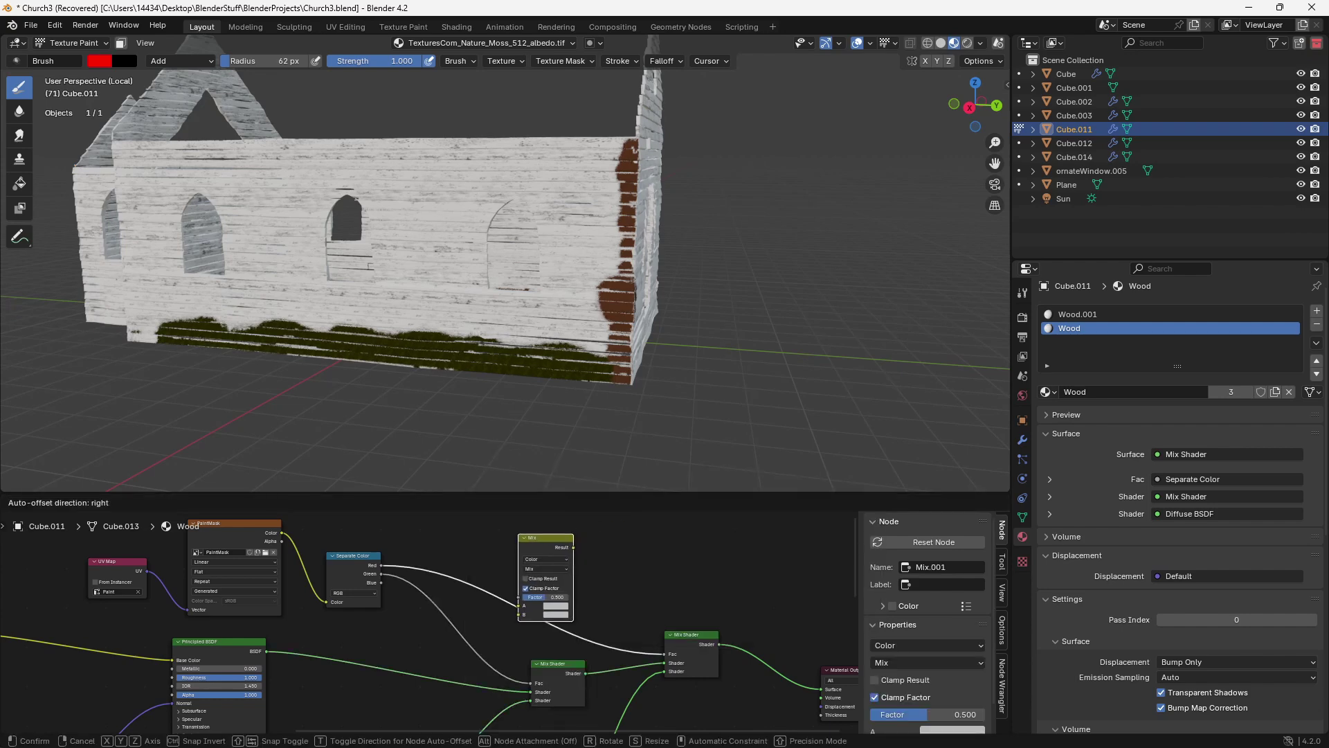
{"action": "key", "text": "Return"}
{"action": "scroll", "coordinate": [429, 623], "scroll_direction": "up", "scroll_amount": 2}
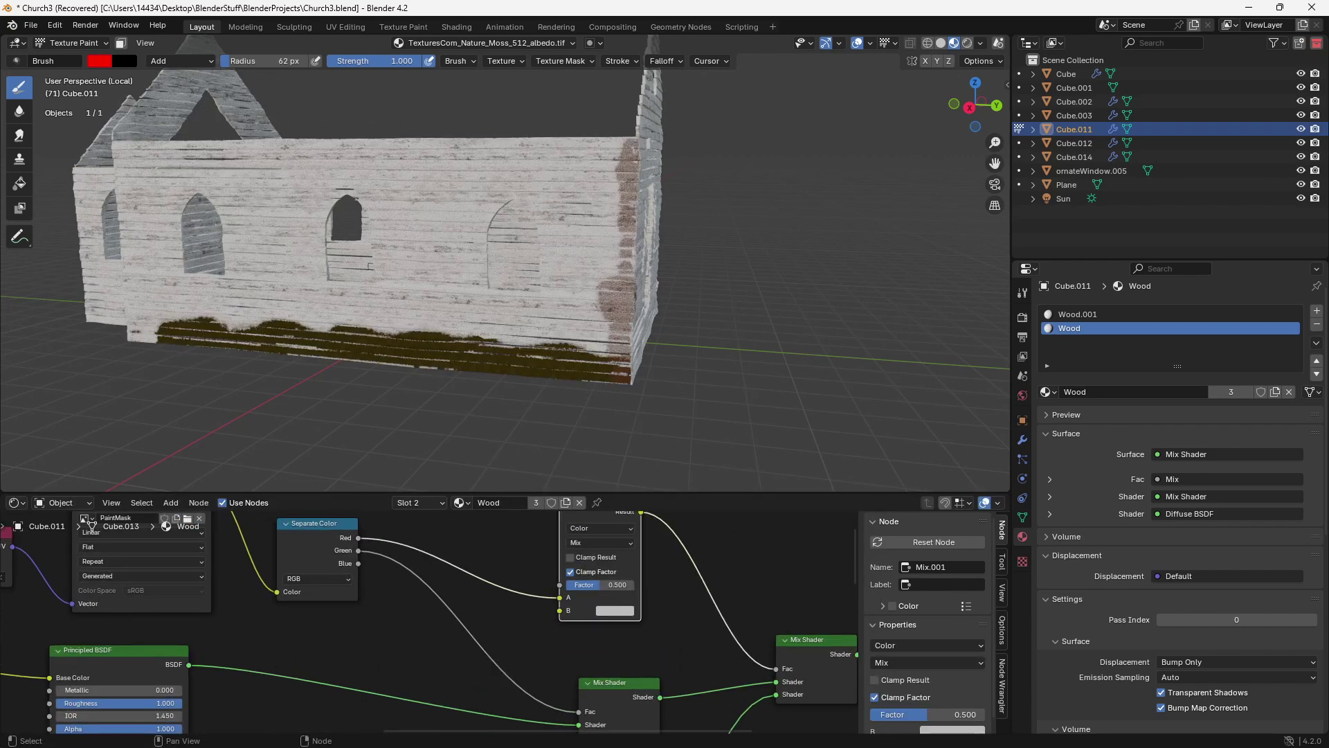
{"action": "middle_click_drag", "start_coordinate": [484, 603], "coordinate": [437, 642]}
- Set the Mix Color node's factor to 1.000 and its B color to white
{"action": "mouse_move", "coordinate": [623, 277]}
{"action": "middle_mouse_down"}
{"action": "mouse_move", "coordinate": [589, 276]}
{"action": "mouse_move", "coordinate": [620, 278]}
{"action": "middle_mouse_up"}
{"action": "scroll", "coordinate": [609, 235], "scroll_direction": "up", "scroll_amount": 5}
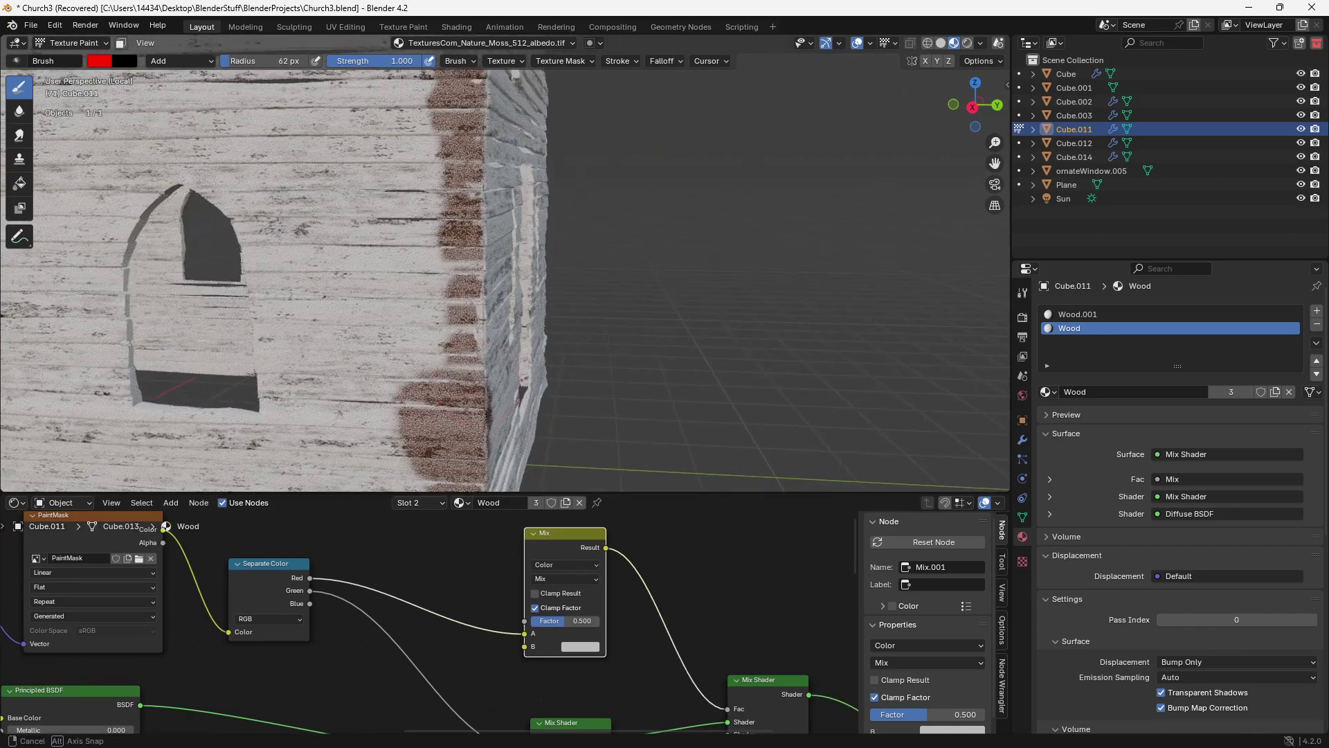
{"action": "mouse_move", "coordinate": [565, 621]}
{"action": "left_mouse_down"}
{"action": "mouse_move", "coordinate": [602, 621]}
{"action": "mouse_move", "coordinate": [531, 621]}
{"action": "mouse_move", "coordinate": [600, 621]}
{"action": "left_mouse_up"}
{"action": "left_click", "coordinate": [580, 647]}
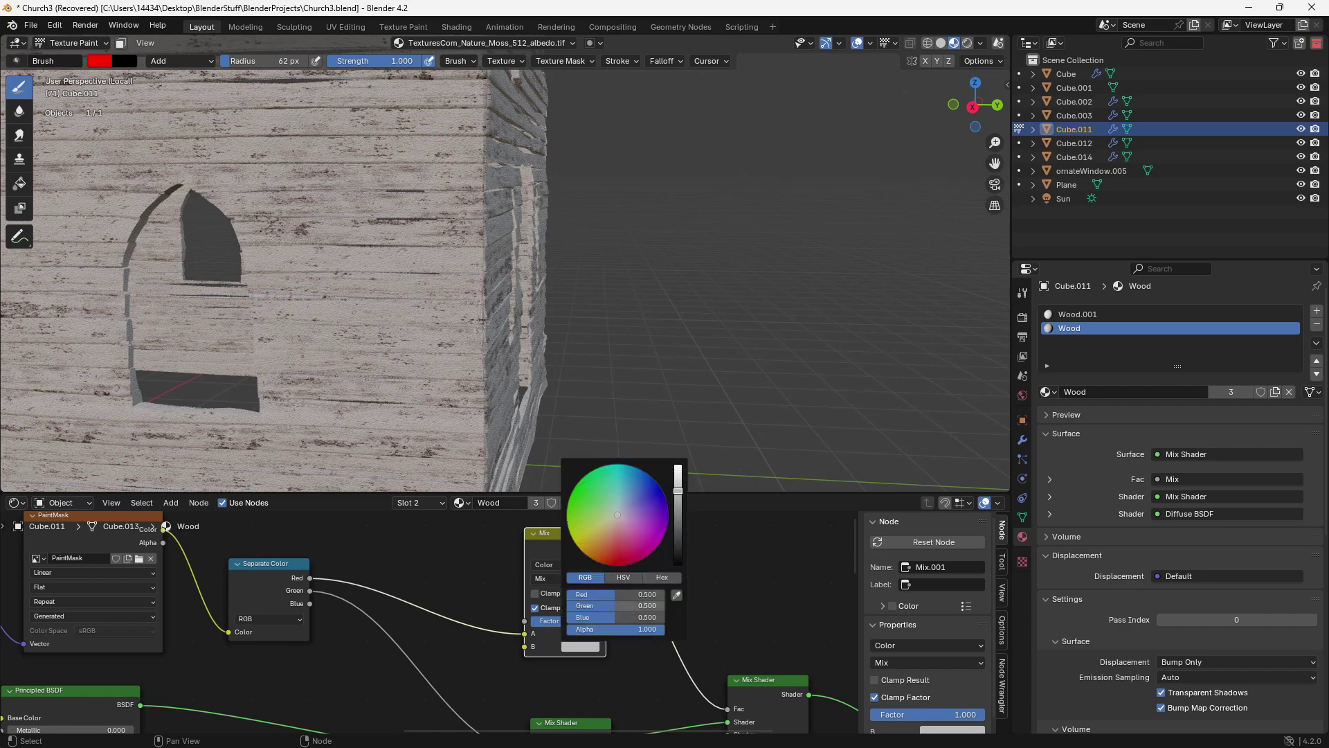
{"action": "left_click_drag", "start_coordinate": [678, 491], "coordinate": [677, 465]}
- Preview the Mix Color node's output on the model and set its factor to 0.567
{"action": "left_click", "coordinate": [561, 540], "text": "ctrl+shift"}
{"action": "left_click_drag", "start_coordinate": [593, 621], "coordinate": [564, 621]}
{"action": "scroll", "coordinate": [466, 335], "scroll_direction": "down", "scroll_amount": 5}
{"action": "mouse_move", "coordinate": [446, 336]}
{"action": "middle_mouse_down"}
{"action": "mouse_move", "coordinate": [509, 335]}
{"action": "mouse_move", "coordinate": [343, 336]}
{"action": "mouse_move", "coordinate": [444, 337]}
{"action": "middle_mouse_up"}
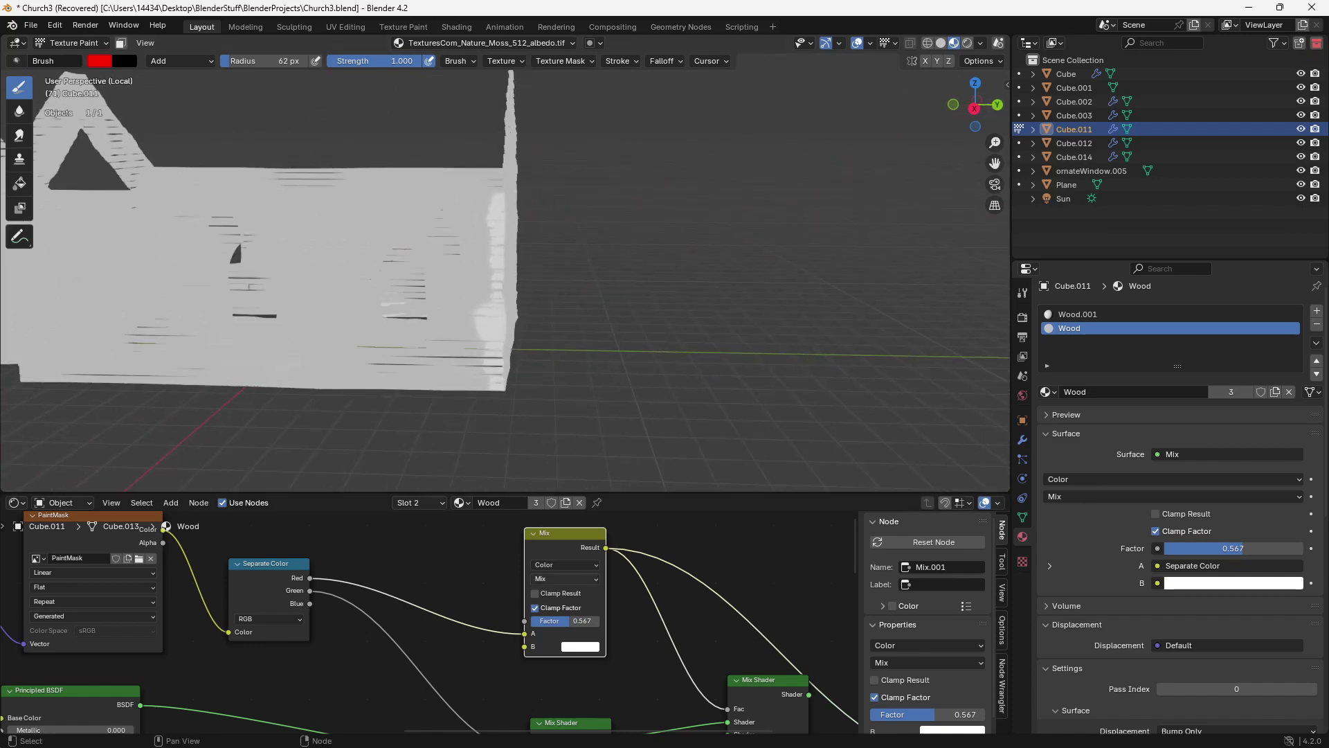
- Change the Mix Color node's blend mode to Multiply and set its factor to 1.000
{"action": "left_click", "coordinate": [565, 578]}
{"action": "left_click", "coordinate": [548, 638]}
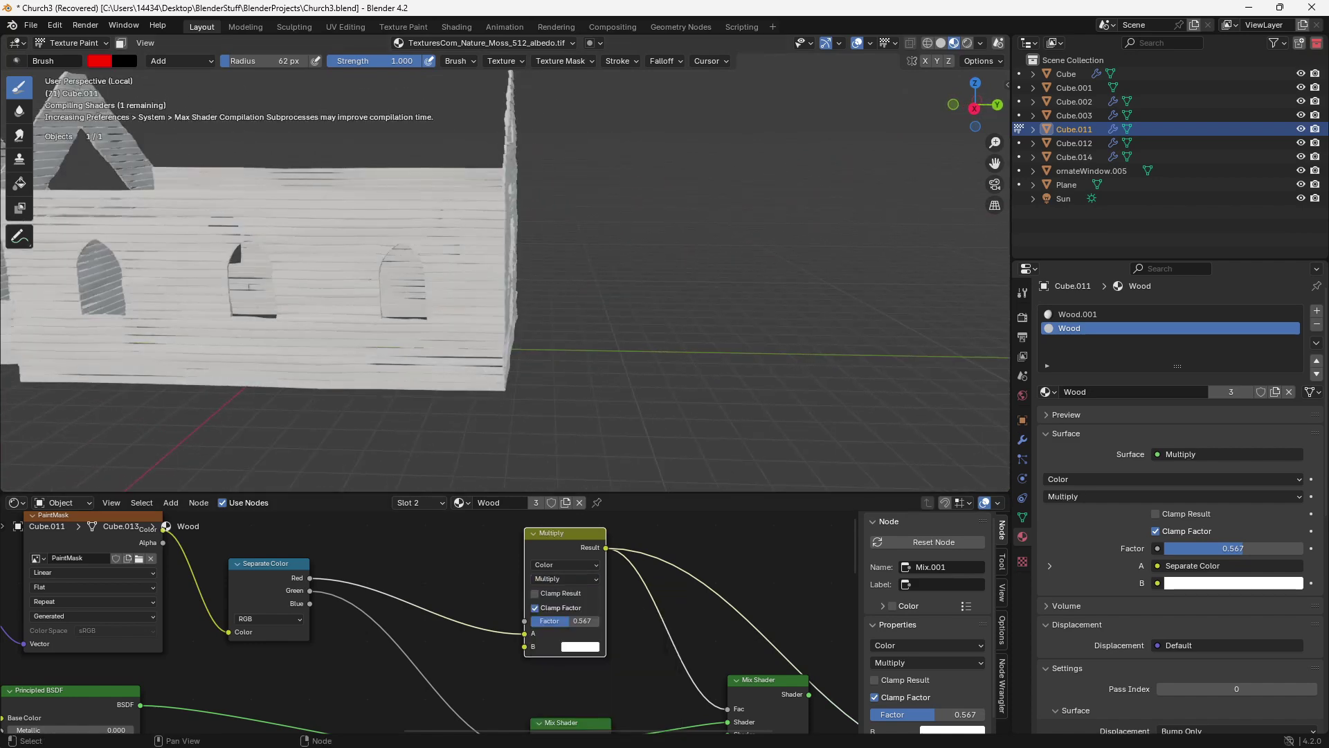
{"action": "left_click_drag", "start_coordinate": [569, 621], "coordinate": [599, 621]}
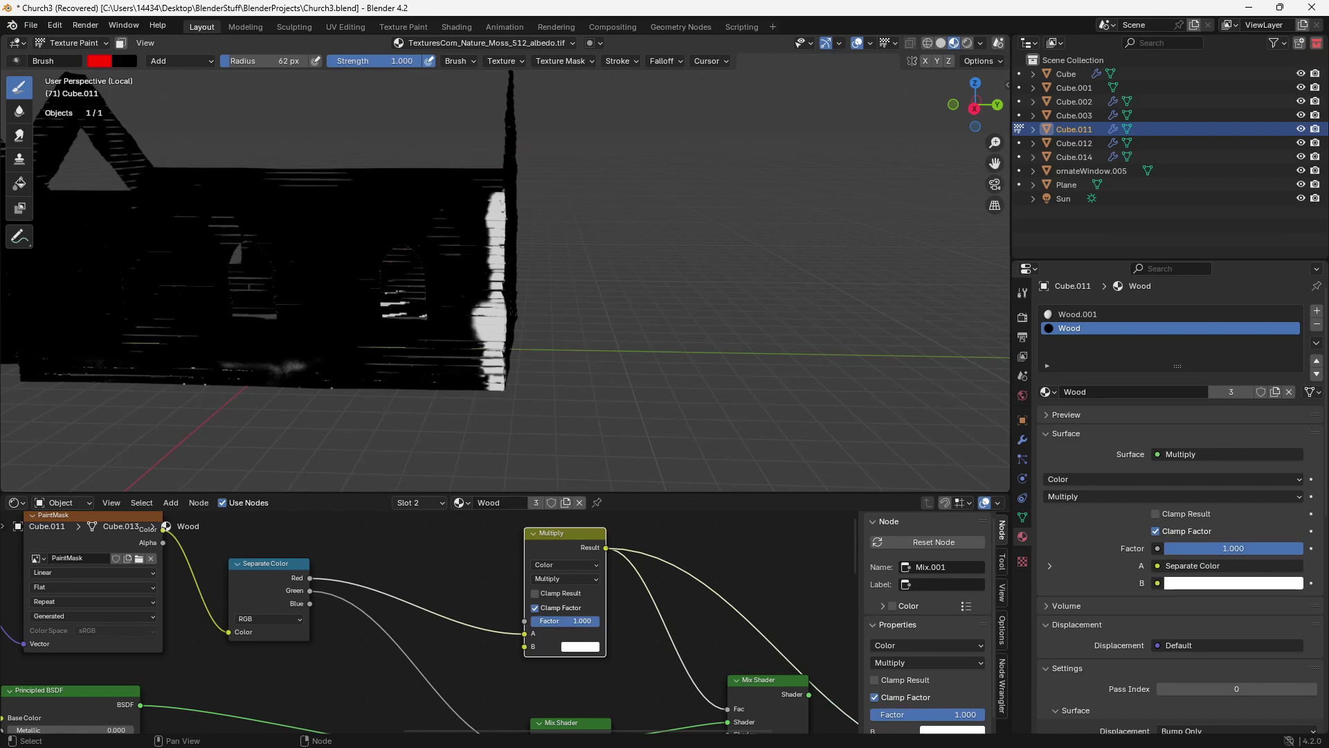
{"action": "mouse_move", "coordinate": [394, 421]}
{"action": "middle_mouse_down"}
{"action": "mouse_move", "coordinate": [315, 417]}
{"action": "mouse_move", "coordinate": [379, 414]}
{"action": "middle_mouse_up"}
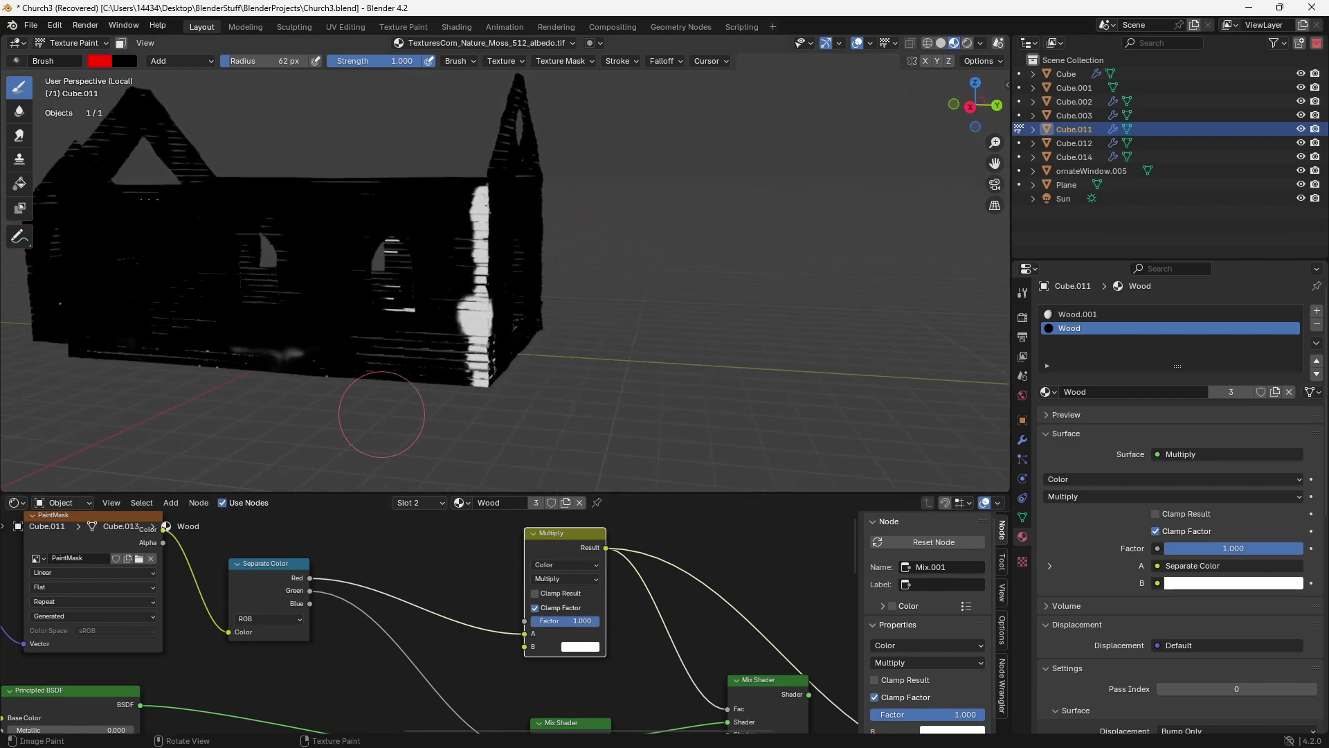
- Shift the Multiply node slightly and add a Noise Texture node above the Separate Color node
{"action": "scroll", "coordinate": [422, 616], "scroll_direction": "down", "scroll_amount": 5}
{"action": "left_click_drag", "start_coordinate": [517, 563], "coordinate": [536, 555]}
{"action": "middle_click_drag", "start_coordinate": [398, 544], "coordinate": [483, 613]}
{"action": "key", "text": "shift+a"}
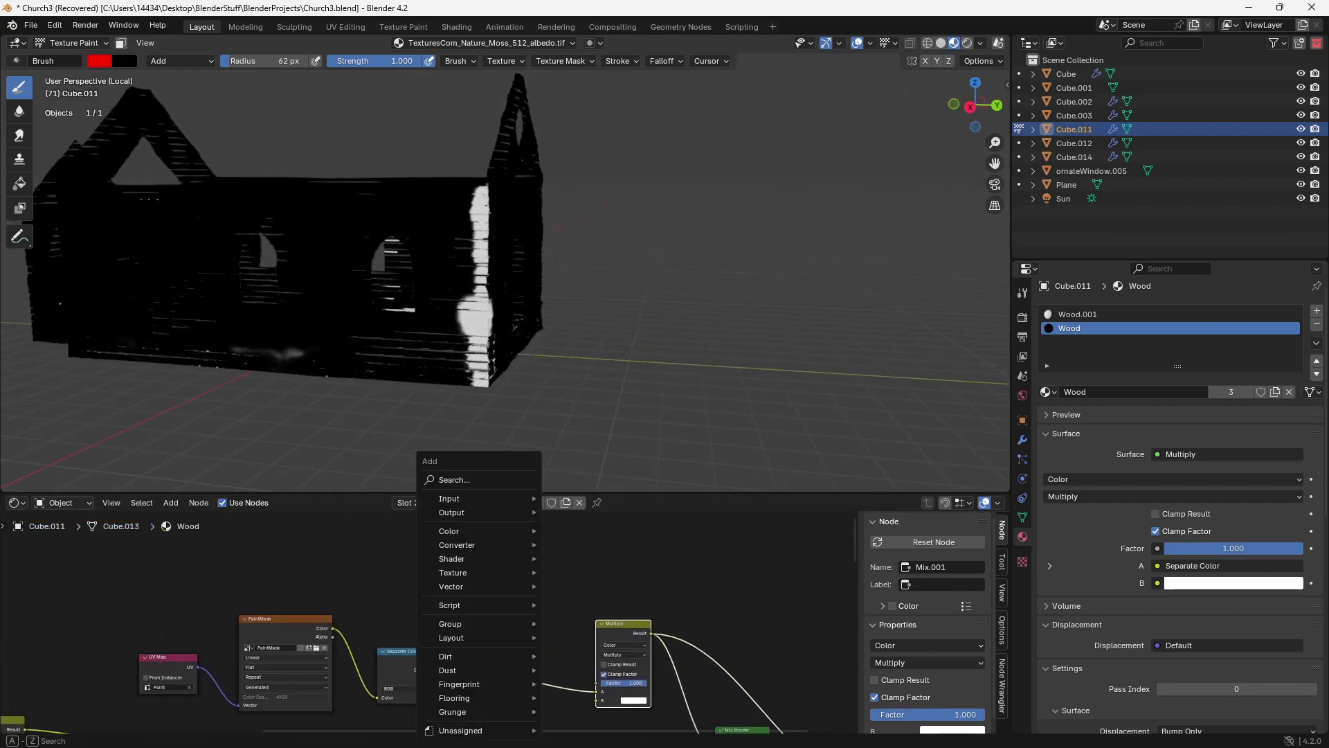
{"action": "left_click", "coordinate": [483, 479]}
{"action": "type", "text": "noi"}
{"action": "key", "text": "Return"}
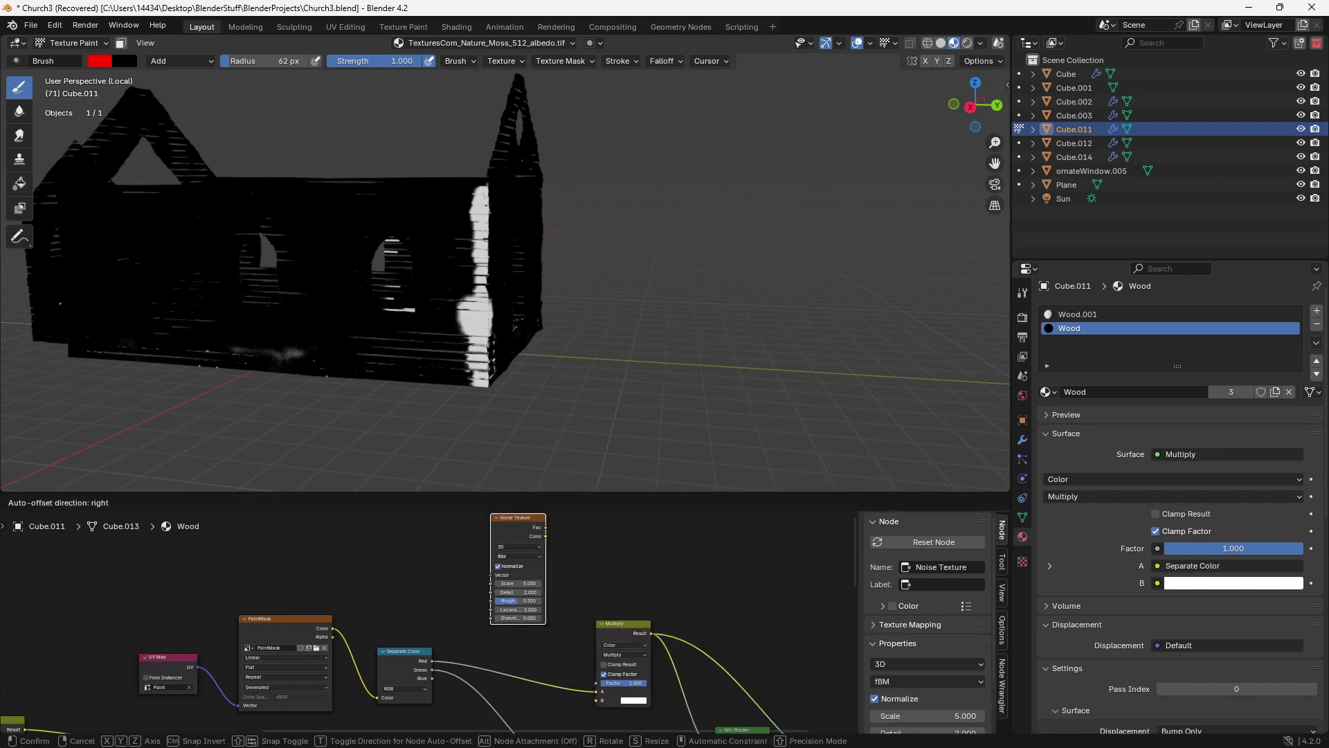
{"action": "left_click", "coordinate": [403, 547]}
- Add a Color Ramp driven by the Noise Texture's Fac and connect its Color to the Multiply node's B input
{"action": "key", "text": "shift+a"}
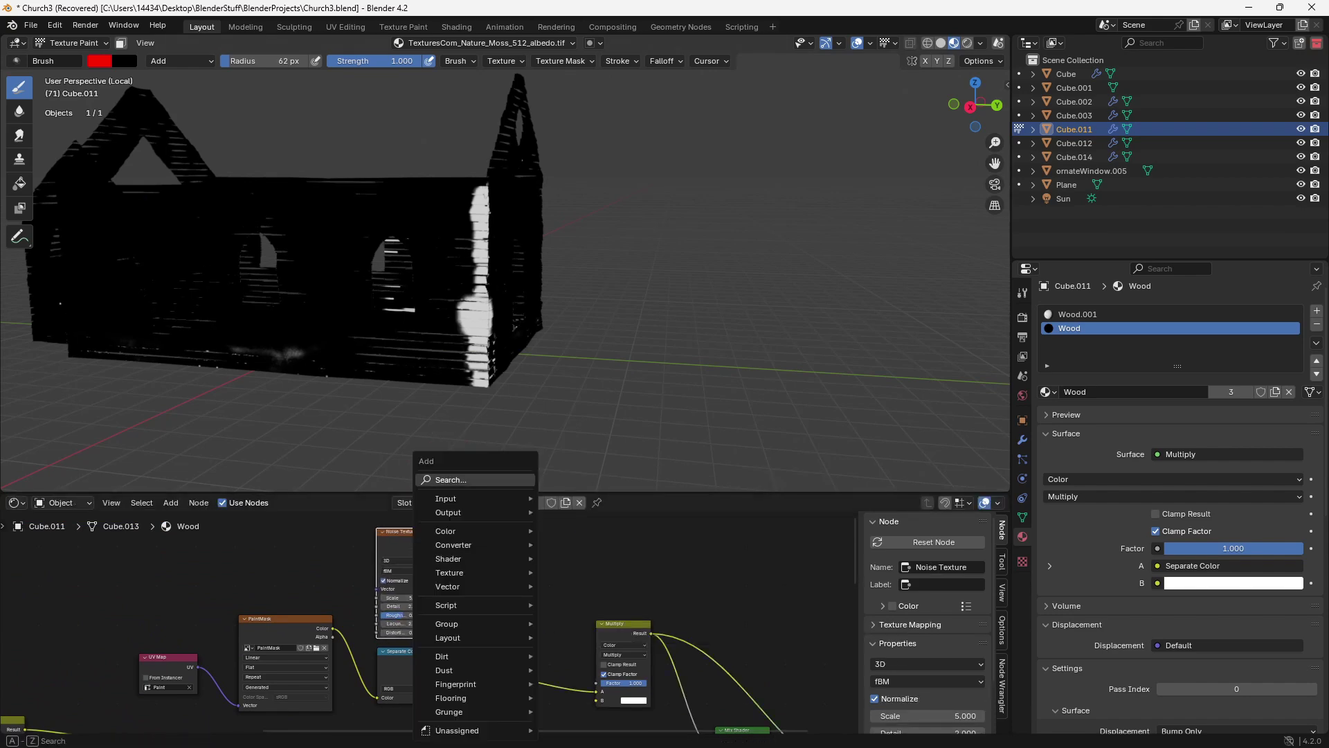
{"action": "type", "text": "col"}
{"action": "key", "text": "Return"}
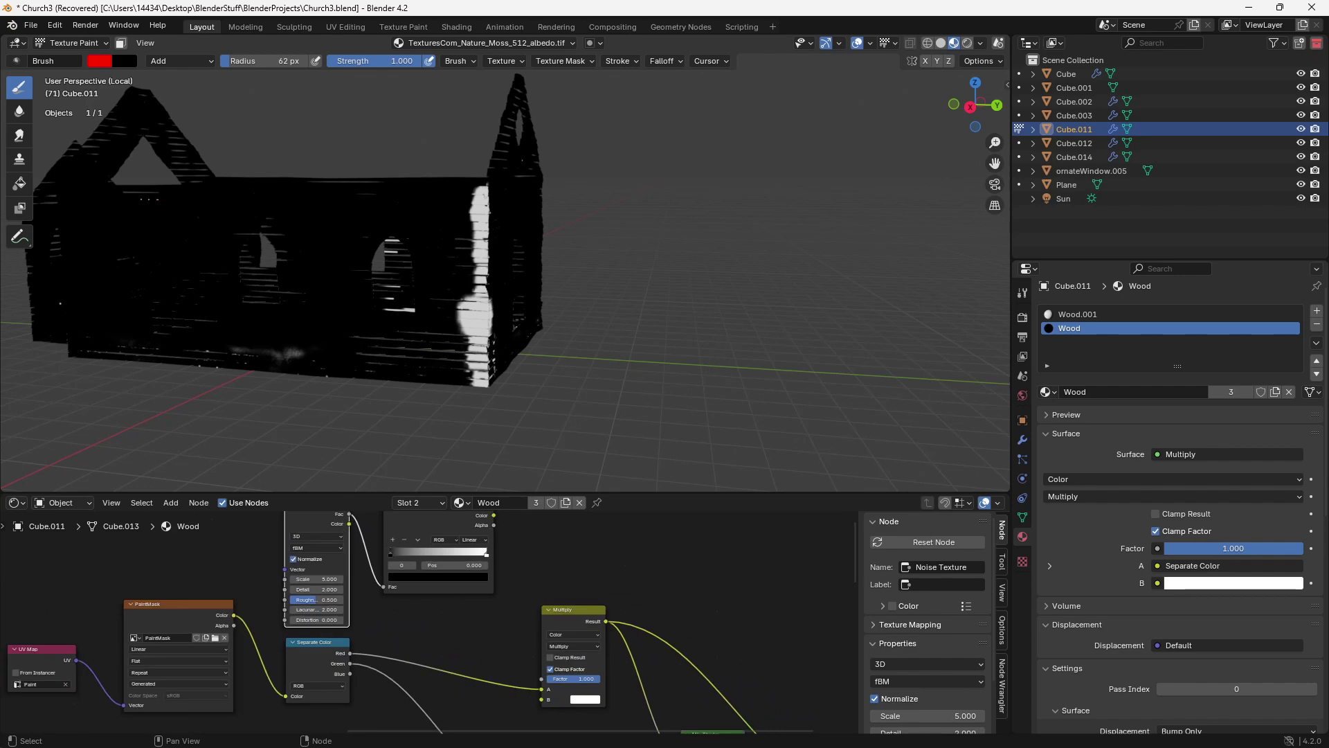
{"action": "left_click_drag", "start_coordinate": [493, 515], "coordinate": [542, 699]}
{"action": "scroll", "coordinate": [381, 560], "scroll_direction": "up", "scroll_amount": 2}
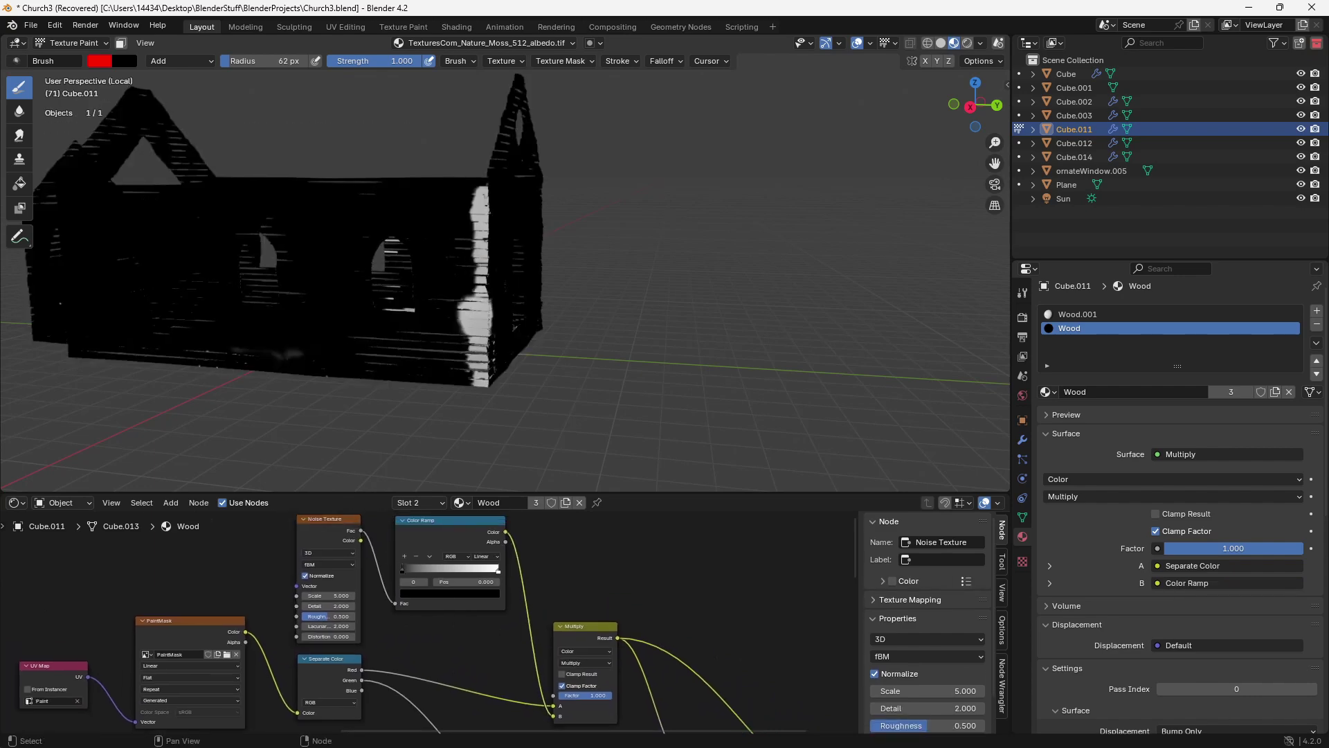
- Sharpen the Color Ramp's transition by placing the white stop at 0.482 and the black stop just before it
{"action": "middle_click_drag", "start_coordinate": [485, 637], "coordinate": [449, 568]}
{"action": "middle_click_drag", "start_coordinate": [398, 532], "coordinate": [452, 640]}
{"action": "scroll", "coordinate": [412, 585], "scroll_direction": "up", "scroll_amount": 2}
{"action": "left_click_drag", "start_coordinate": [405, 581], "coordinate": [456, 580]}
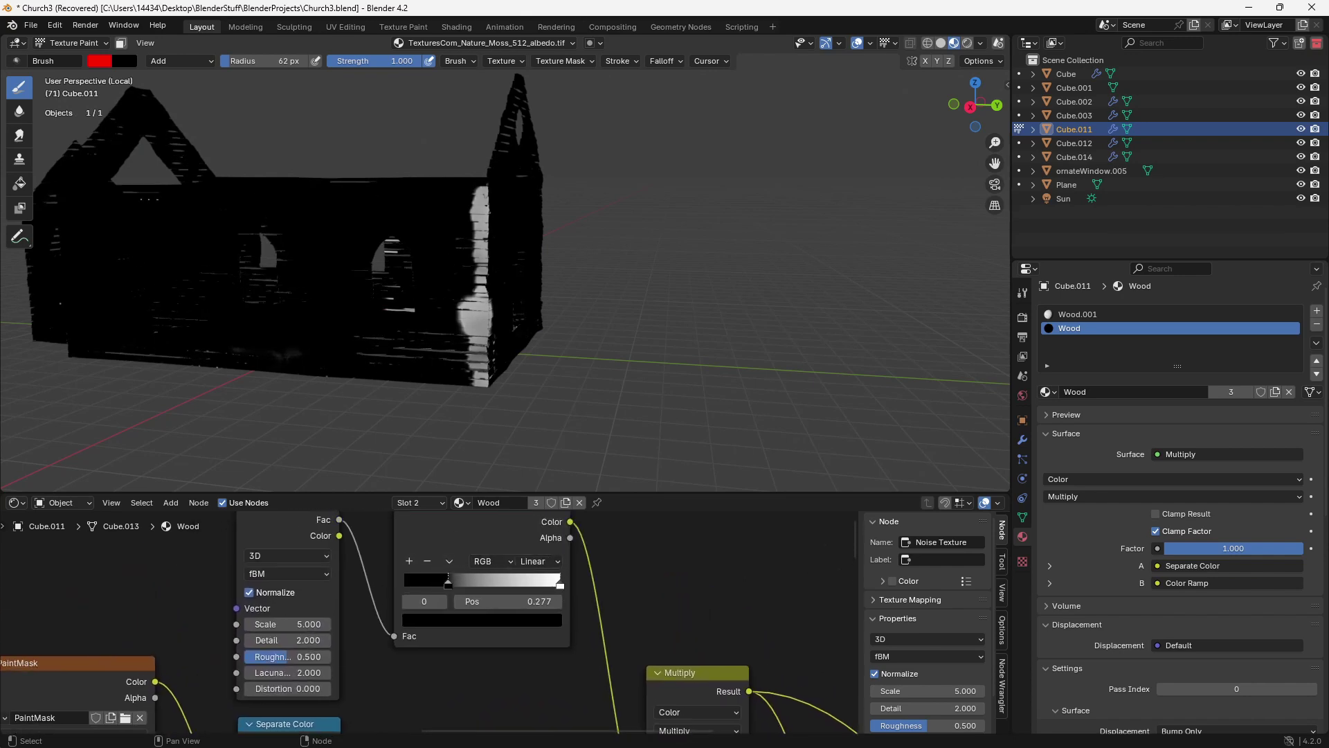
{"action": "left_click_drag", "start_coordinate": [560, 581], "coordinate": [479, 584]}
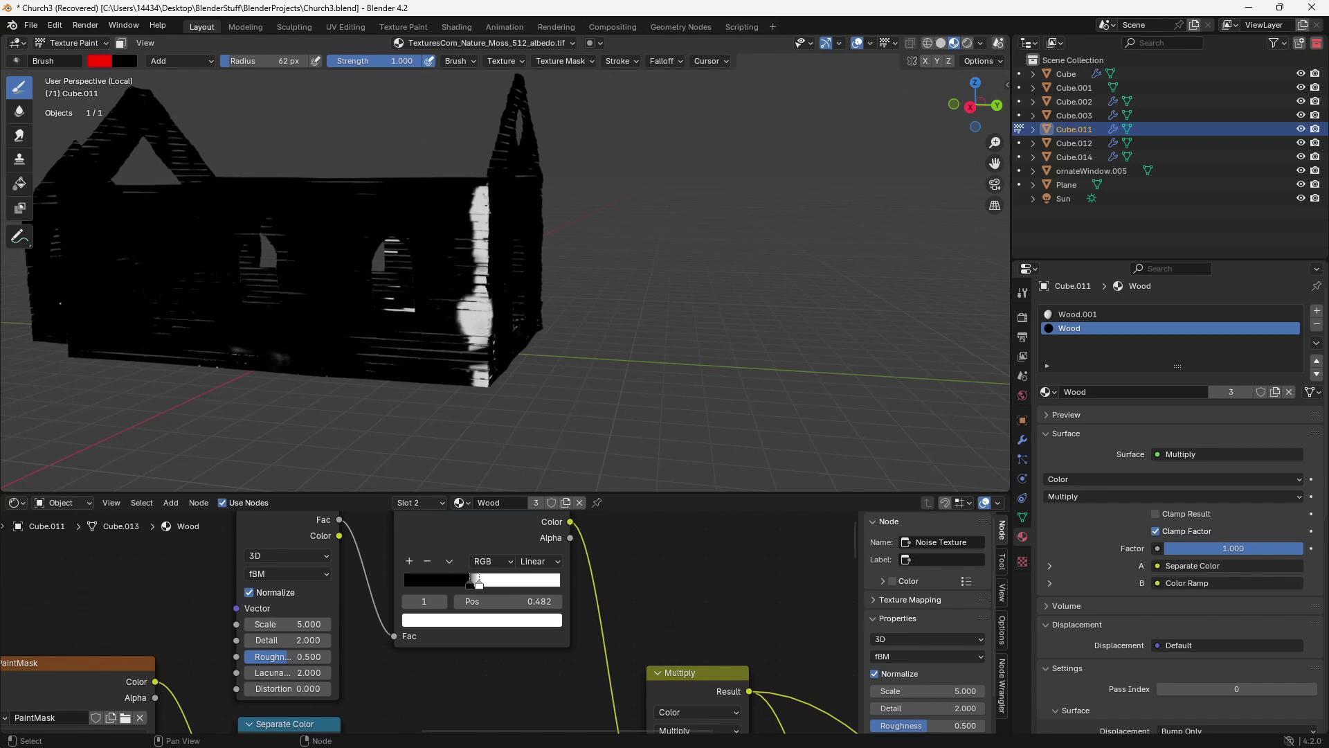
- Set the Noise Texture's scale to 26.700, detail to 13.700 and roughness to 0.758
{"action": "middle_click_drag", "start_coordinate": [332, 602], "coordinate": [434, 602]}
{"action": "left_click_drag", "start_coordinate": [389, 624], "coordinate": [471, 640]}
{"action": "left_click_drag", "start_coordinate": [391, 656], "coordinate": [412, 656]}
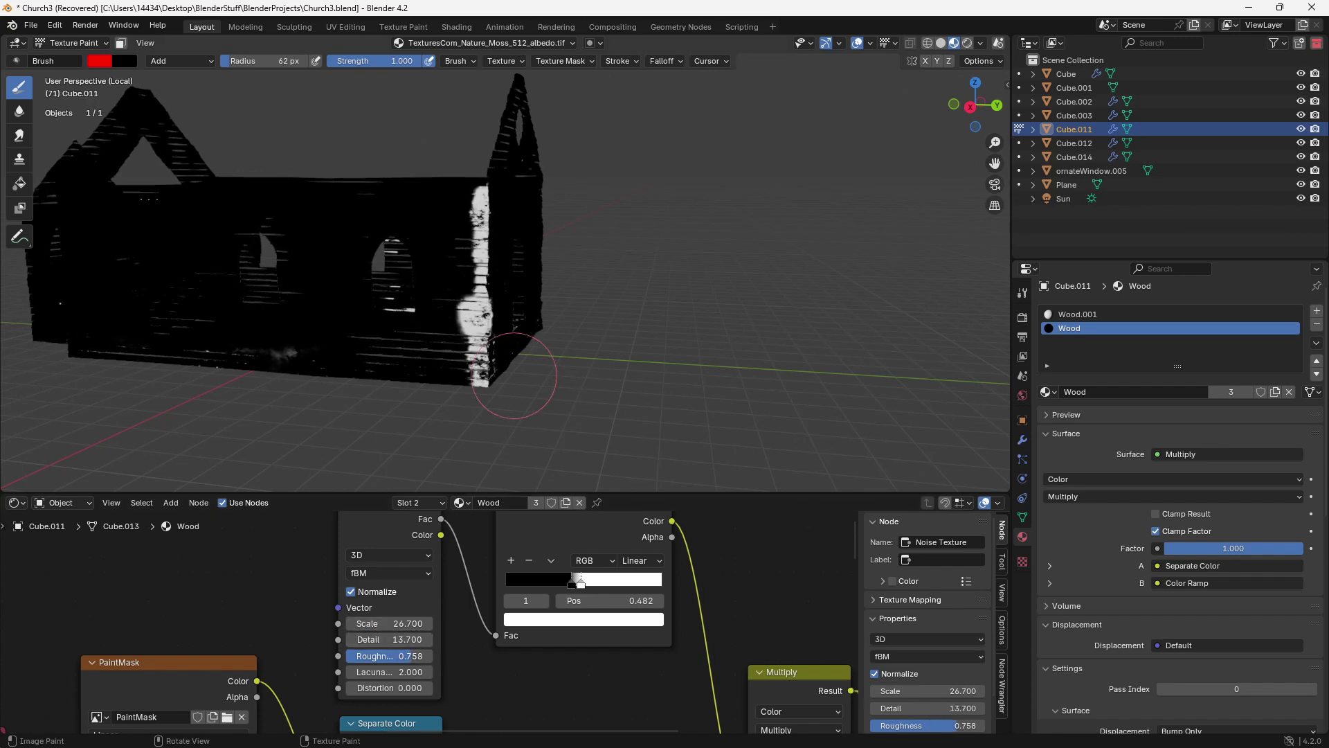
- Inspect the noise mask up close on the wall's corner, and route the final Mix Shader back to the Material Output
{"action": "scroll", "coordinate": [514, 376], "scroll_direction": "up", "scroll_amount": 3}
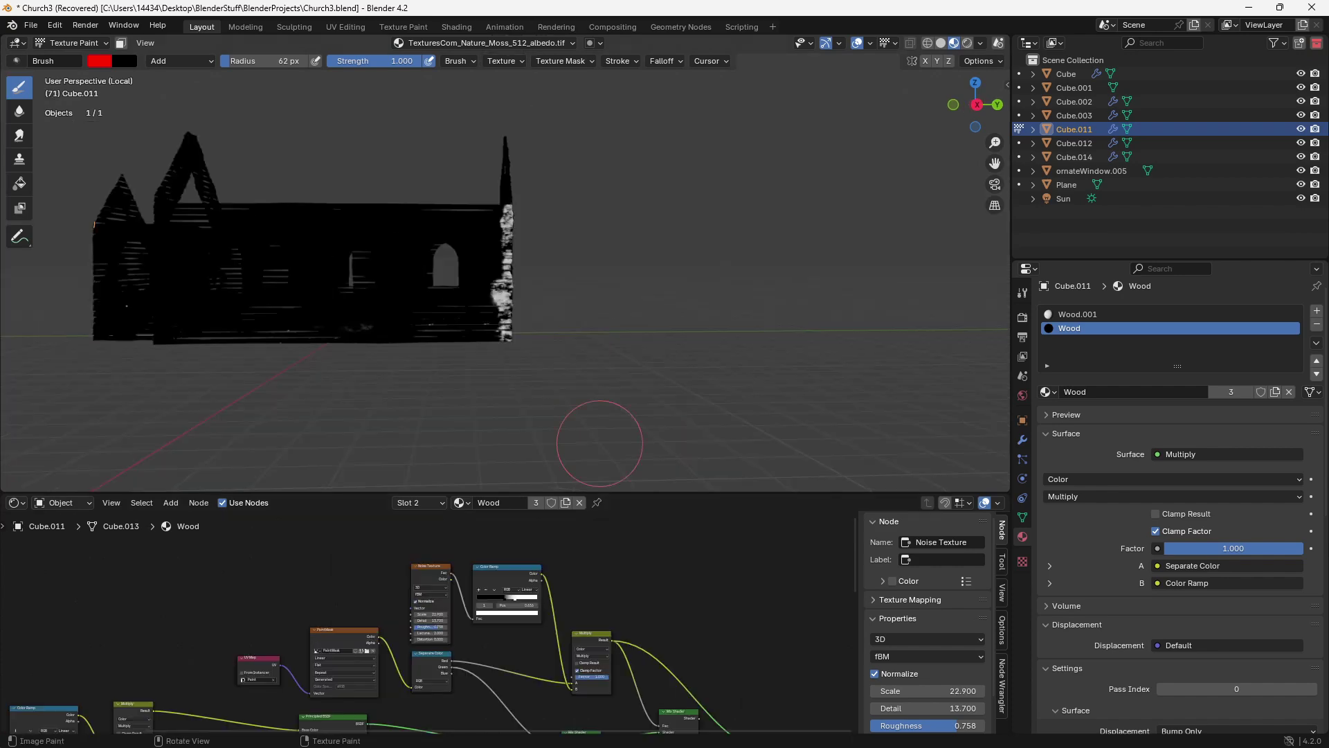
{"action": "scroll", "coordinate": [534, 326], "scroll_direction": "up", "scroll_amount": 5}
{"action": "middle_click_drag", "start_coordinate": [533, 326], "coordinate": [534, 326]}
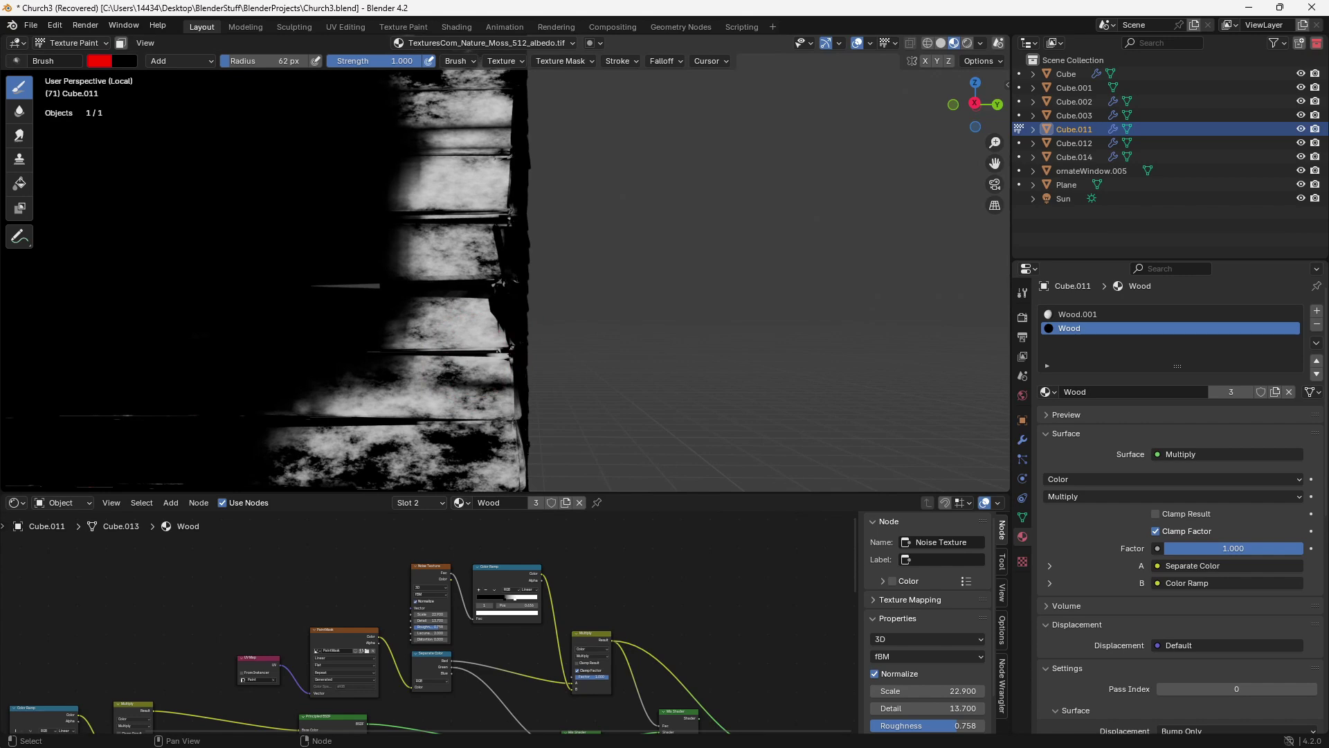
{"action": "middle_click_drag", "start_coordinate": [513, 665], "coordinate": [494, 603]}
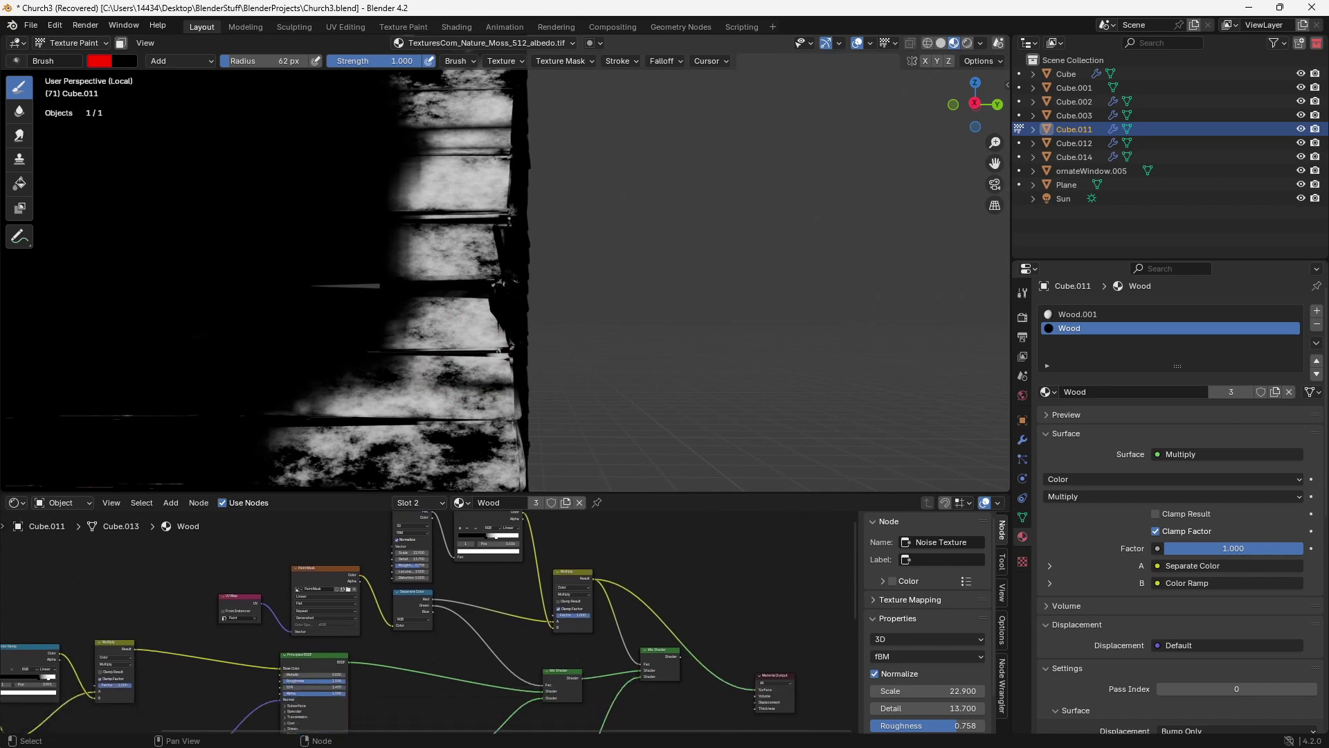
{"action": "middle_click_drag", "start_coordinate": [415, 623], "coordinate": [362, 602]}
{"action": "left_click", "coordinate": [605, 643], "text": "ctrl+shift"}
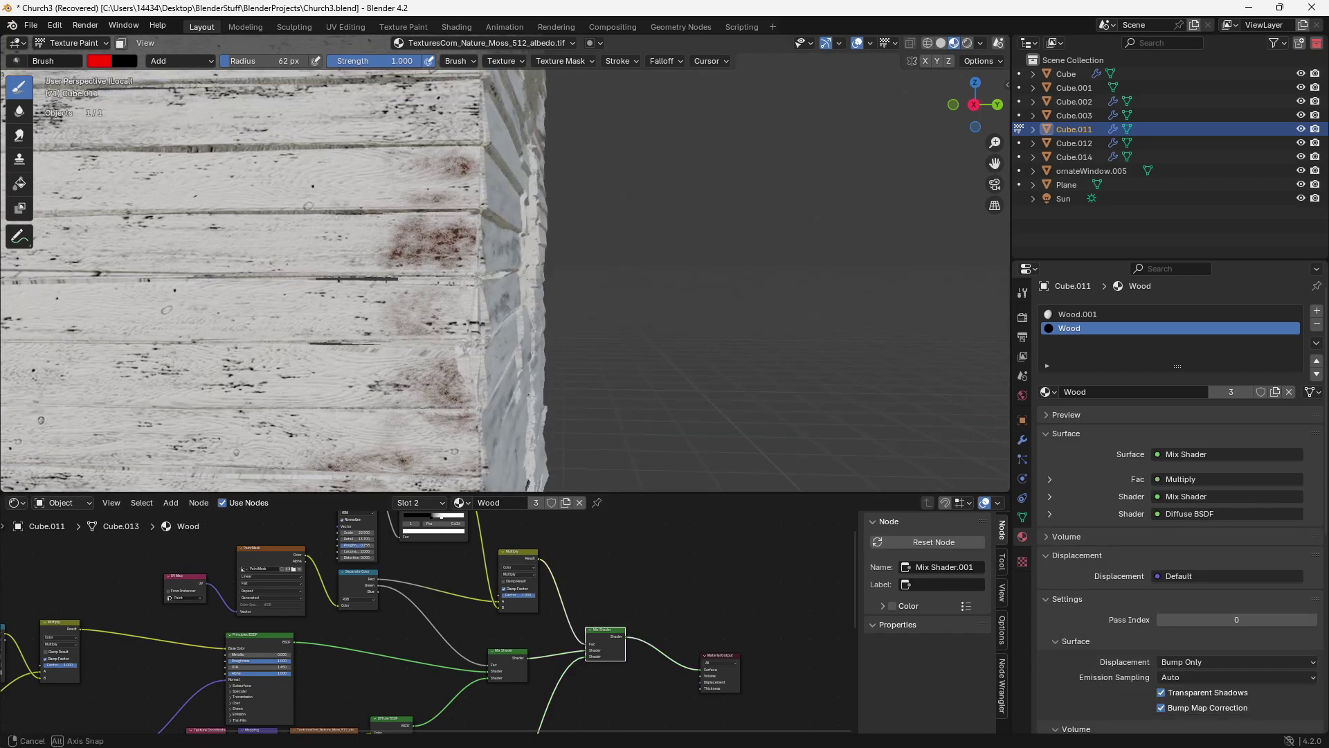
{"action": "middle_click_drag", "start_coordinate": [583, 341], "coordinate": [564, 366]}
{"action": "scroll", "coordinate": [562, 340], "scroll_direction": "down", "scroll_amount": 7}
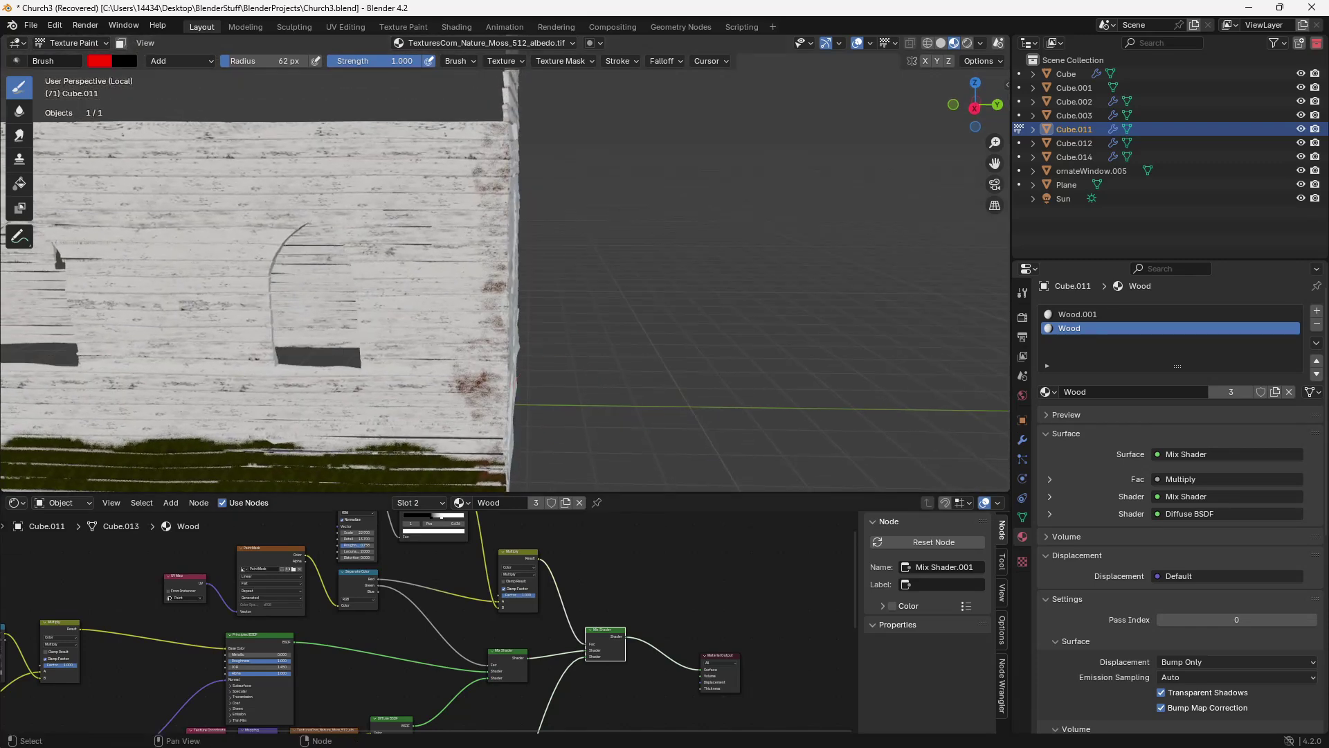
- Widen the soil coverage by moving the Color Ramp's black stop toward black and placing the white stop at 0.555
{"action": "middle_click_drag", "start_coordinate": [462, 638], "coordinate": [487, 693]}
{"action": "scroll", "coordinate": [486, 692], "scroll_direction": "down", "scroll_amount": 1}
{"action": "scroll", "coordinate": [434, 560], "scroll_direction": "up", "scroll_amount": 4}
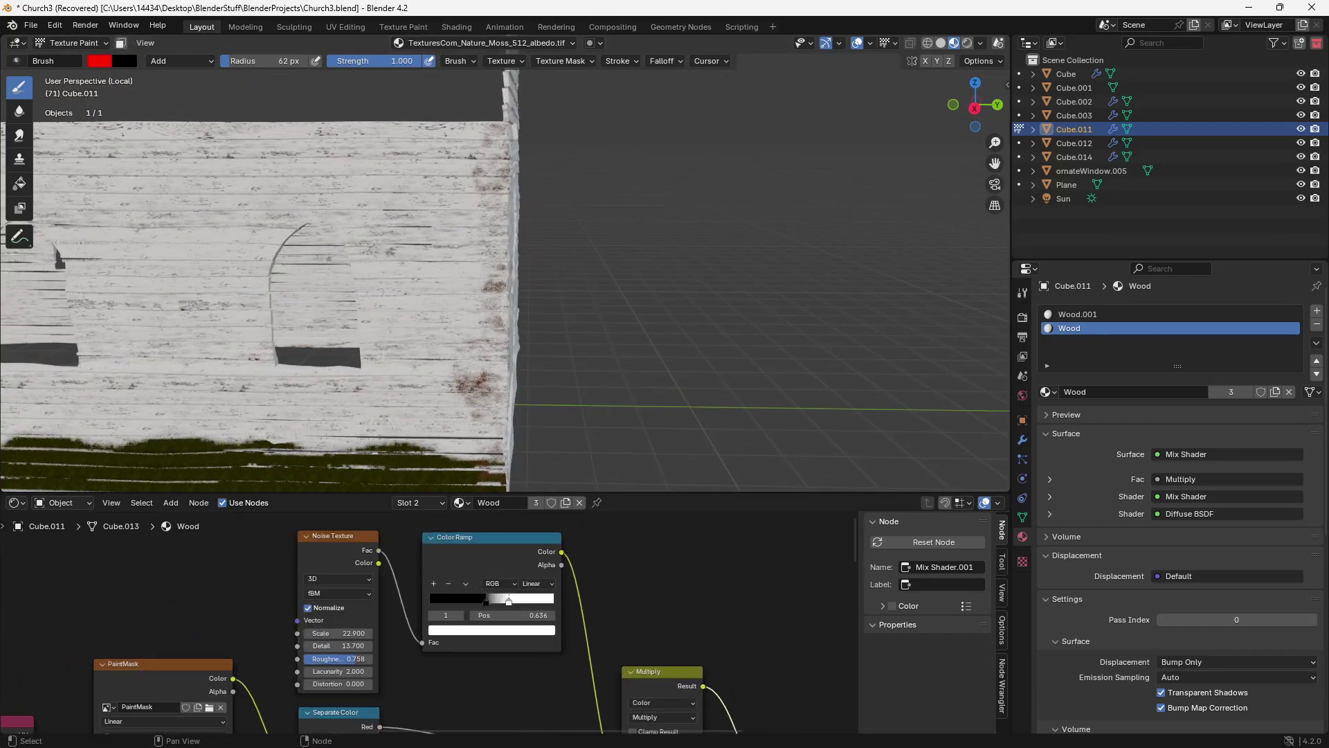
{"action": "left_click_drag", "start_coordinate": [486, 601], "coordinate": [491, 601]}
{"action": "left_click_drag", "start_coordinate": [509, 600], "coordinate": [468, 600]}
{"action": "left_click", "coordinate": [498, 600]}
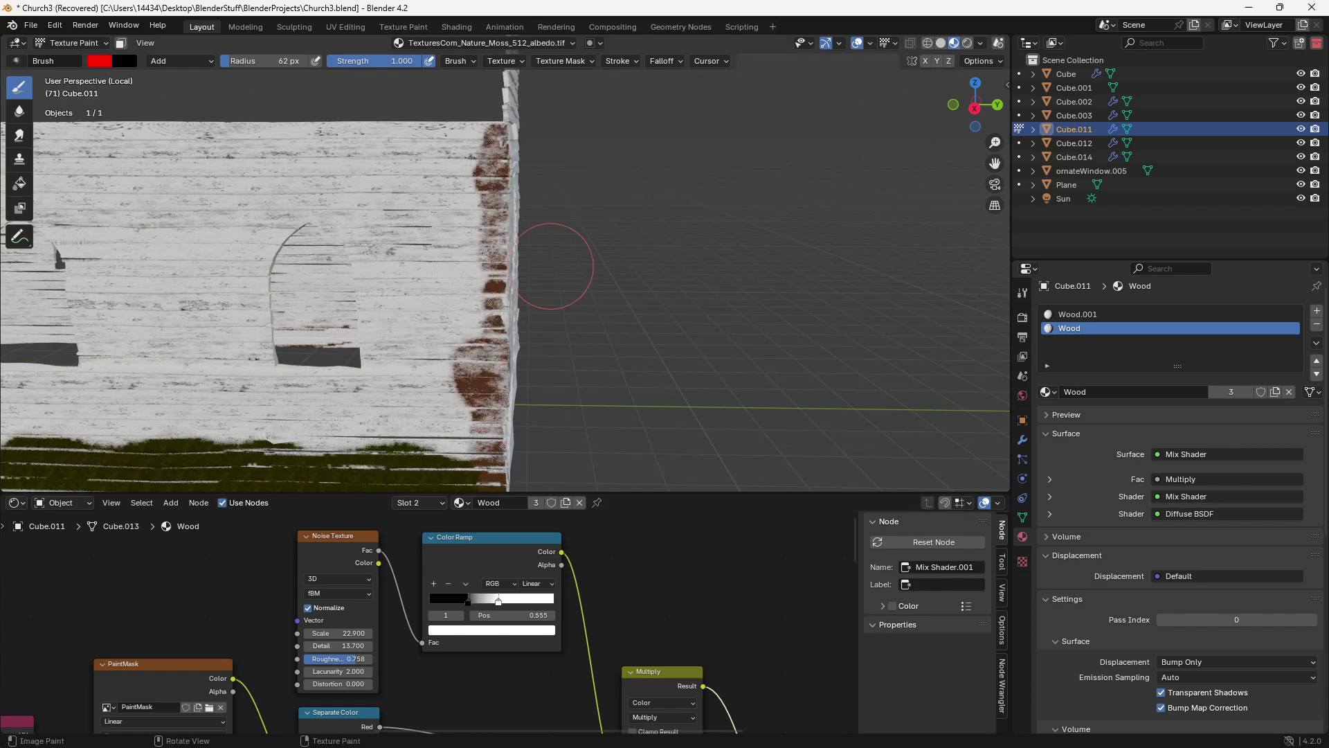
- Inspect the soil patches on the church corner and move the Color Ramp's black stop to 0.450
{"action": "scroll", "coordinate": [647, 312], "scroll_direction": "down", "scroll_amount": 6}
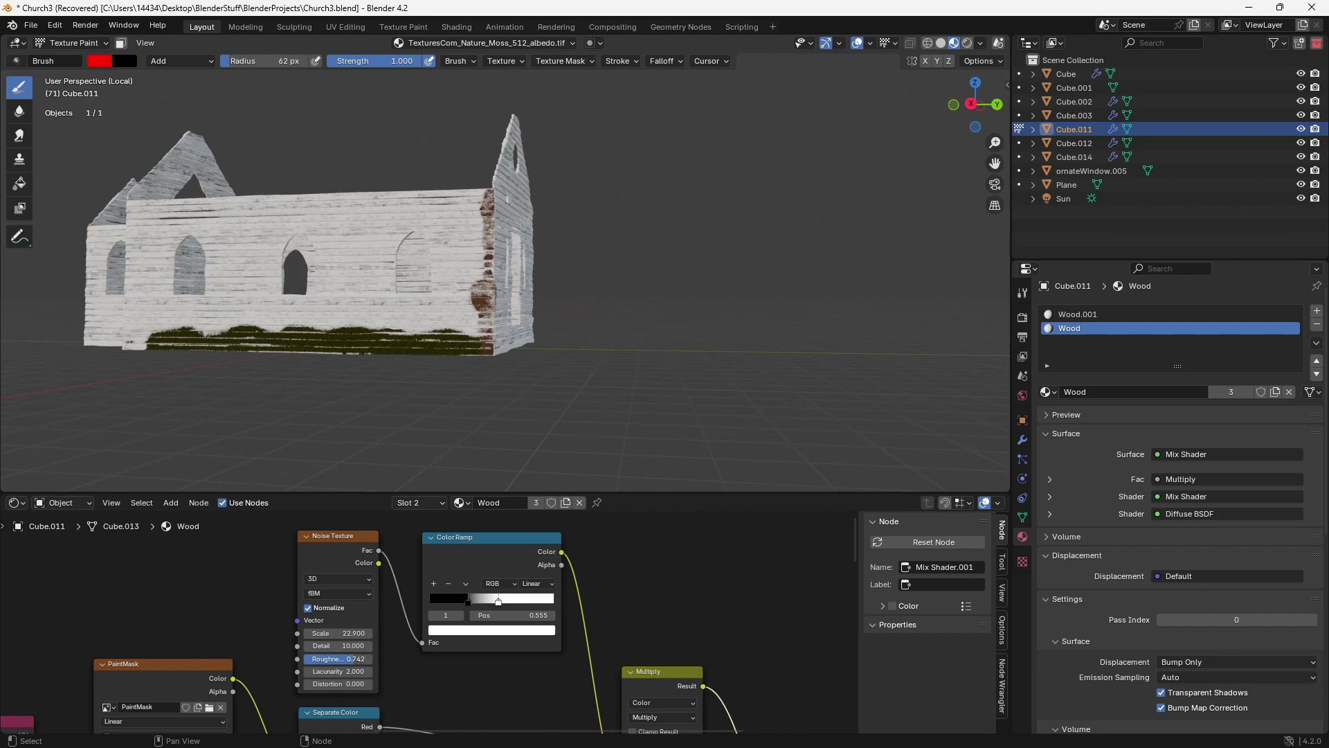
{"action": "scroll", "coordinate": [529, 325], "scroll_direction": "up", "scroll_amount": 7}
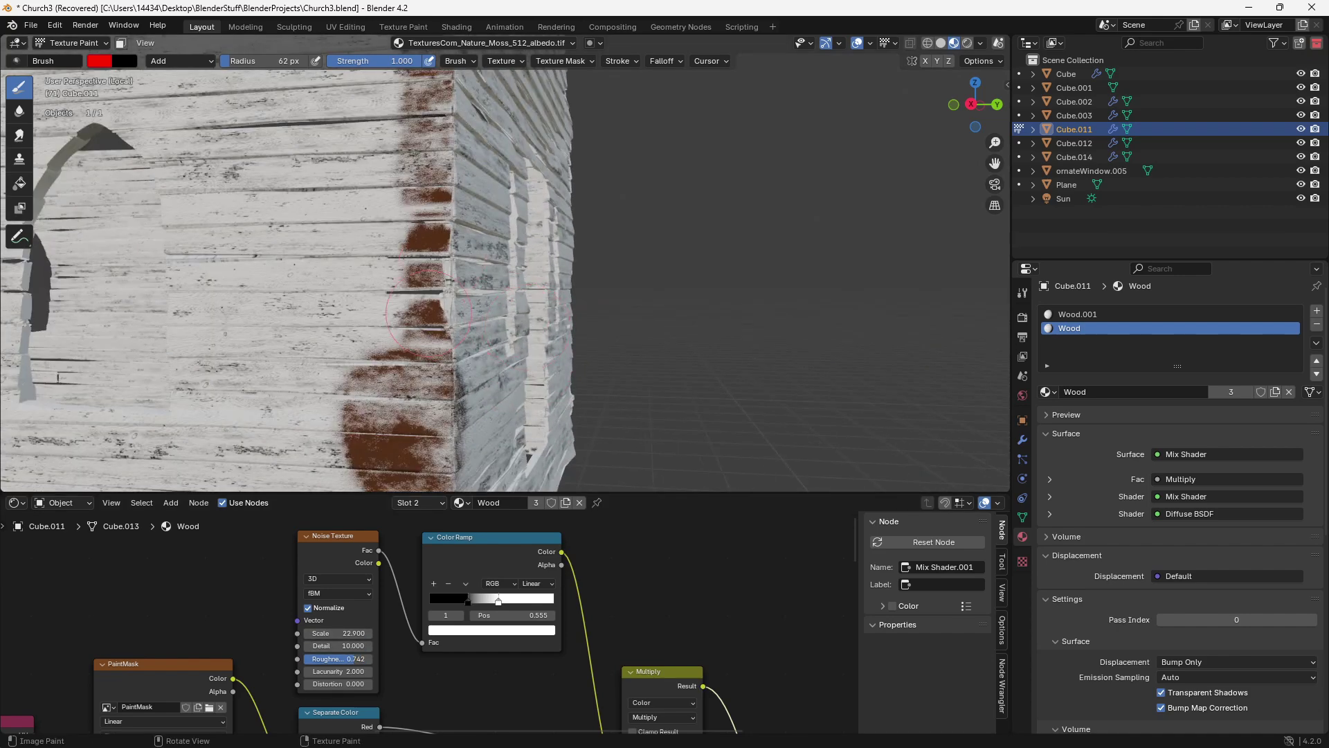
{"action": "scroll", "coordinate": [433, 296], "scroll_direction": "up", "scroll_amount": 3}
{"action": "left_click_drag", "start_coordinate": [468, 600], "coordinate": [485, 600]}
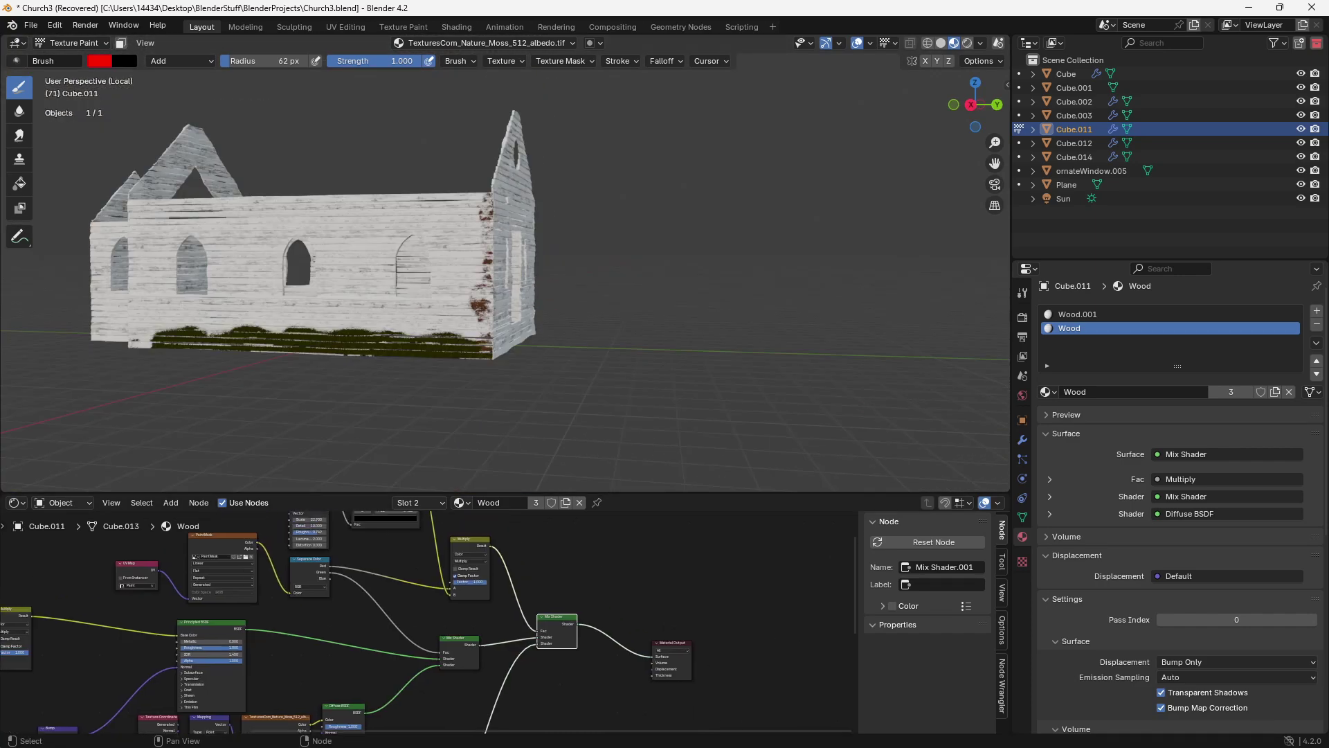
- Shift both Mix Shader nodes over to make room for another mask node
{"action": "left_click_drag", "start_coordinate": [564, 627], "coordinate": [577, 621]}
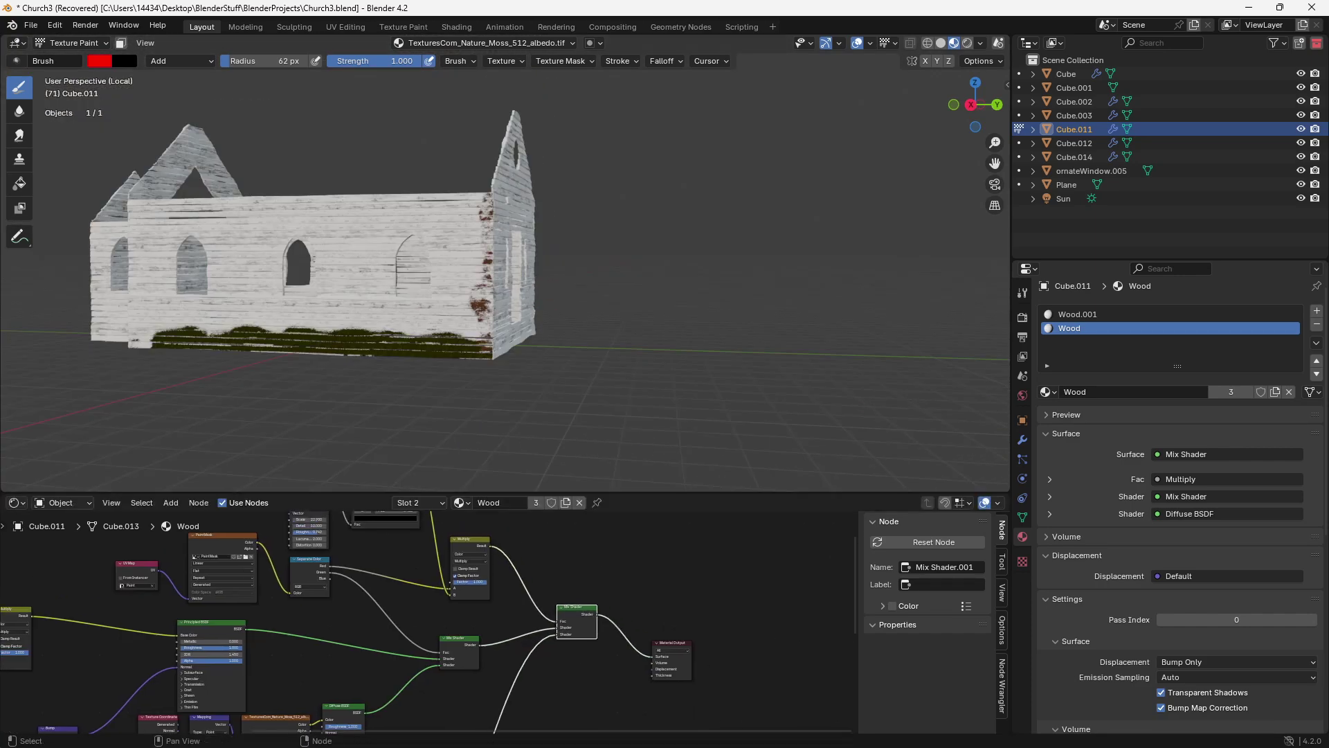
{"action": "left_click_drag", "start_coordinate": [458, 642], "coordinate": [499, 641]}
{"action": "middle_click_drag", "start_coordinate": [408, 596], "coordinate": [417, 615]}
{"action": "scroll", "coordinate": [417, 614], "scroll_direction": "up", "scroll_amount": 2}
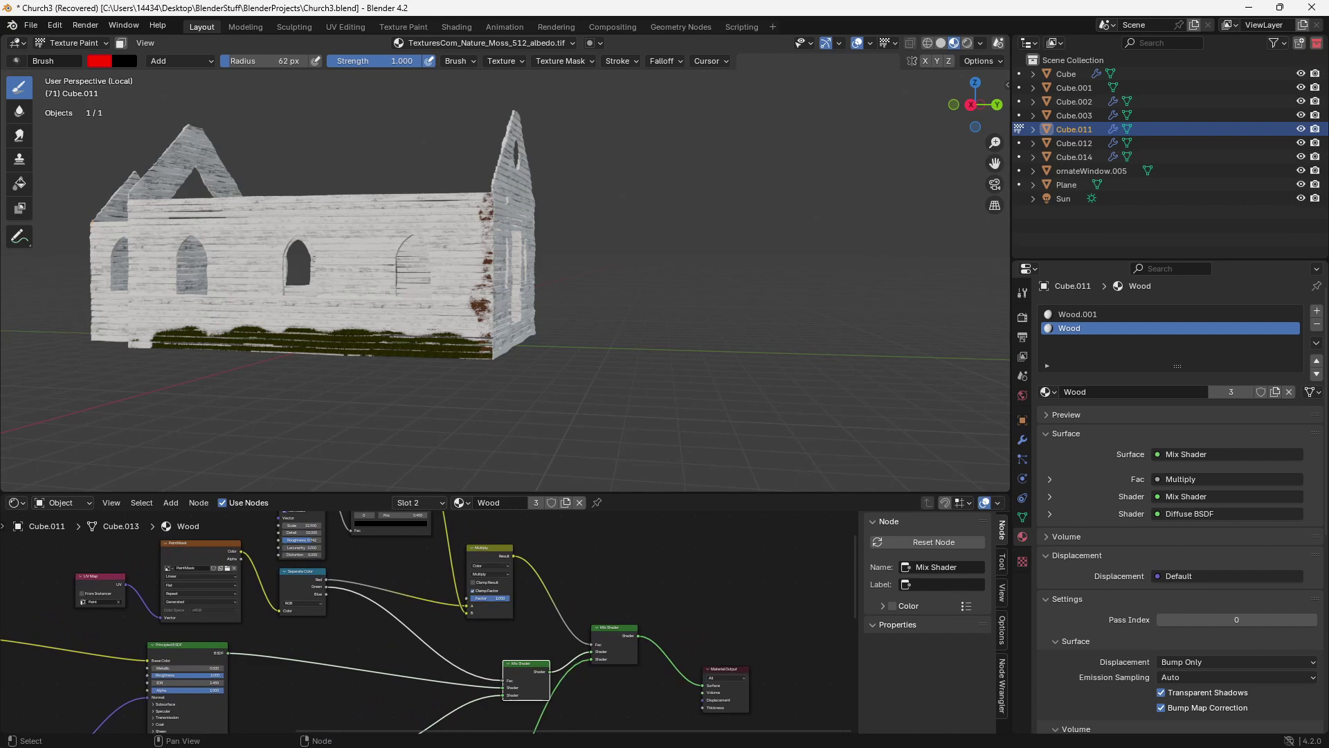
- Duplicate the Multiply node for the green channel feeding the moss Mix Shader's Fac, and connect the Color Ramp to its B input
{"action": "left_click", "coordinate": [490, 562]}
{"action": "key", "text": "shift+d"}
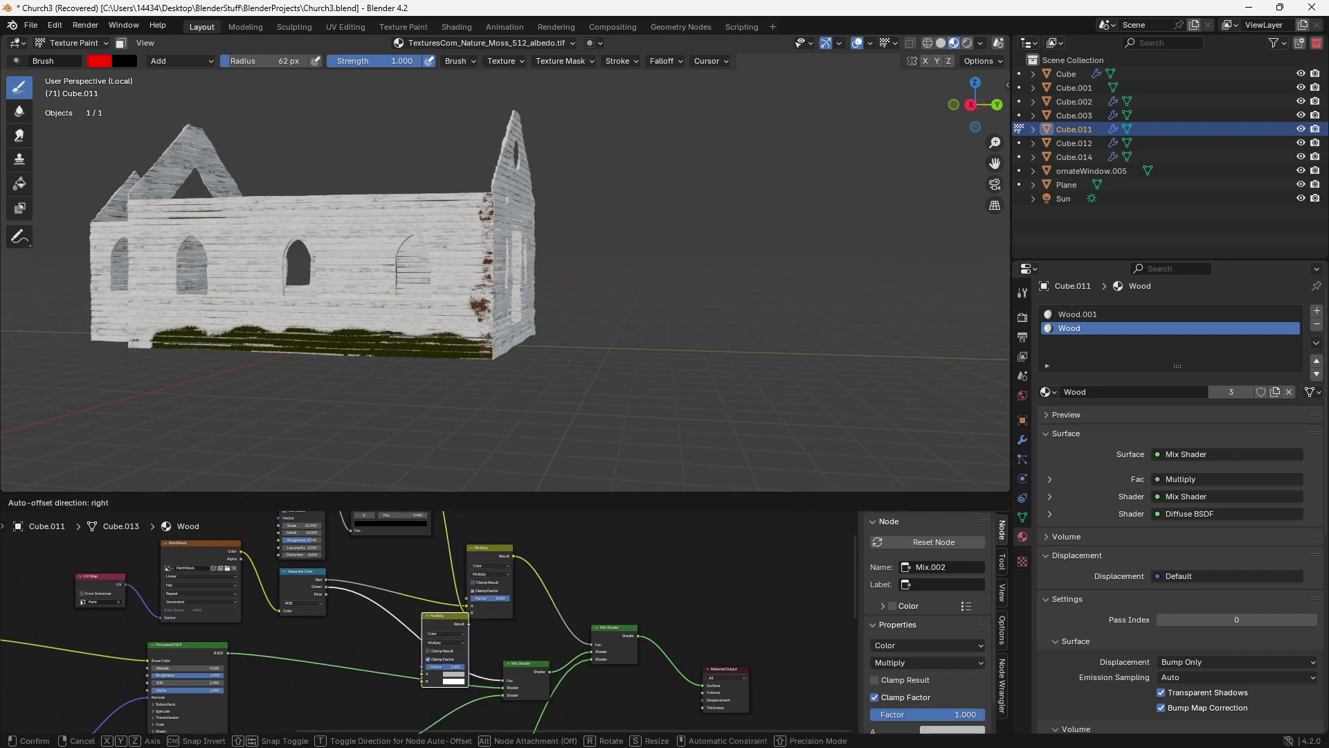
{"action": "left_click", "coordinate": [444, 630]}
{"action": "middle_click_drag", "start_coordinate": [444, 630], "coordinate": [494, 669]}
{"action": "mouse_move", "coordinate": [481, 518]}
{"action": "left_mouse_down"}
{"action": "mouse_move", "coordinate": [473, 706]}
{"action": "mouse_move", "coordinate": [471, 659]}
{"action": "left_mouse_up"}
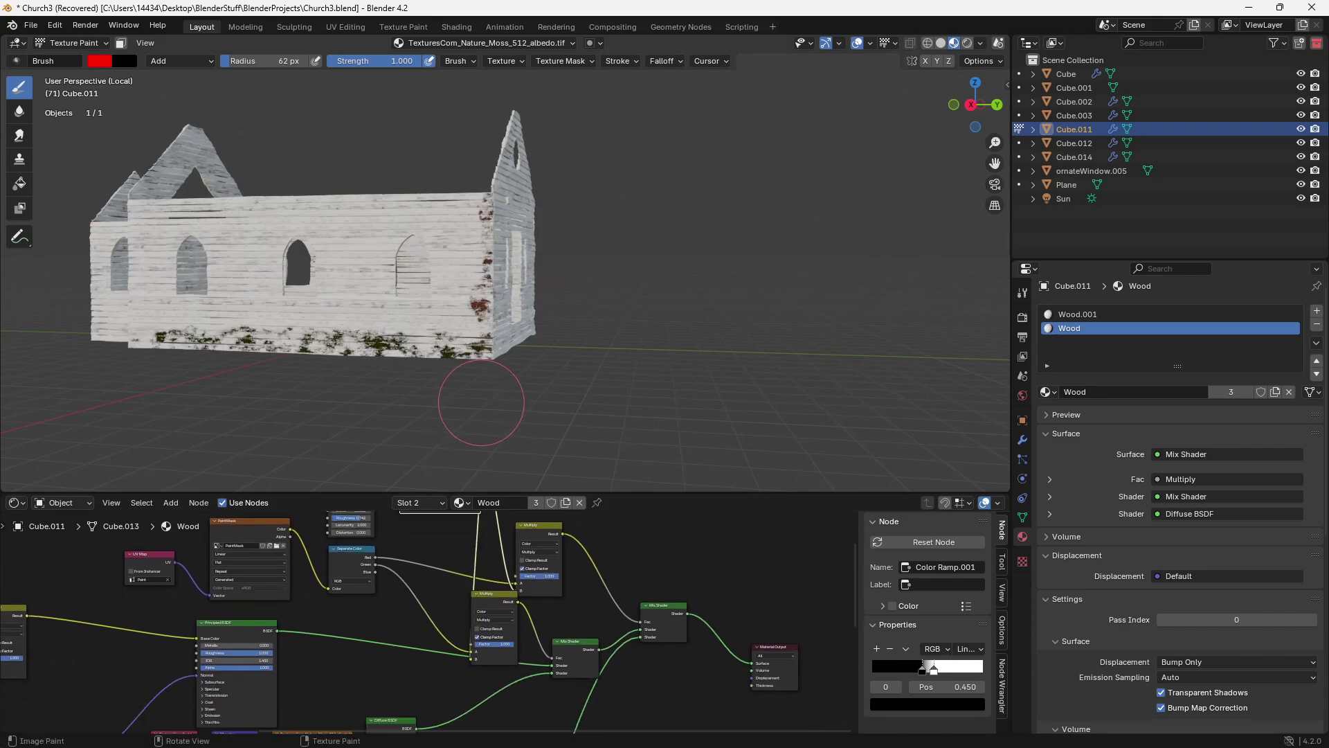
- Set the Noise Texture's scale to 13.500 and roughness to 0.850 while checking the moss and soil breakup
{"action": "scroll", "coordinate": [484, 387], "scroll_direction": "up", "scroll_amount": 5}
{"action": "middle_click_drag", "start_coordinate": [381, 537], "coordinate": [423, 624]}
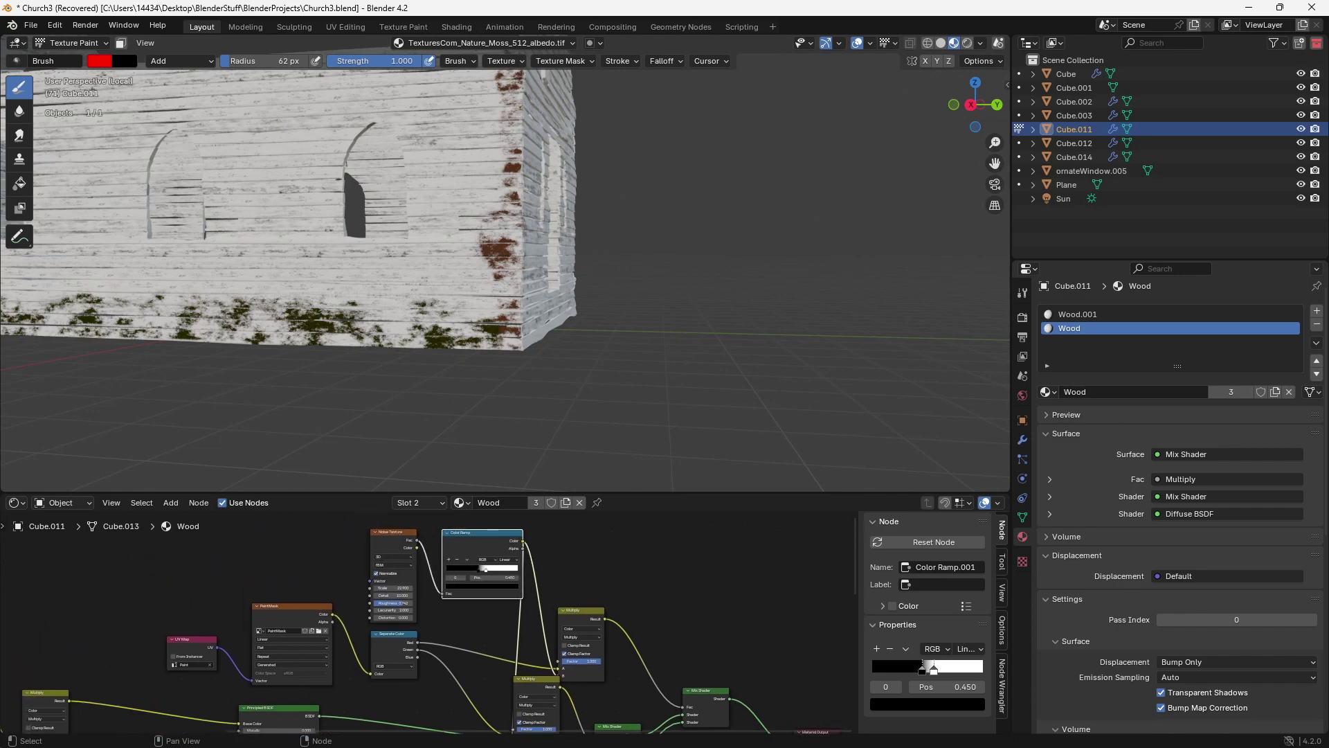
{"action": "scroll", "coordinate": [423, 624], "scroll_direction": "up", "scroll_amount": 3}
{"action": "mouse_move", "coordinate": [385, 579]}
{"action": "left_mouse_down"}
{"action": "mouse_move", "coordinate": [419, 579]}
{"action": "mouse_move", "coordinate": [387, 579]}
{"action": "mouse_move", "coordinate": [389, 598]}
{"action": "left_mouse_up"}
{"action": "middle_click_drag", "start_coordinate": [494, 385], "coordinate": [498, 357]}
- Move the Noise Texture and Color Ramp nodes apart to leave a gap between them
{"action": "middle_click_drag", "start_coordinate": [443, 554], "coordinate": [488, 608]}
{"action": "left_click_drag", "start_coordinate": [426, 583], "coordinate": [289, 524]}
{"action": "middle_click_drag", "start_coordinate": [290, 524], "coordinate": [320, 495]}
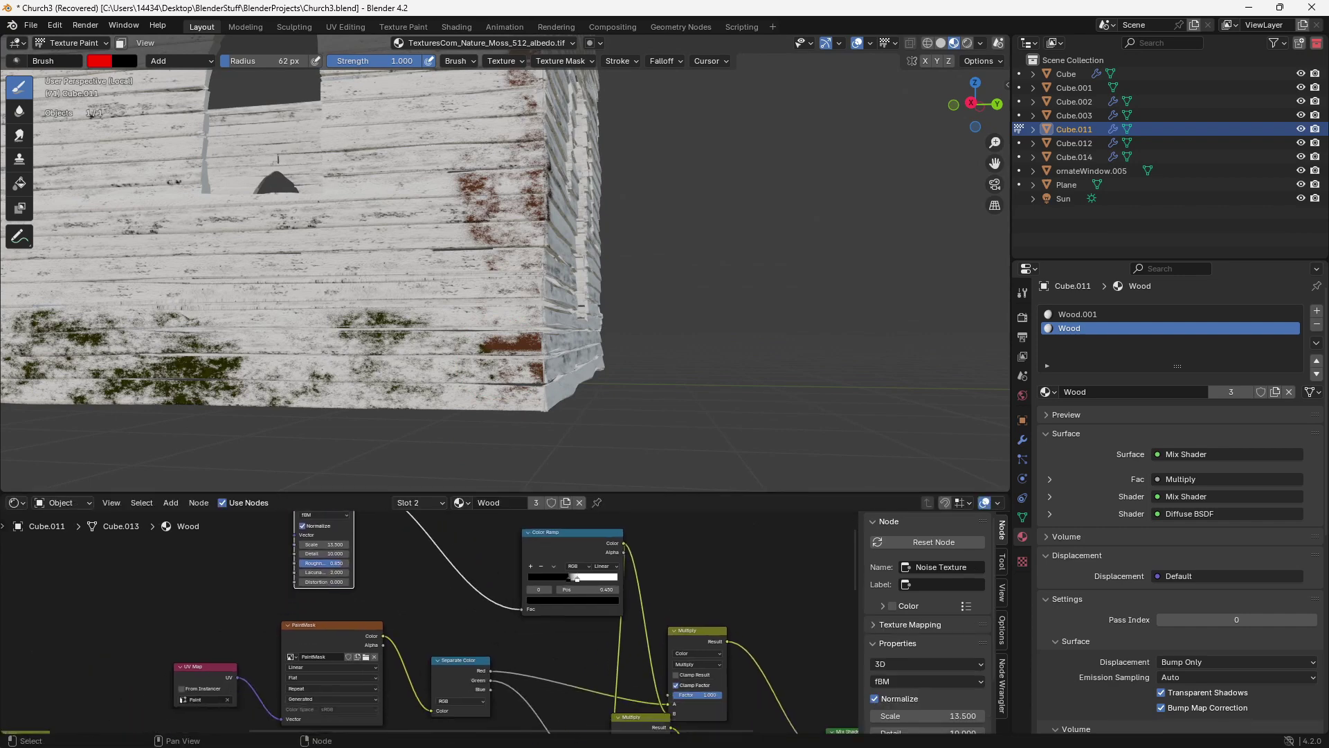
{"action": "left_click", "coordinate": [339, 609]}
{"action": "mouse_move", "coordinate": [328, 632]}
{"action": "middle_mouse_down"}
{"action": "mouse_move", "coordinate": [339, 609]}
{"action": "mouse_move", "coordinate": [341, 689]}
{"action": "middle_mouse_up"}
{"action": "left_click_drag", "start_coordinate": [564, 597], "coordinate": [529, 562]}
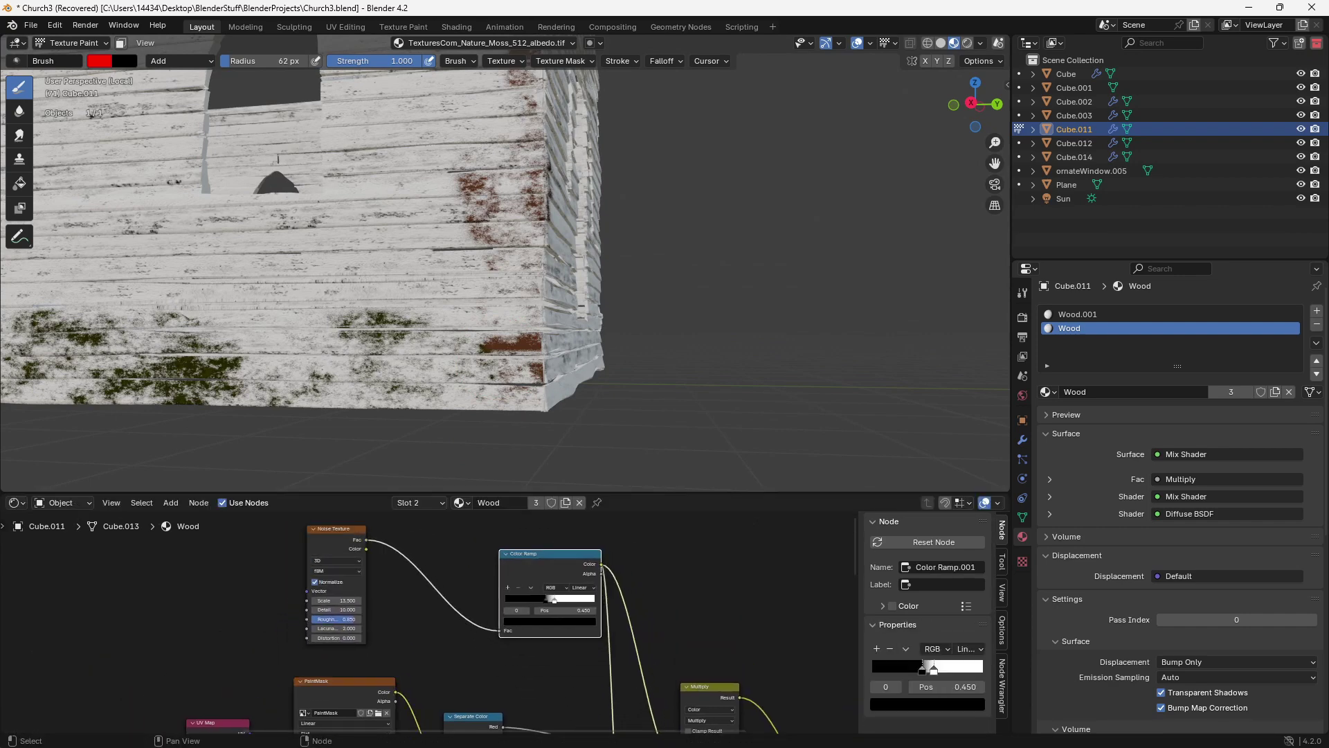
- Insert a duplicate Separate Color node between the Noise Texture and Color Ramp, and feed it from the noise's Color output
{"action": "middle_click_drag", "start_coordinate": [497, 731], "coordinate": [508, 678]}
{"action": "left_click", "coordinate": [481, 664]}
{"action": "key", "text": "shift+d"}
{"action": "left_click", "coordinate": [446, 529]}
{"action": "middle_click_drag", "start_coordinate": [446, 529], "coordinate": [483, 592]}
{"action": "scroll", "coordinate": [482, 591], "scroll_direction": "up", "scroll_amount": 2}
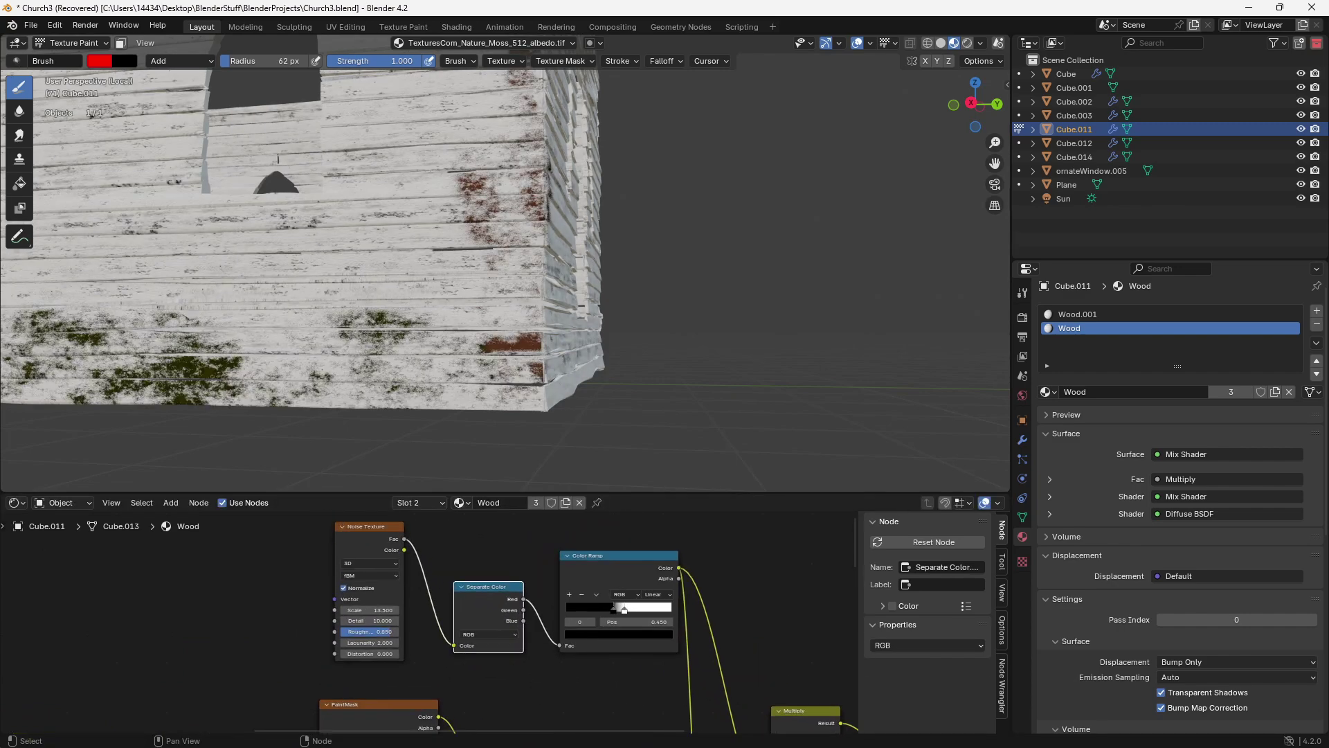
{"action": "left_click_drag", "start_coordinate": [404, 550], "coordinate": [430, 582]}
{"action": "left_click_drag", "start_coordinate": [453, 645], "coordinate": [454, 646]}
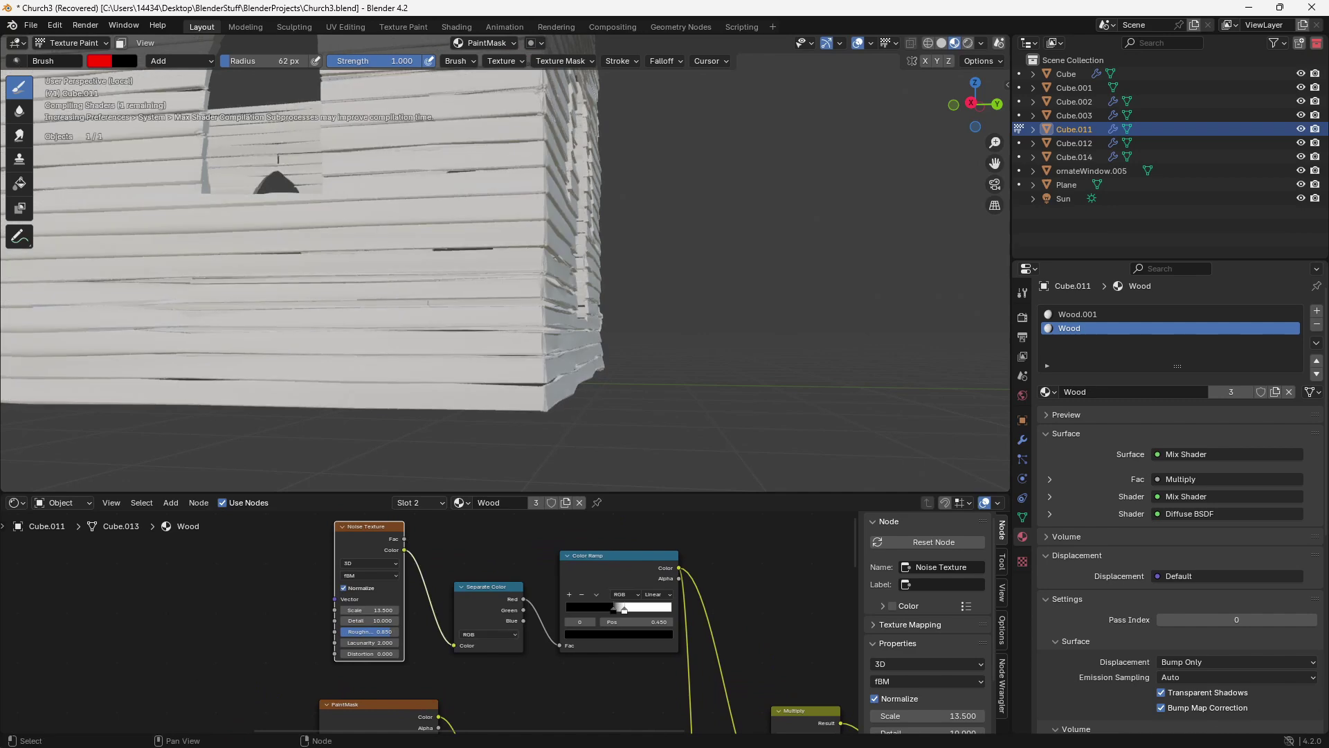
- Preview the red, green and blue outputs of the noise's Separate Color node on the model
{"action": "left_click", "coordinate": [486, 608], "text": "ctrl+shift"}
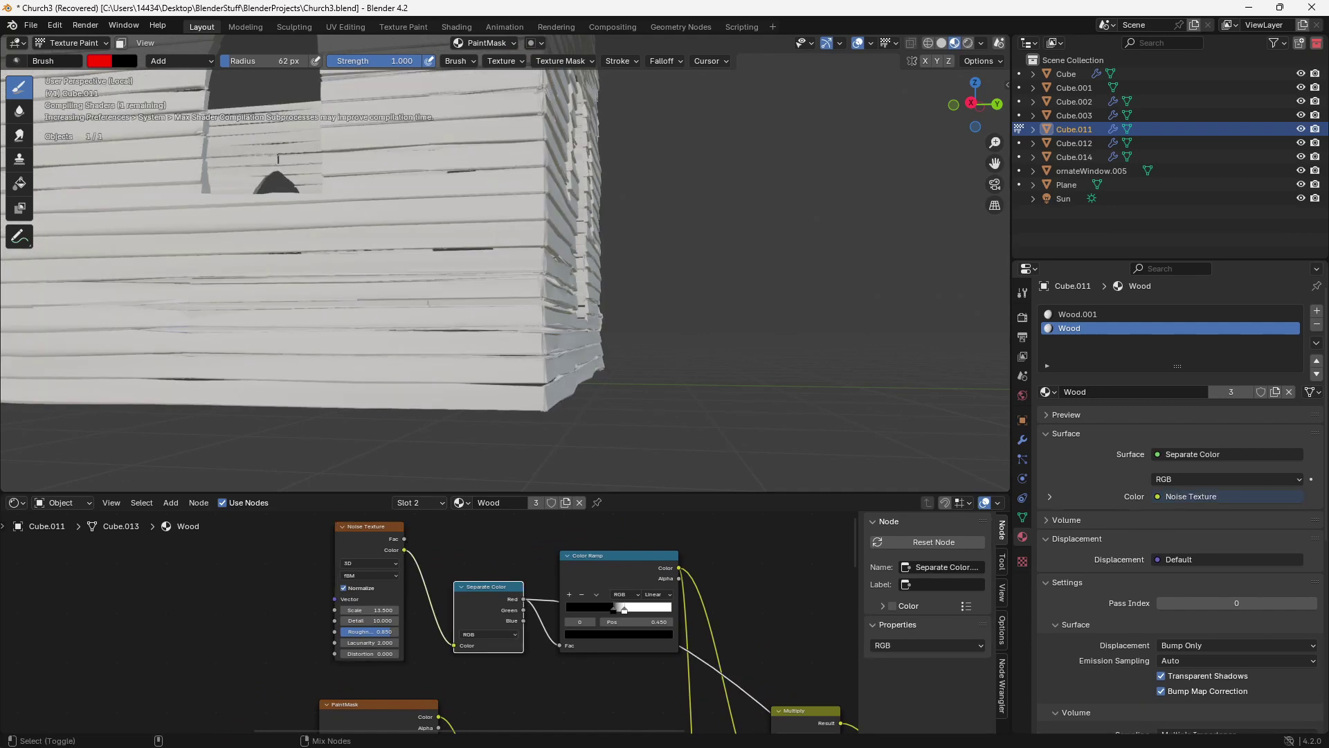
{"action": "left_click", "coordinate": [486, 608], "text": "ctrl+shift"}
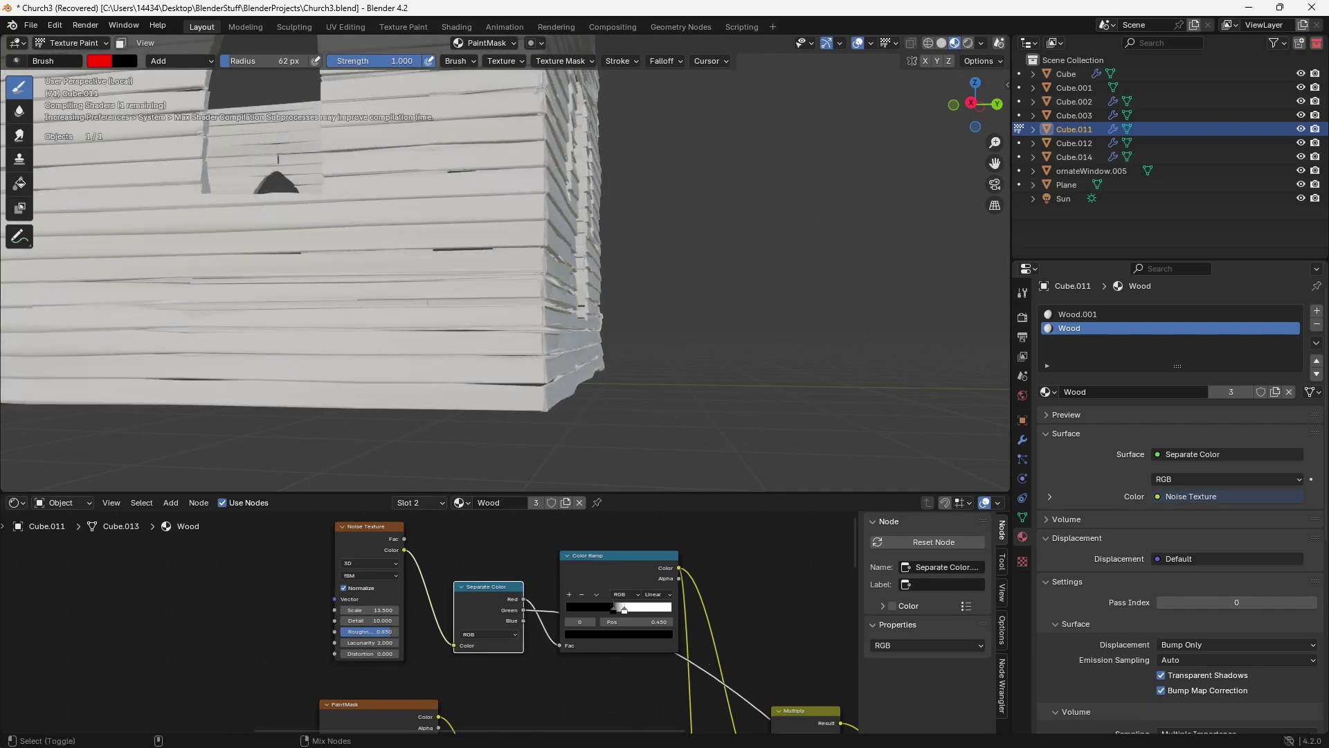
{"action": "left_click", "coordinate": [486, 608], "text": "ctrl+shift"}
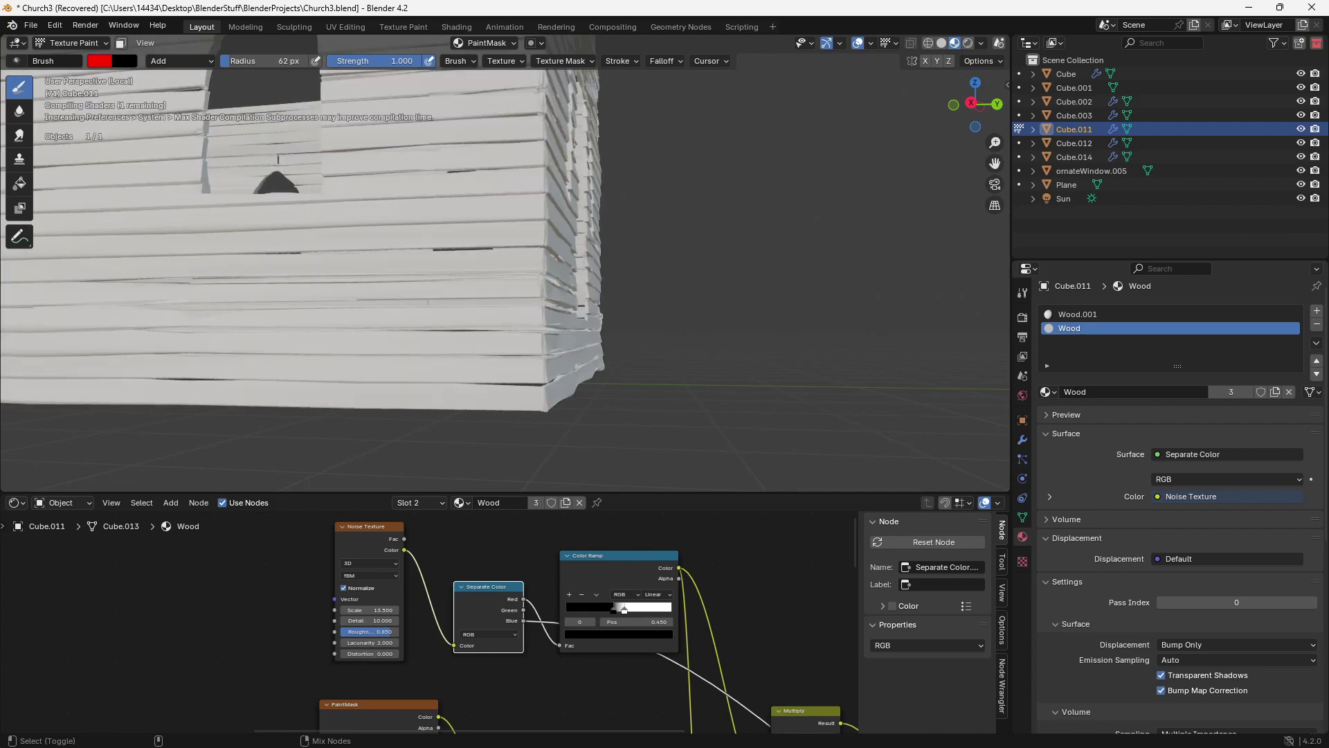
- Move the Color Ramp up, duplicate it below, and drive the copy from the noise's Separate Color Green output
{"action": "scroll", "coordinate": [337, 569], "scroll_direction": "down", "scroll_amount": 5}
{"action": "left_click_drag", "start_coordinate": [519, 567], "coordinate": [564, 533]}
{"action": "key", "text": "shift+d"}
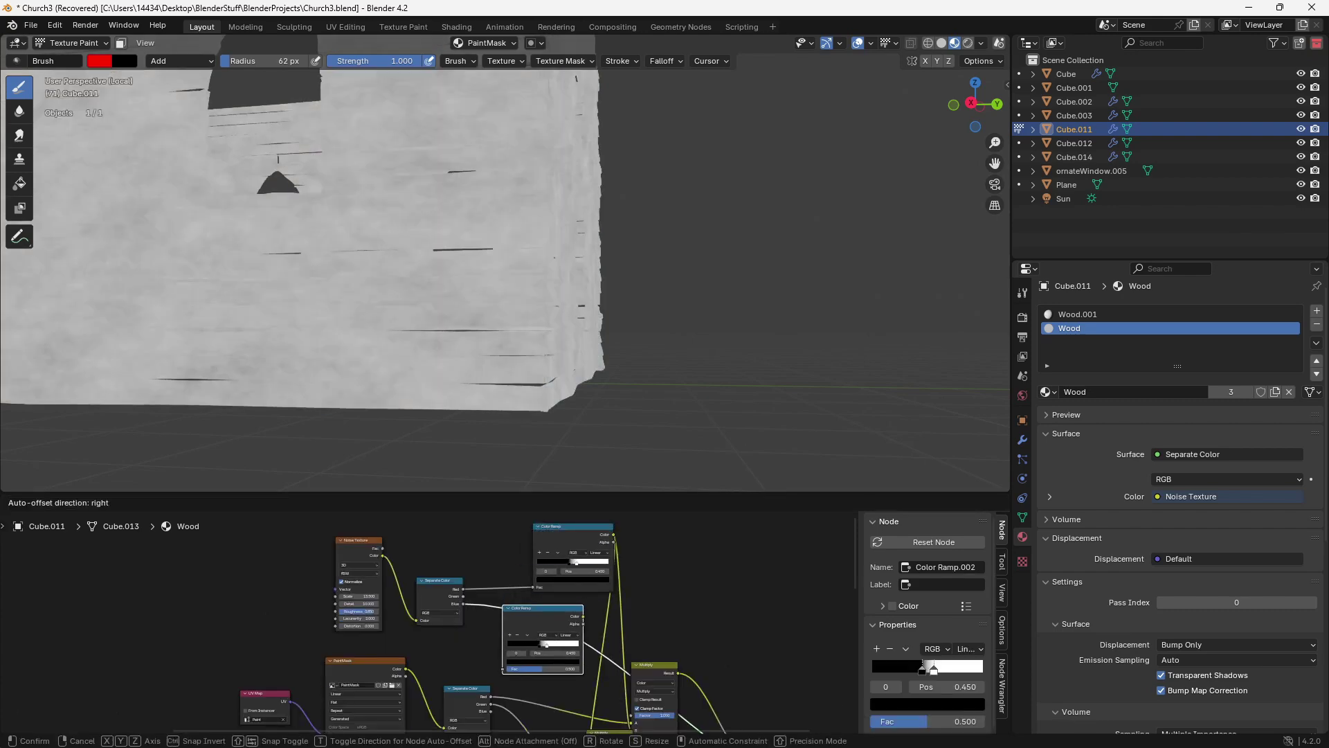
{"action": "left_click", "coordinate": [525, 608]}
{"action": "left_click_drag", "start_coordinate": [463, 596], "coordinate": [494, 662]}
{"action": "middle_click_drag", "start_coordinate": [498, 657], "coordinate": [427, 586]}
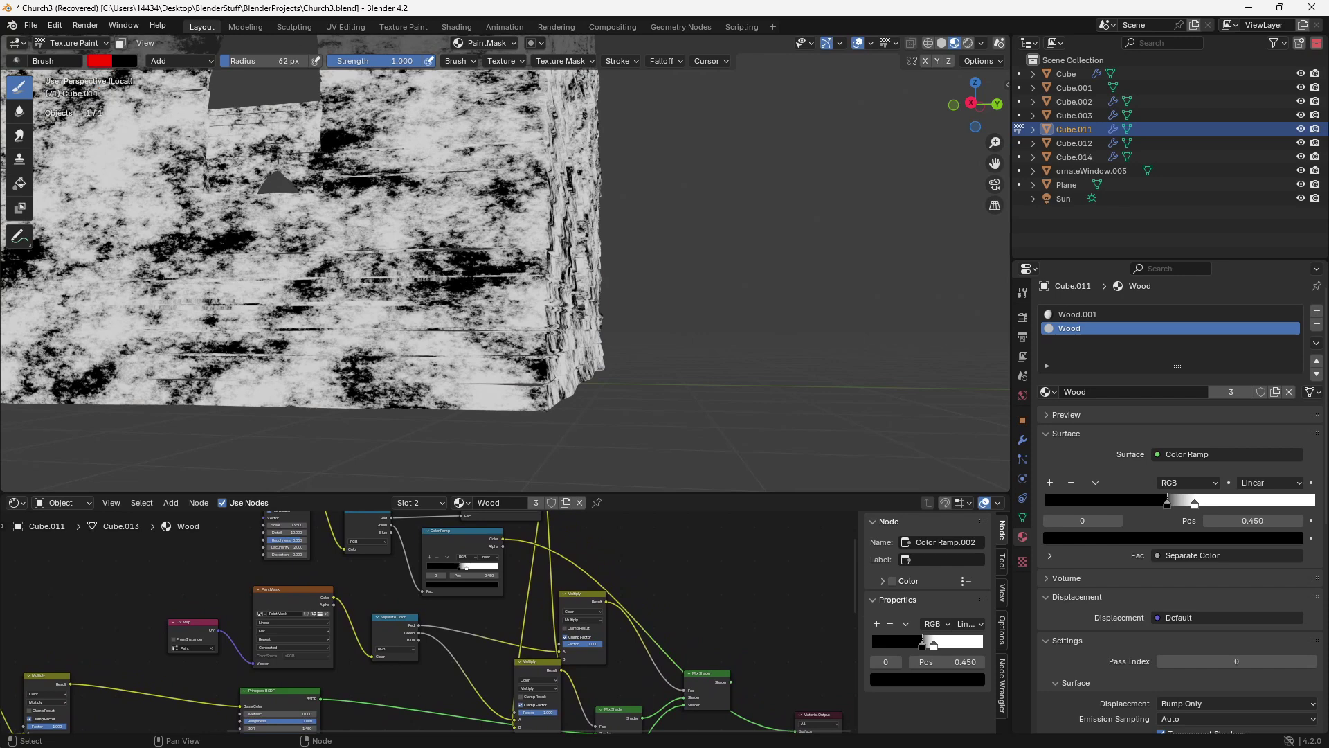
- Connect the original Color Ramp to the soil Multiply's B input and the duplicated Color Ramp to the moss Multiply's B input
{"action": "left_click_drag", "start_coordinate": [585, 594], "coordinate": [587, 596]}
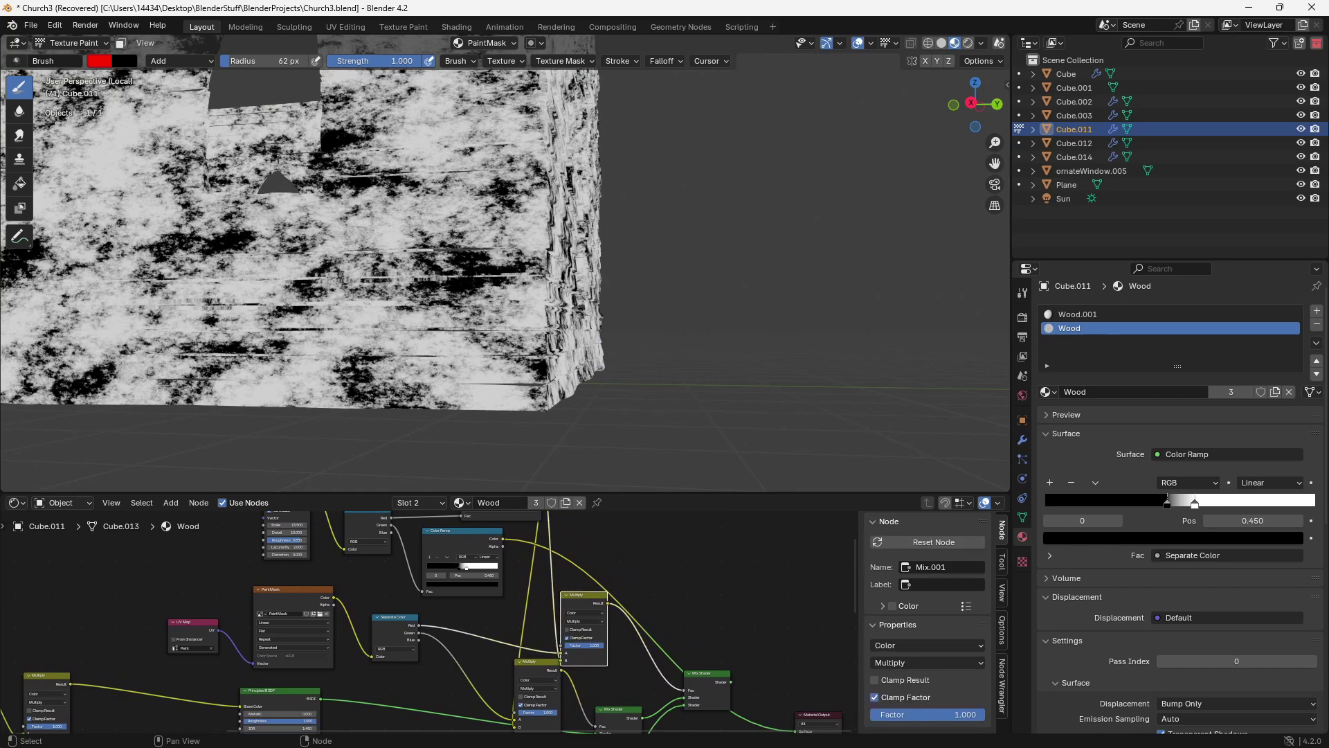
{"action": "left_click_drag", "start_coordinate": [503, 539], "coordinate": [515, 547]}
{"action": "left_click_drag", "start_coordinate": [558, 659], "coordinate": [560, 660]}
{"action": "middle_click_drag", "start_coordinate": [558, 623], "coordinate": [584, 675]}
{"action": "left_click_drag", "start_coordinate": [568, 516], "coordinate": [587, 711]}
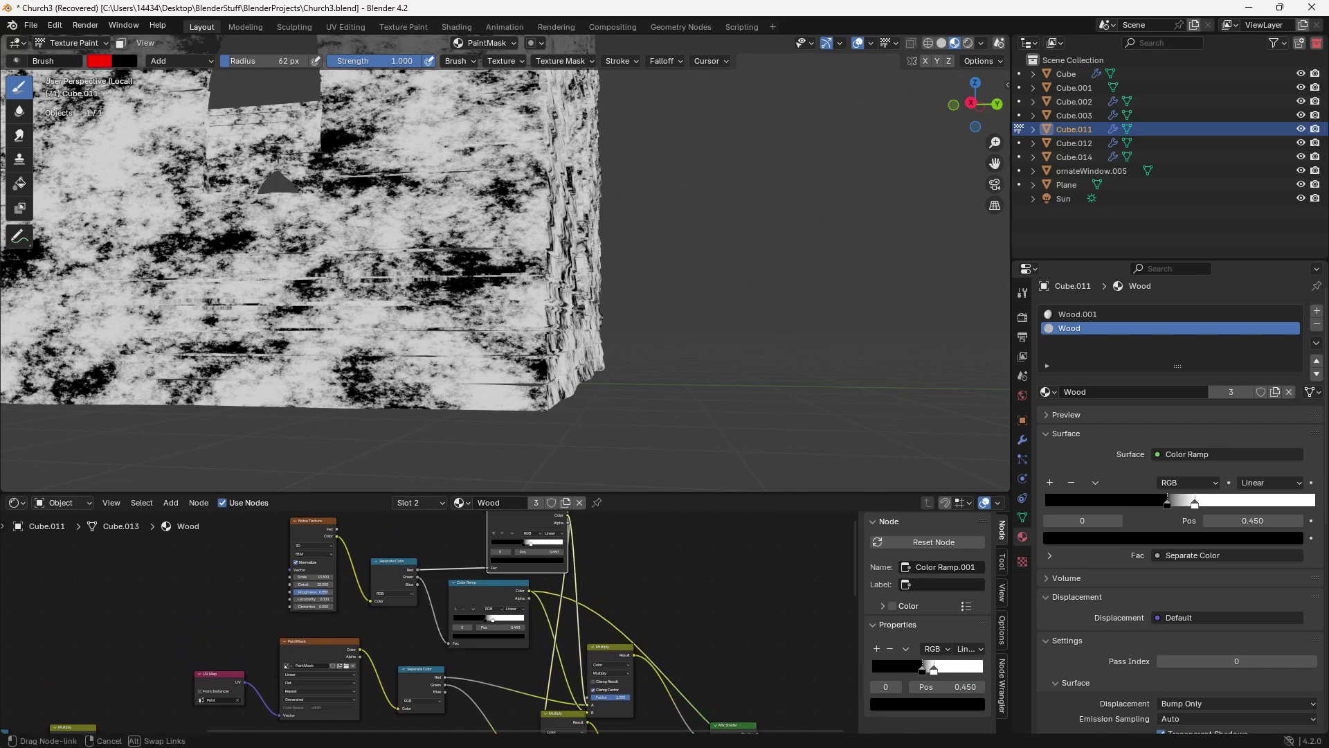
{"action": "middle_click_drag", "start_coordinate": [587, 707], "coordinate": [599, 636]}
{"action": "left_click_drag", "start_coordinate": [541, 518], "coordinate": [552, 707]}
{"action": "scroll", "coordinate": [429, 621], "scroll_direction": "down", "scroll_amount": 2}
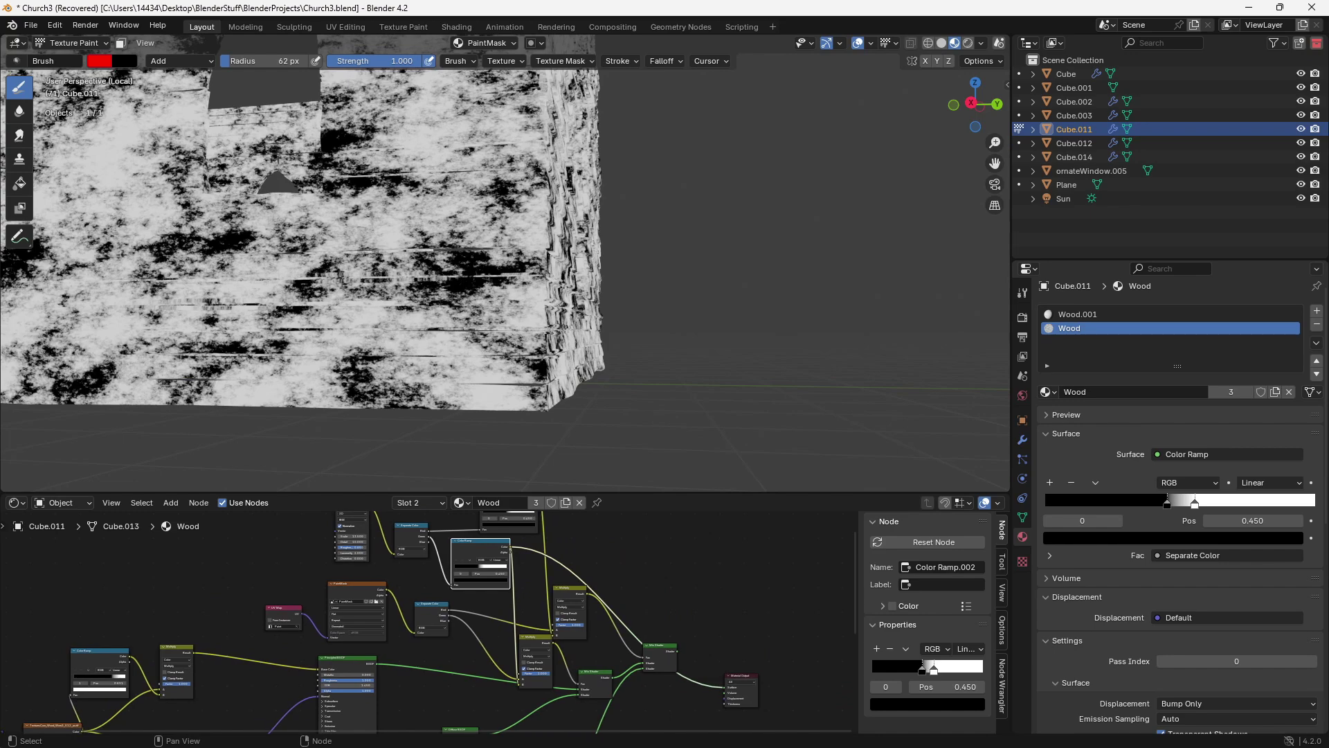
- Route the final Mix Shader back to the Material Output and inspect the moss and soil near the wall's base
{"action": "middle_click_drag", "start_coordinate": [661, 652], "coordinate": [645, 645]}
{"action": "left_click", "coordinate": [645, 646], "text": "ctrl+shift"}
{"action": "middle_click_drag", "start_coordinate": [457, 396], "coordinate": [478, 393]}
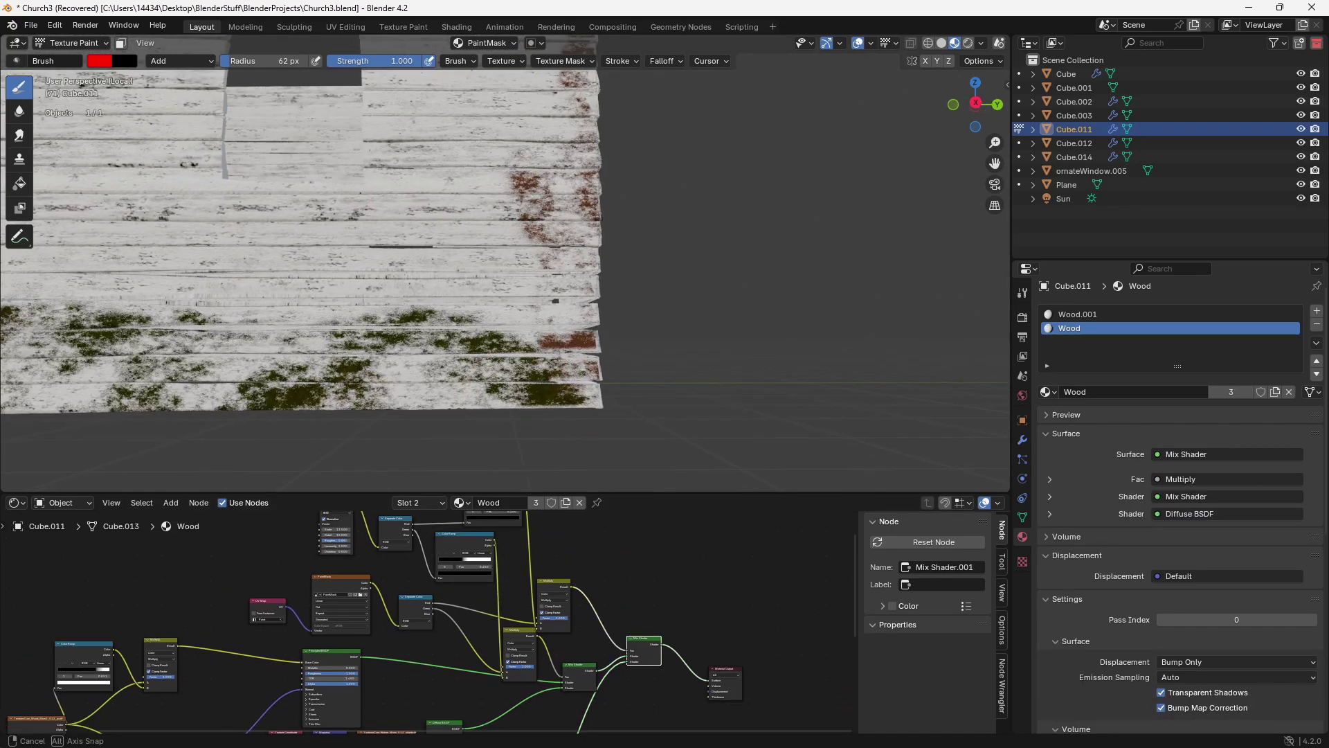
{"action": "scroll", "coordinate": [534, 391], "scroll_direction": "up", "scroll_amount": 3}
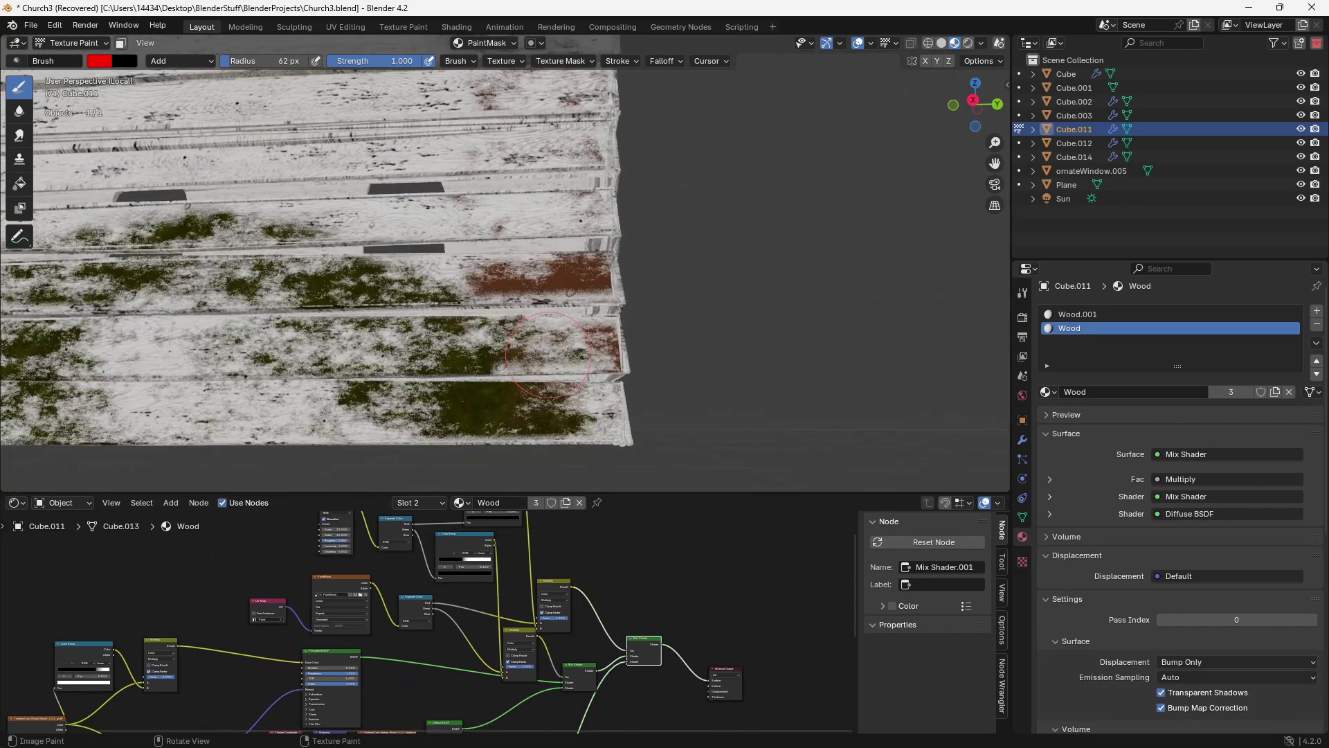
- Set the moss Color Ramp's black stop to 0.236 and shift the soil Color Ramp's black stop slightly darker
{"action": "middle_click_drag", "start_coordinate": [352, 576], "coordinate": [488, 675]}
{"action": "scroll", "coordinate": [430, 638], "scroll_direction": "up", "scroll_amount": 7}
{"action": "scroll", "coordinate": [430, 623], "scroll_direction": "up", "scroll_amount": 3}
{"action": "middle_click_drag", "start_coordinate": [796, 693], "coordinate": [681, 653]}
{"action": "left_click_drag", "start_coordinate": [691, 657], "coordinate": [652, 658]}
{"action": "middle_click_drag", "start_coordinate": [653, 658], "coordinate": [595, 703]}
{"action": "left_click_drag", "start_coordinate": [688, 574], "coordinate": [676, 573]}
{"action": "scroll", "coordinate": [476, 319], "scroll_direction": "down", "scroll_amount": 9}
- Set the Noise Texture's scale to 17.900 and review the result on the long wall
{"action": "middle_click_drag", "start_coordinate": [476, 320], "coordinate": [518, 358]}
{"action": "middle_click_drag", "start_coordinate": [547, 610], "coordinate": [681, 596]}
{"action": "mouse_move", "coordinate": [458, 616]}
{"action": "left_mouse_down"}
{"action": "mouse_move", "coordinate": [484, 616]}
{"action": "mouse_move", "coordinate": [466, 616]}
{"action": "left_mouse_up"}
{"action": "scroll", "coordinate": [502, 334], "scroll_direction": "up", "scroll_amount": 2}
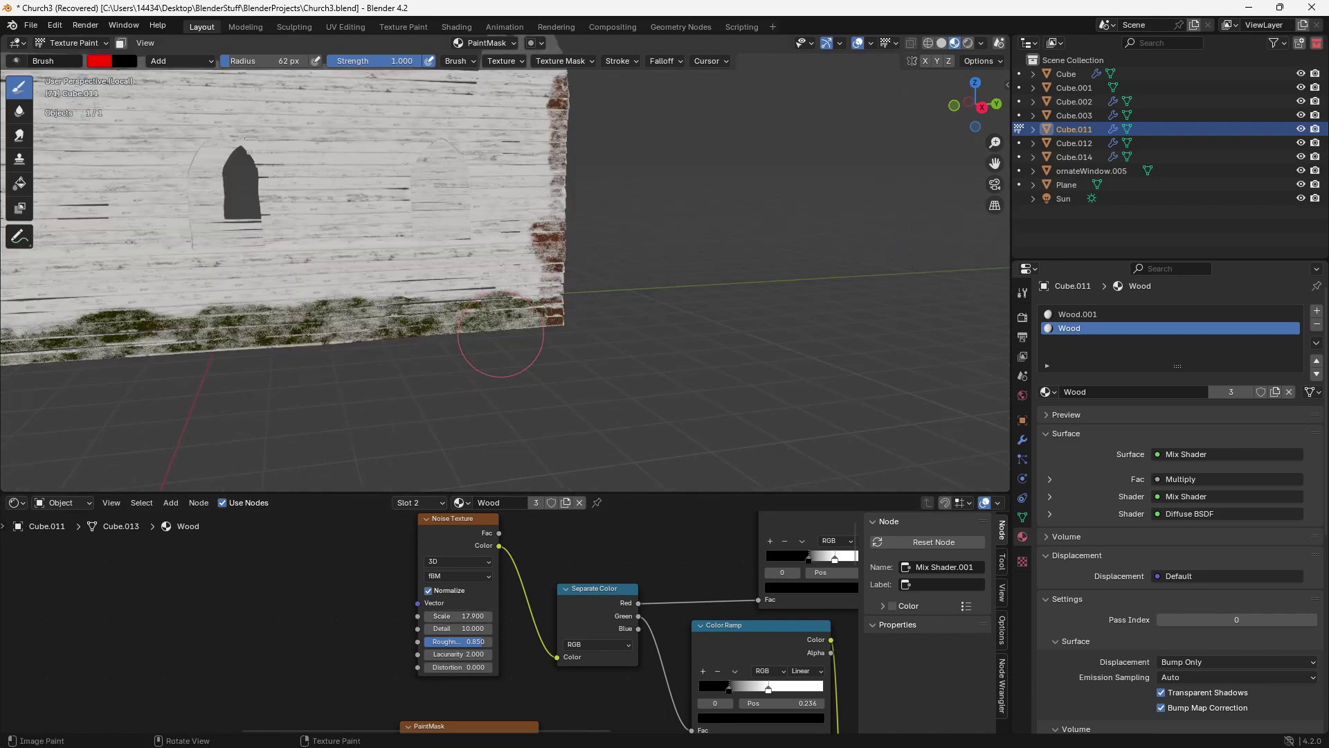
- Keep the brush blending mode on Add and paint more red soil mask up the wall's corner edge beside the window
{"action": "left_click", "coordinate": [180, 61]}
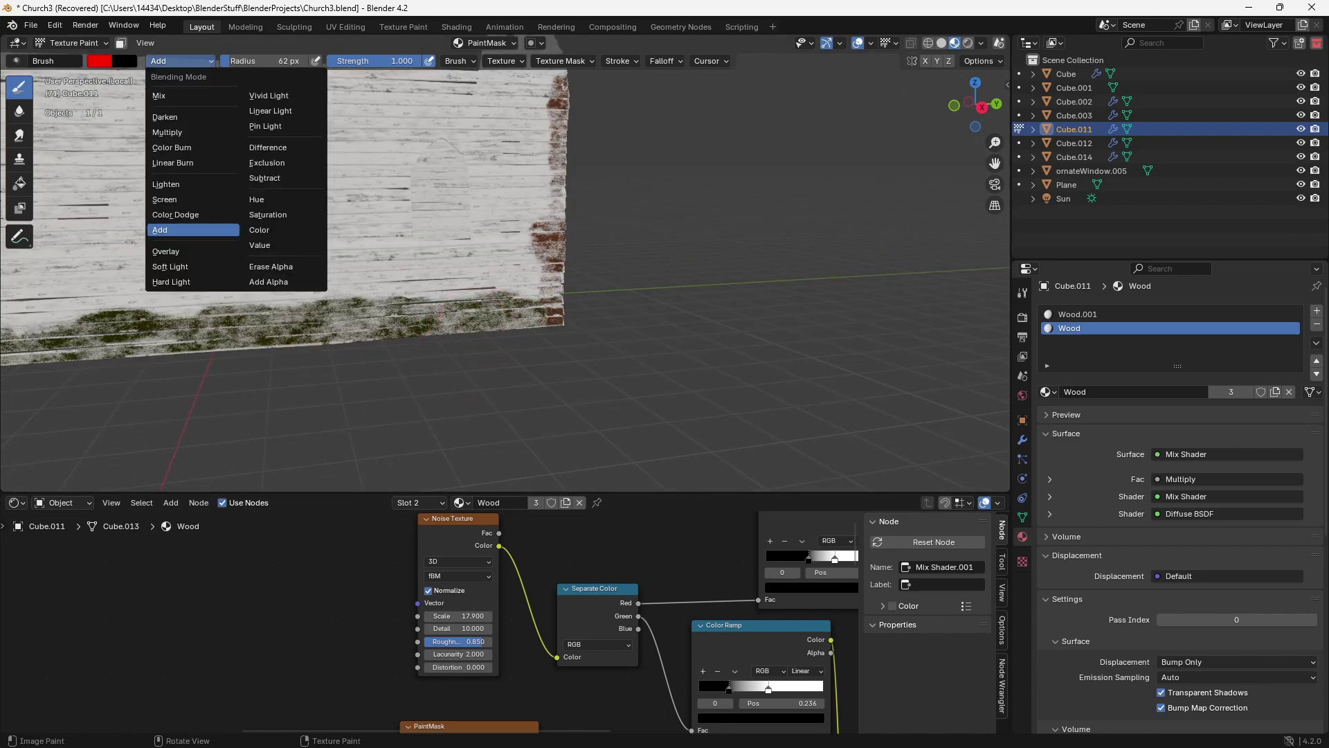
{"action": "middle_click_drag", "start_coordinate": [620, 281], "coordinate": [522, 271]}
{"action": "scroll", "coordinate": [431, 226], "scroll_direction": "up", "scroll_amount": 2}
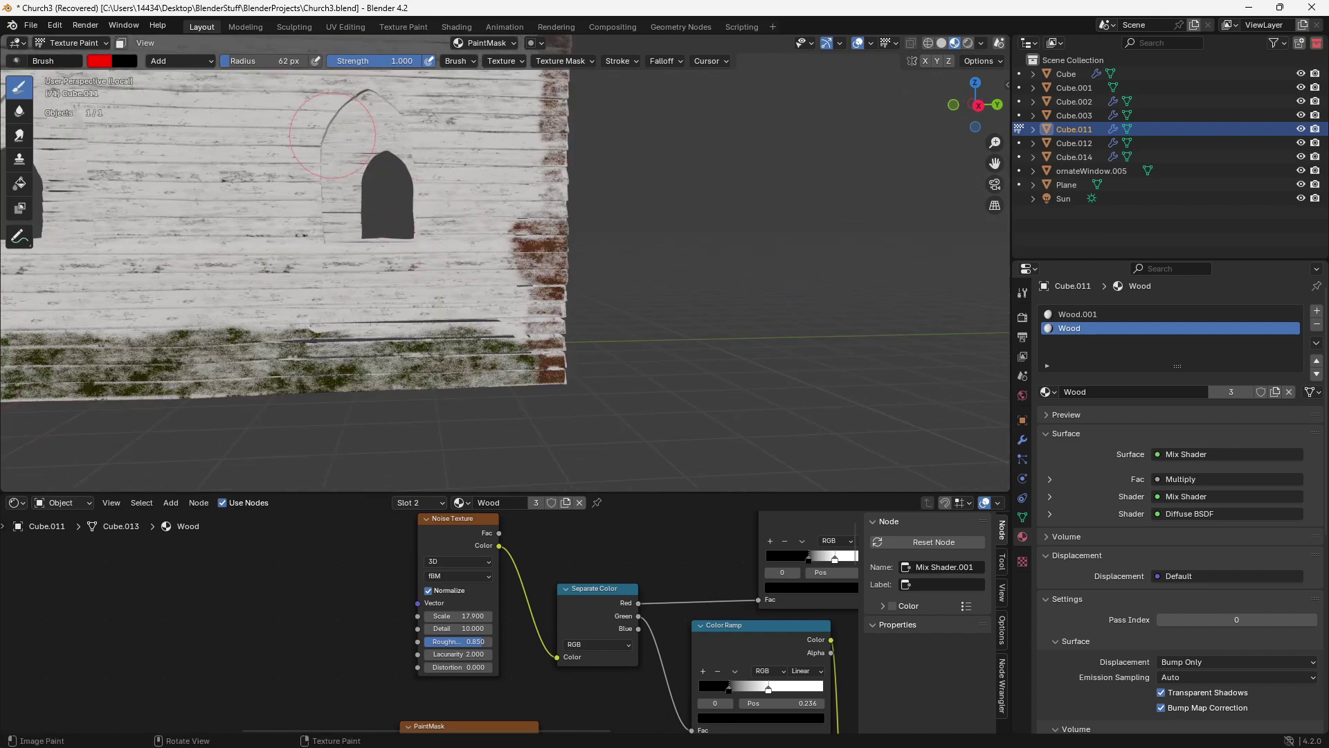
{"action": "mouse_move", "coordinate": [556, 176]}
{"action": "left_mouse_down"}
{"action": "mouse_move", "coordinate": [560, 227]}
{"action": "mouse_move", "coordinate": [555, 163]}
{"action": "left_mouse_up"}
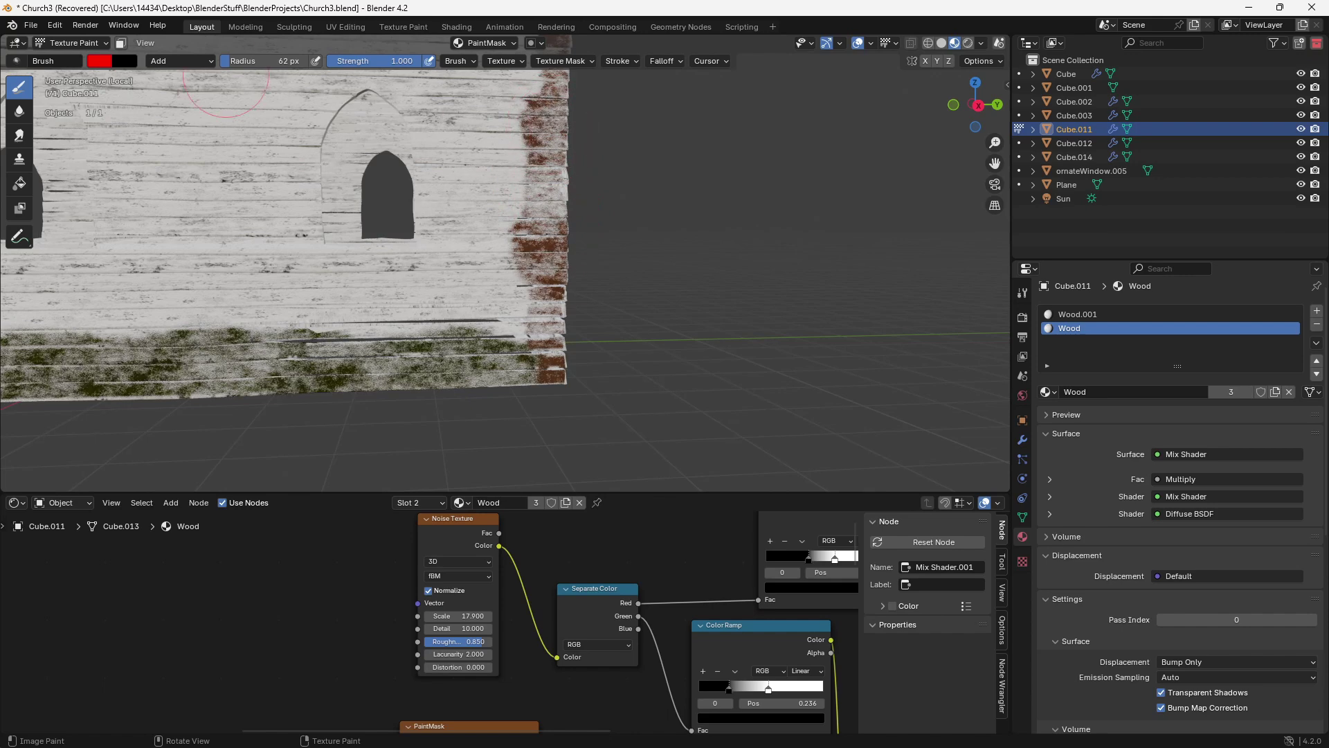
- Set the paint brush's blending mode to Subtract
{"action": "left_click", "coordinate": [180, 60]}
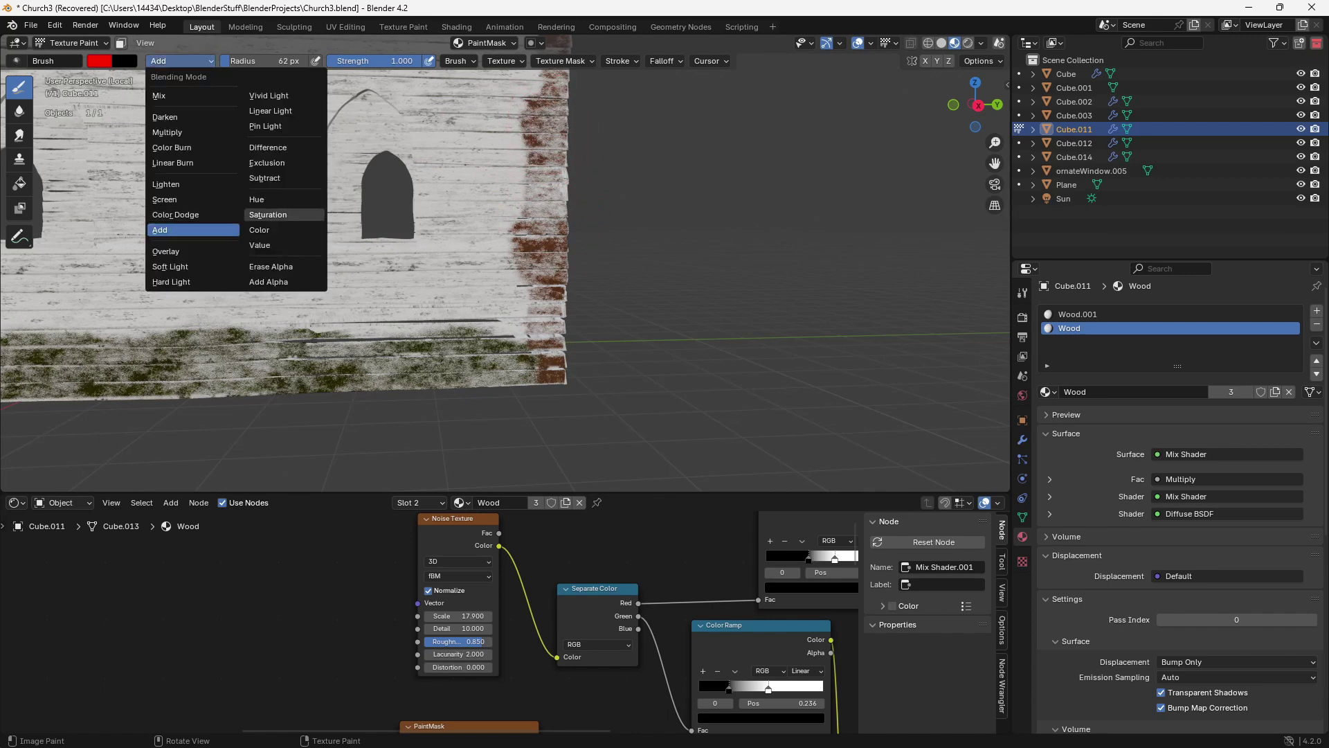
{"action": "left_click", "coordinate": [264, 178]}
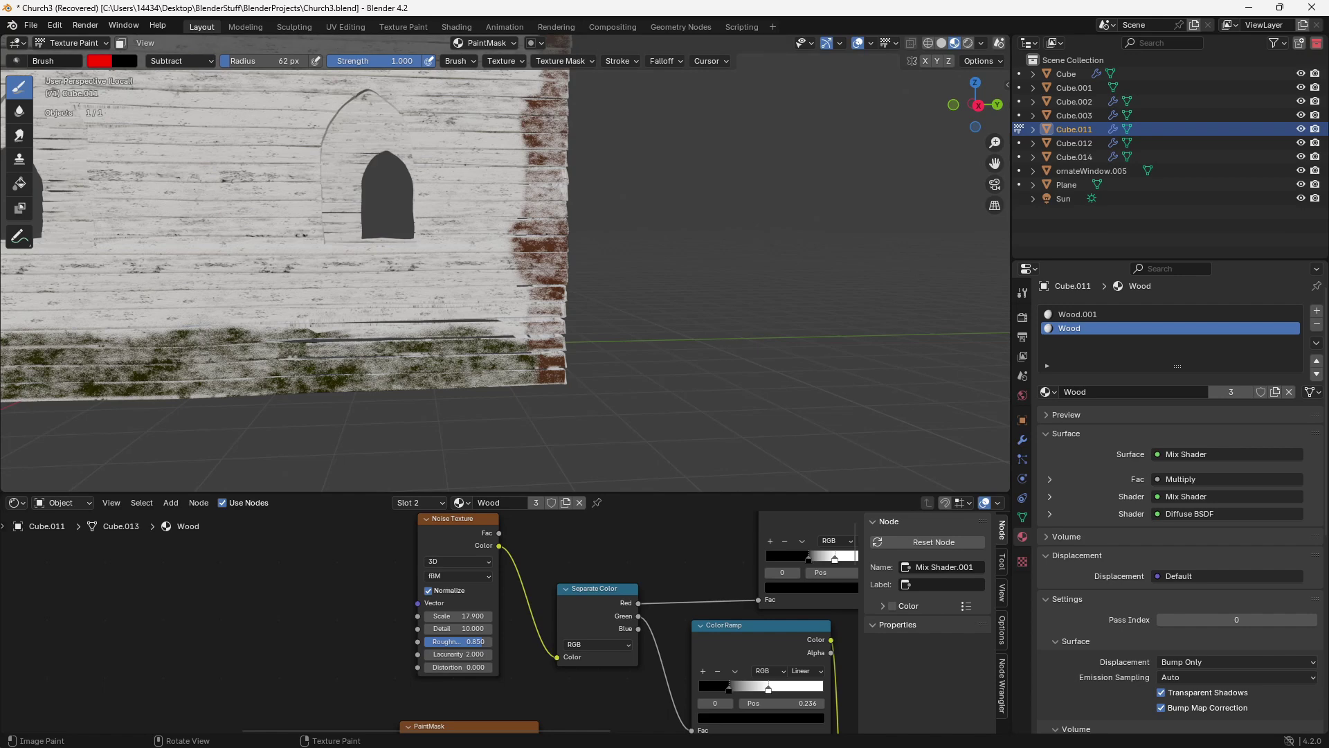
- Subtract red soil mask along the long wall's corner edge, from the roofline down to the moss line
{"action": "mouse_move", "coordinate": [524, 111]}
{"action": "left_mouse_down"}
{"action": "mouse_move", "coordinate": [498, 200]}
{"action": "mouse_move", "coordinate": [529, 287]}
{"action": "mouse_move", "coordinate": [538, 240]}
{"action": "mouse_move", "coordinate": [527, 230]}
{"action": "mouse_move", "coordinate": [524, 288]}
{"action": "left_mouse_up"}
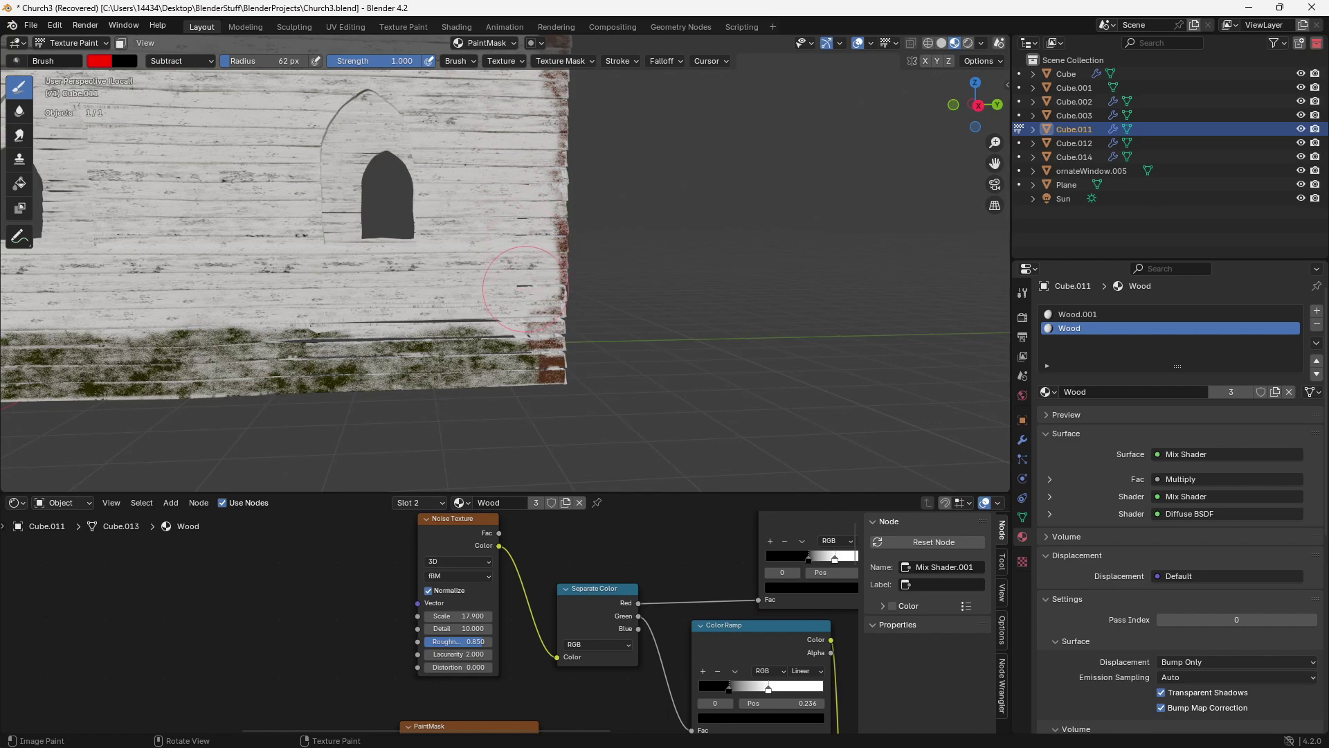
{"action": "middle_click_drag", "start_coordinate": [516, 271], "coordinate": [509, 185]}
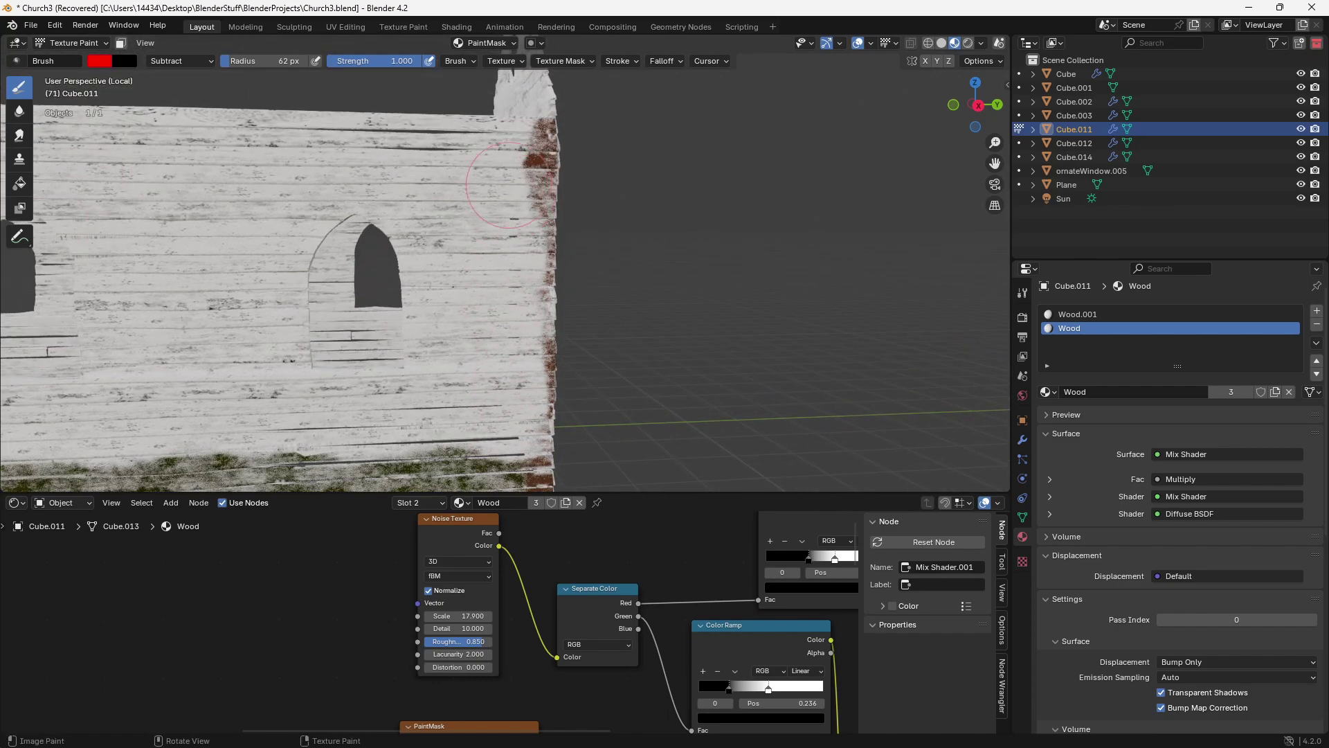
{"action": "mouse_move", "coordinate": [509, 158]}
{"action": "left_mouse_down"}
{"action": "mouse_move", "coordinate": [513, 199]}
{"action": "mouse_move", "coordinate": [517, 147]}
{"action": "left_mouse_up"}
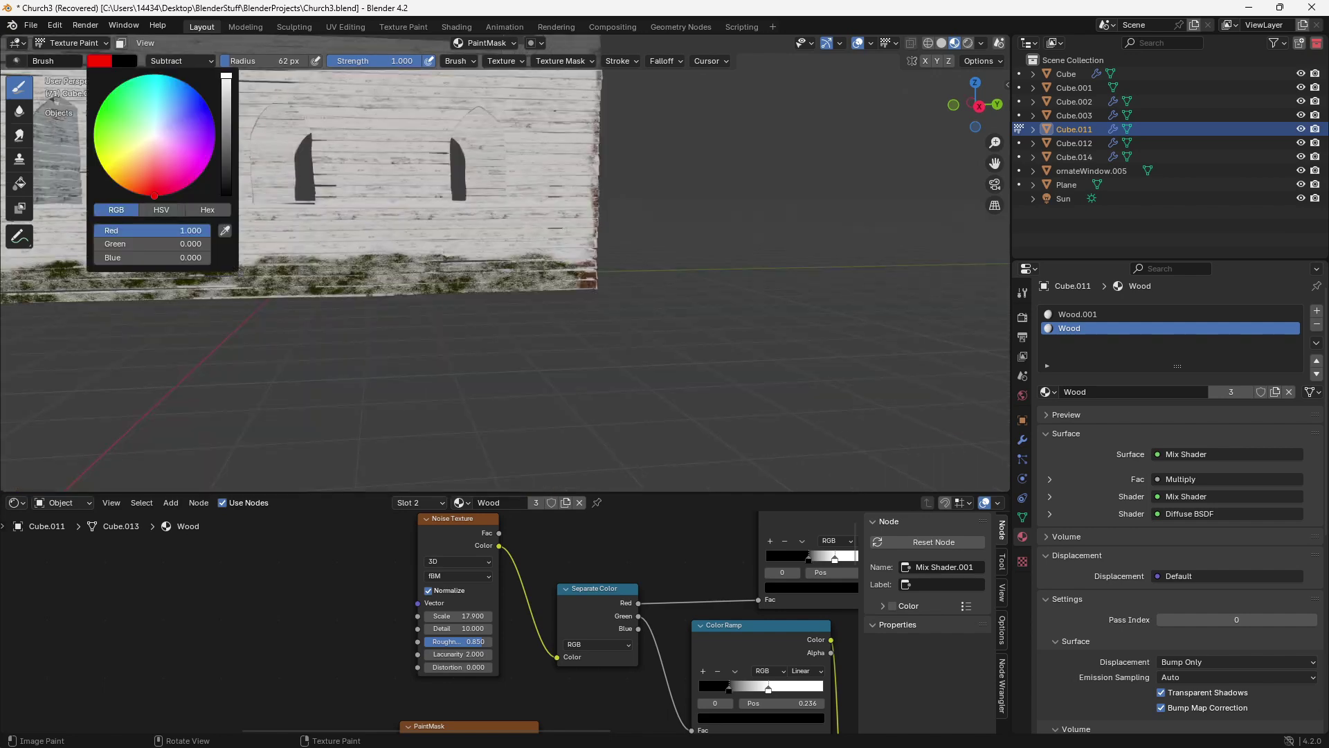
- Set the brush colour to pure green for editing the moss mask on the wall's lower boards
{"action": "mouse_move", "coordinate": [186, 230]}
{"action": "left_mouse_down"}
{"action": "mouse_move", "coordinate": [95, 230]}
{"action": "mouse_move", "coordinate": [210, 243]}
{"action": "left_mouse_up"}
{"action": "scroll", "coordinate": [508, 269], "scroll_direction": "up", "scroll_amount": 2}
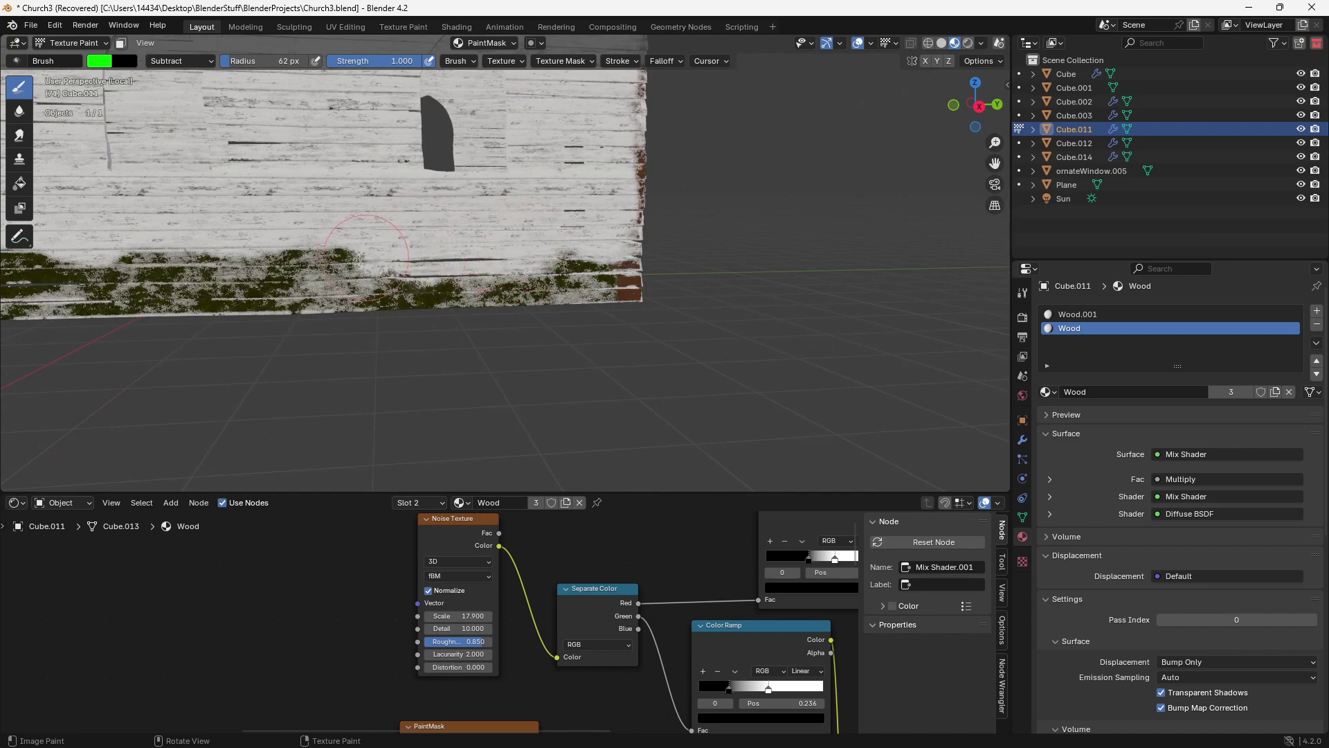
{"action": "middle_click_drag", "start_coordinate": [414, 259], "coordinate": [399, 259]}
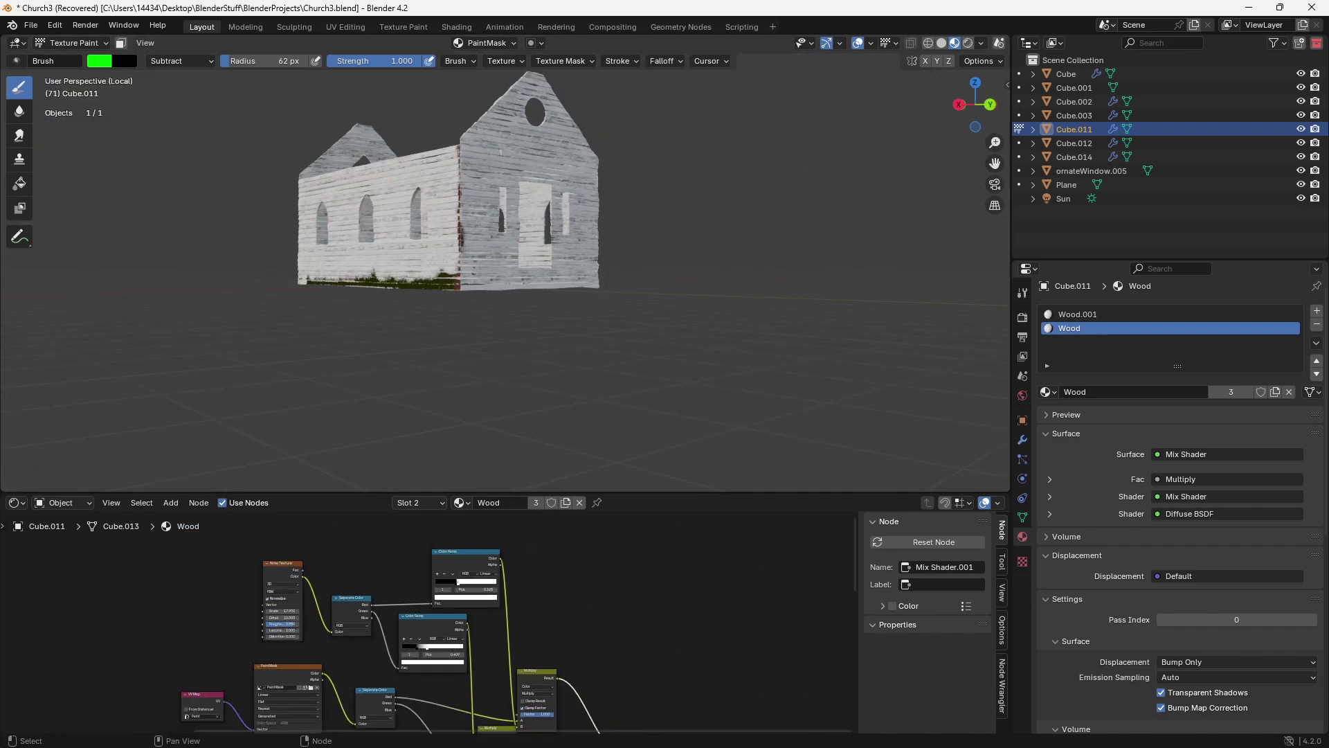
- Spread out the Multiply, Mix Shader and Material Output nodes to make room before the output
{"action": "middle_click_drag", "start_coordinate": [443, 624], "coordinate": [412, 558]}
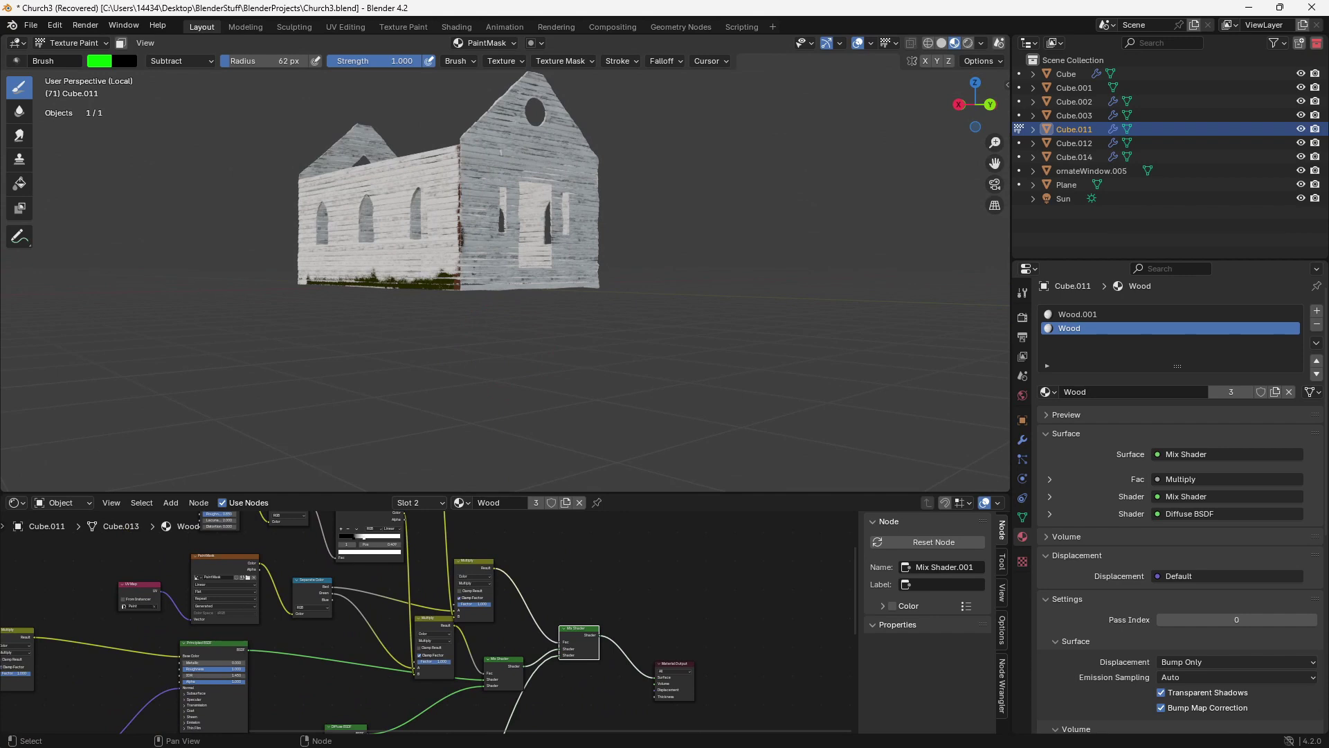
{"action": "middle_click_drag", "start_coordinate": [471, 588], "coordinate": [477, 618]}
{"action": "left_click_drag", "start_coordinate": [479, 594], "coordinate": [525, 534]}
{"action": "mouse_move", "coordinate": [527, 589]}
{"action": "middle_mouse_down"}
{"action": "mouse_move", "coordinate": [523, 571]}
{"action": "mouse_move", "coordinate": [502, 581]}
{"action": "middle_mouse_up"}
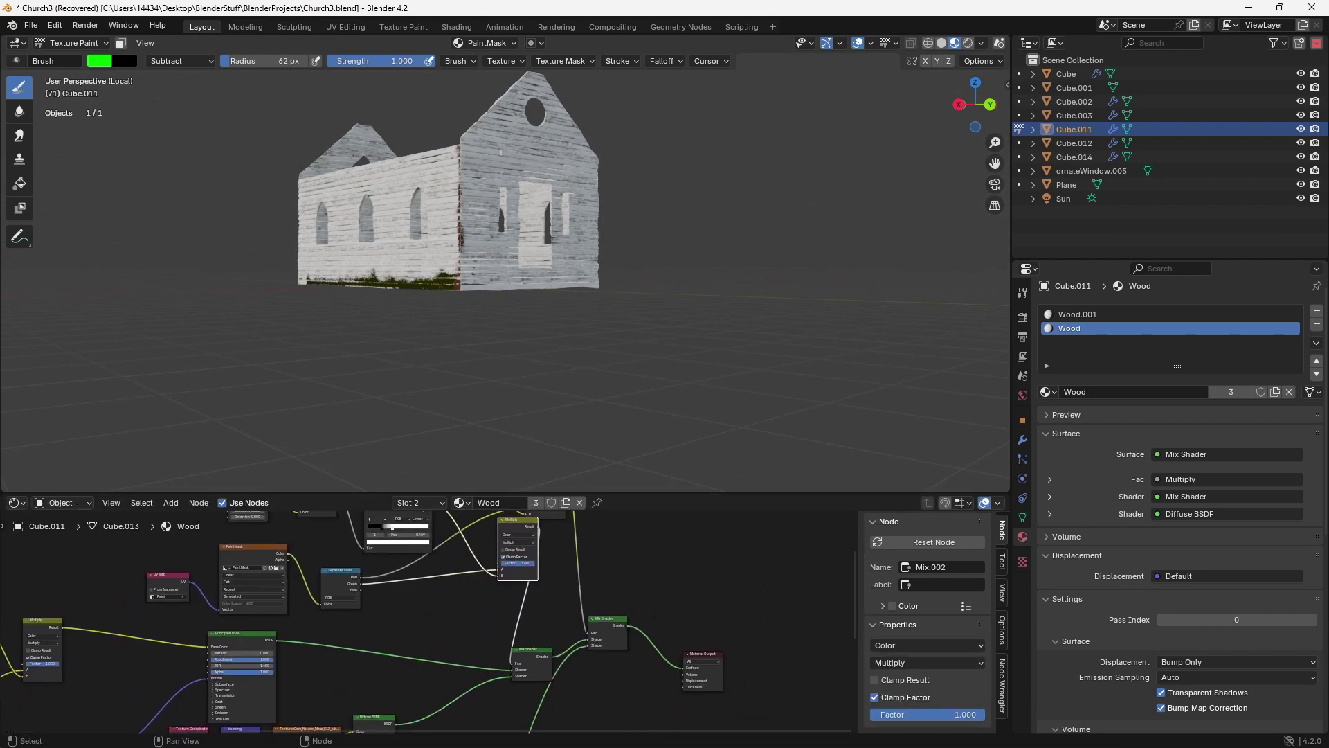
{"action": "left_click_drag", "start_coordinate": [532, 654], "coordinate": [550, 605]}
{"action": "middle_click_drag", "start_coordinate": [554, 601], "coordinate": [486, 601]}
{"action": "left_click_drag", "start_coordinate": [541, 622], "coordinate": [578, 556]}
{"action": "middle_click_drag", "start_coordinate": [578, 555], "coordinate": [490, 544]}
{"action": "left_click_drag", "start_coordinate": [397, 594], "coordinate": [428, 550]}
{"action": "left_click_drag", "start_coordinate": [548, 646], "coordinate": [642, 594]}
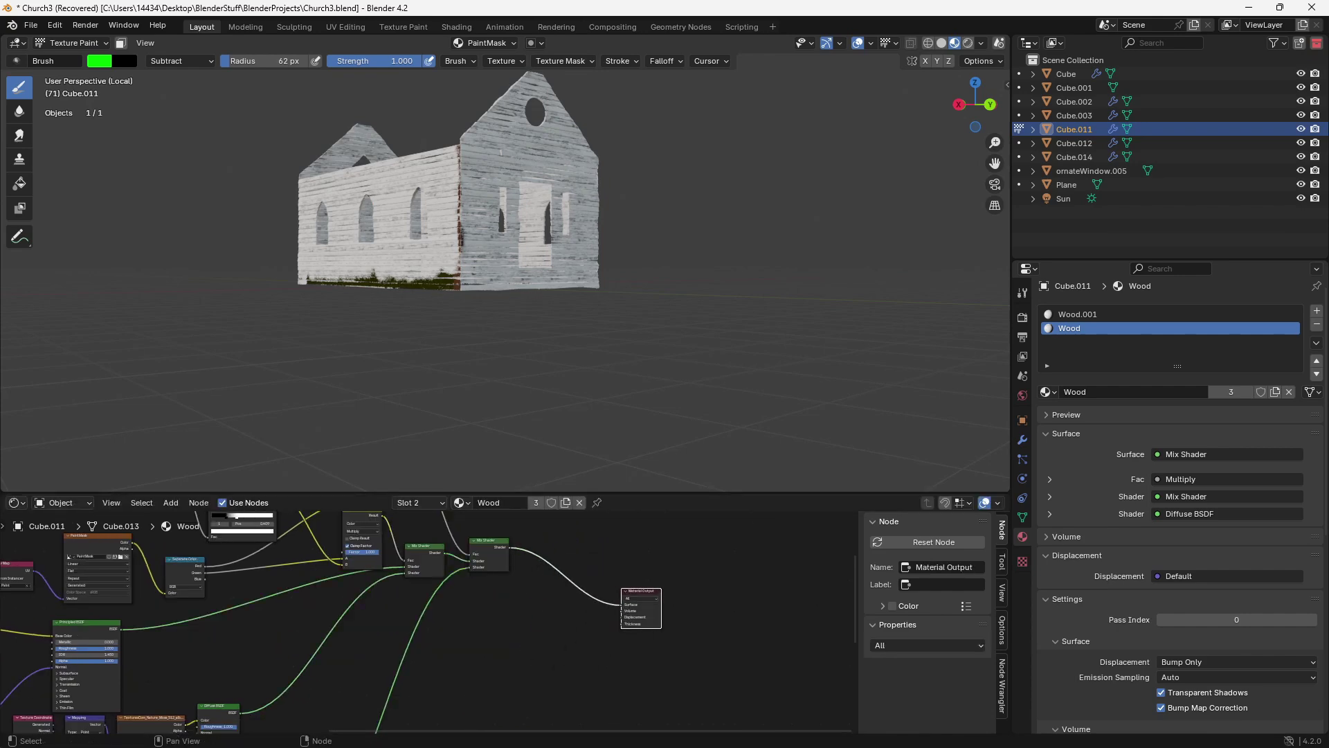
- Duplicate the final Mix Shader and insert the copy on the link before the Material Output
{"action": "left_click", "coordinate": [490, 545]}
{"action": "key", "text": "shift+d"}
{"action": "left_click", "coordinate": [568, 569]}
- Duplicate the soil's Texture Coordinate, Mapping, Image Texture and Diffuse BSDF chain and place the copy below the original
{"action": "scroll", "coordinate": [568, 568], "scroll_direction": "down", "scroll_amount": 5}
{"action": "middle_click_drag", "start_coordinate": [541, 657], "coordinate": [579, 546]}
{"action": "left_click_drag", "start_coordinate": [297, 626], "coordinate": [502, 724]}
{"action": "key", "text": "g"}
{"action": "left_click", "coordinate": [613, 623]}
{"action": "middle_click_drag", "start_coordinate": [609, 610], "coordinate": [523, 686]}
{"action": "key", "text": "shift+d"}
{"action": "left_click", "coordinate": [524, 722]}
{"action": "middle_click_drag", "start_coordinate": [541, 627], "coordinate": [522, 673]}
{"action": "left_click_drag", "start_coordinate": [445, 543], "coordinate": [586, 602]}
{"action": "key", "text": "g"}
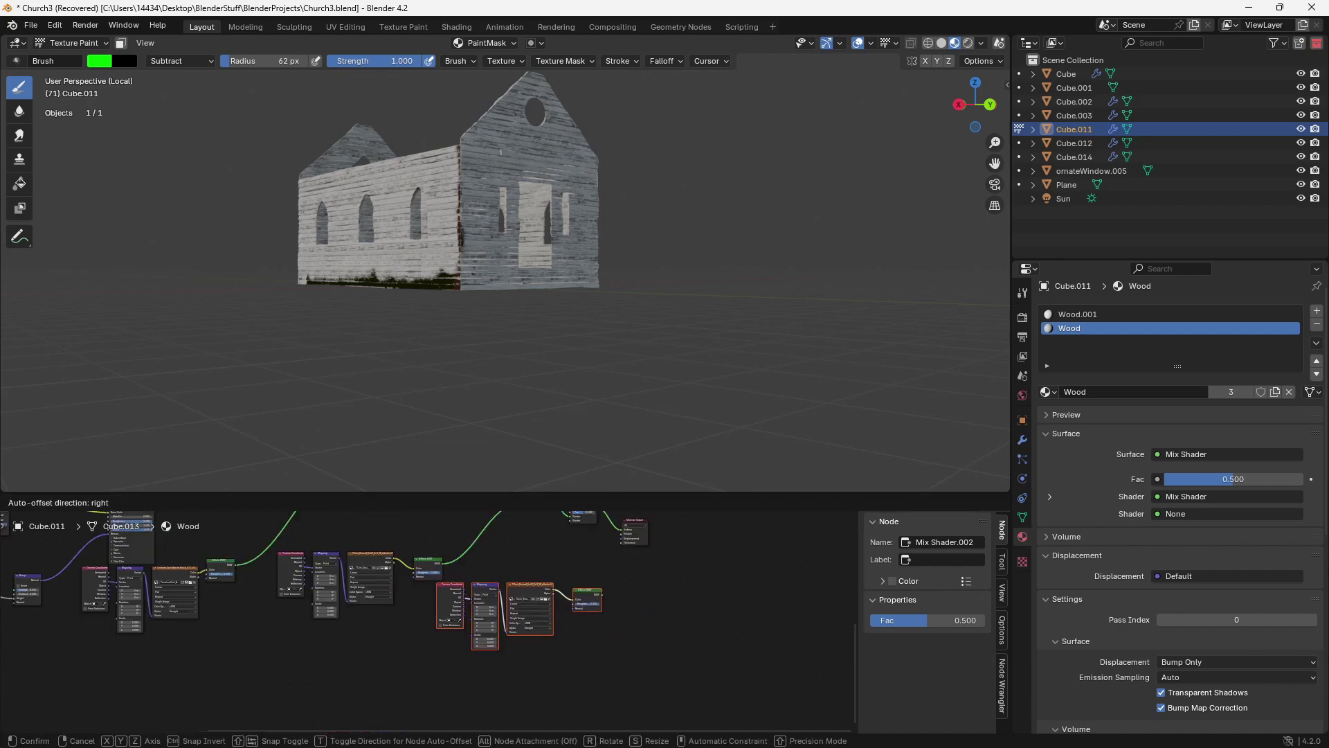
{"action": "left_click", "coordinate": [512, 620]}
{"action": "left_click", "coordinate": [516, 675]}
- Save the Church3.blend project file
{"action": "middle_click_drag", "start_coordinate": [532, 298], "coordinate": [536, 331], "text": "shift"}
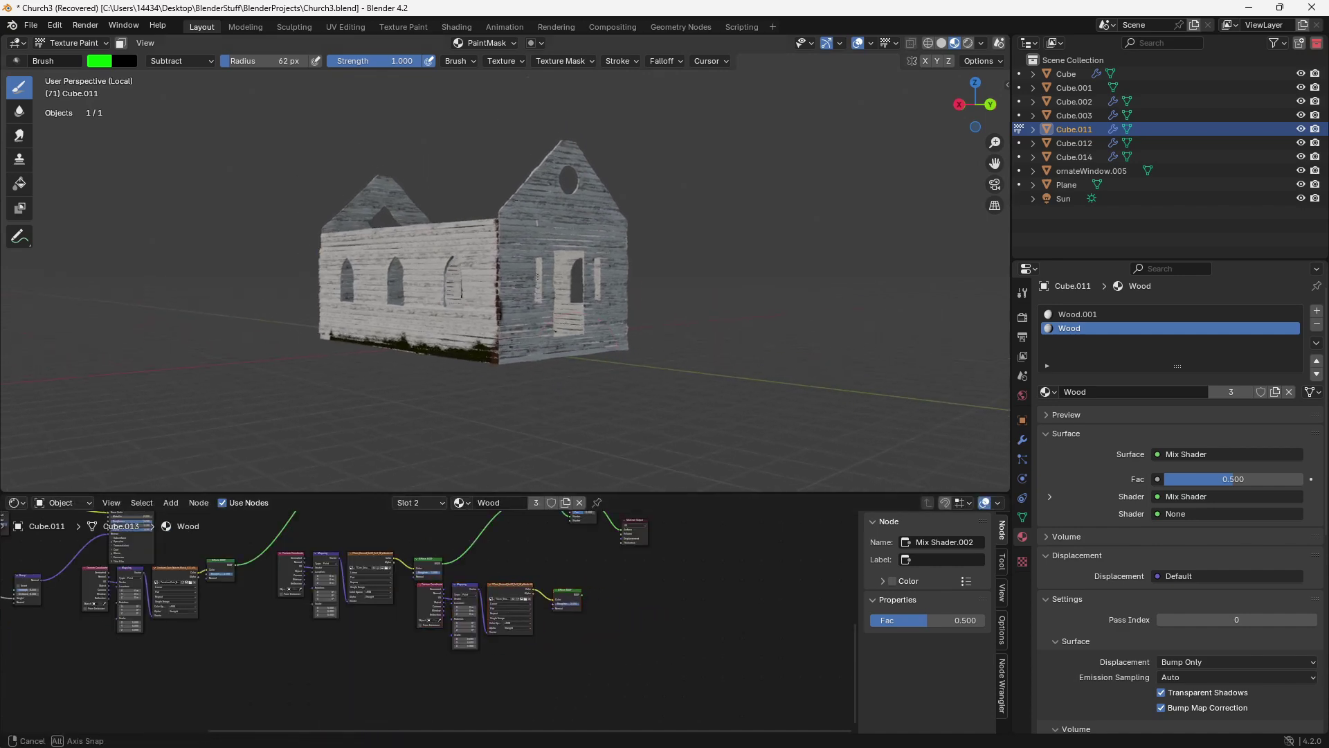
{"action": "scroll", "coordinate": [576, 353], "scroll_direction": "up", "scroll_amount": 6}
{"action": "key", "text": "ctrl+s"}
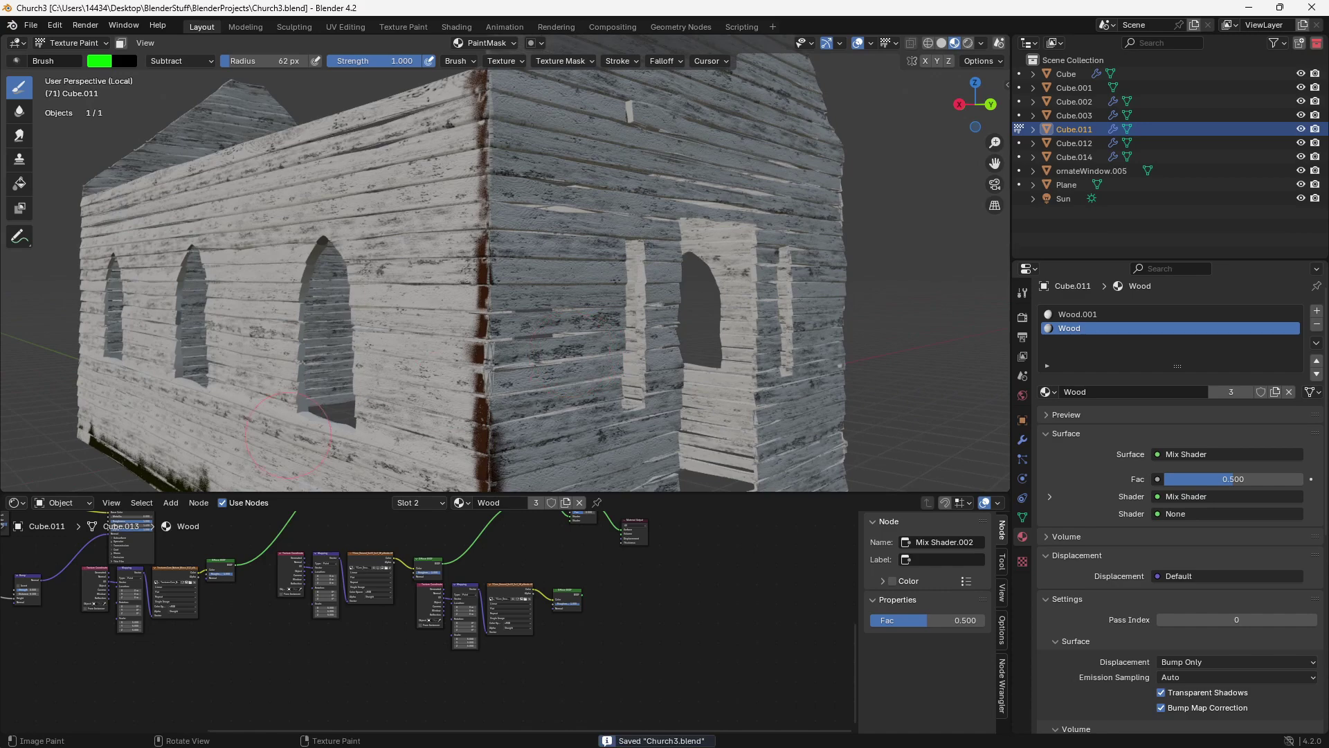
- Show the PaintMask image in the UV Editor and save it as PaintMask.png in the BlenderProjects folder
{"action": "left_click", "coordinate": [14, 503]}
{"action": "left_click", "coordinate": [42, 570]}
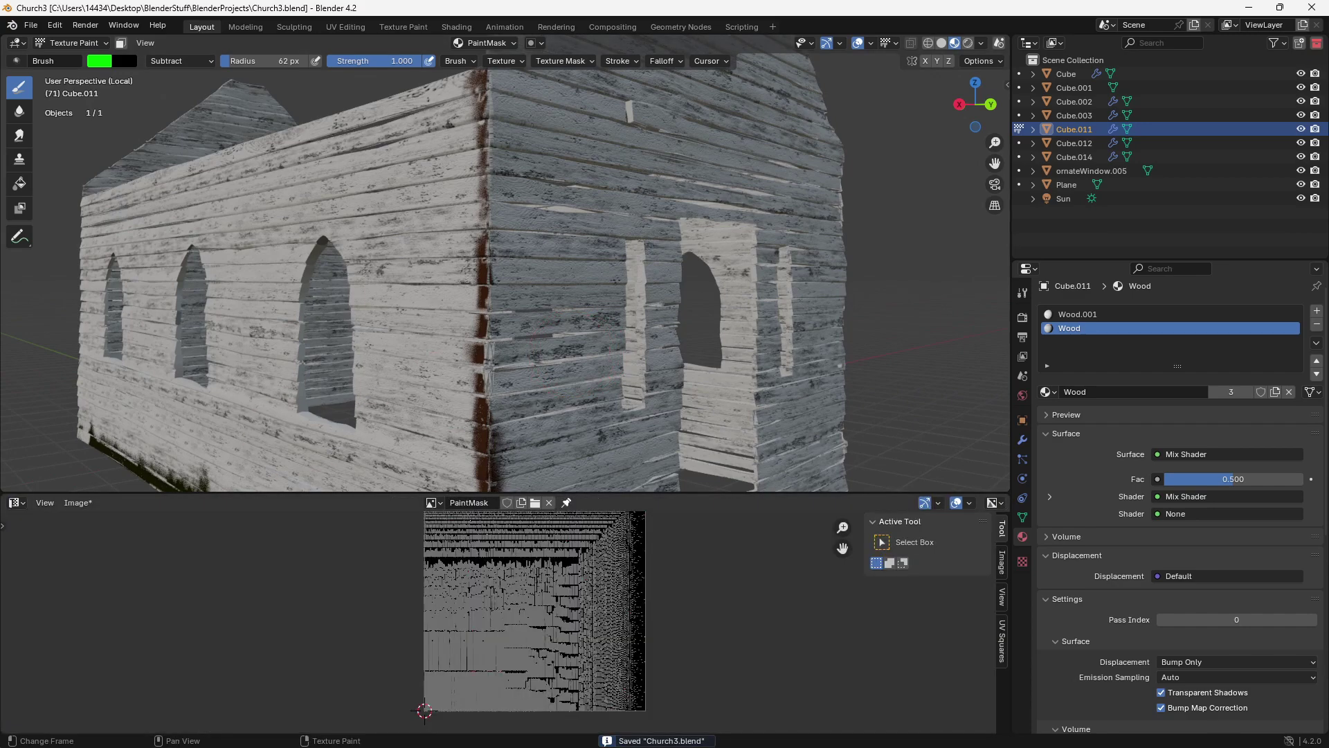
{"action": "left_click", "coordinate": [77, 503]}
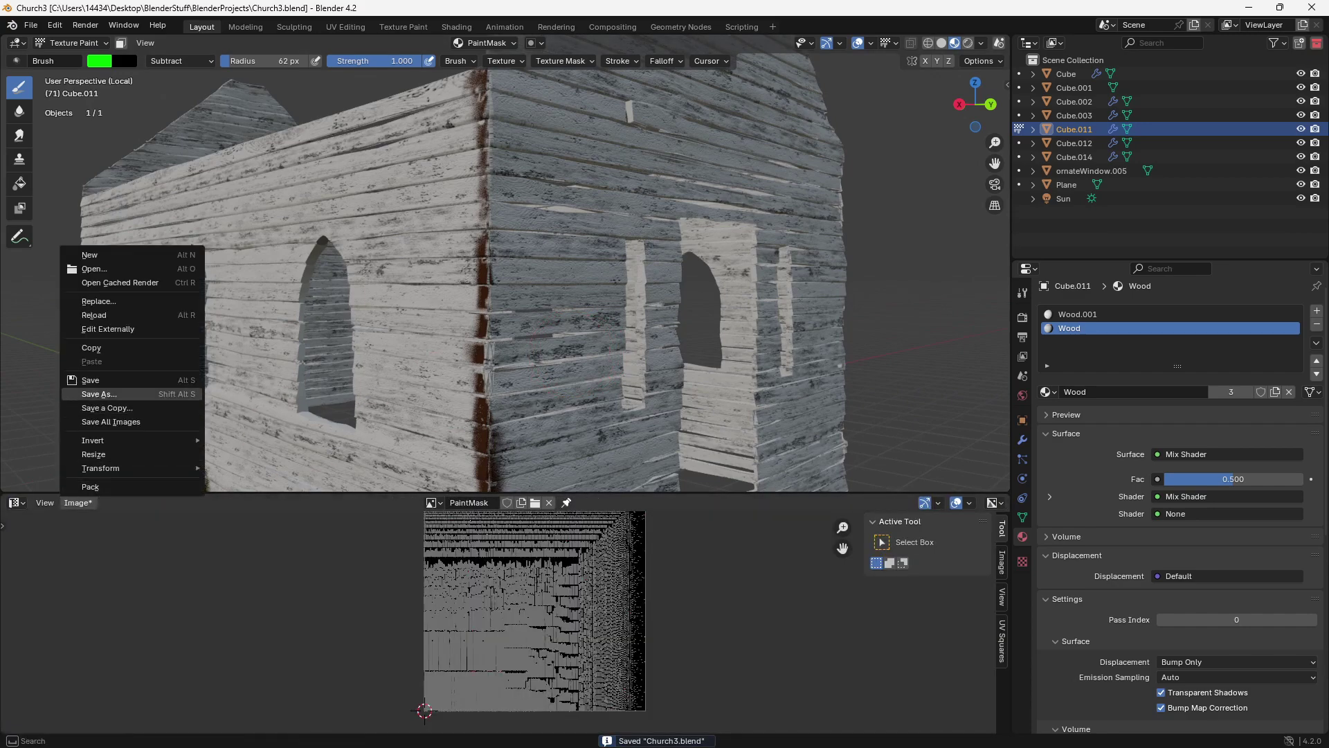
{"action": "left_click", "coordinate": [97, 394]}
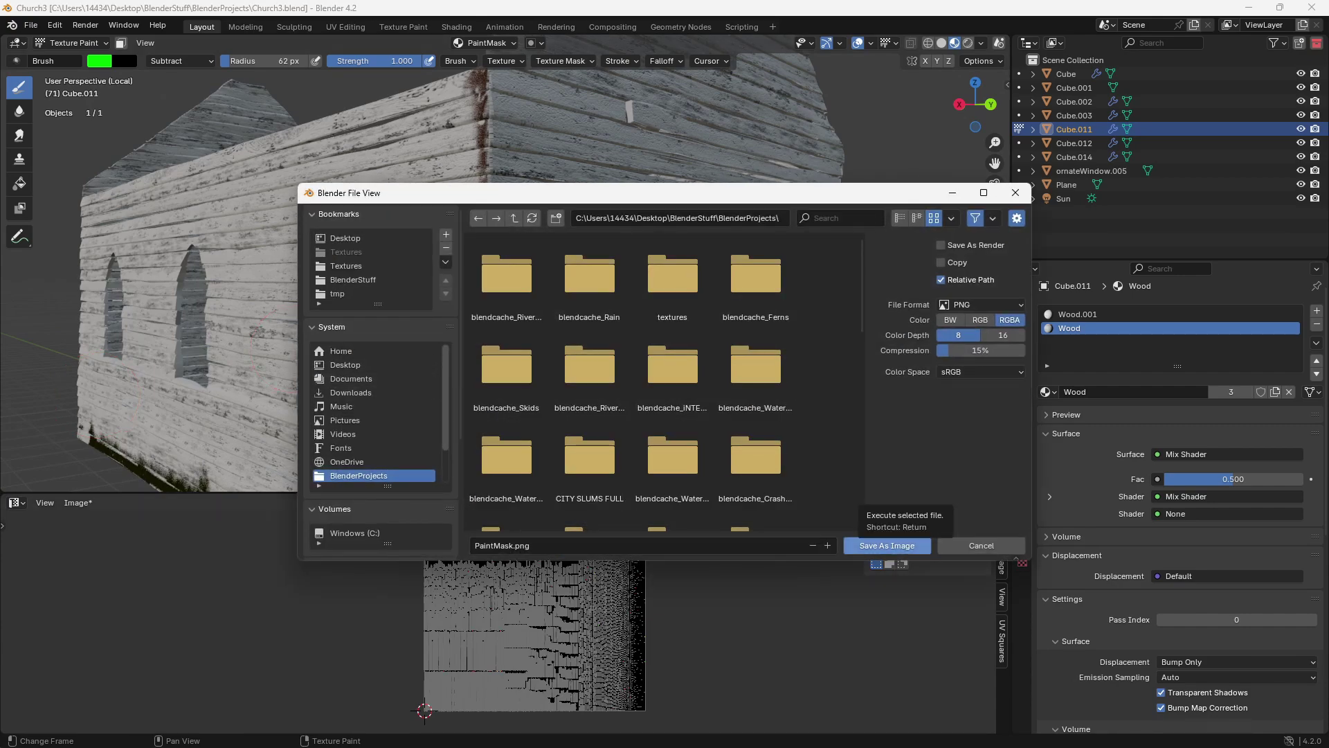
{"action": "left_click", "coordinate": [887, 545]}
{"action": "left_click", "coordinate": [76, 503]}
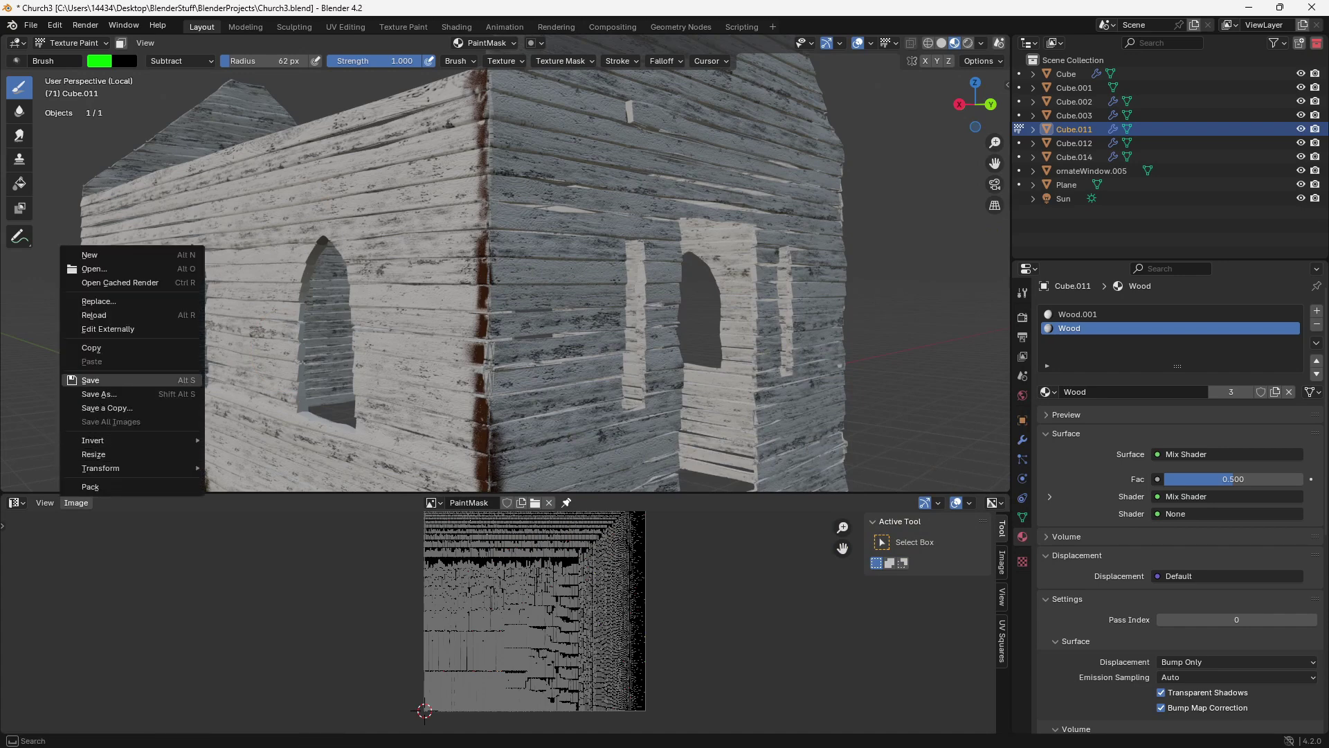
{"action": "left_click", "coordinate": [91, 381]}
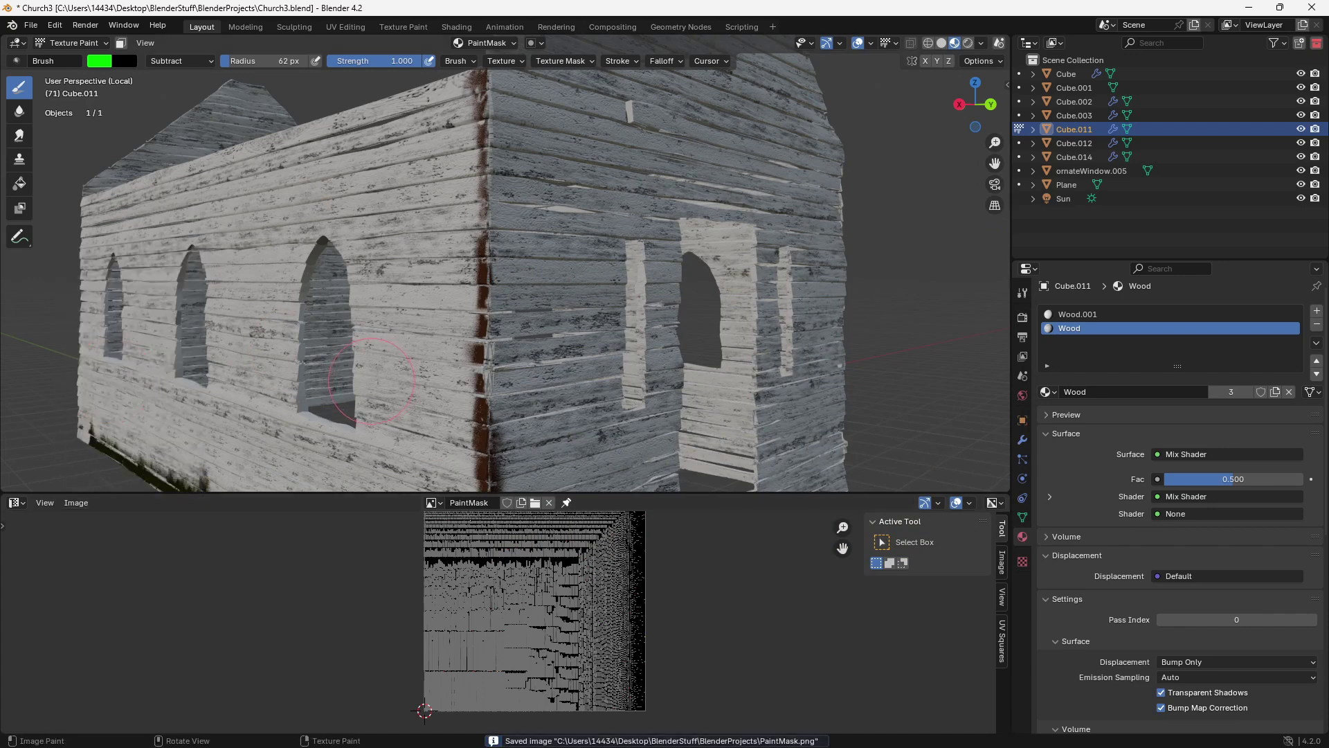
- Return to the Shader Editor and space out the new Mix Shader and the Material Output
{"action": "left_click", "coordinate": [17, 502]}
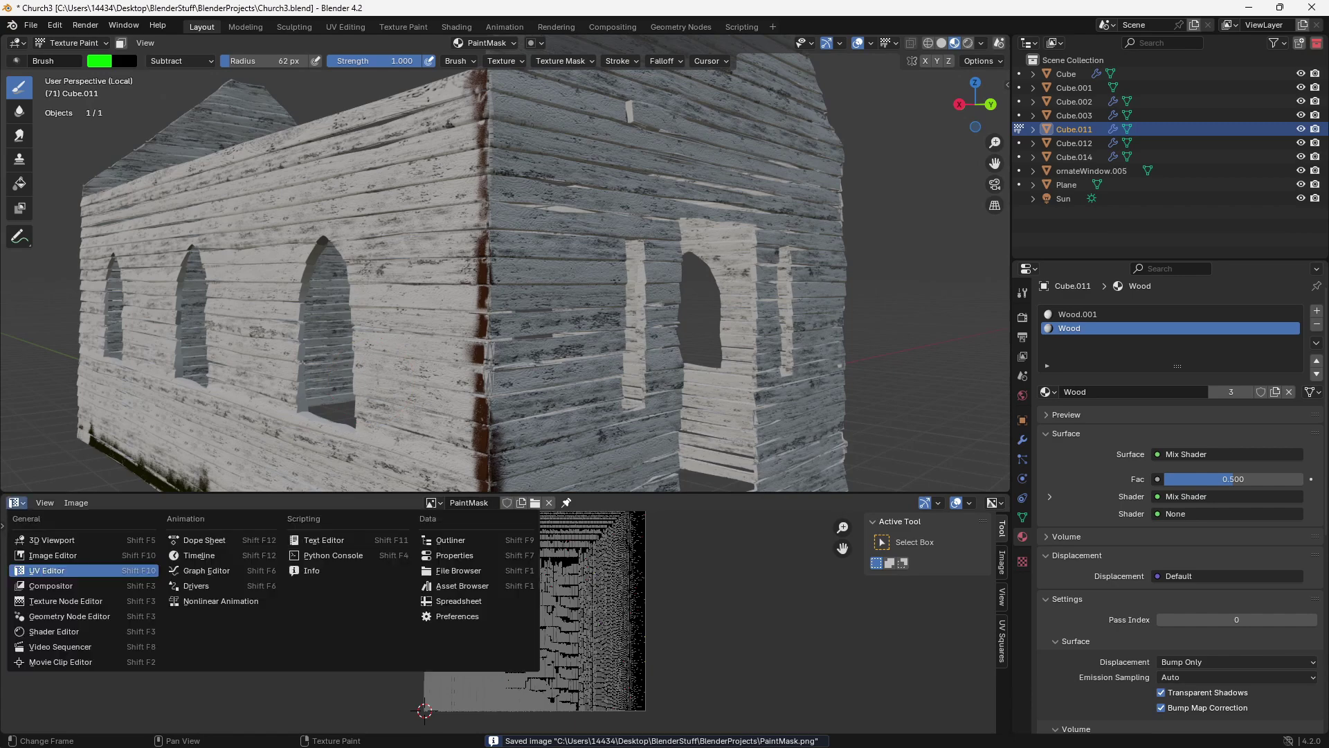
{"action": "left_click", "coordinate": [54, 631]}
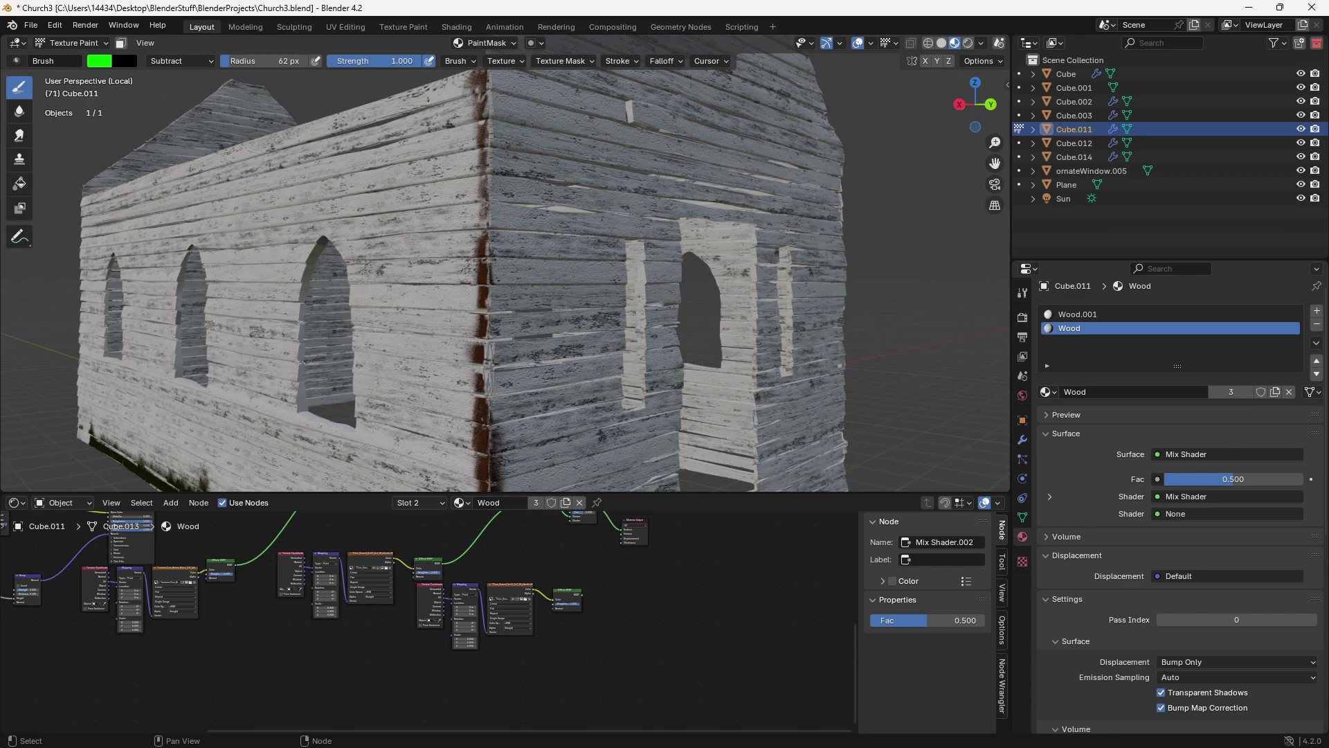
{"action": "middle_click_drag", "start_coordinate": [599, 524], "coordinate": [523, 551]}
{"action": "scroll", "coordinate": [524, 551], "scroll_direction": "up", "scroll_amount": 7}
{"action": "left_click_drag", "start_coordinate": [586, 545], "coordinate": [636, 545]}
{"action": "middle_click_drag", "start_coordinate": [626, 548], "coordinate": [626, 584]}
{"action": "left_click_drag", "start_coordinate": [499, 549], "coordinate": [541, 557]}
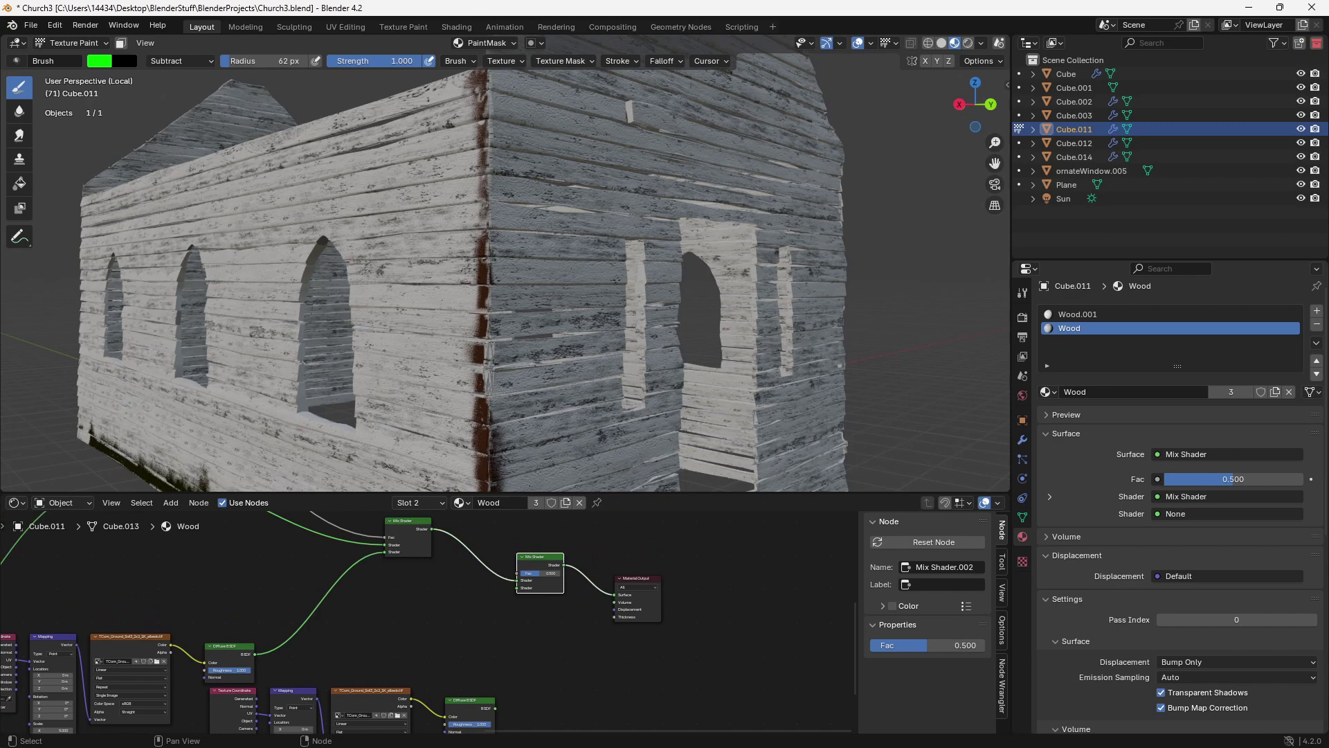
- Reposition the duplicated Diffuse BSDF and connect its output to the new Mix Shader's second Shader input
{"action": "middle_click_drag", "start_coordinate": [532, 603], "coordinate": [526, 585]}
{"action": "left_click_drag", "start_coordinate": [464, 682], "coordinate": [461, 620]}
{"action": "scroll", "coordinate": [462, 619], "scroll_direction": "up", "scroll_amount": 1}
{"action": "middle_click_drag", "start_coordinate": [461, 619], "coordinate": [543, 563]}
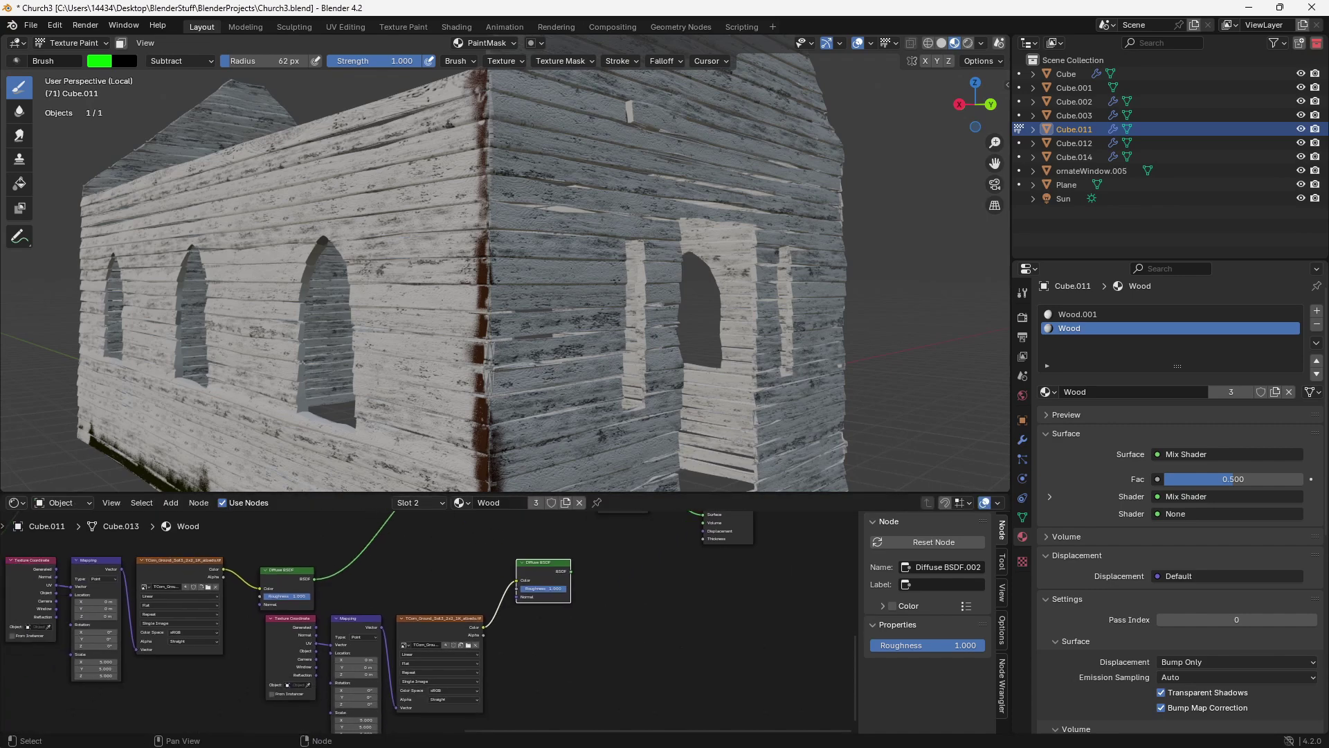
{"action": "left_click_drag", "start_coordinate": [247, 717], "coordinate": [510, 636]}
{"action": "middle_click_drag", "start_coordinate": [547, 548], "coordinate": [430, 621]}
{"action": "left_click", "coordinate": [431, 619]}
{"action": "scroll", "coordinate": [430, 619], "scroll_direction": "up", "scroll_amount": 4}
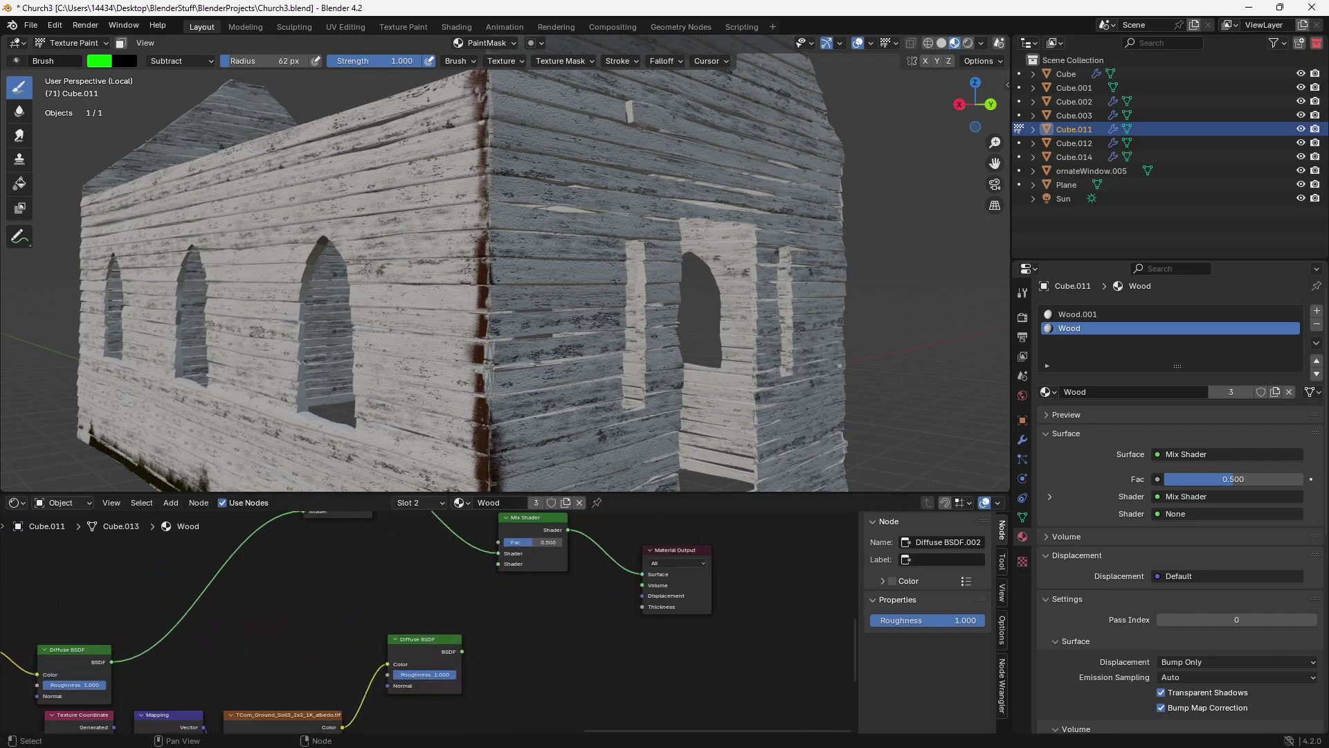
{"action": "left_click_drag", "start_coordinate": [462, 652], "coordinate": [499, 564]}
{"action": "middle_click_drag", "start_coordinate": [498, 564], "coordinate": [583, 588]}
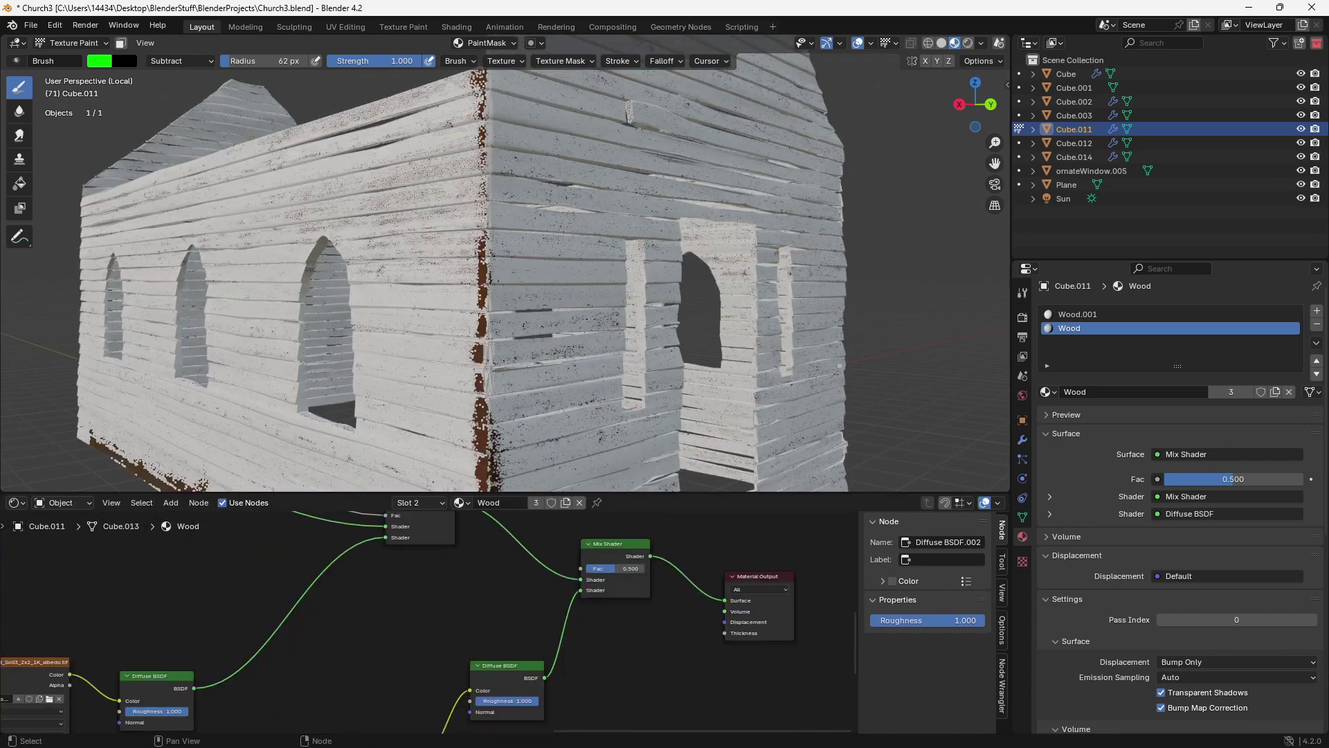
- Connect the Blue output of PaintMask's Separate Color node to the new Mix Shader's Fac input
{"action": "middle_click_drag", "start_coordinate": [403, 558], "coordinate": [667, 731]}
{"action": "scroll", "coordinate": [430, 637], "scroll_direction": "down", "scroll_amount": 5}
{"action": "mouse_move", "coordinate": [277, 613]}
{"action": "middle_mouse_down"}
{"action": "mouse_move", "coordinate": [316, 627]}
{"action": "mouse_move", "coordinate": [491, 574]}
{"action": "middle_mouse_up"}
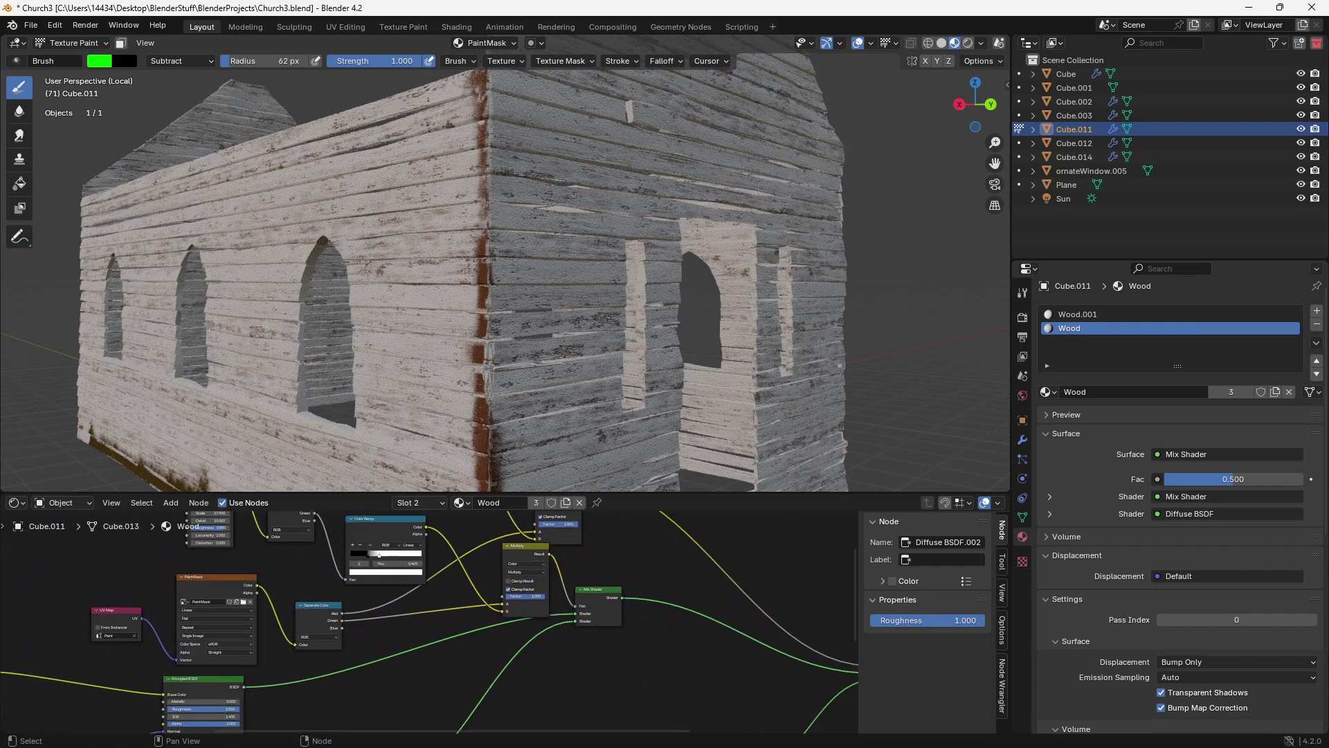
{"action": "left_click", "coordinate": [216, 577]}
{"action": "left_click", "coordinate": [319, 606]}
{"action": "scroll", "coordinate": [434, 625], "scroll_direction": "down", "scroll_amount": 4}
{"action": "middle_click_drag", "start_coordinate": [434, 625], "coordinate": [357, 573]}
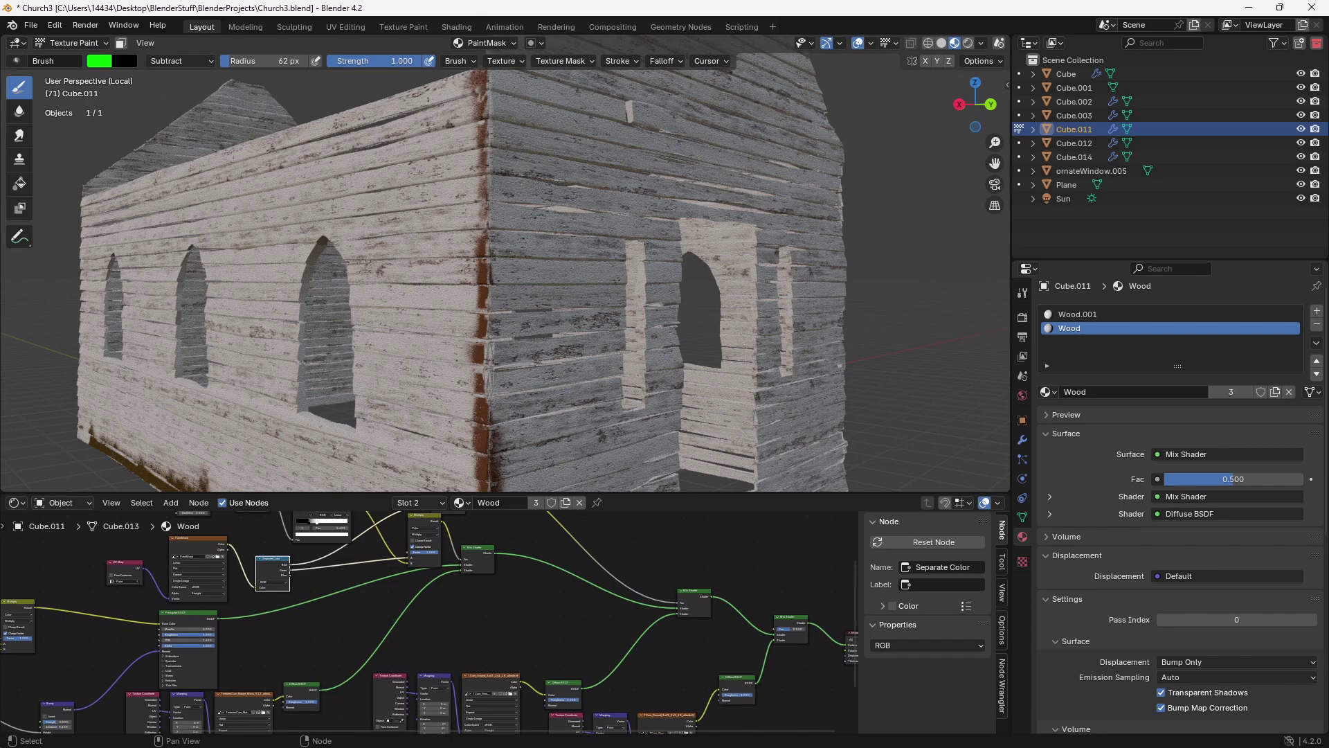
{"action": "left_click_drag", "start_coordinate": [290, 576], "coordinate": [774, 629]}
{"action": "middle_click_drag", "start_coordinate": [774, 629], "coordinate": [597, 565]}
- Set the brush to blue with Add blending and paint a horizontal mask strip above the windows on the long wall
{"action": "left_click", "coordinate": [99, 61]}
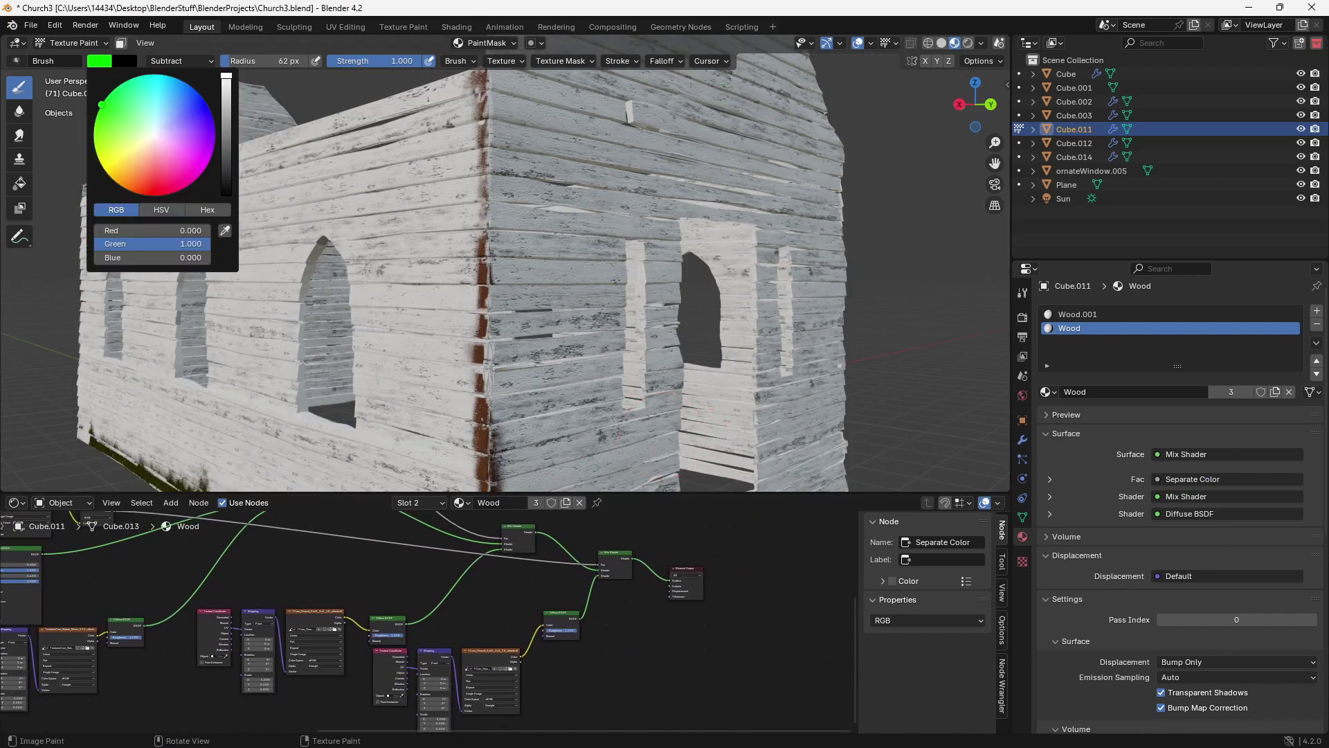
{"action": "left_click", "coordinate": [208, 106]}
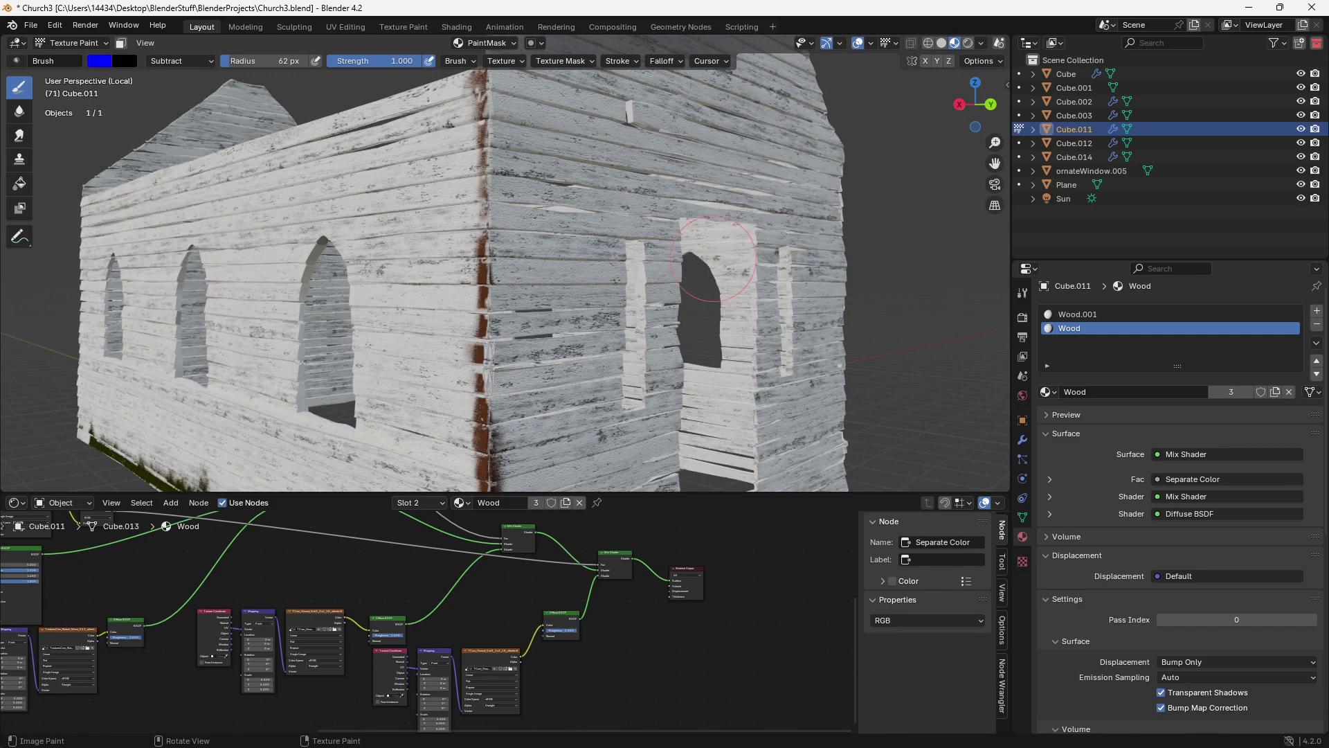
{"action": "left_click", "coordinate": [183, 61]}
{"action": "left_click", "coordinate": [180, 213]}
{"action": "middle_click_drag", "start_coordinate": [363, 234], "coordinate": [443, 241]}
{"action": "mouse_move", "coordinate": [442, 239]}
{"action": "left_mouse_down"}
{"action": "mouse_move", "coordinate": [232, 232]}
{"action": "mouse_move", "coordinate": [525, 239]}
{"action": "left_mouse_up"}
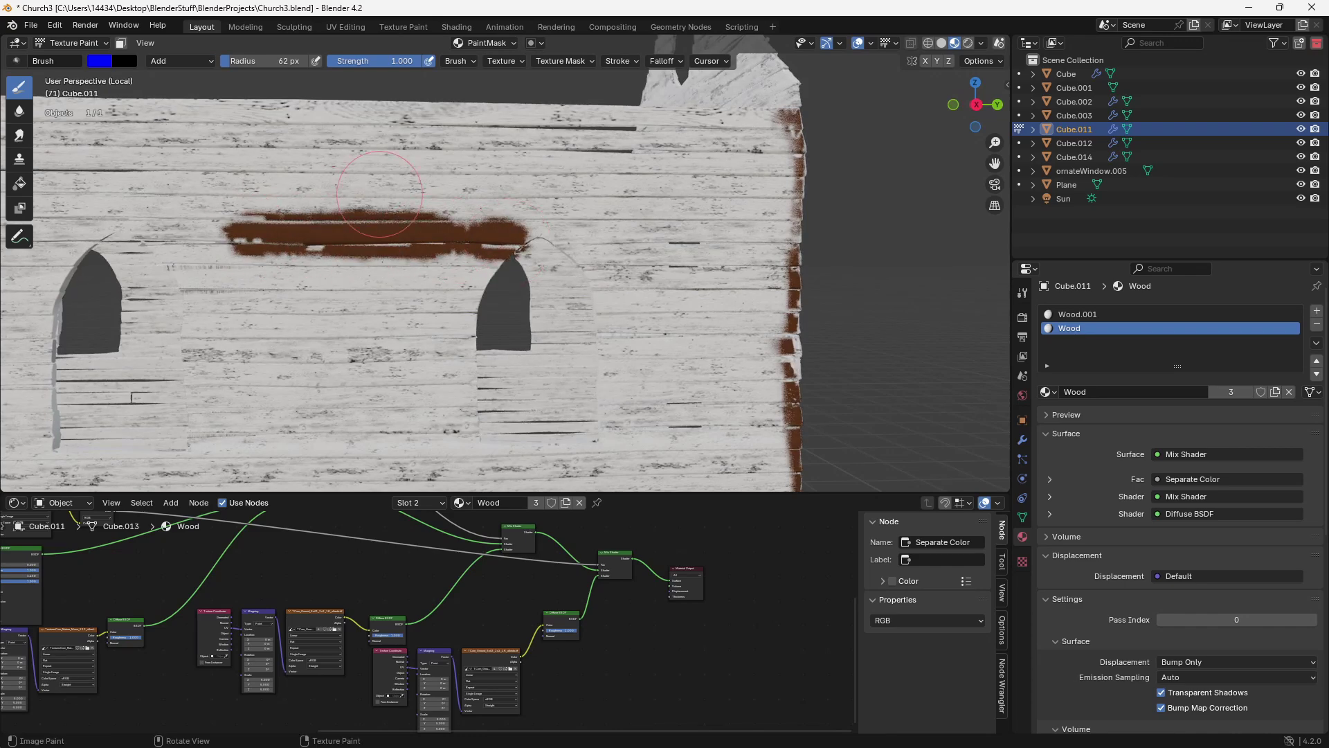
- Replace the duplicated soil image with the dark brown TexturesCom wood 2x2_512 albedo texture from the Wood textures folder
{"action": "scroll", "coordinate": [275, 668], "scroll_direction": "up", "scroll_amount": 6}
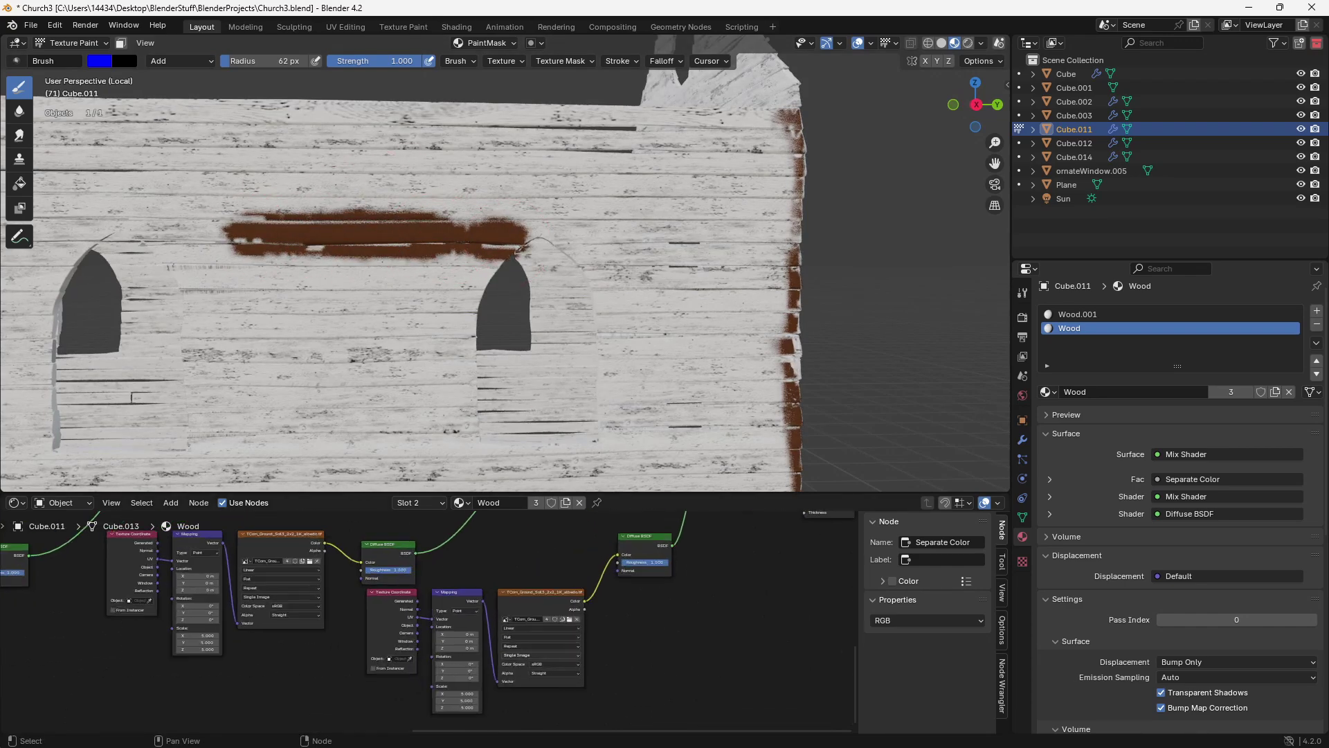
{"action": "left_click", "coordinate": [453, 551]}
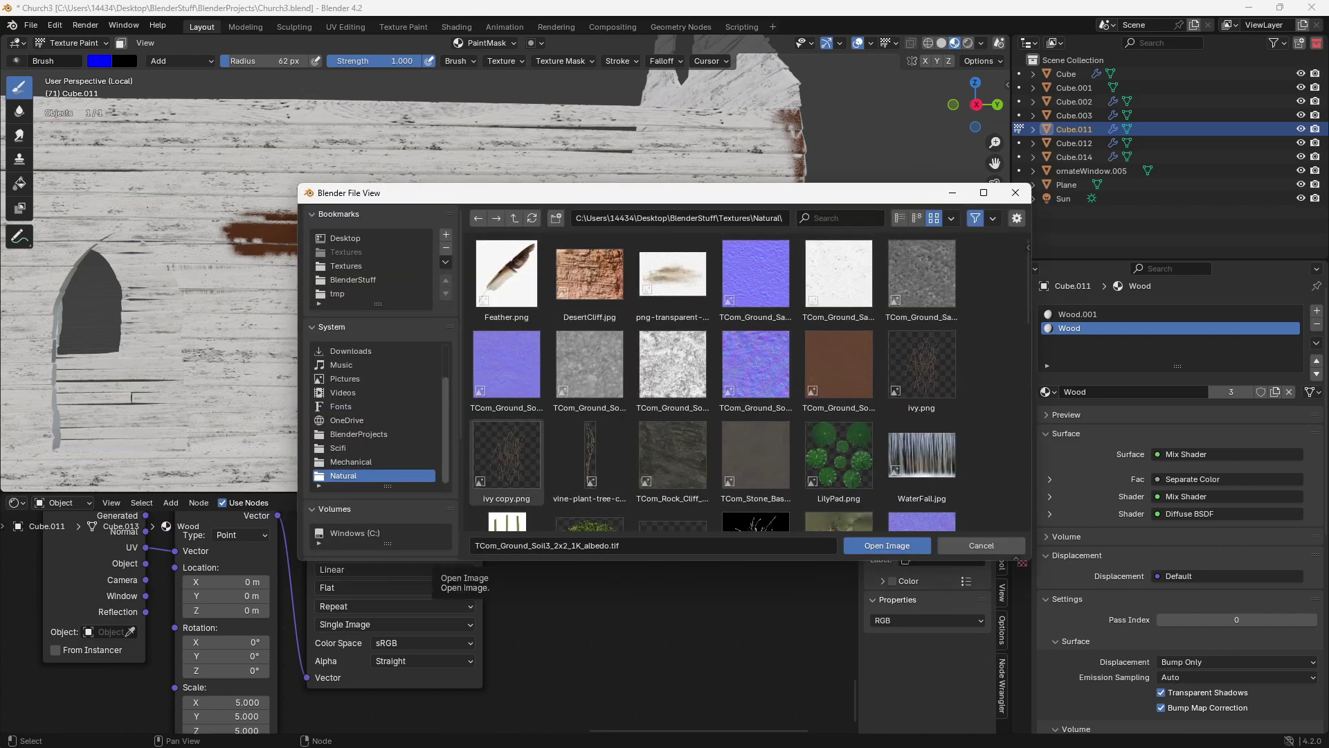
{"action": "left_click", "coordinate": [360, 265]}
{"action": "double_click", "coordinate": [673, 388]}
{"action": "scroll", "coordinate": [673, 388], "scroll_direction": "down", "scroll_amount": 8}
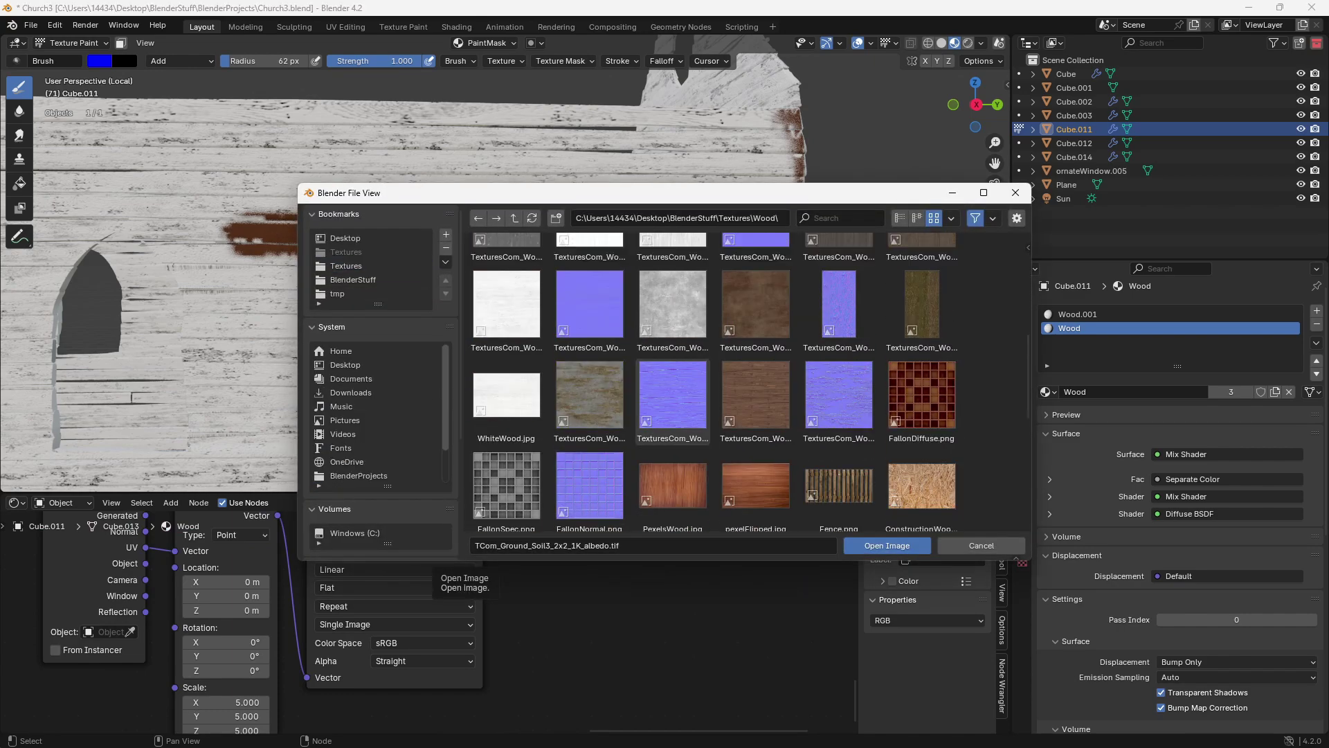
{"action": "scroll", "coordinate": [673, 388], "scroll_direction": "up", "scroll_amount": 1}
{"action": "left_click", "coordinate": [839, 268]}
{"action": "left_click", "coordinate": [887, 546]}
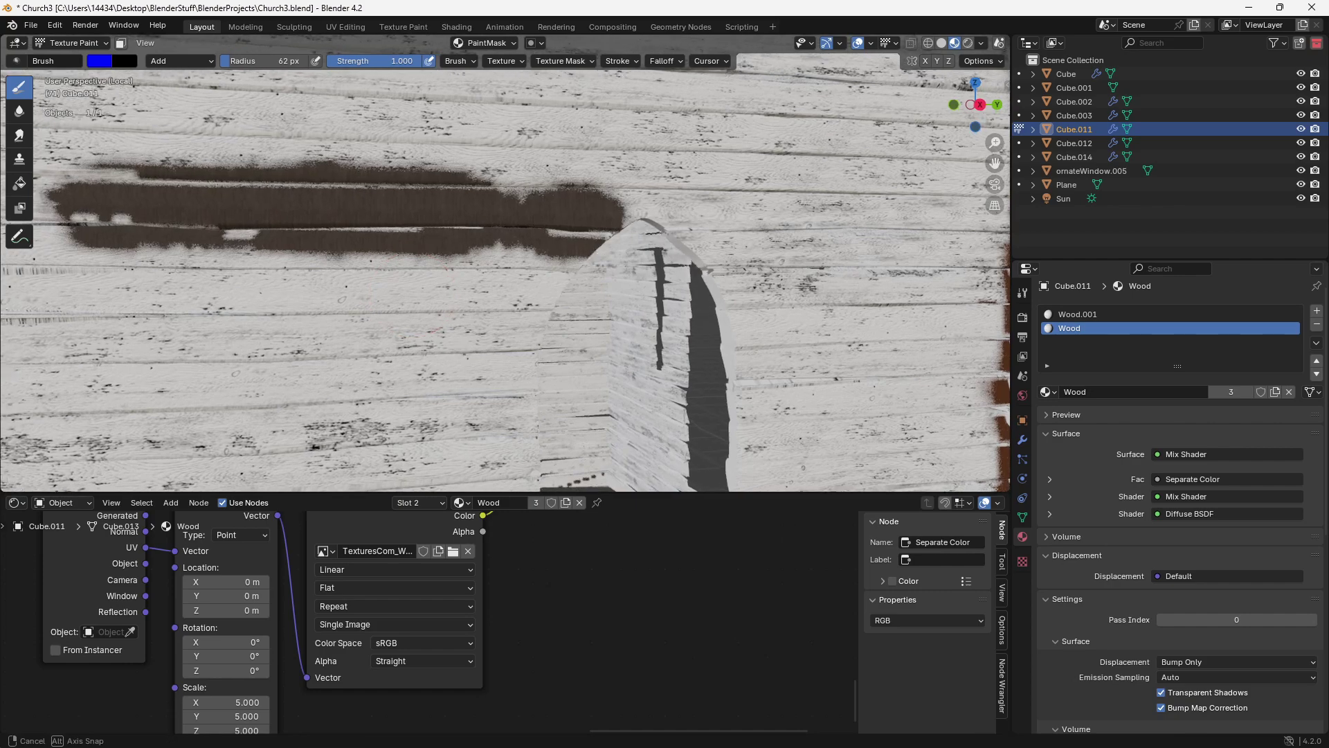
- Set the dark wood texture's Mapping rotation to 90° on Z and inspect the painted strip
{"action": "middle_click_drag", "start_coordinate": [225, 670], "coordinate": [437, 632]}
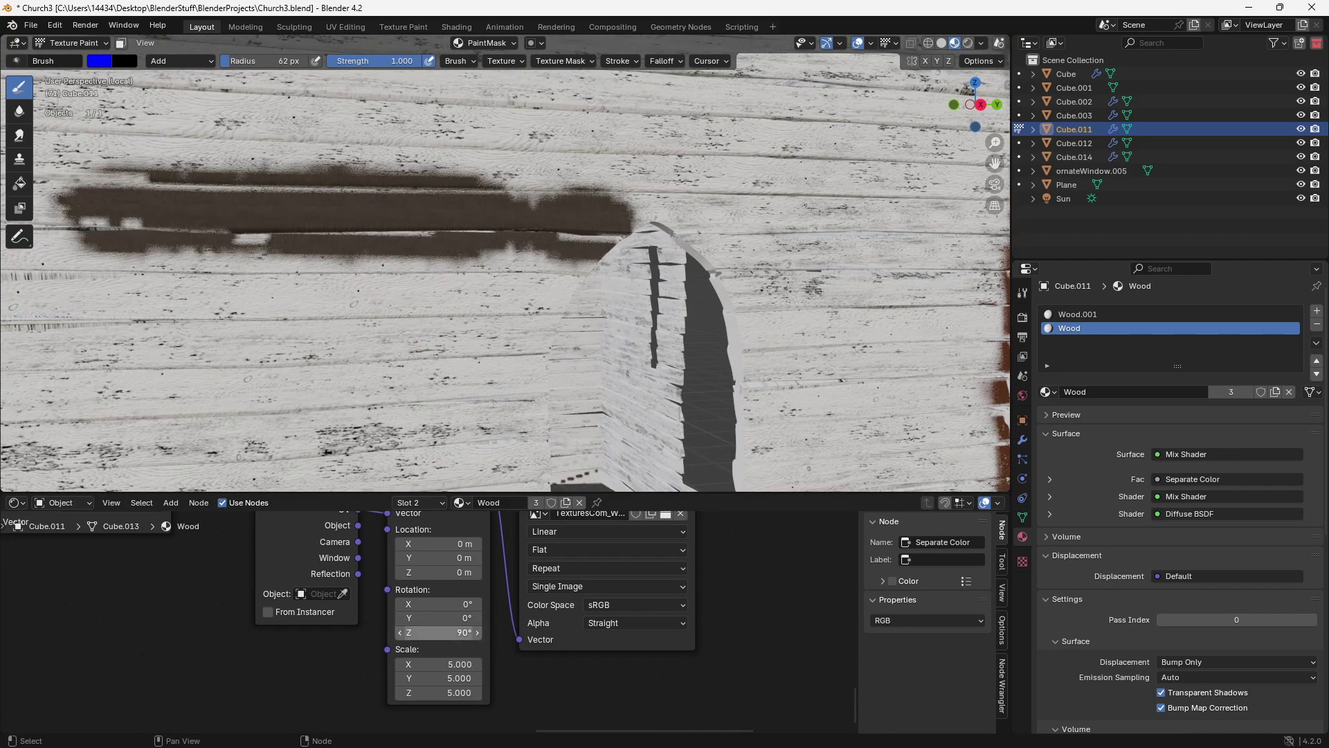
{"action": "middle_click_drag", "start_coordinate": [437, 632], "coordinate": [505, 698]}
{"action": "middle_click_drag", "start_coordinate": [377, 296], "coordinate": [385, 300]}
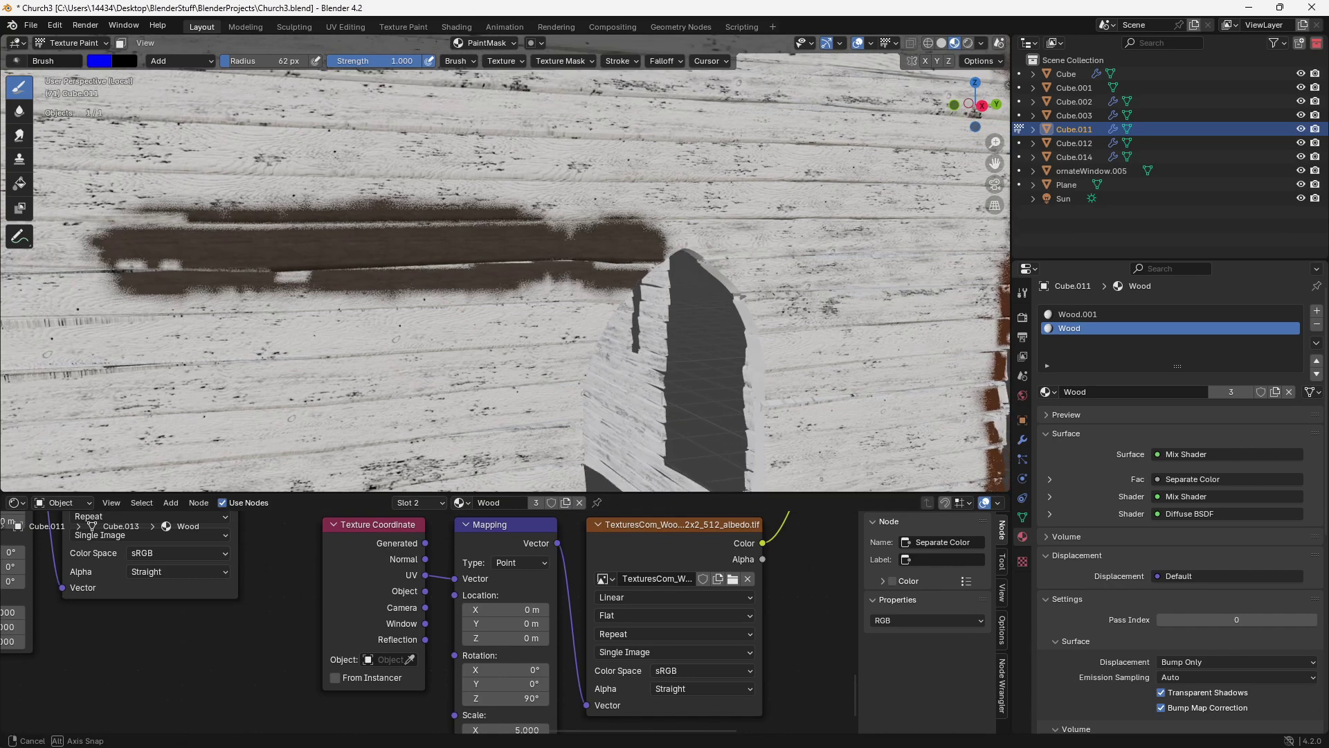
{"action": "scroll", "coordinate": [385, 299], "scroll_direction": "up", "scroll_amount": 4}
- Lower the dark wood texture's Mapping scale on all three axes together
{"action": "middle_click_drag", "start_coordinate": [505, 698], "coordinate": [504, 606]}
{"action": "left_click_drag", "start_coordinate": [504, 639], "coordinate": [505, 667]}
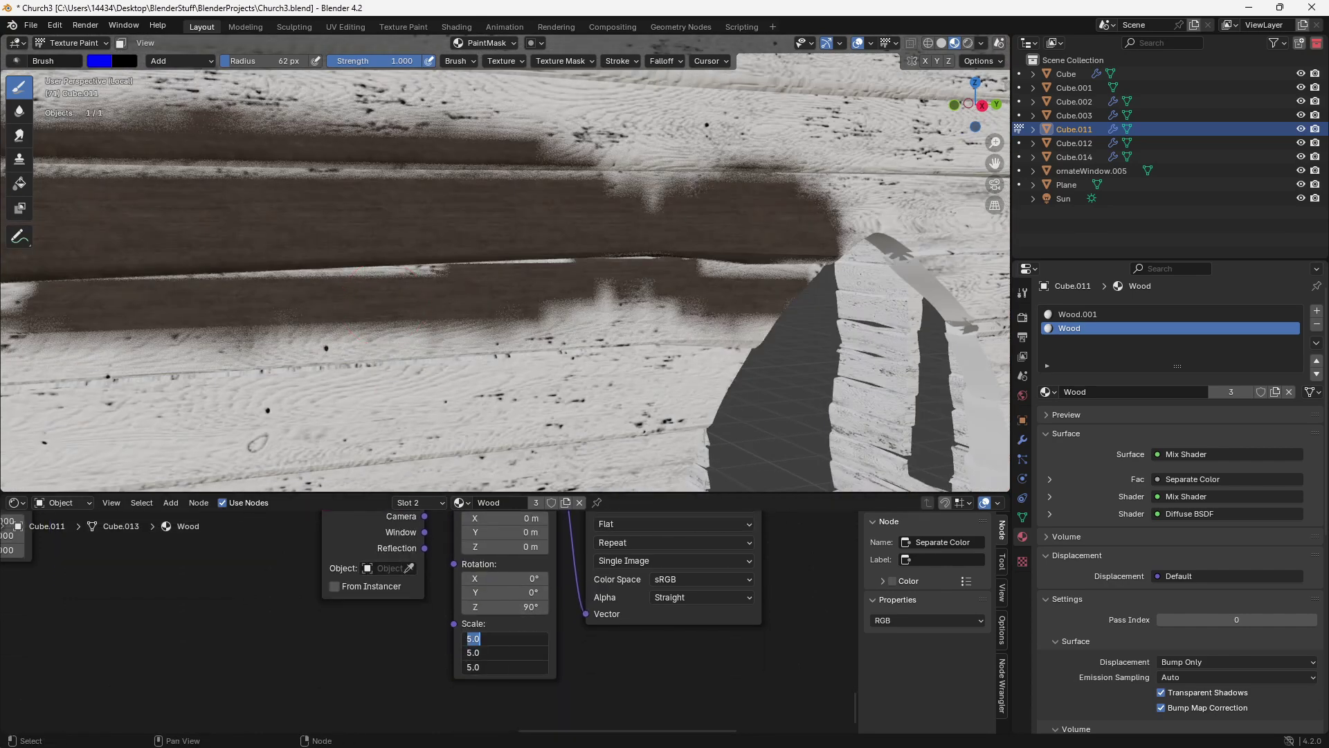
{"action": "scroll", "coordinate": [540, 386], "scroll_direction": "down", "scroll_amount": 6}
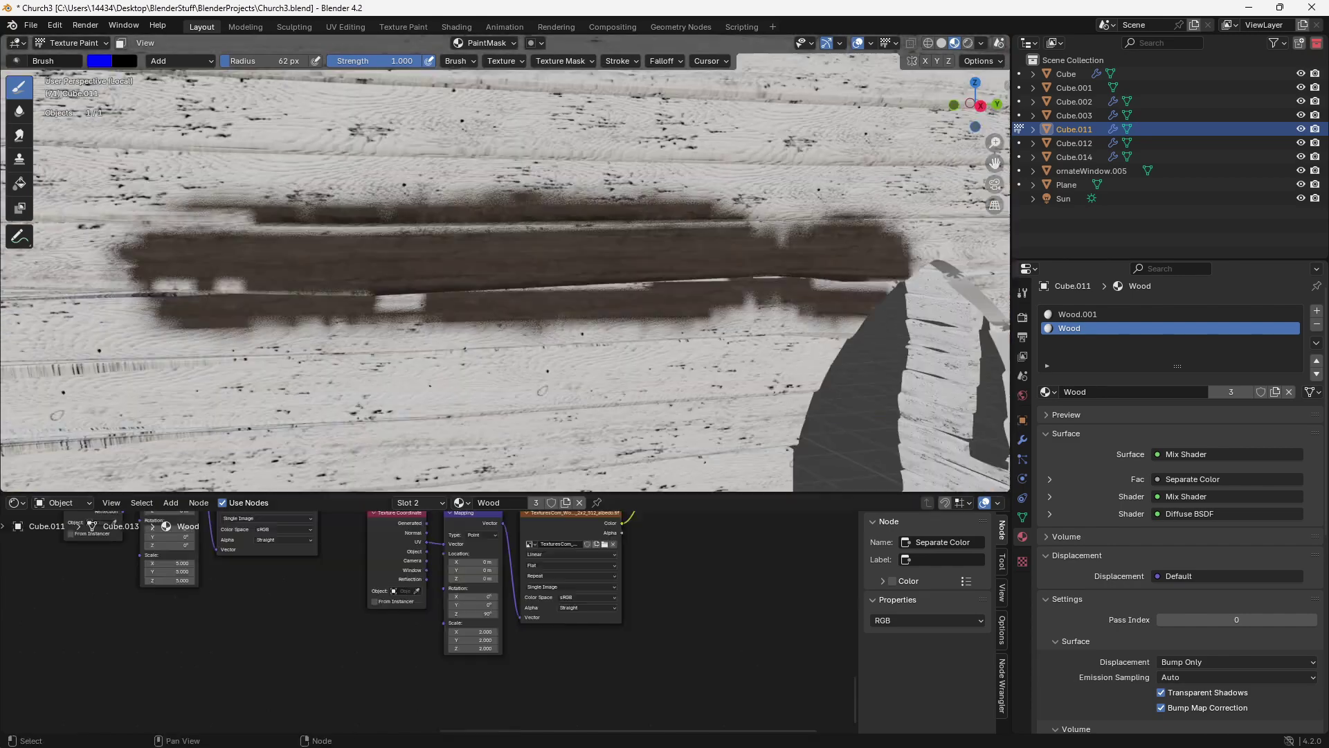
- Add a Bump node between the dark wood texture and its Diffuse BSDF
{"action": "scroll", "coordinate": [425, 651], "scroll_direction": "down", "scroll_amount": 6}
{"action": "middle_click_drag", "start_coordinate": [426, 651], "coordinate": [339, 650]}
{"action": "left_click", "coordinate": [510, 537]}
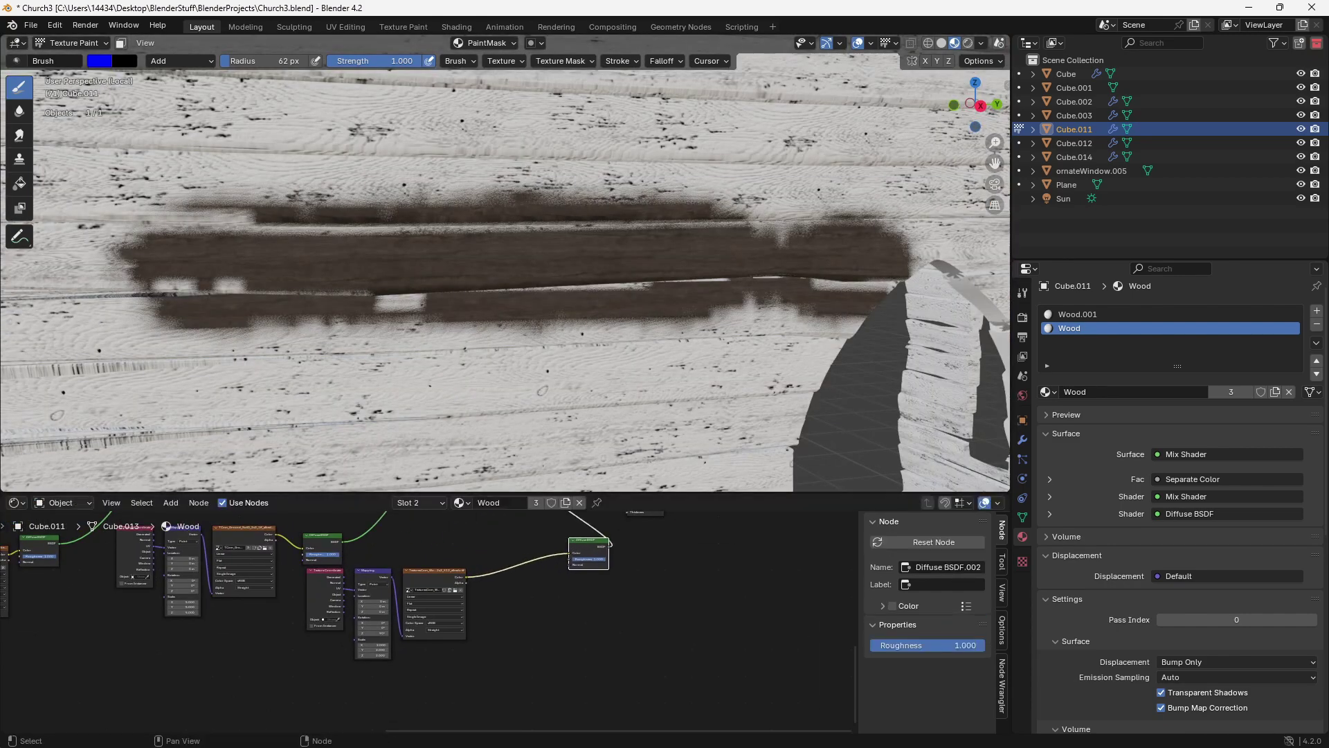
{"action": "key", "text": "shift+a"}
{"action": "type", "text": "bum"}
{"action": "key", "text": "Return"}
{"action": "left_click", "coordinate": [521, 578]}
- Wire the dark wood texture's color into the Bump height and the Bump normal into its Diffuse BSDF
{"action": "scroll", "coordinate": [520, 576], "scroll_direction": "up", "scroll_amount": 3}
{"action": "scroll", "coordinate": [485, 589], "scroll_direction": "up", "scroll_amount": 1}
{"action": "left_click_drag", "start_coordinate": [412, 574], "coordinate": [531, 658]}
{"action": "middle_click_drag", "start_coordinate": [581, 601], "coordinate": [547, 647]}
{"action": "left_click_drag", "start_coordinate": [579, 650], "coordinate": [602, 594]}
{"action": "middle_click_drag", "start_coordinate": [589, 627], "coordinate": [580, 590]}
{"action": "scroll", "coordinate": [540, 599], "scroll_direction": "up", "scroll_amount": 2}
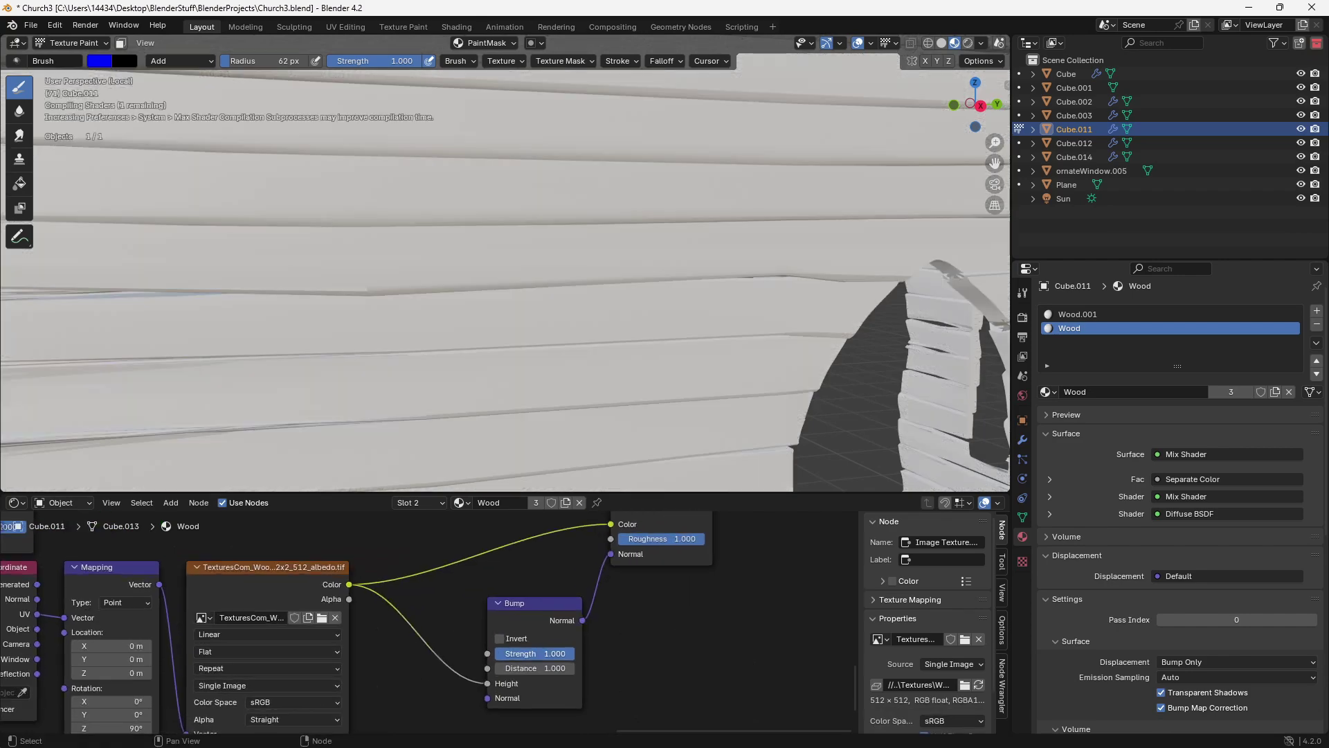
- Lower the dark wood Bump strength to about 0.583 and inspect the painted strip on the church
{"action": "middle_click_drag", "start_coordinate": [536, 644], "coordinate": [530, 616]}
{"action": "scroll", "coordinate": [512, 623], "scroll_direction": "up", "scroll_amount": 4}
{"action": "left_click_drag", "start_coordinate": [575, 626], "coordinate": [544, 626]}
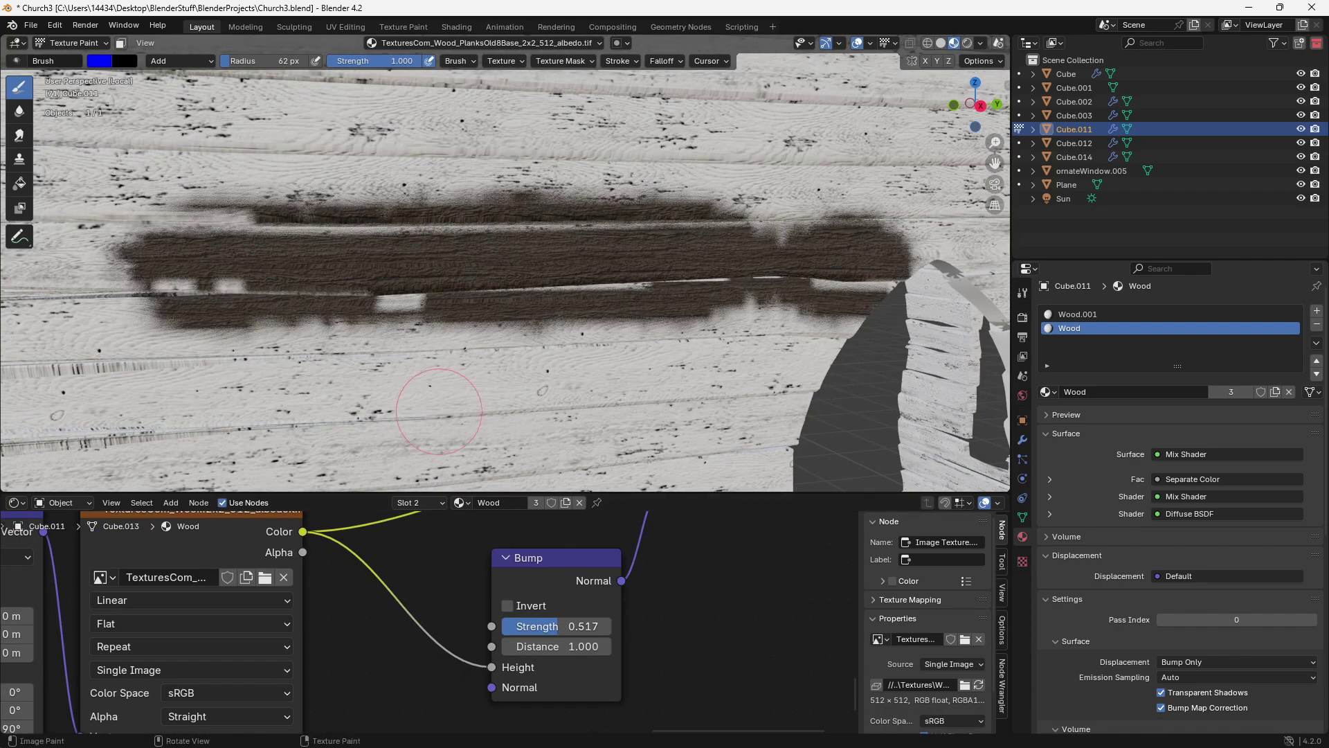
{"action": "scroll", "coordinate": [472, 469], "scroll_direction": "down", "scroll_amount": 8}
{"action": "mouse_move", "coordinate": [485, 416]}
{"action": "middle_mouse_down", "text": "shift"}
{"action": "mouse_move", "coordinate": [703, 416]}
{"action": "mouse_move", "coordinate": [625, 387]}
{"action": "middle_mouse_up", "text": "shift"}
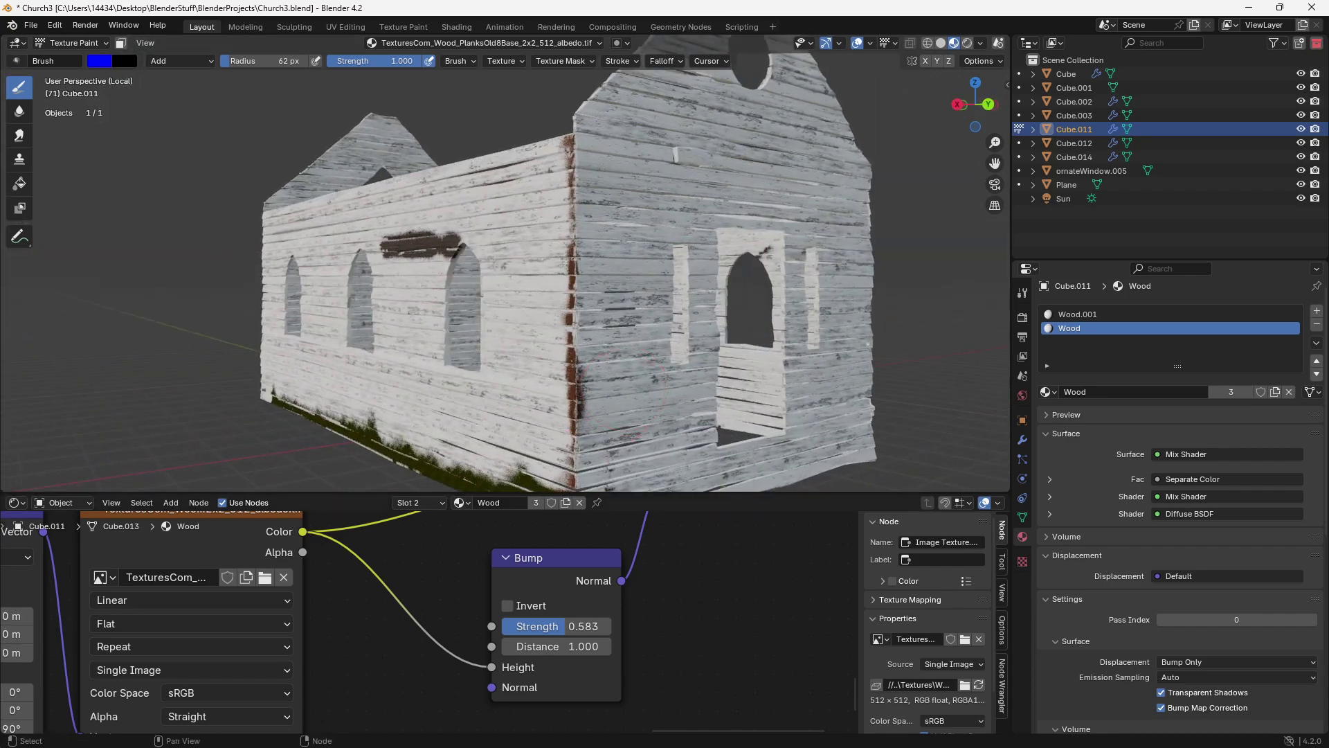
- Duplicate the Bump node beside the soil texture and wire it from the soil color to its Diffuse BSDF normal
{"action": "scroll", "coordinate": [429, 615], "scroll_direction": "down", "scroll_amount": 10}
{"action": "left_click", "coordinate": [475, 604]}
{"action": "middle_click_drag", "start_coordinate": [478, 609], "coordinate": [720, 602]}
{"action": "key", "text": "shift+d"}
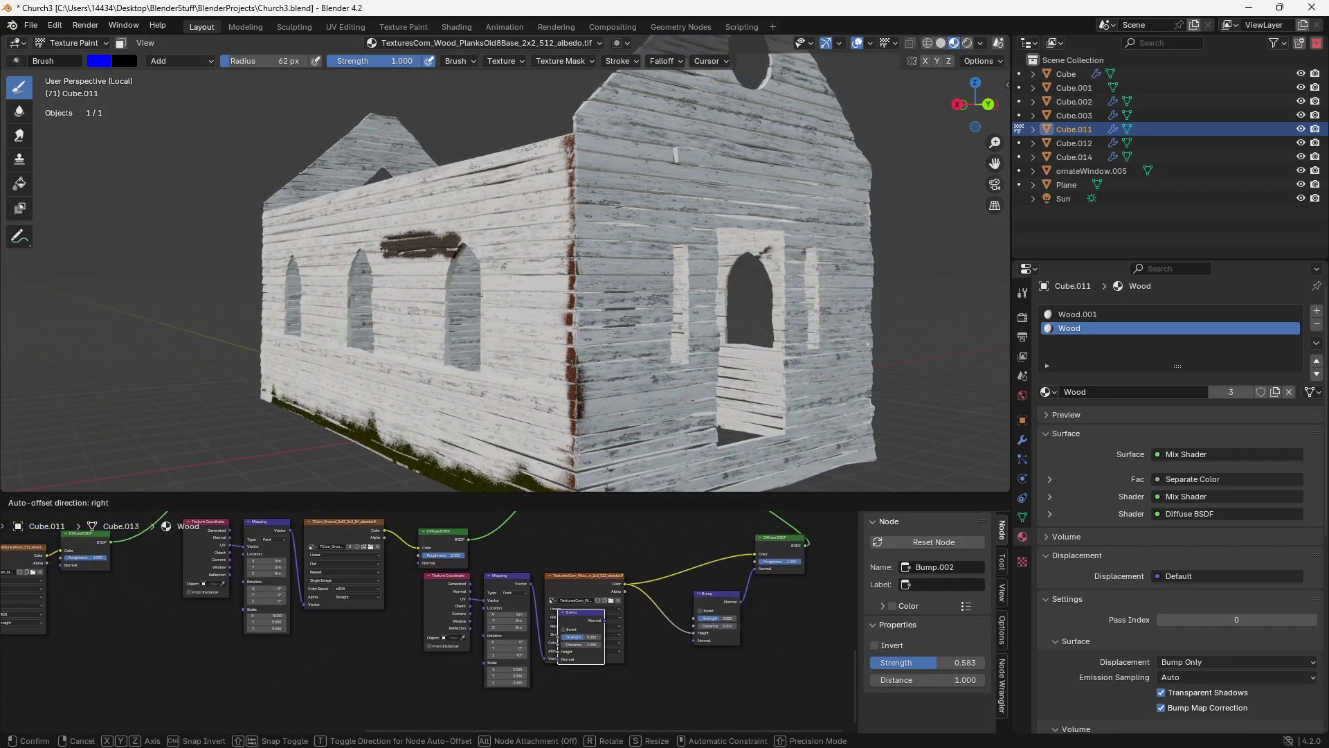
{"action": "left_click", "coordinate": [381, 644]}
- Set the soil texture's Mapping scale to 2 on all three axes and inspect the wall corner
{"action": "scroll", "coordinate": [496, 358], "scroll_direction": "up", "scroll_amount": 6}
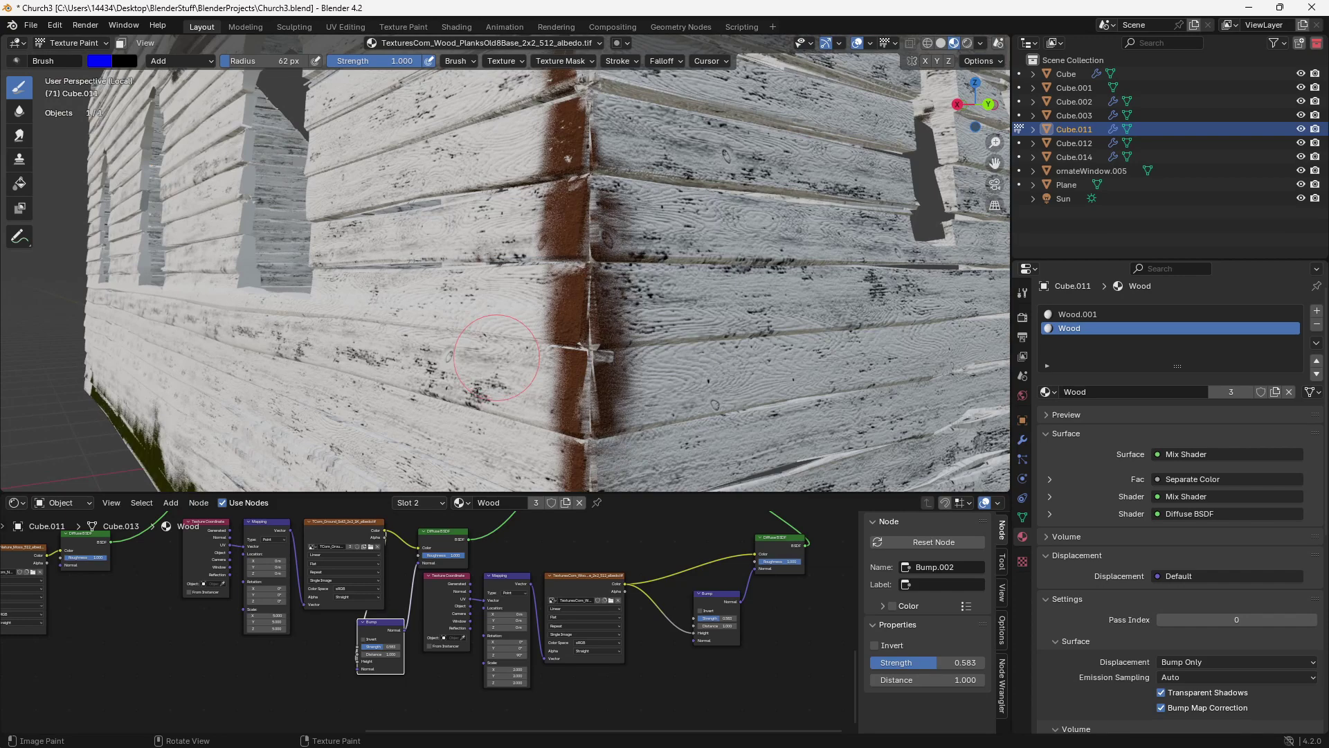
{"action": "scroll", "coordinate": [109, 654], "scroll_direction": "up", "scroll_amount": 2}
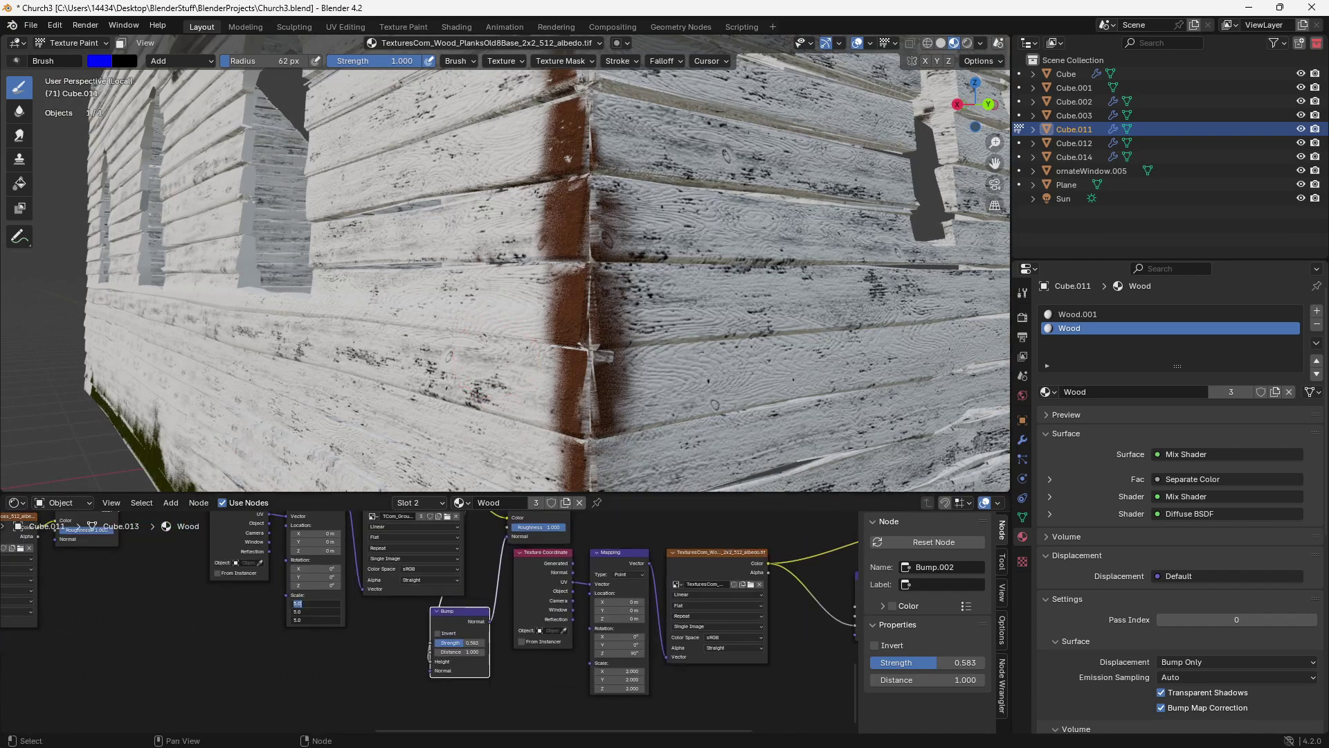
{"action": "scroll", "coordinate": [552, 371], "scroll_direction": "down", "scroll_amount": 8}
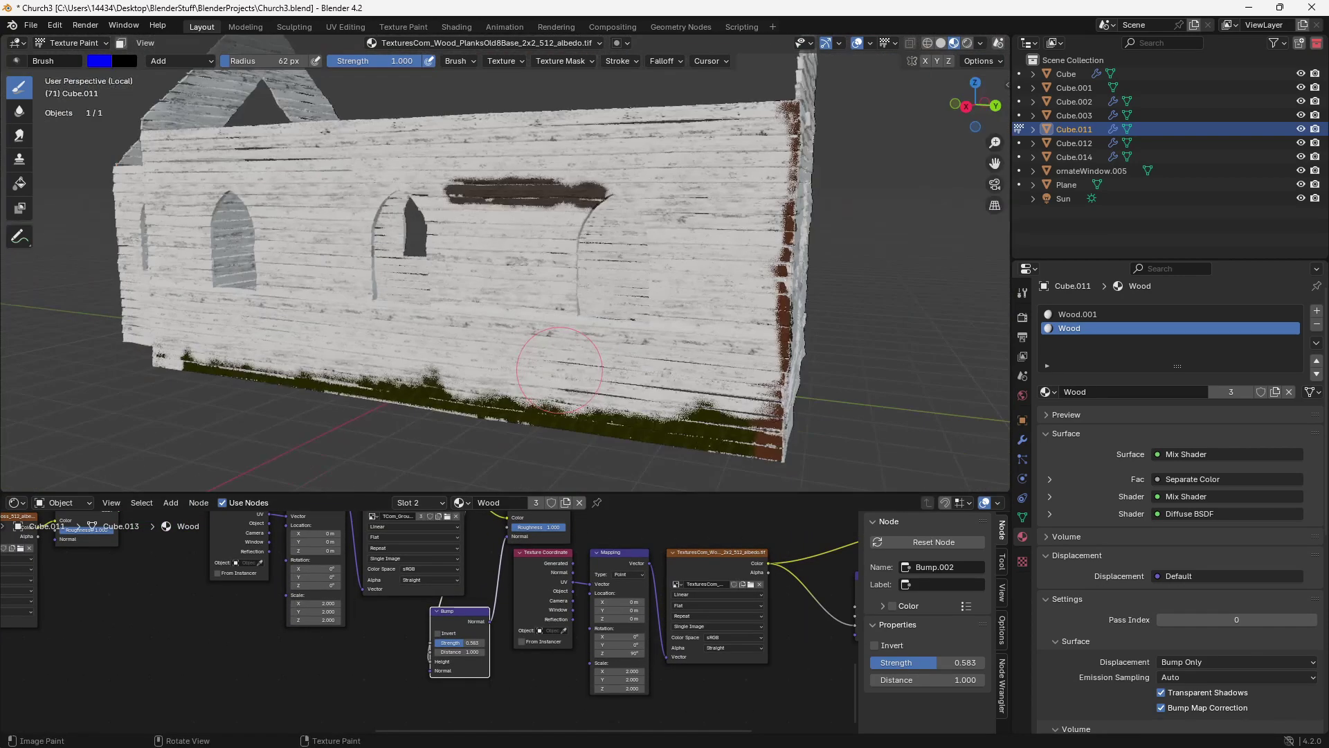
{"action": "scroll", "coordinate": [552, 372], "scroll_direction": "up", "scroll_amount": 3}
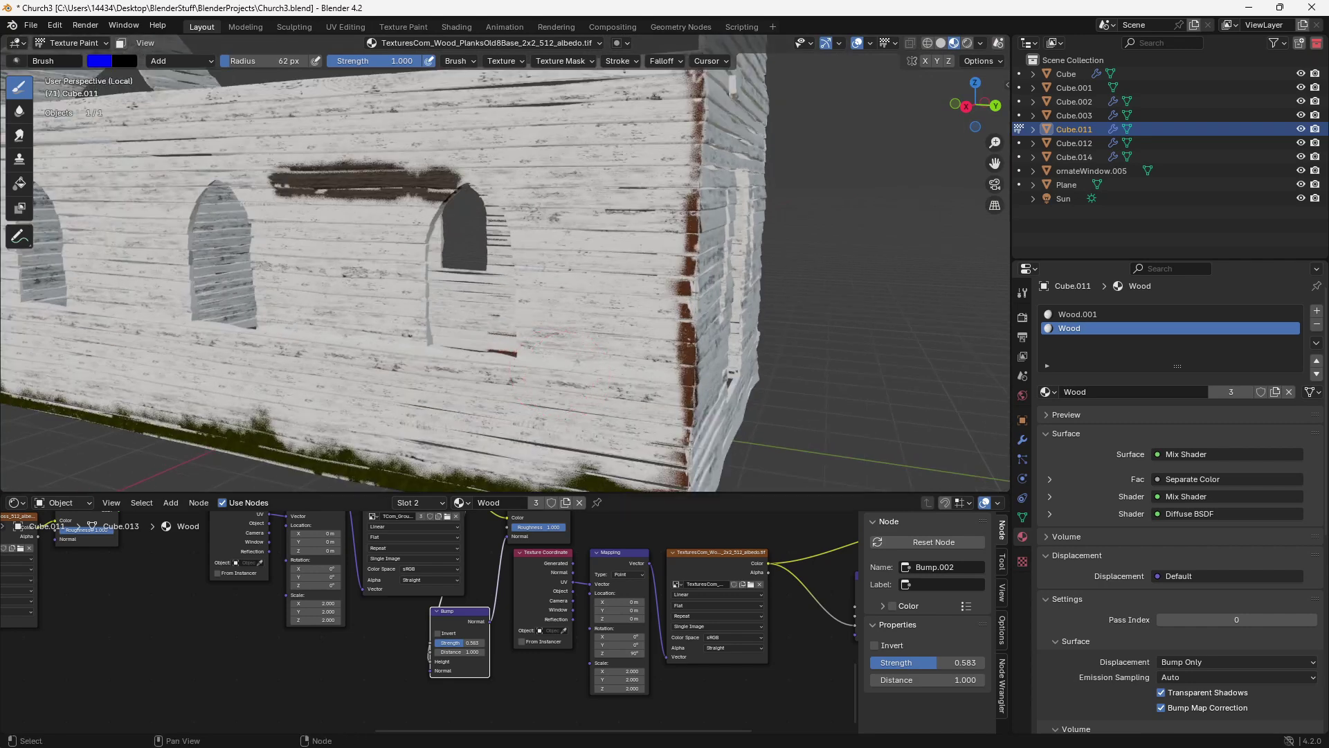
- Duplicate the Bump node beside the moss texture and move the moss Diffuse BSDF to make room
{"action": "scroll", "coordinate": [572, 651], "scroll_direction": "down", "scroll_amount": 3}
{"action": "key", "text": "shift+d"}
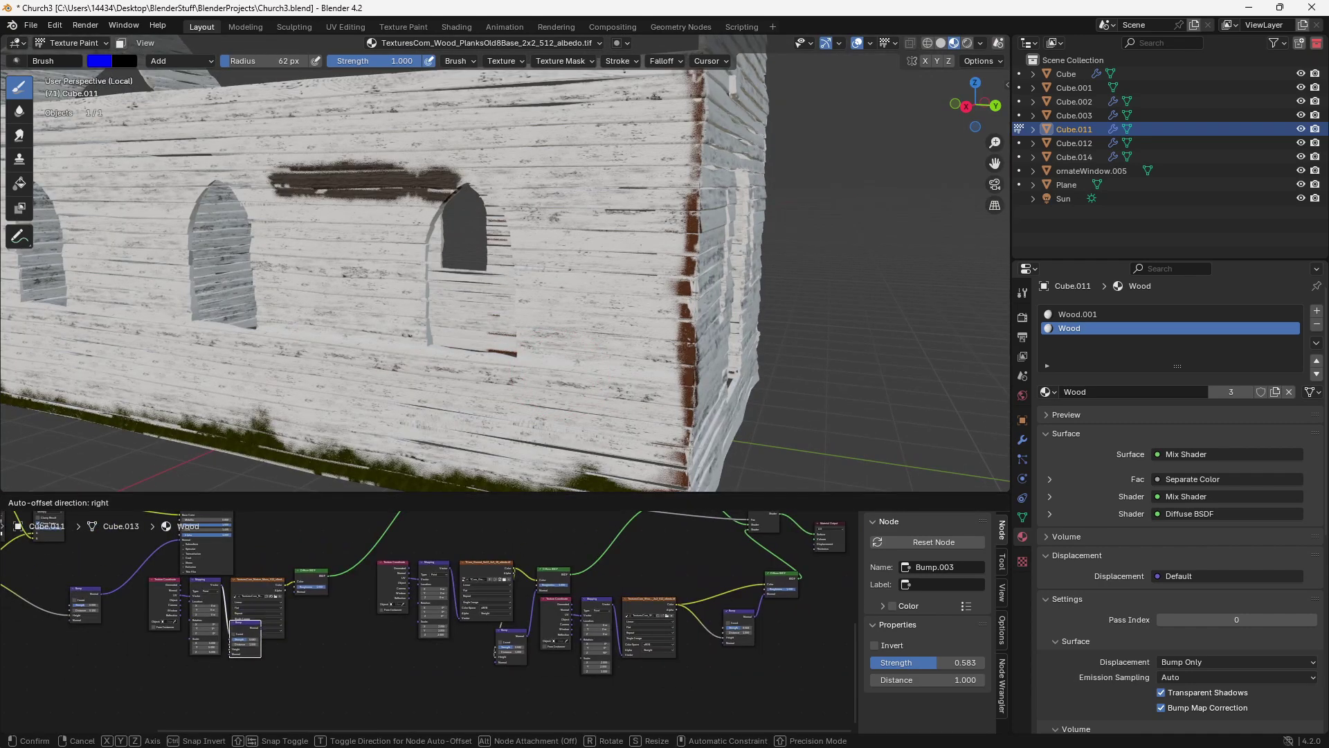
{"action": "left_click", "coordinate": [341, 667]}
{"action": "middle_click_drag", "start_coordinate": [341, 666], "coordinate": [509, 684]}
{"action": "scroll", "coordinate": [519, 637], "scroll_direction": "up", "scroll_amount": 7}
{"action": "left_click_drag", "start_coordinate": [453, 556], "coordinate": [543, 556]}
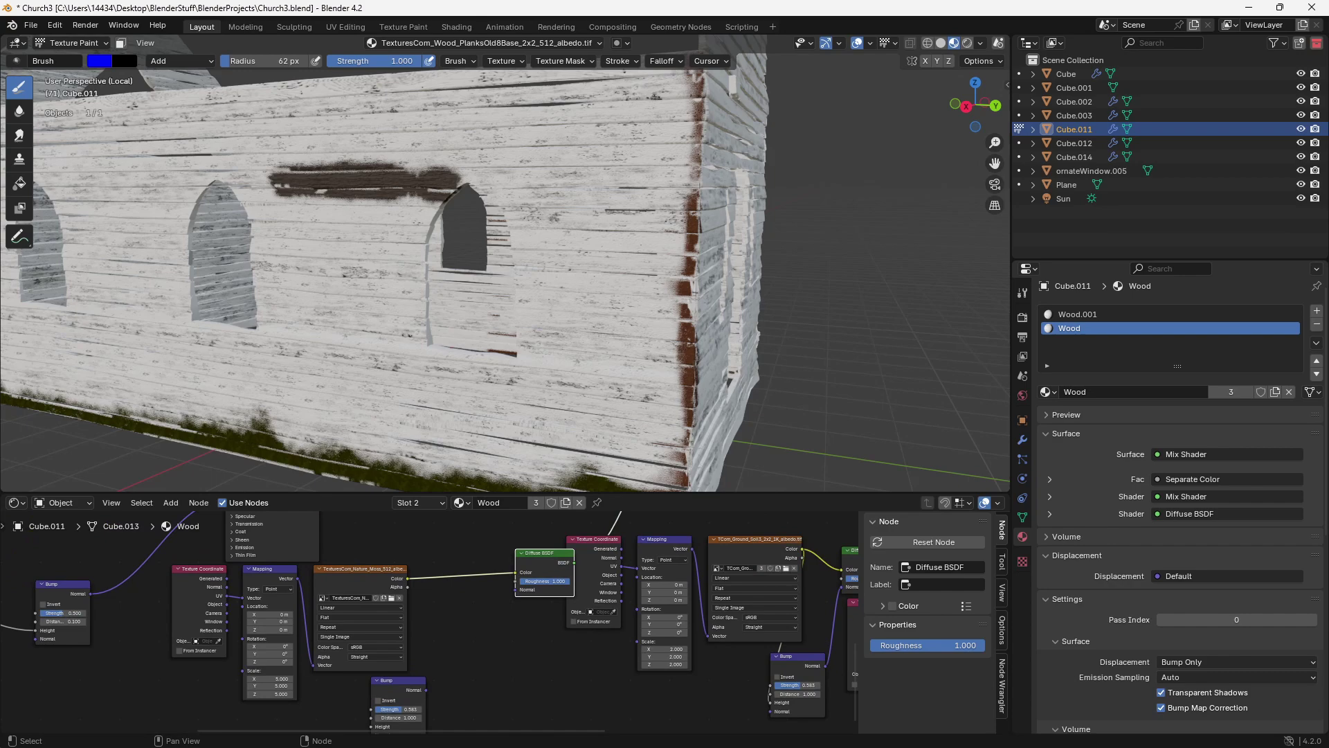
- Connect the moss color through the duplicated Bump to its Diffuse BSDF normal, with strength about 0.717
{"action": "left_click_drag", "start_coordinate": [426, 689], "coordinate": [504, 579]}
{"action": "left_click_drag", "start_coordinate": [401, 681], "coordinate": [475, 619]}
{"action": "left_click_drag", "start_coordinate": [407, 579], "coordinate": [444, 664]}
{"action": "scroll", "coordinate": [551, 341], "scroll_direction": "down", "scroll_amount": 5}
{"action": "left_click_drag", "start_coordinate": [543, 553], "coordinate": [493, 526]}
{"action": "scroll", "coordinate": [491, 283], "scroll_direction": "up", "scroll_amount": 6}
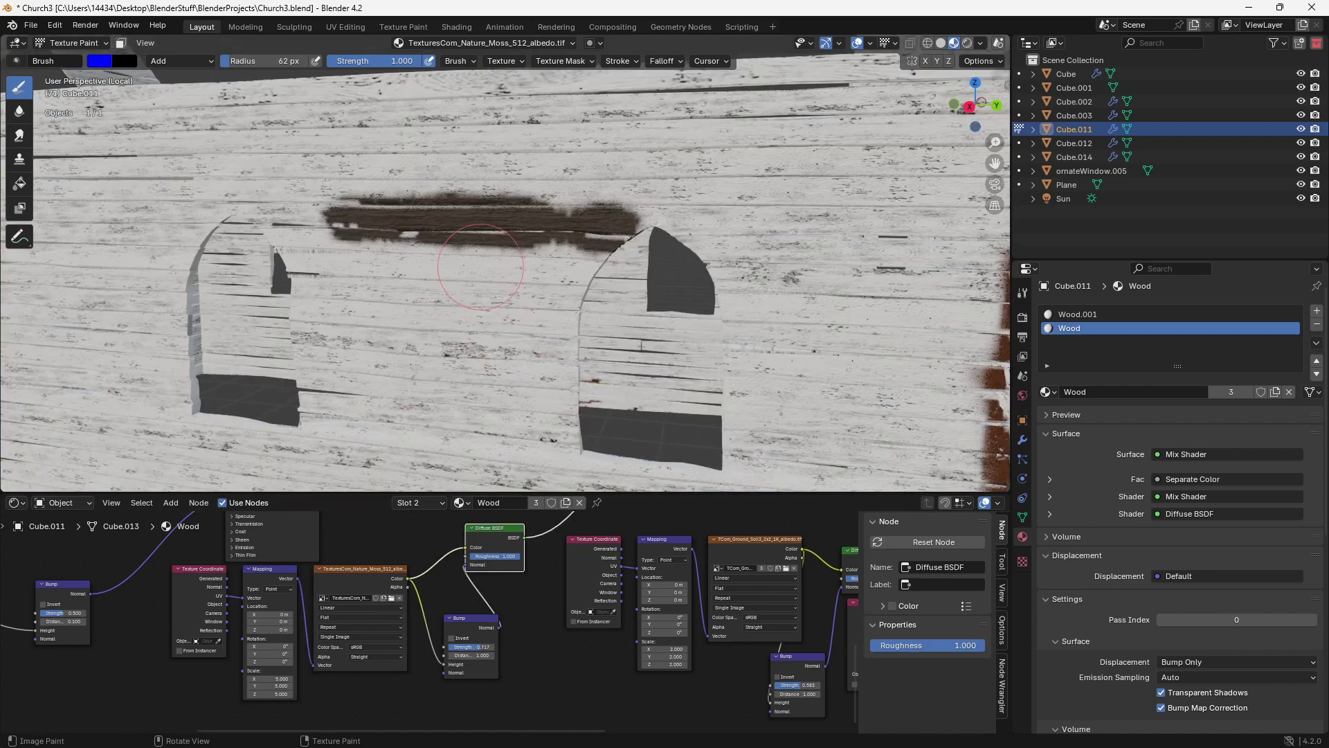
- Insert an RGB Curves node between the dark wood texture and its Diffuse BSDF color
{"action": "scroll", "coordinate": [706, 600], "scroll_direction": "down", "scroll_amount": 4}
{"action": "middle_click_drag", "start_coordinate": [706, 600], "coordinate": [161, 615]}
{"action": "scroll", "coordinate": [444, 613], "scroll_direction": "up", "scroll_amount": 4}
{"action": "key", "text": "shift+a"}
{"action": "type", "text": "rgb"}
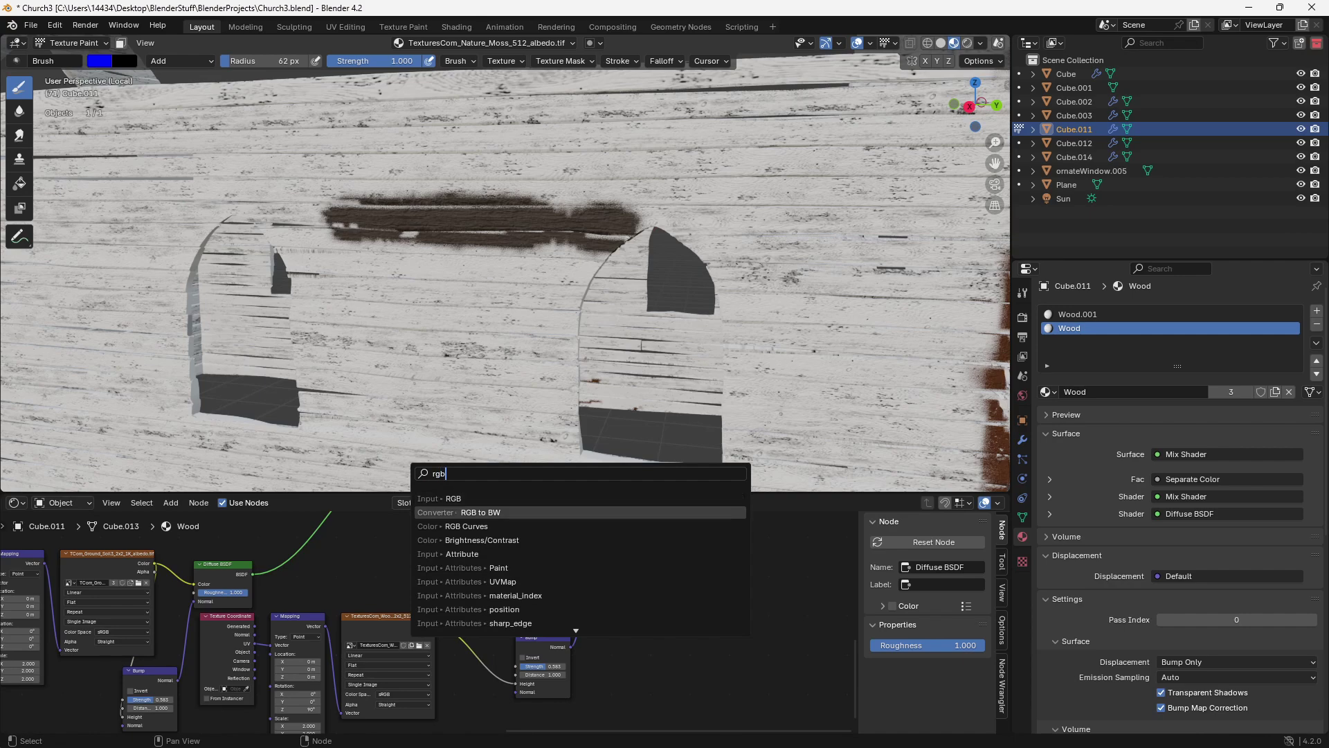
{"action": "key", "text": "Return"}
{"action": "left_click", "coordinate": [481, 533]}
{"action": "middle_click_drag", "start_coordinate": [481, 532], "coordinate": [470, 547]}
{"action": "scroll", "coordinate": [464, 561], "scroll_direction": "up", "scroll_amount": 2}
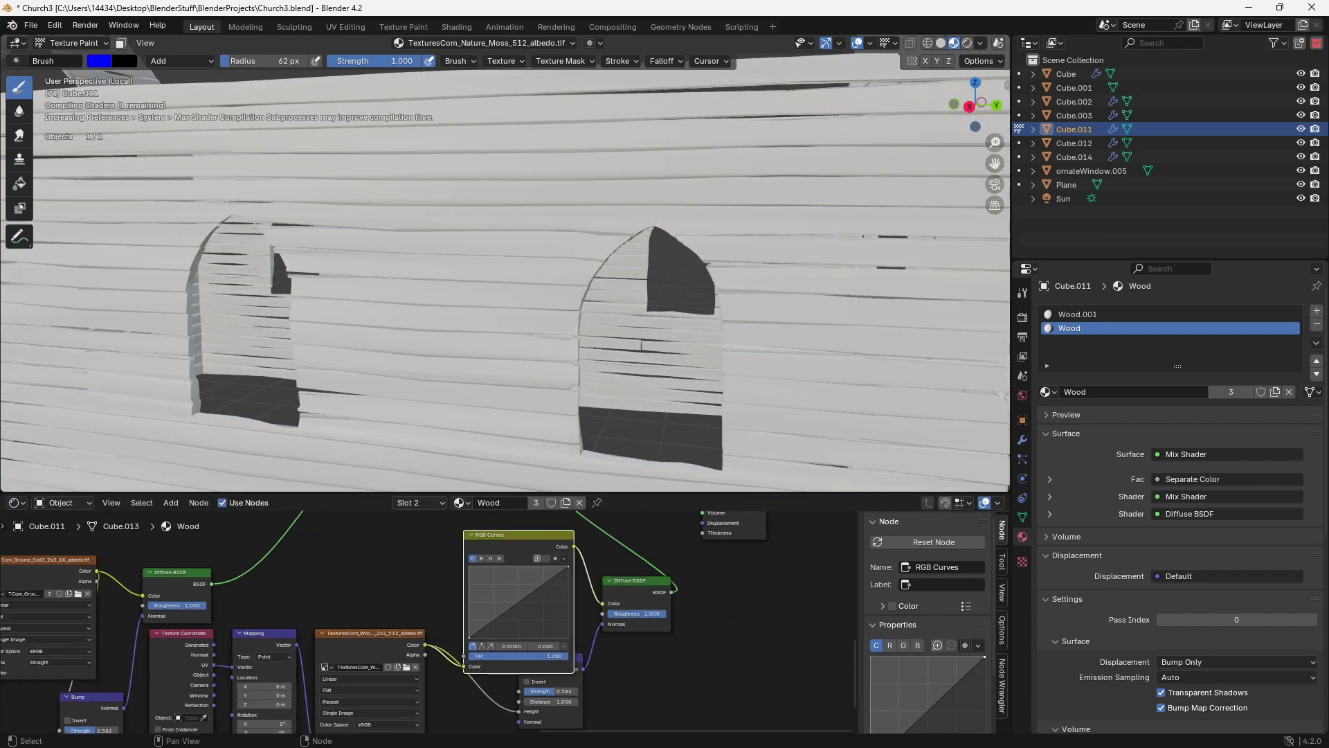
- Raise the middle of the RGB curve to about 0.427, 0.650 to lighten the dark wood and inspect the church
{"action": "left_click_drag", "start_coordinate": [518, 597], "coordinate": [511, 591]}
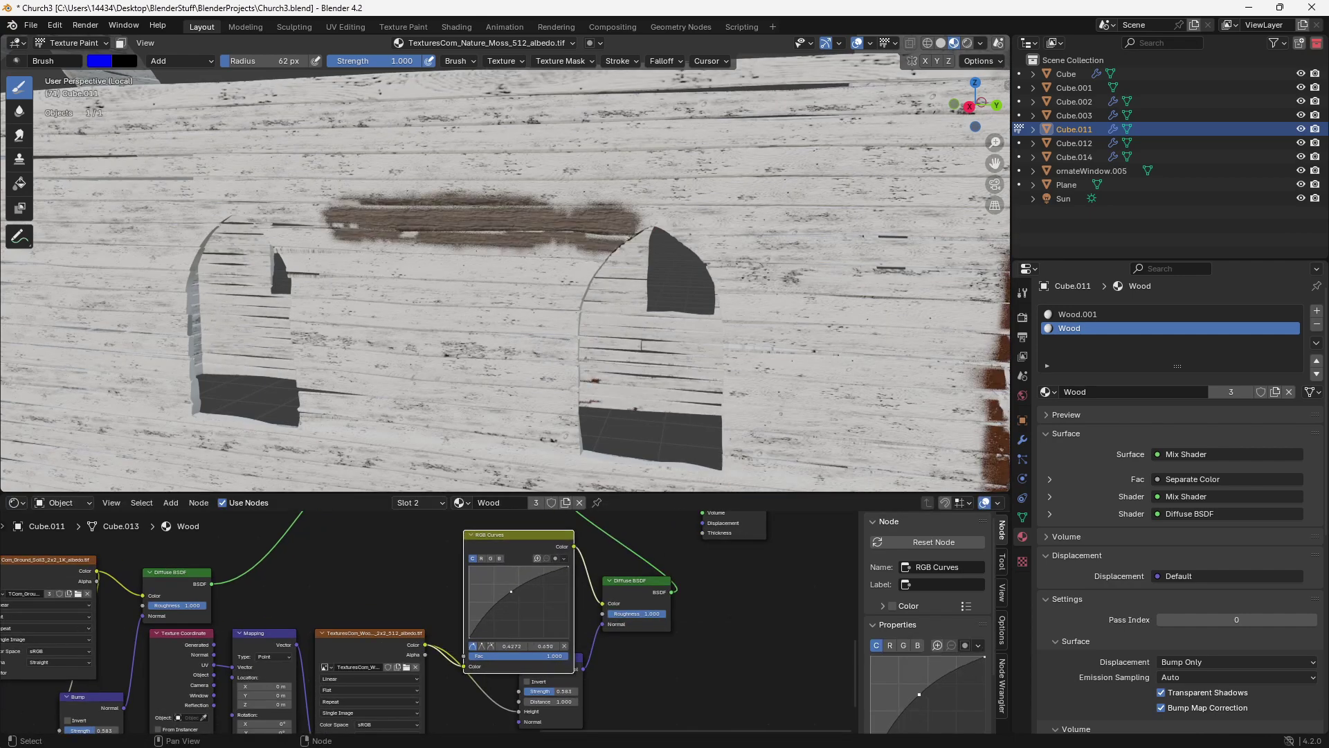
{"action": "scroll", "coordinate": [463, 380], "scroll_direction": "down", "scroll_amount": 6}
{"action": "middle_click_drag", "start_coordinate": [699, 380], "coordinate": [651, 371]}
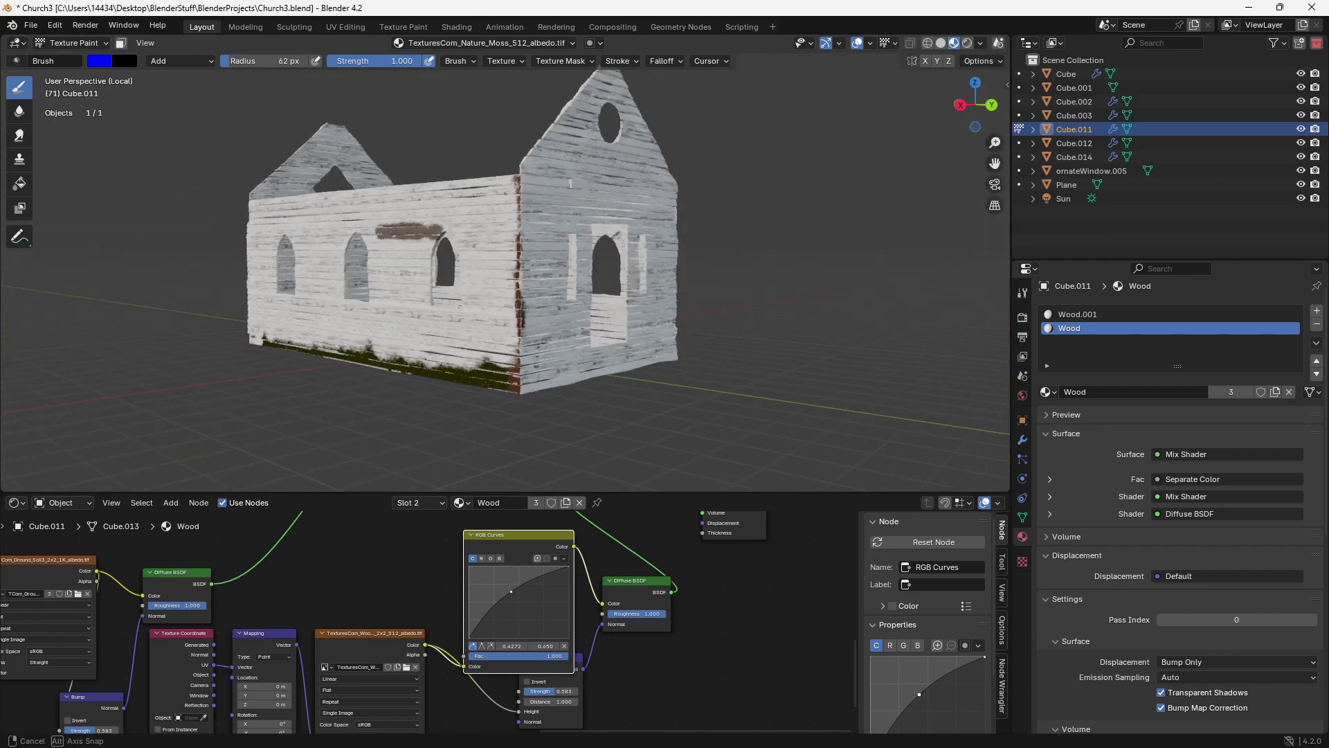
- Try lightening the moss texture with a duplicate of the RGB Curves node and delete the duplicate
{"action": "scroll", "coordinate": [429, 624], "scroll_direction": "down", "scroll_amount": 3}
{"action": "key", "text": "shift+d"}
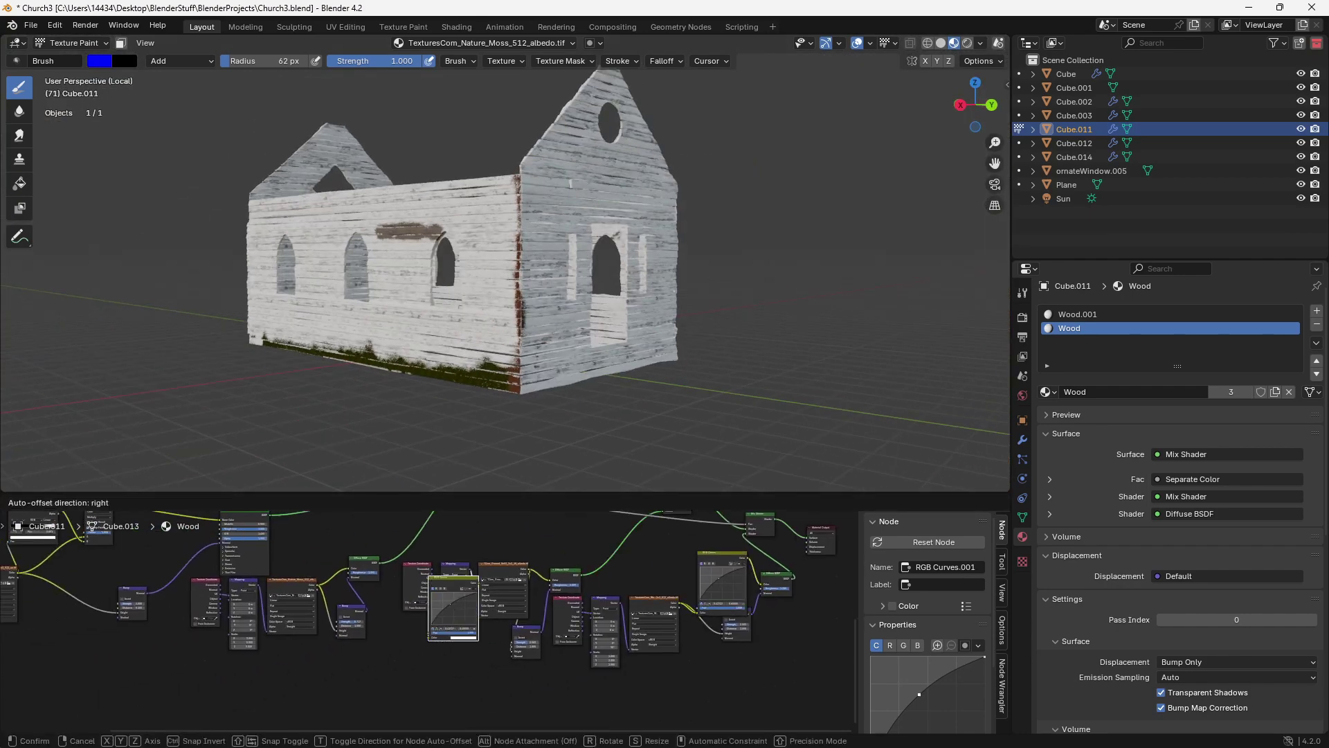
{"action": "left_click", "coordinate": [352, 603]}
{"action": "middle_click_drag", "start_coordinate": [352, 604], "coordinate": [445, 629]}
{"action": "scroll", "coordinate": [433, 606], "scroll_direction": "up", "scroll_amount": 6}
{"action": "scroll", "coordinate": [427, 620], "scroll_direction": "up", "scroll_amount": 3}
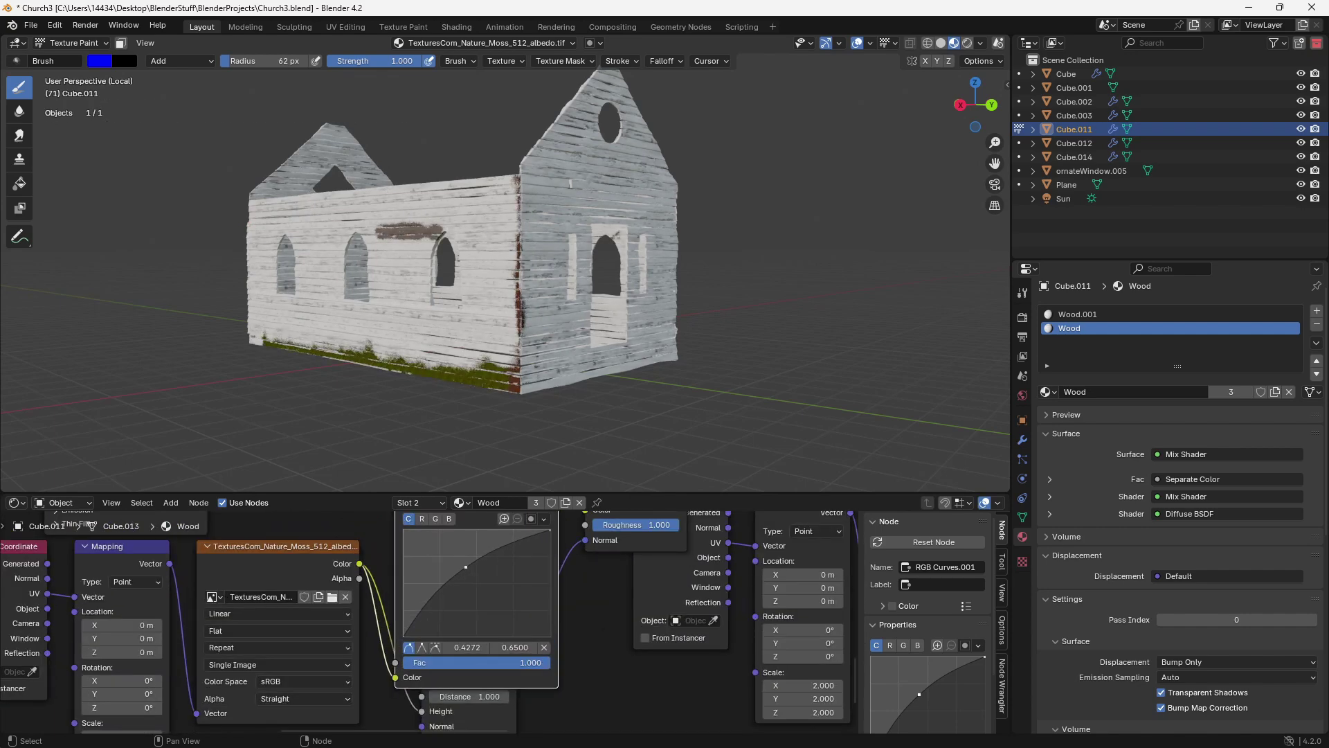
{"action": "middle_click_drag", "start_coordinate": [442, 601], "coordinate": [443, 607]}
{"action": "mouse_move", "coordinate": [467, 574]}
{"action": "left_mouse_down"}
{"action": "mouse_move", "coordinate": [474, 587]}
{"action": "mouse_move", "coordinate": [466, 576]}
{"action": "left_mouse_up"}
{"action": "scroll", "coordinate": [444, 601], "scroll_direction": "down", "scroll_amount": 1}
{"action": "middle_click_drag", "start_coordinate": [445, 601], "coordinate": [451, 627]}
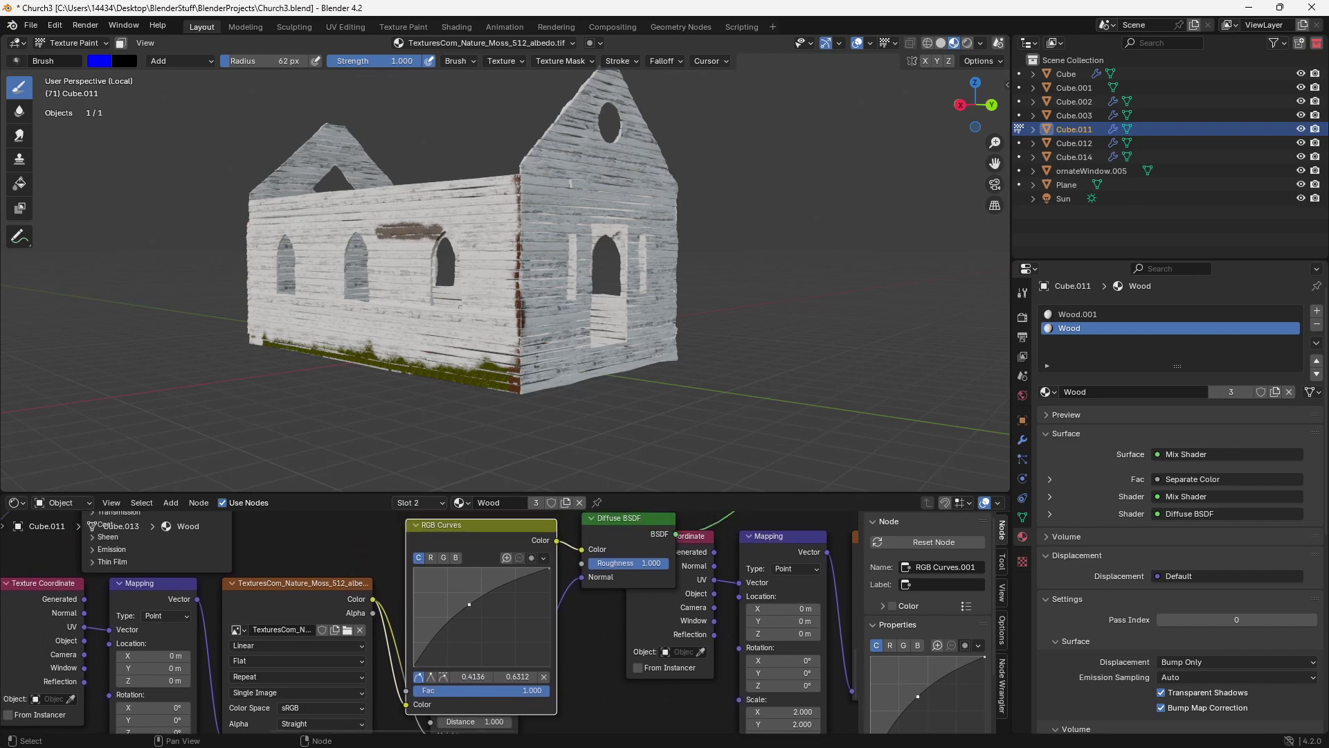
{"action": "key", "text": "Delete"}
- Add a Hue/Saturation/Value node to the moss color with saturation 0.8 and value 1.5, and set the moss Mapping scale to 3
{"action": "key", "text": "shift+a"}
{"action": "type", "text": "hu"}
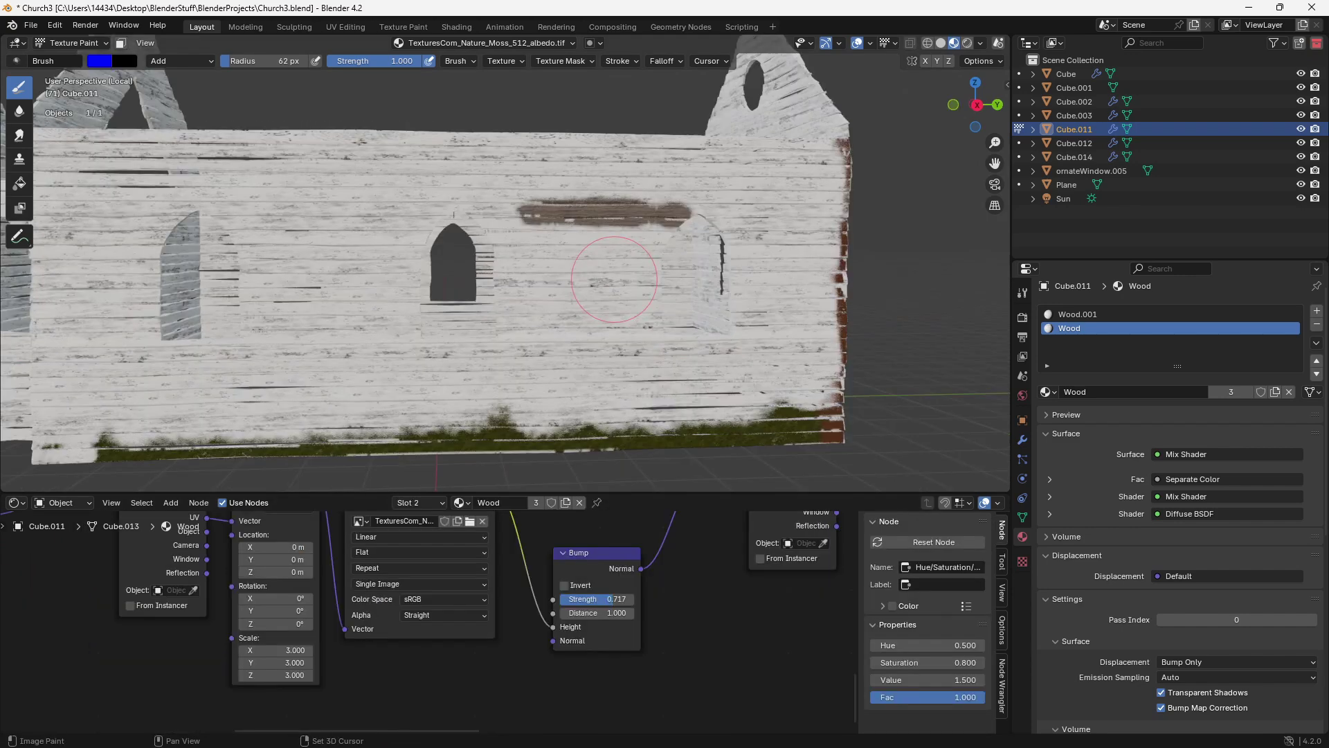
{"action": "middle_click_drag", "start_coordinate": [613, 283], "coordinate": [601, 292]}
- Make the PaintMask image active and paint more blue mask patches above, beside and below the long wall's middle window
{"action": "scroll", "coordinate": [443, 611], "scroll_direction": "down", "scroll_amount": 10}
{"action": "middle_click_drag", "start_coordinate": [444, 611], "coordinate": [170, 682]}
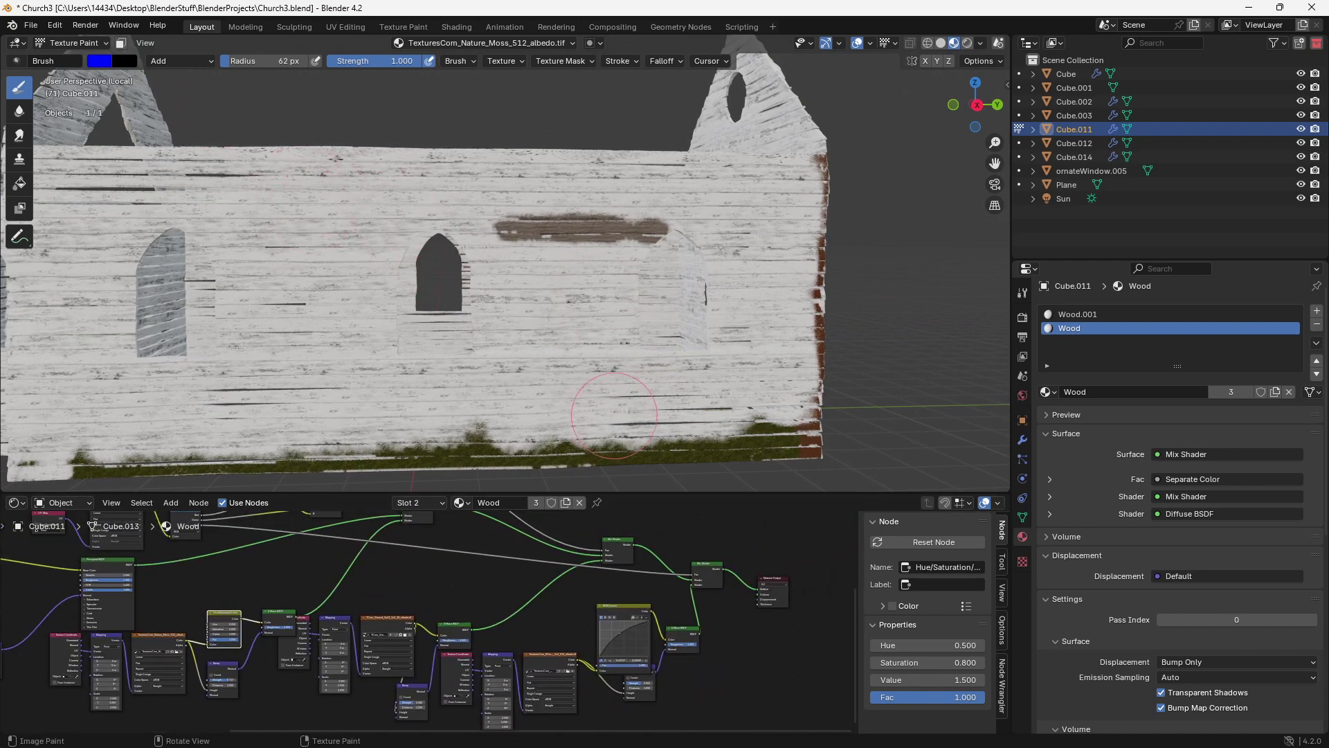
{"action": "middle_click_drag", "start_coordinate": [409, 576], "coordinate": [534, 711]}
{"action": "middle_click_drag", "start_coordinate": [241, 628], "coordinate": [418, 603]}
{"action": "scroll", "coordinate": [418, 604], "scroll_direction": "up", "scroll_amount": 3}
{"action": "left_click", "coordinate": [418, 601]}
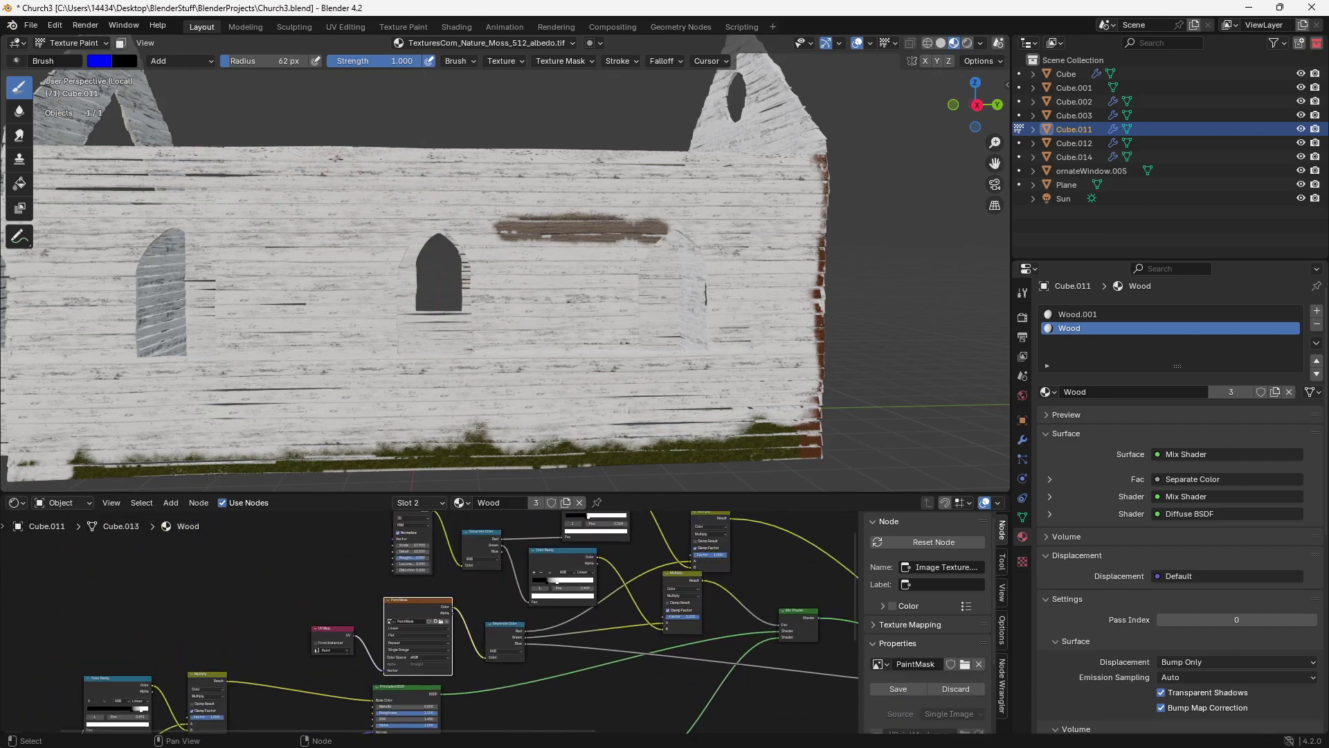
{"action": "left_click_drag", "start_coordinate": [277, 241], "coordinate": [400, 241]}
{"action": "left_click_drag", "start_coordinate": [301, 173], "coordinate": [502, 175]}
{"action": "mouse_move", "coordinate": [592, 358]}
{"action": "left_mouse_down"}
{"action": "mouse_move", "coordinate": [308, 367]}
{"action": "mouse_move", "coordinate": [547, 399]}
{"action": "left_mouse_up"}
- Multiply the blue mask channel by a Color Ramp of the noise, with a stop near 0.518, to drive the bare wood mix factor
{"action": "scroll", "coordinate": [691, 580], "scroll_direction": "down", "scroll_amount": 3}
{"action": "mouse_move", "coordinate": [690, 580]}
{"action": "middle_mouse_down"}
{"action": "mouse_move", "coordinate": [442, 623]}
{"action": "mouse_move", "coordinate": [552, 628]}
{"action": "middle_mouse_up"}
{"action": "scroll", "coordinate": [441, 623], "scroll_direction": "up", "scroll_amount": 3}
{"action": "scroll", "coordinate": [441, 624], "scroll_direction": "up", "scroll_amount": 2}
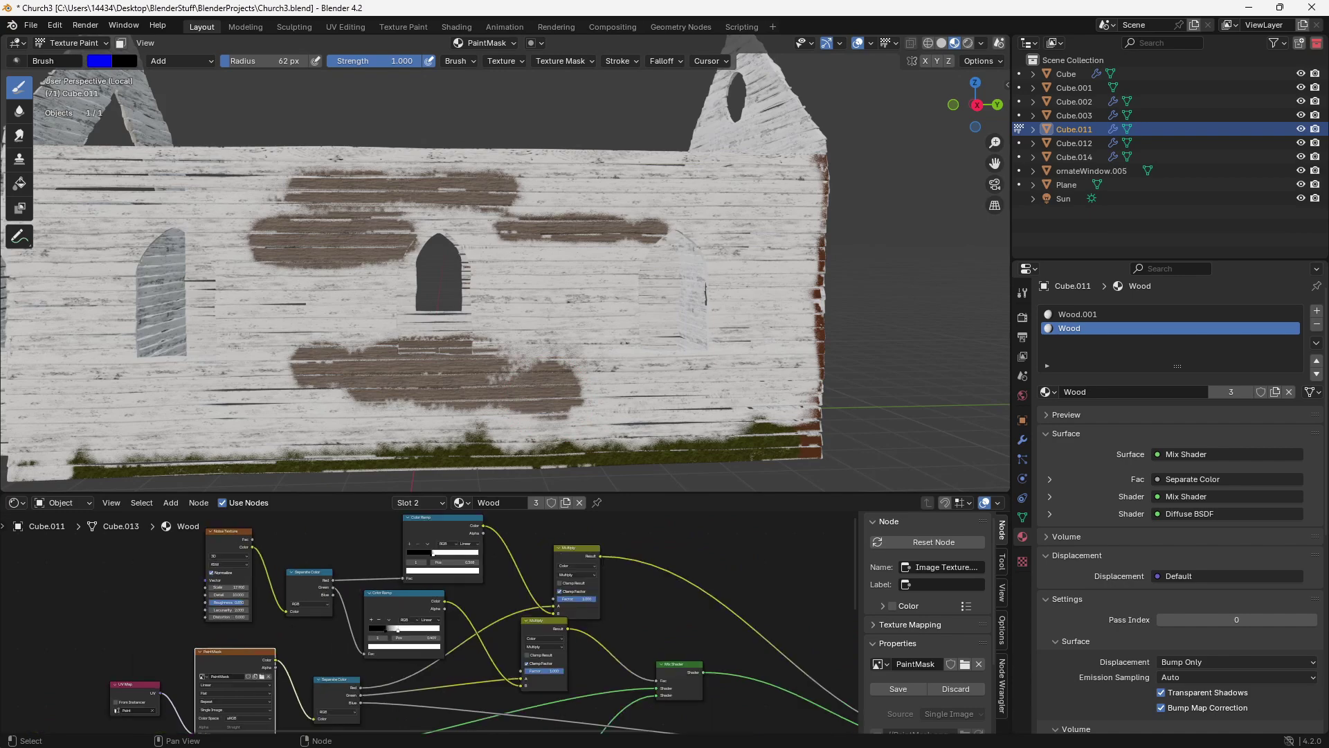
{"action": "middle_click_drag", "start_coordinate": [685, 673], "coordinate": [585, 606]}
{"action": "mouse_move", "coordinate": [586, 606]}
{"action": "left_mouse_down"}
{"action": "mouse_move", "coordinate": [632, 616]}
{"action": "mouse_move", "coordinate": [607, 617]}
{"action": "left_mouse_up"}
{"action": "middle_click_drag", "start_coordinate": [608, 617], "coordinate": [435, 621]}
{"action": "scroll", "coordinate": [435, 621], "scroll_direction": "down", "scroll_amount": 3}
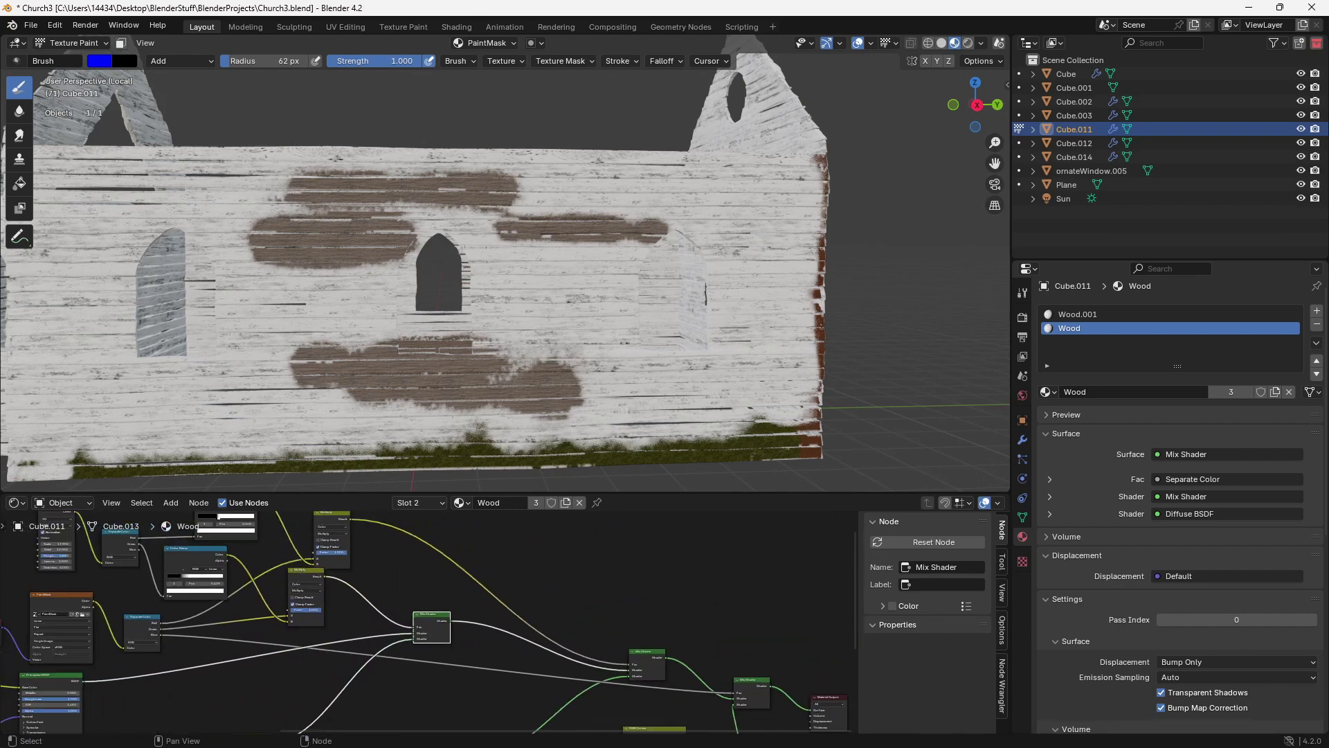
{"action": "left_click", "coordinate": [142, 619]}
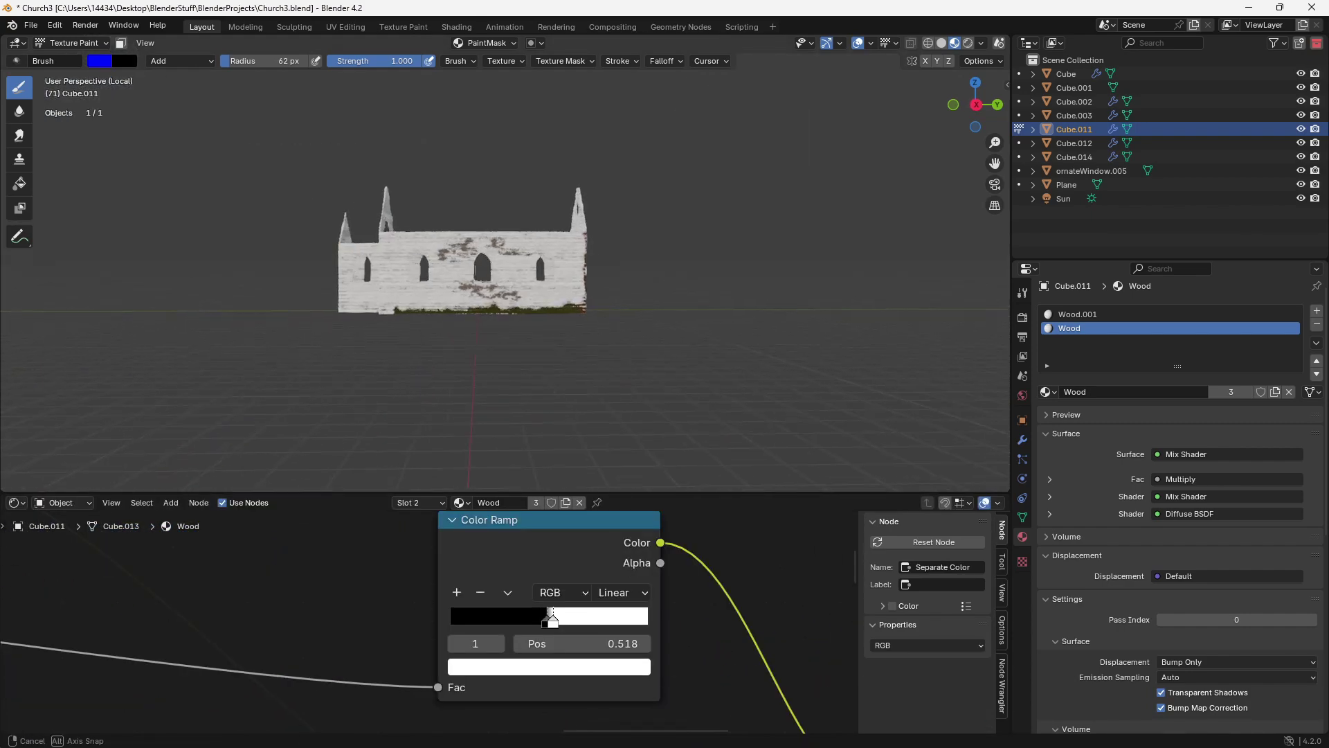
{"action": "scroll", "coordinate": [796, 644], "scroll_direction": "down", "scroll_amount": 5}
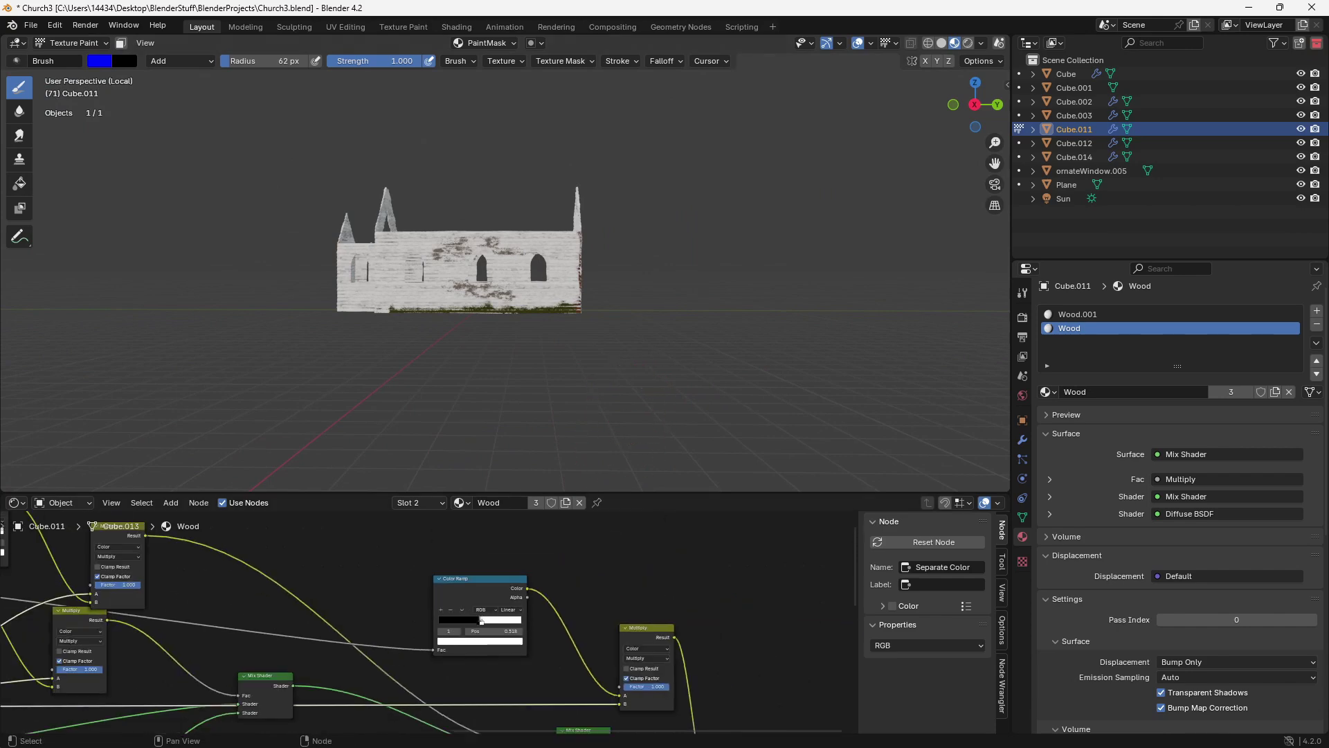
- Inspect the noise and mask nodes and the broken-up bare wood patches on the long wall
{"action": "scroll", "coordinate": [422, 630], "scroll_direction": "down", "scroll_amount": 6}
{"action": "middle_click_drag", "start_coordinate": [239, 606], "coordinate": [160, 554]}
{"action": "scroll", "coordinate": [395, 603], "scroll_direction": "up", "scroll_amount": 4}
{"action": "middle_click_drag", "start_coordinate": [332, 609], "coordinate": [290, 599]}
{"action": "left_click", "coordinate": [219, 542]}
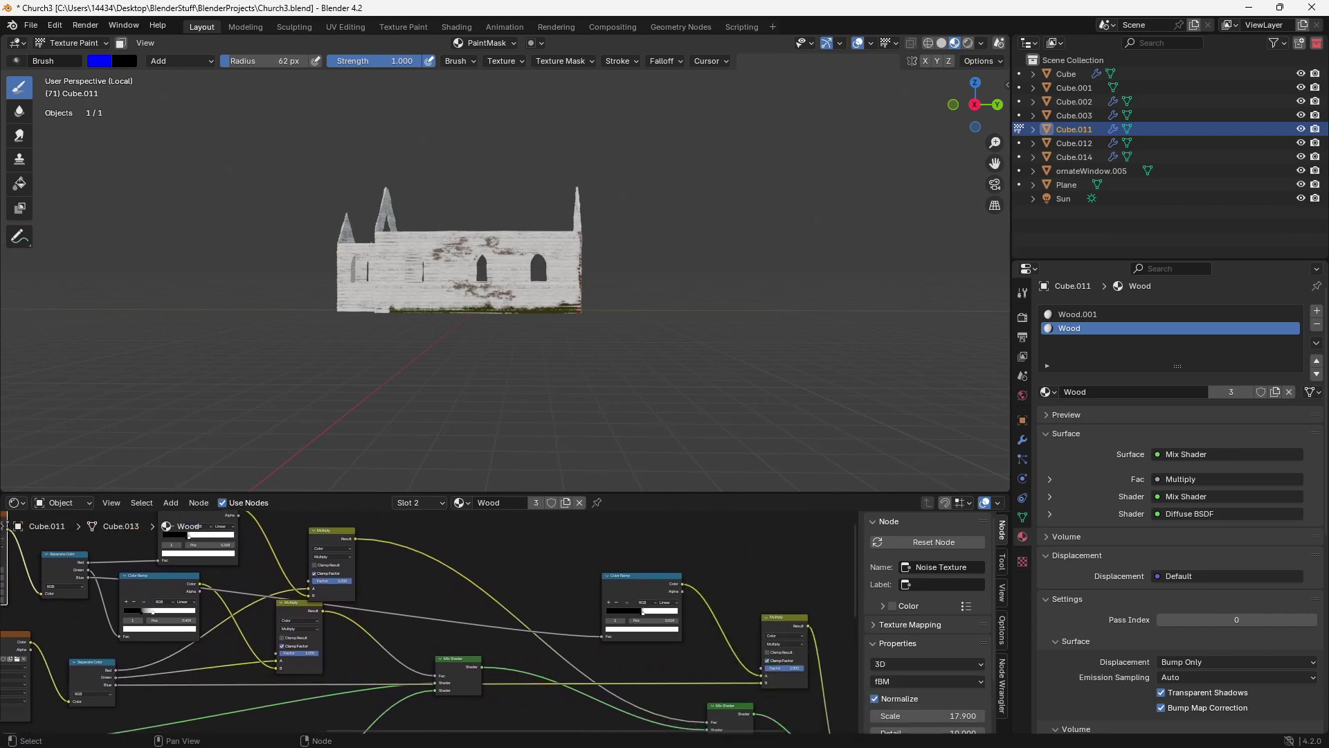
{"action": "scroll", "coordinate": [517, 331], "scroll_direction": "up", "scroll_amount": 5}
{"action": "middle_click_drag", "start_coordinate": [480, 324], "coordinate": [540, 337], "text": "shift"}
{"action": "scroll", "coordinate": [540, 337], "scroll_direction": "up", "scroll_amount": 1}
{"action": "middle_click_drag", "start_coordinate": [614, 621], "coordinate": [509, 572]}
{"action": "scroll", "coordinate": [508, 569], "scroll_direction": "up", "scroll_amount": 3}
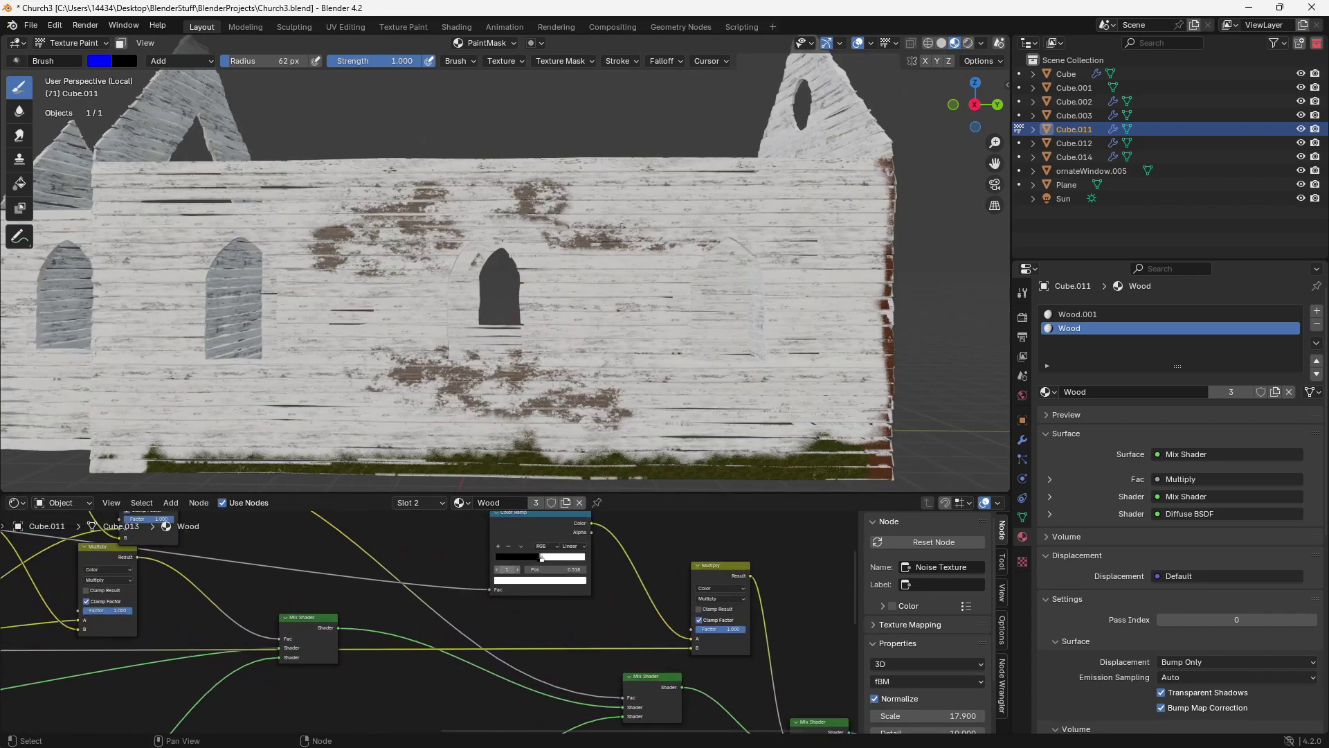
- Disconnect the noise channel from the bare wood Color Ramp and move the ramp to make room before it
{"action": "left_click_drag", "start_coordinate": [490, 589], "coordinate": [447, 589]}
{"action": "scroll", "coordinate": [518, 536], "scroll_direction": "up", "scroll_amount": 1}
{"action": "middle_click_drag", "start_coordinate": [518, 537], "coordinate": [510, 572]}
{"action": "left_click", "coordinate": [509, 572]}
{"action": "left_click_drag", "start_coordinate": [510, 571], "coordinate": [557, 573]}
{"action": "middle_click_drag", "start_coordinate": [429, 530], "coordinate": [458, 574]}
- Add a Voronoi Texture and connect its Distance output to the bare wood Color Ramp's factor
{"action": "key", "text": "shift+a"}
{"action": "left_click", "coordinate": [454, 474]}
{"action": "type", "text": "vo"}
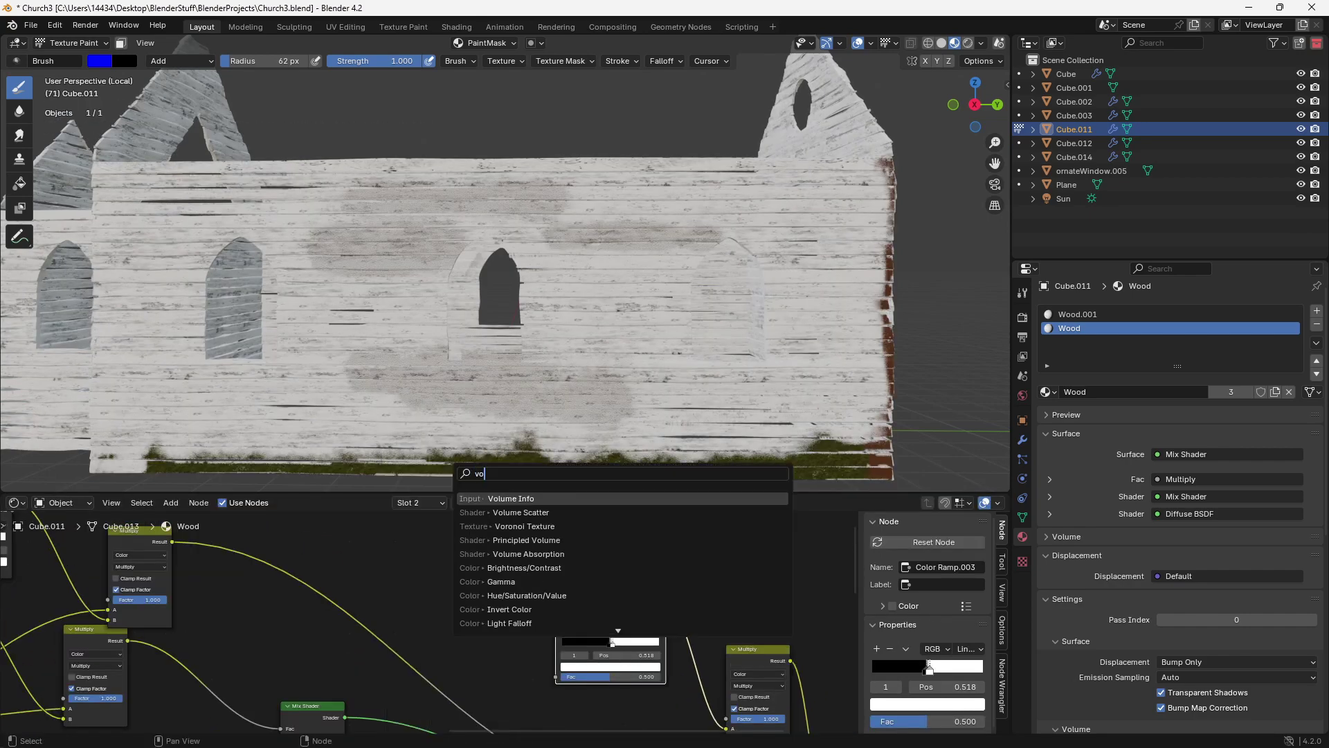
{"action": "left_click", "coordinate": [478, 526]}
{"action": "left_click", "coordinate": [425, 517]}
{"action": "left_click_drag", "start_coordinate": [489, 531], "coordinate": [493, 538]}
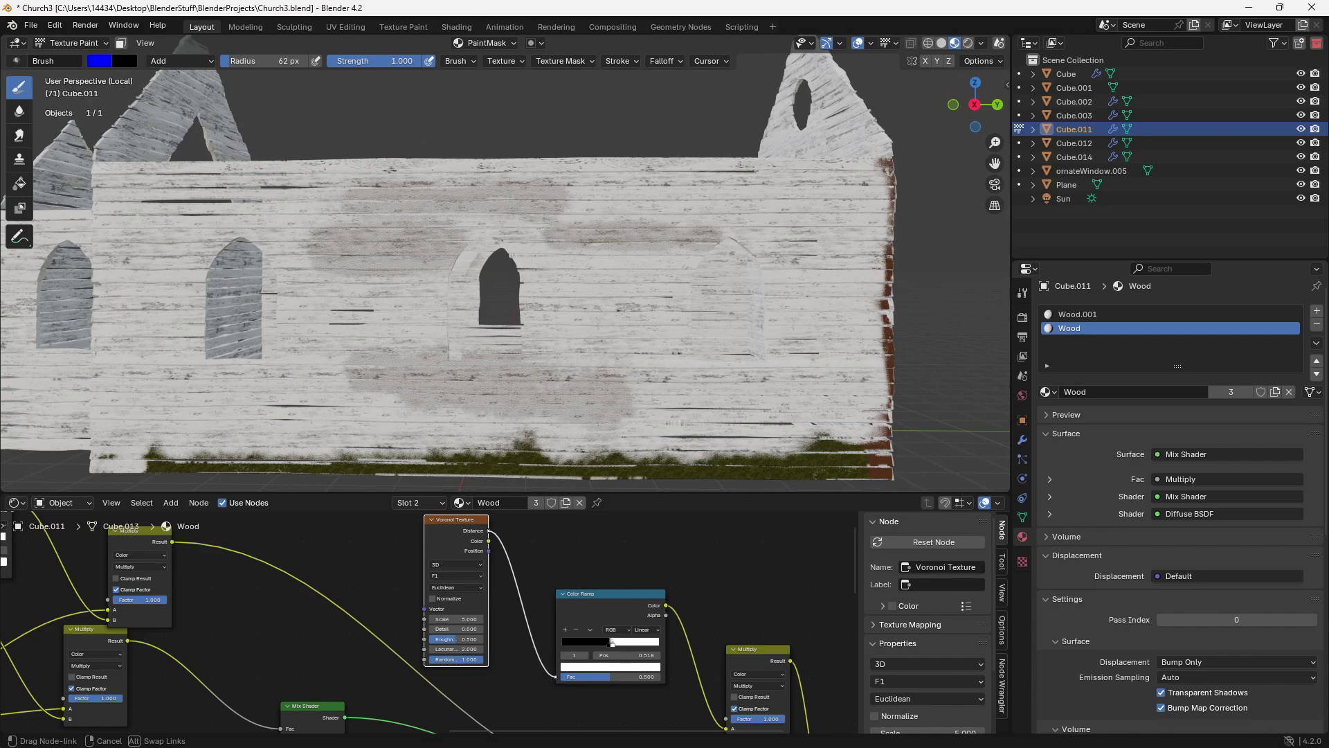
{"action": "left_click_drag", "start_coordinate": [558, 675], "coordinate": [557, 677]}
- Set the Voronoi Texture's distance metric to Chebychev
{"action": "middle_click_drag", "start_coordinate": [611, 642], "coordinate": [608, 644]}
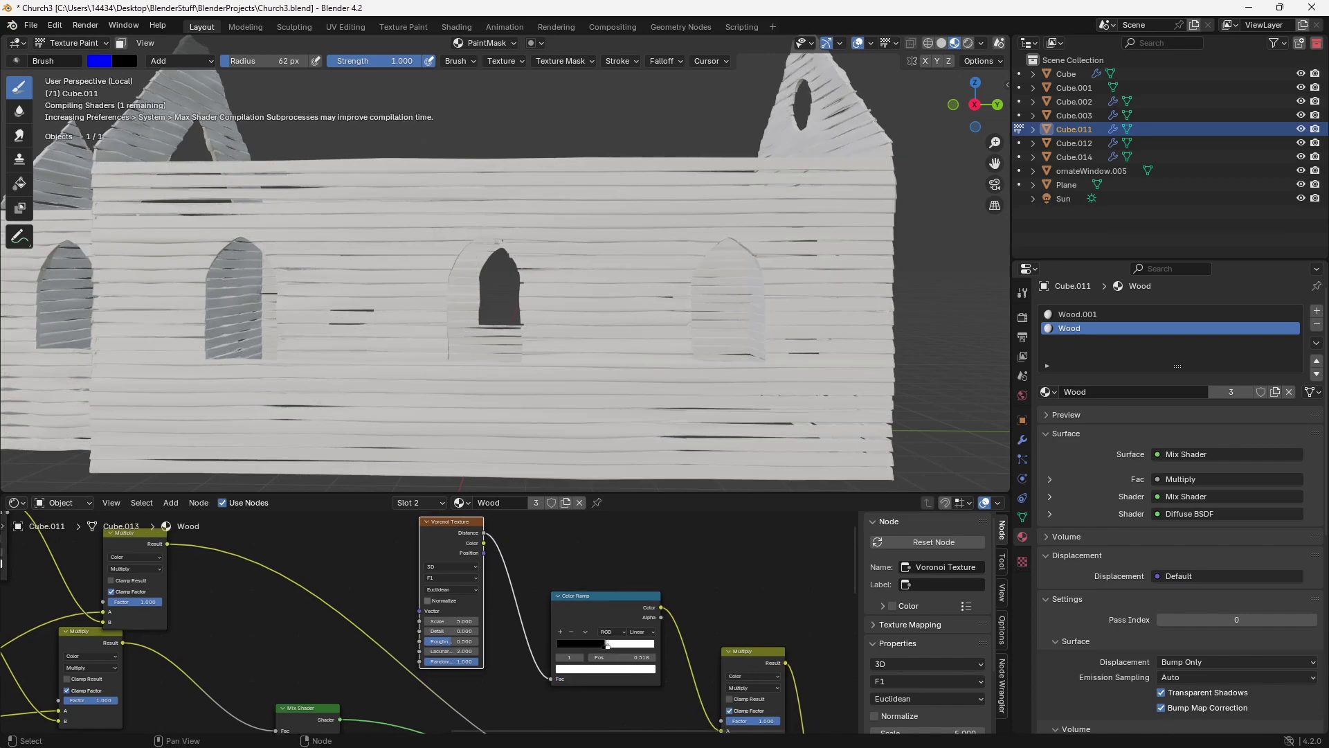
{"action": "scroll", "coordinate": [434, 623], "scroll_direction": "up", "scroll_amount": 2}
{"action": "left_click", "coordinate": [461, 577]}
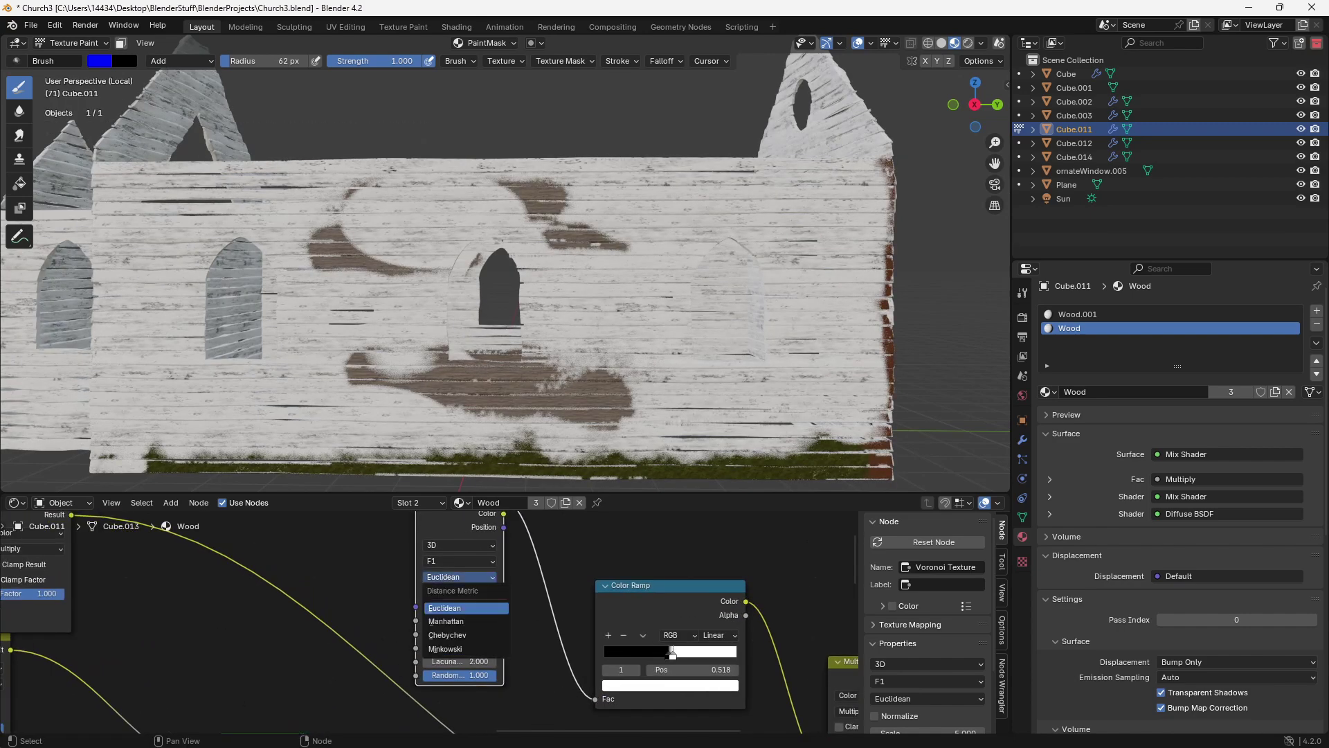
{"action": "left_click", "coordinate": [448, 635]}
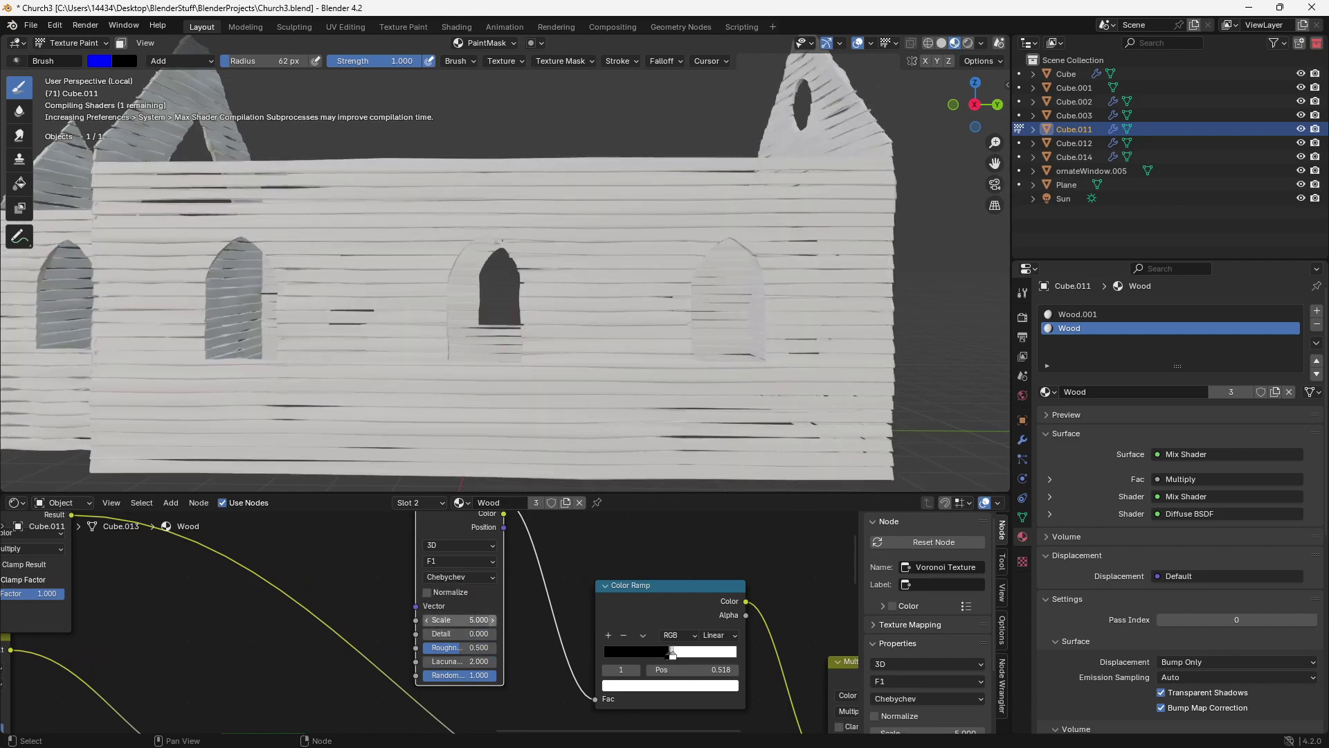
- Space out the Color Ramp and Voronoi nodes and add Mapping and Texture Coordinate nodes to the Voronoi Texture
{"action": "middle_click_drag", "start_coordinate": [554, 595], "coordinate": [549, 617]}
{"action": "left_click_drag", "start_coordinate": [647, 605], "coordinate": [704, 592]}
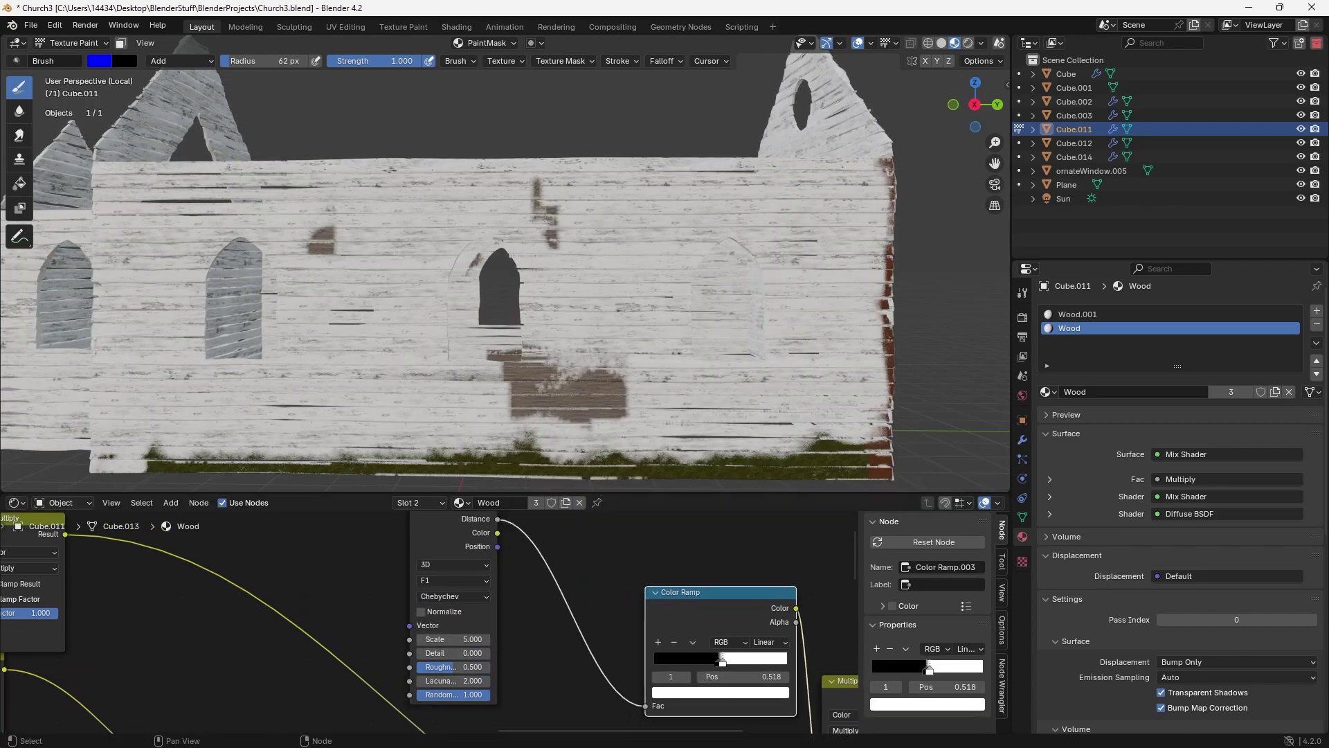
{"action": "middle_click_drag", "start_coordinate": [526, 554], "coordinate": [575, 645]}
{"action": "left_click_drag", "start_coordinate": [501, 595], "coordinate": [592, 555]}
{"action": "key", "text": "ctrl+t"}
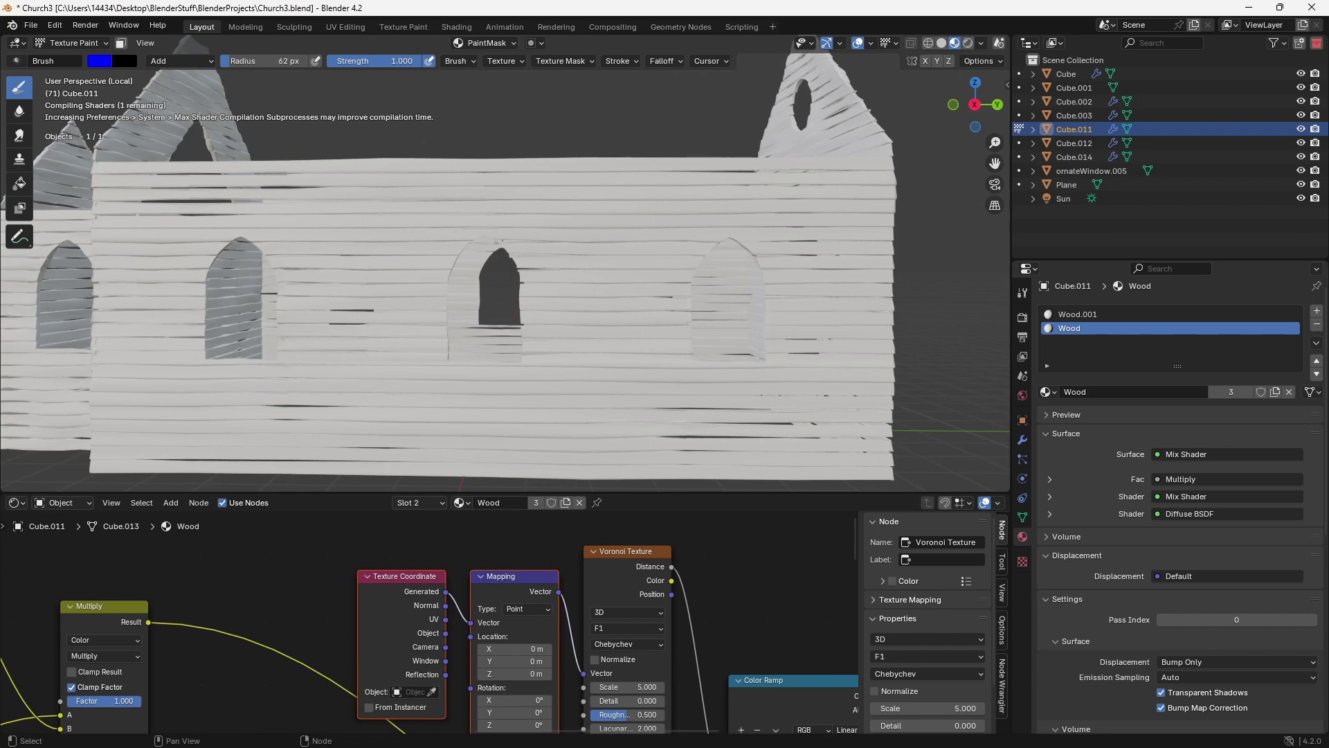
- Move the Mapping and Texture Coordinate nodes clear of the Voronoi Texture and set the Mapping's X scale to 0.1
{"action": "key", "text": "g"}
{"action": "left_click_drag", "start_coordinate": [485, 513], "coordinate": [485, 512]}
{"action": "middle_click_drag", "start_coordinate": [568, 644], "coordinate": [568, 582]}
{"action": "left_click_drag", "start_coordinate": [485, 624], "coordinate": [450, 624]}
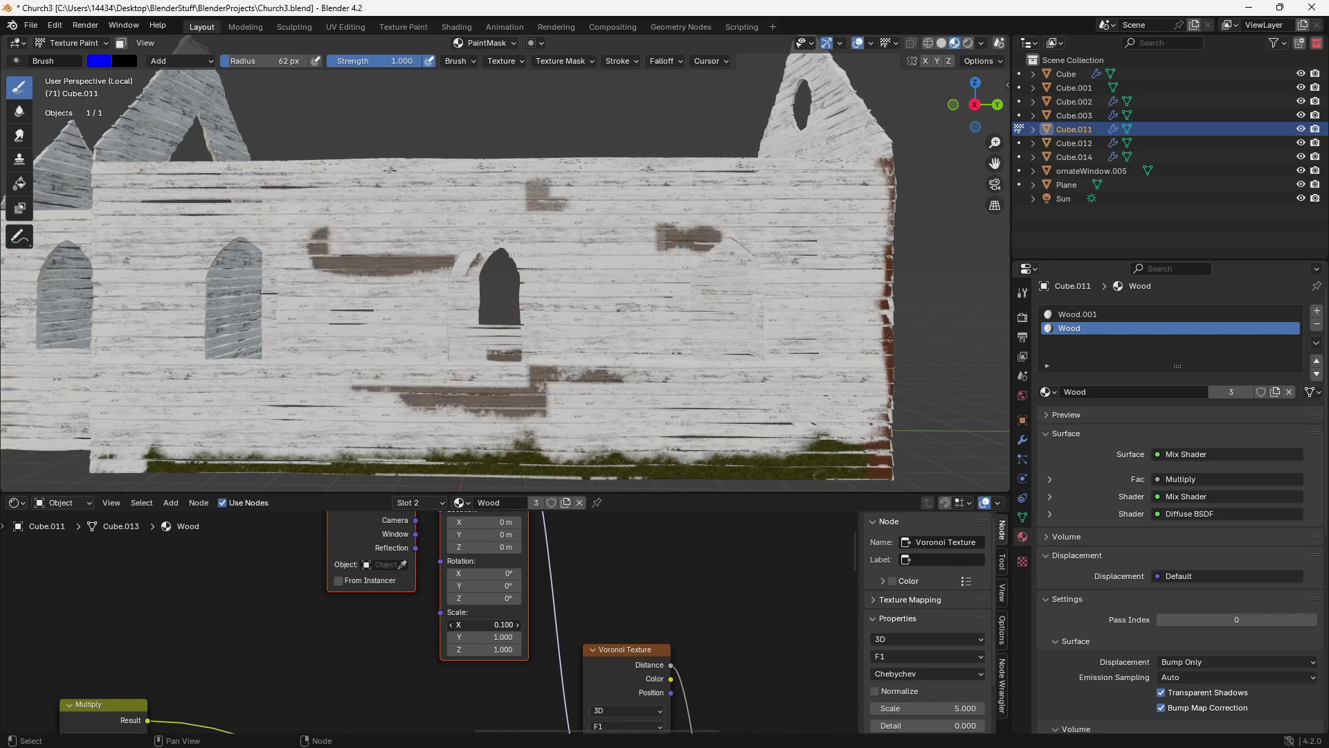
- Set the Voronoi Texture's Scale to 39.5, Detail to 1.4 and Roughness to 0.592
{"action": "middle_click_drag", "start_coordinate": [610, 699], "coordinate": [521, 559]}
{"action": "left_click_drag", "start_coordinate": [538, 646], "coordinate": [654, 645]}
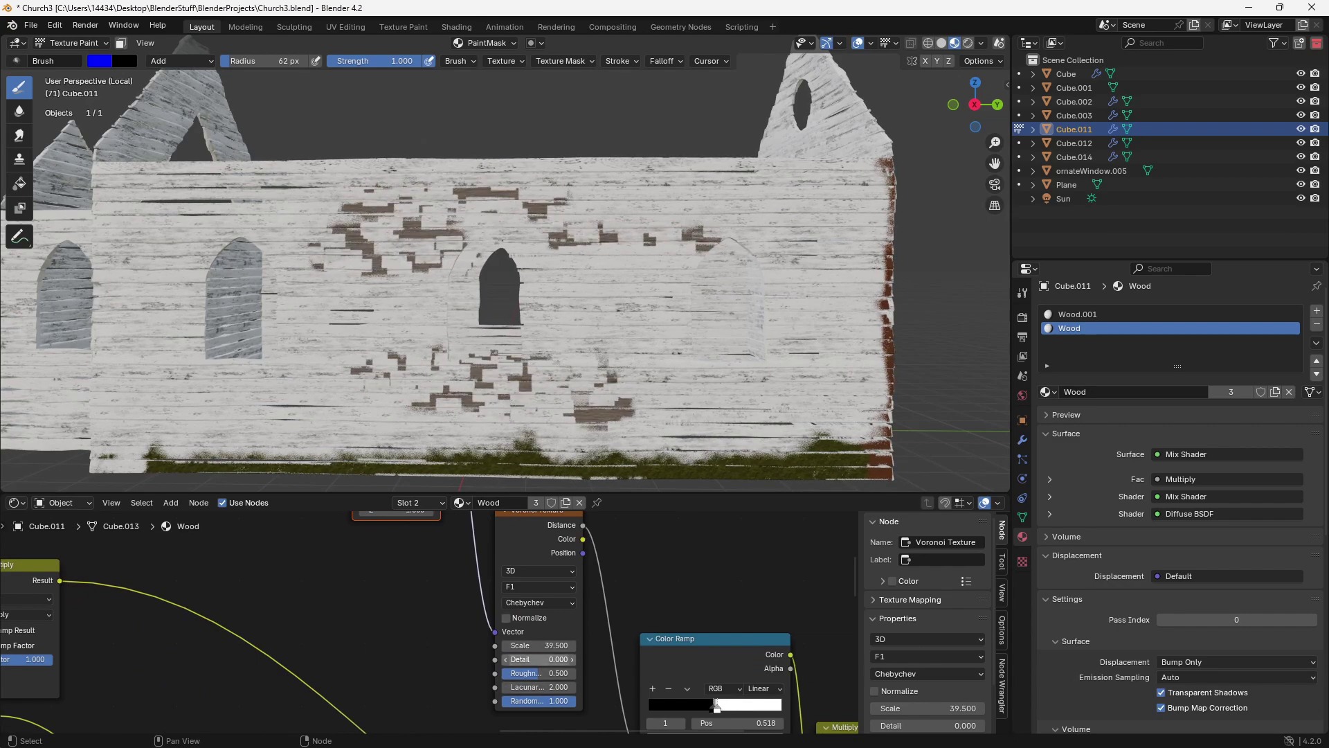
{"action": "left_click_drag", "start_coordinate": [540, 659], "coordinate": [554, 659]}
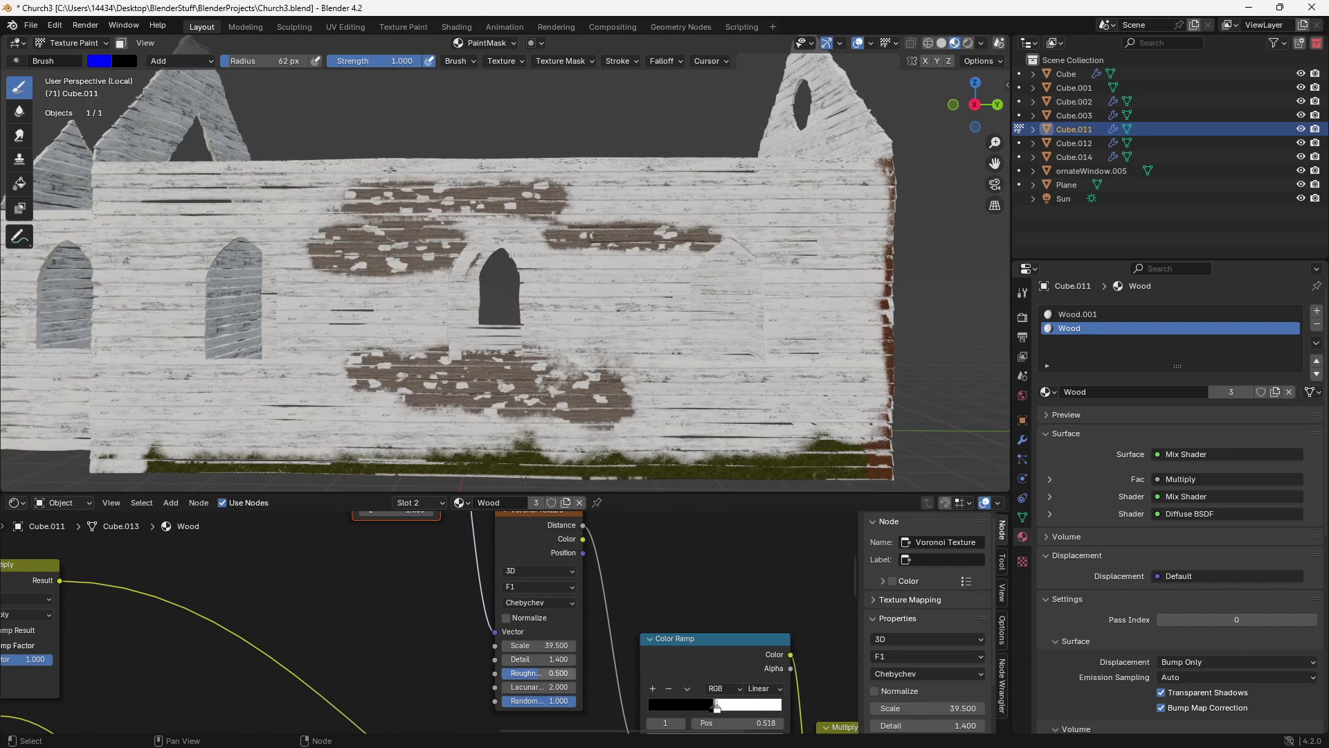
{"action": "left_click_drag", "start_coordinate": [540, 673], "coordinate": [549, 673]}
- Shift the bare wood Color Ramp's stop to tighten the transition and reduce the exposed wood patches
{"action": "middle_click_drag", "start_coordinate": [693, 713], "coordinate": [538, 577]}
{"action": "scroll", "coordinate": [539, 577], "scroll_direction": "up", "scroll_amount": 4}
{"action": "left_click_drag", "start_coordinate": [572, 565], "coordinate": [555, 566]}
- Set the Mapping's Y scale to 0.4 and the Voronoi Texture's Scale to 16.3 for larger, stretched patches
{"action": "middle_click_drag", "start_coordinate": [329, 543], "coordinate": [625, 729]}
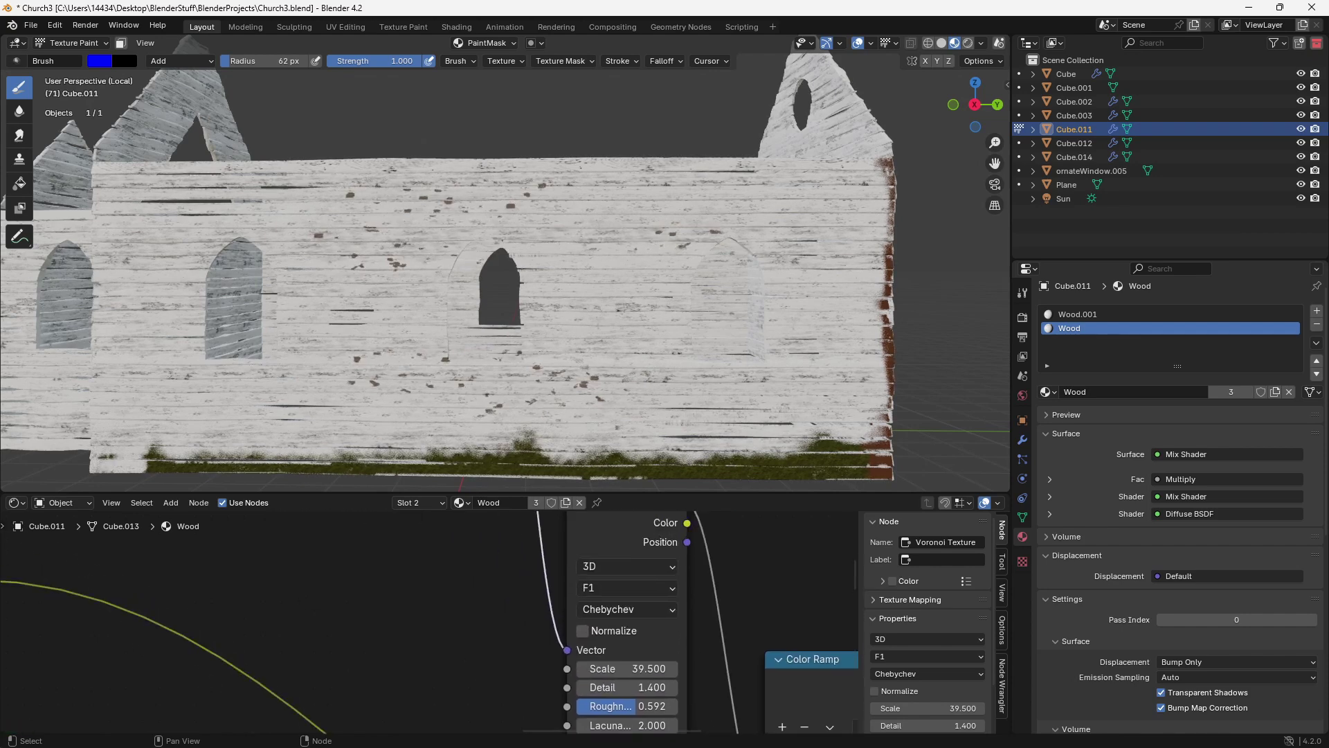
{"action": "middle_click_drag", "start_coordinate": [443, 526], "coordinate": [507, 642]}
{"action": "mouse_move", "coordinate": [495, 578]}
{"action": "left_mouse_down"}
{"action": "mouse_move", "coordinate": [513, 579]}
{"action": "mouse_move", "coordinate": [484, 579]}
{"action": "left_mouse_up"}
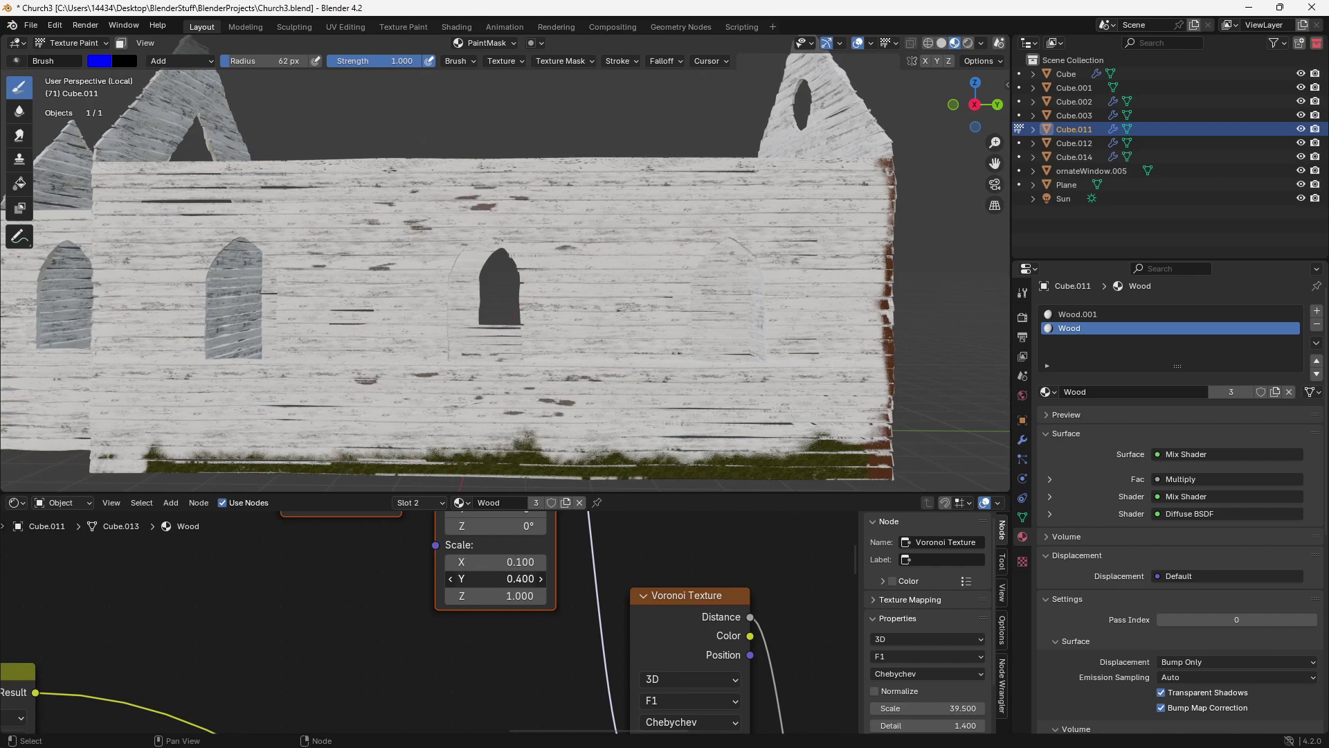
{"action": "middle_click_drag", "start_coordinate": [554, 685], "coordinate": [436, 538]}
{"action": "scroll", "coordinate": [437, 538], "scroll_direction": "down", "scroll_amount": 3}
{"action": "left_click_drag", "start_coordinate": [544, 614], "coordinate": [517, 614]}
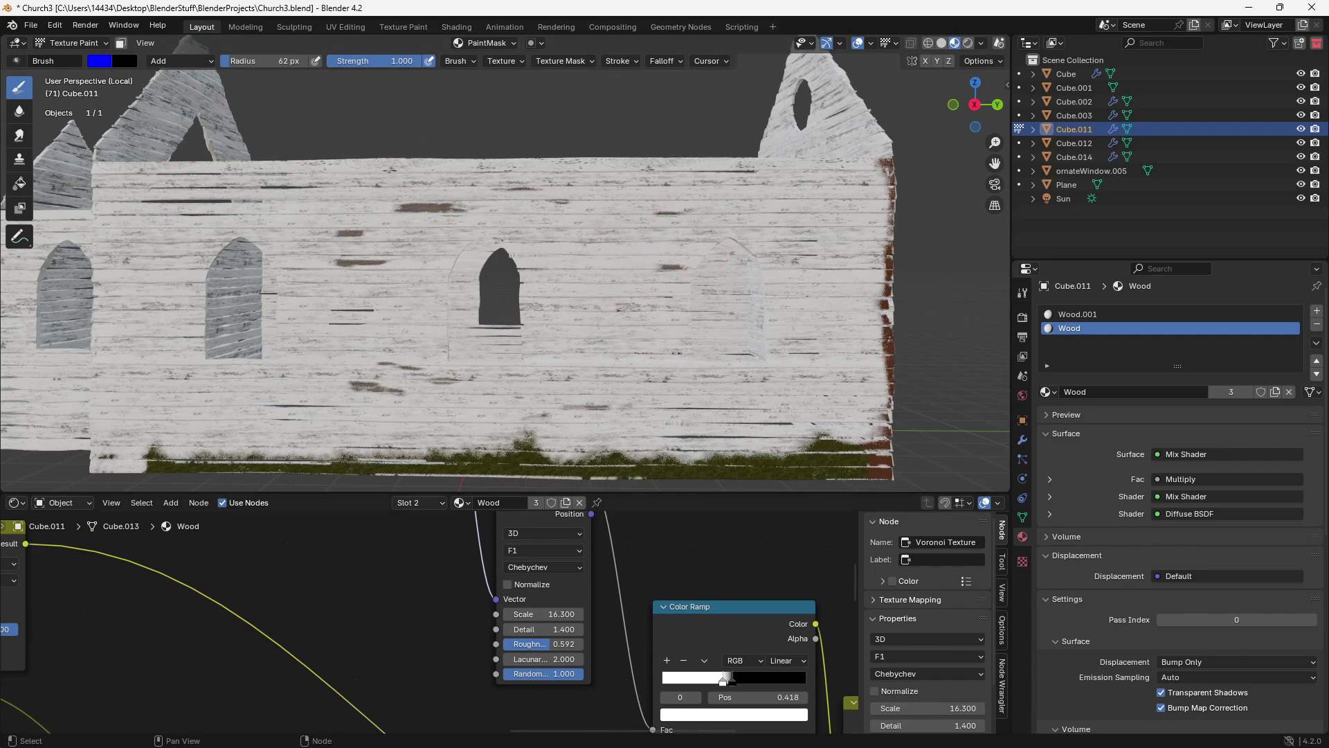
- Move the Color Ramp's white stop to position 0.523 to widen the bare wood patches
{"action": "middle_click_drag", "start_coordinate": [730, 657], "coordinate": [584, 569]}
{"action": "scroll", "coordinate": [589, 571], "scroll_direction": "up", "scroll_amount": 4}
{"action": "mouse_move", "coordinate": [627, 580]}
{"action": "left_mouse_down"}
{"action": "mouse_move", "coordinate": [612, 580]}
{"action": "mouse_move", "coordinate": [661, 578]}
{"action": "mouse_move", "coordinate": [648, 578]}
{"action": "left_mouse_up"}
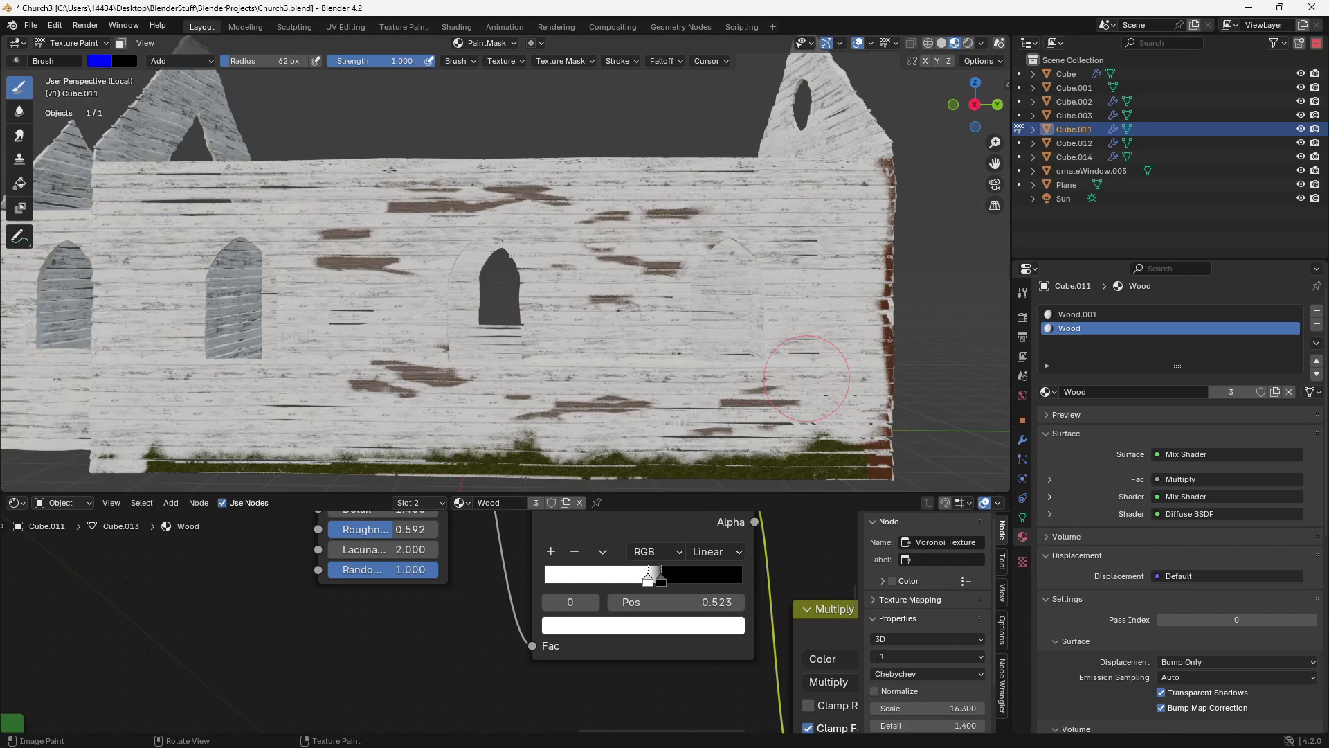
- Examine the bare wood patches on the side wall up close and from an angle
{"action": "middle_click_drag", "start_coordinate": [813, 405], "coordinate": [499, 278]}
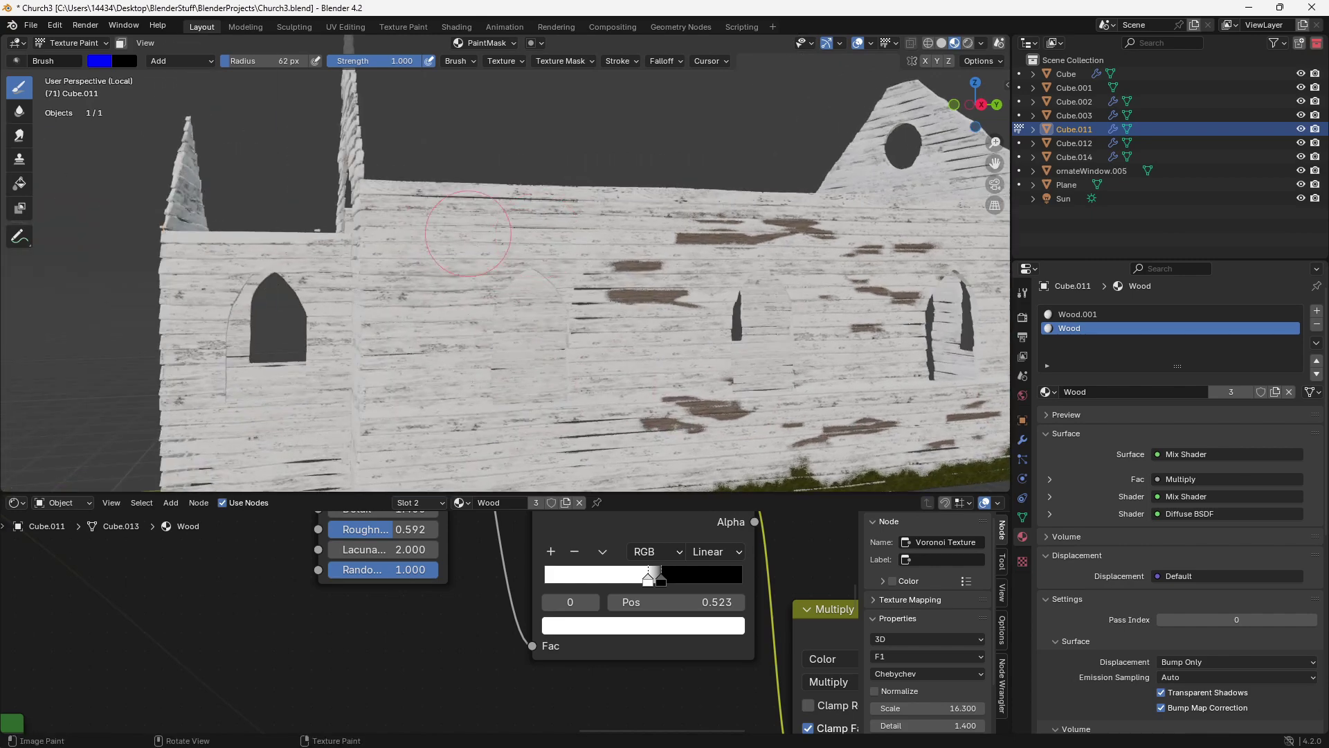
{"action": "middle_click_drag", "start_coordinate": [539, 232], "coordinate": [554, 258]}
{"action": "scroll", "coordinate": [524, 313], "scroll_direction": "up", "scroll_amount": 8}
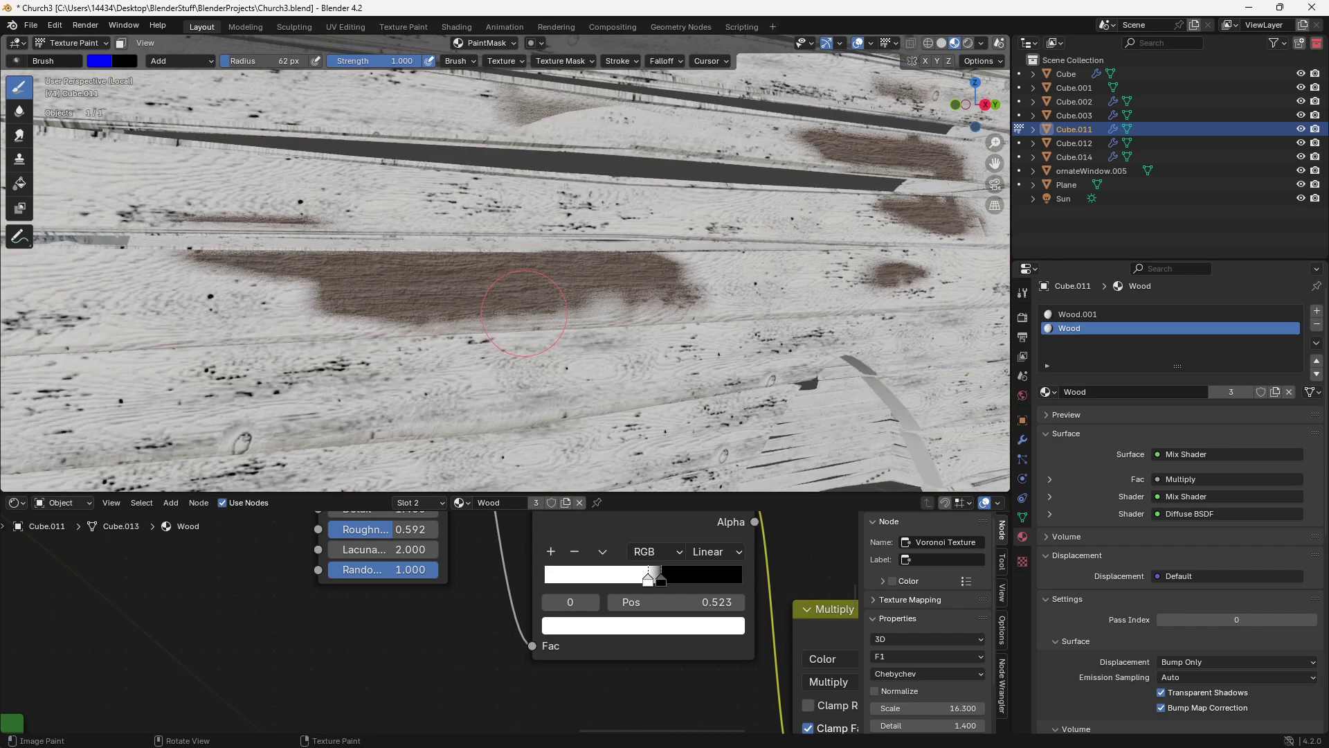
{"action": "scroll", "coordinate": [524, 313], "scroll_direction": "down", "scroll_amount": 8}
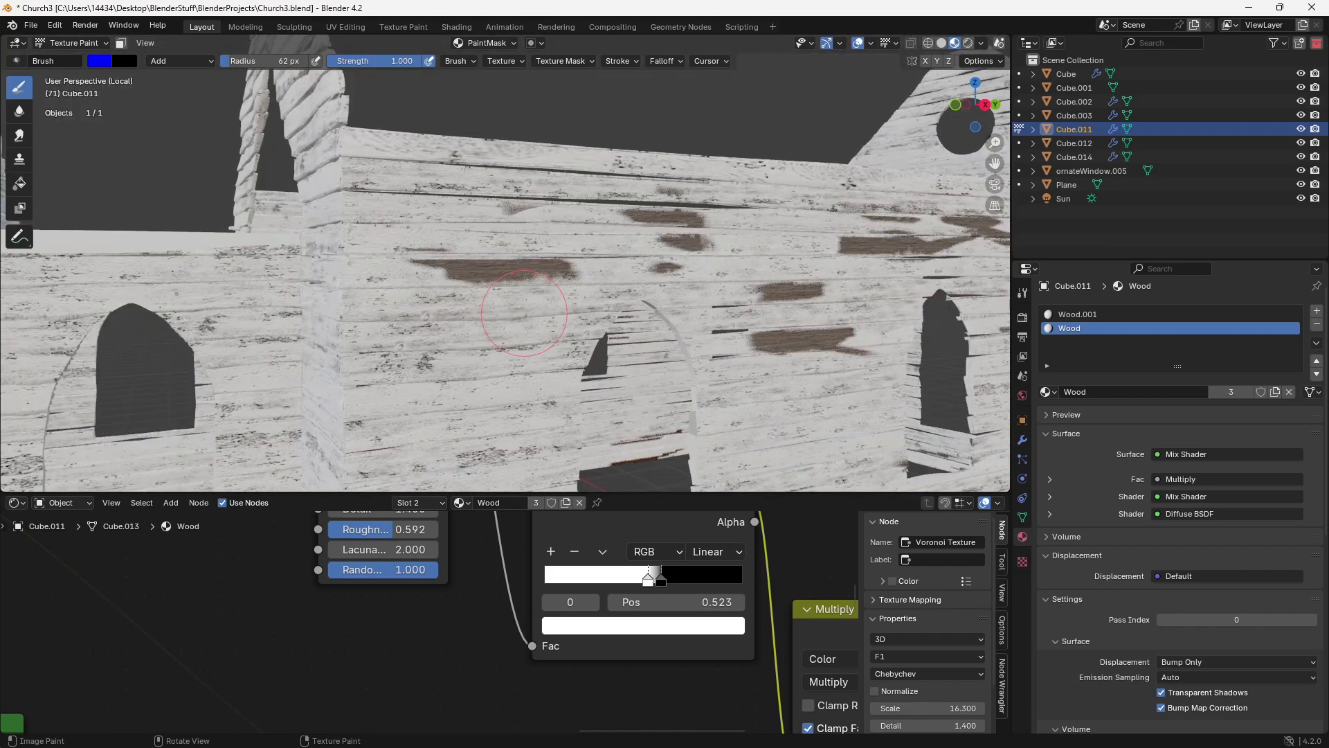
{"action": "scroll", "coordinate": [415, 618], "scroll_direction": "down", "scroll_amount": 8}
- Preview the PaintMask texture directly on the walls, then restore the blended Mix Shader output
{"action": "middle_click_drag", "start_coordinate": [415, 618], "coordinate": [356, 559]}
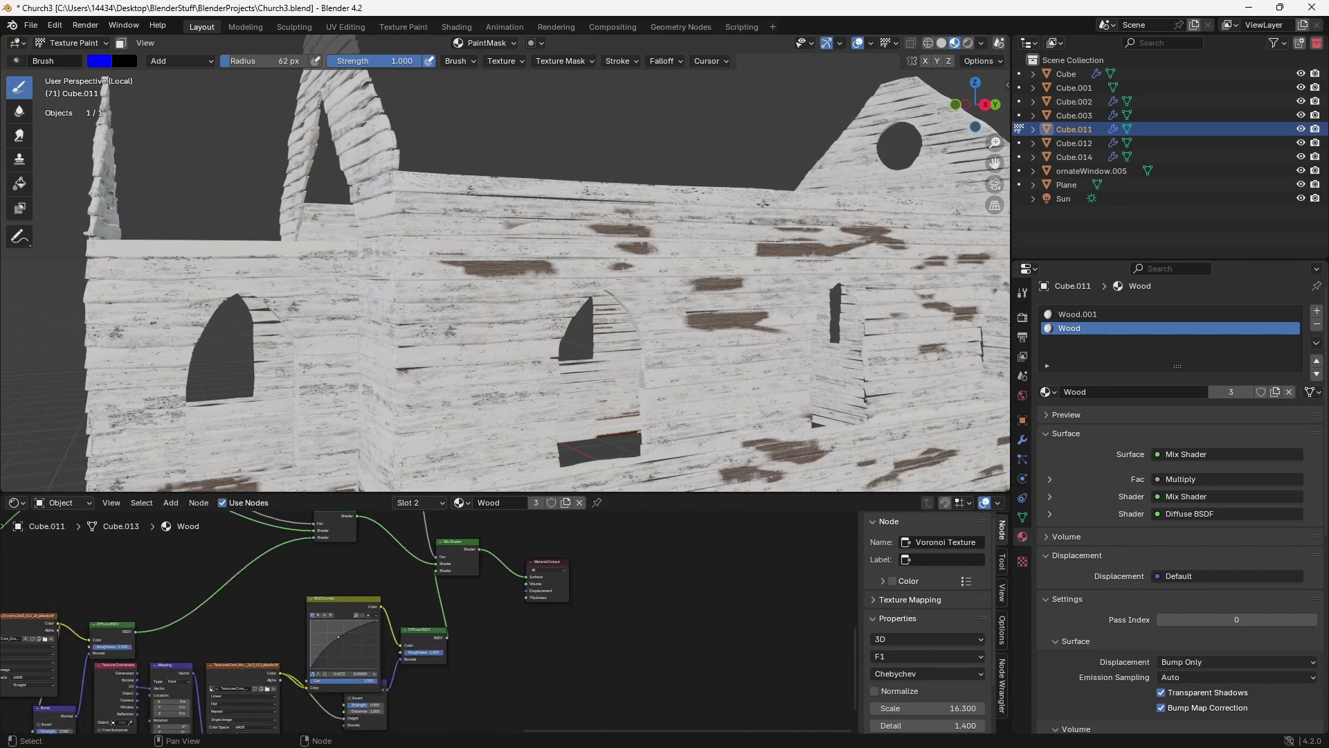
{"action": "scroll", "coordinate": [555, 546], "scroll_direction": "up", "scroll_amount": 4}
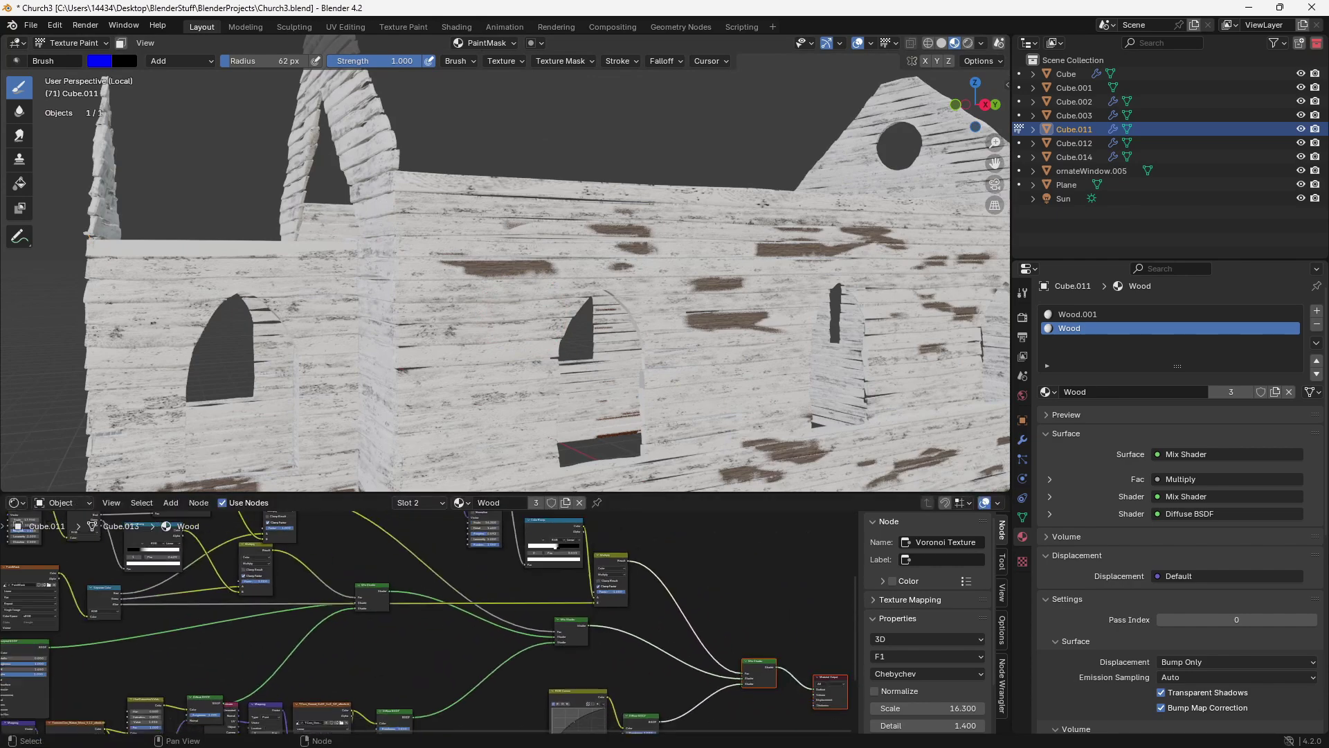
{"action": "middle_click_drag", "start_coordinate": [556, 546], "coordinate": [721, 580]}
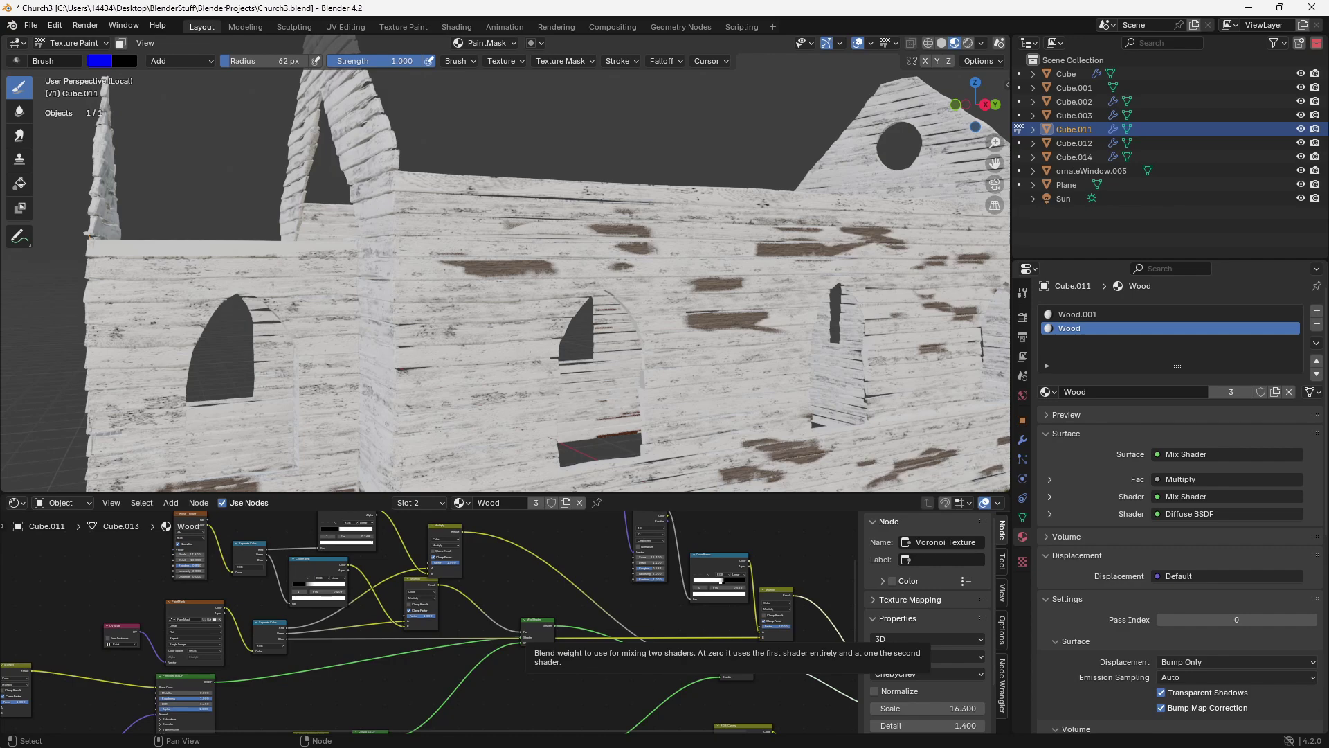
{"action": "scroll", "coordinate": [152, 685], "scroll_direction": "up", "scroll_amount": 3}
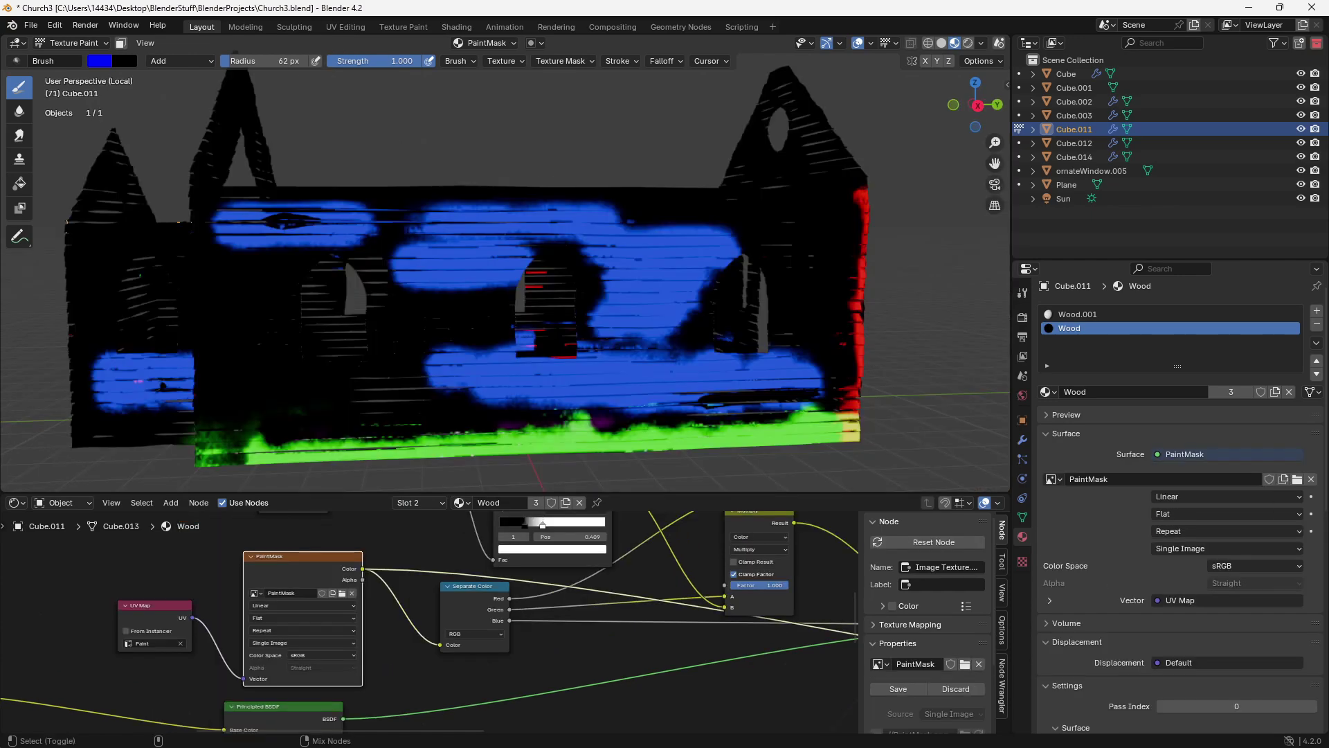
{"action": "mouse_move", "coordinate": [730, 388]}
{"action": "middle_mouse_down"}
{"action": "mouse_move", "coordinate": [699, 389]}
{"action": "mouse_move", "coordinate": [751, 386]}
{"action": "middle_mouse_up"}
{"action": "left_click", "coordinate": [304, 571], "text": "ctrl+shift"}
{"action": "scroll", "coordinate": [429, 622], "scroll_direction": "down", "scroll_amount": 3}
{"action": "scroll", "coordinate": [429, 621], "scroll_direction": "down", "scroll_amount": 7}
{"action": "middle_click_drag", "start_coordinate": [568, 647], "coordinate": [256, 620]}
{"action": "scroll", "coordinate": [257, 620], "scroll_direction": "up", "scroll_amount": 7}
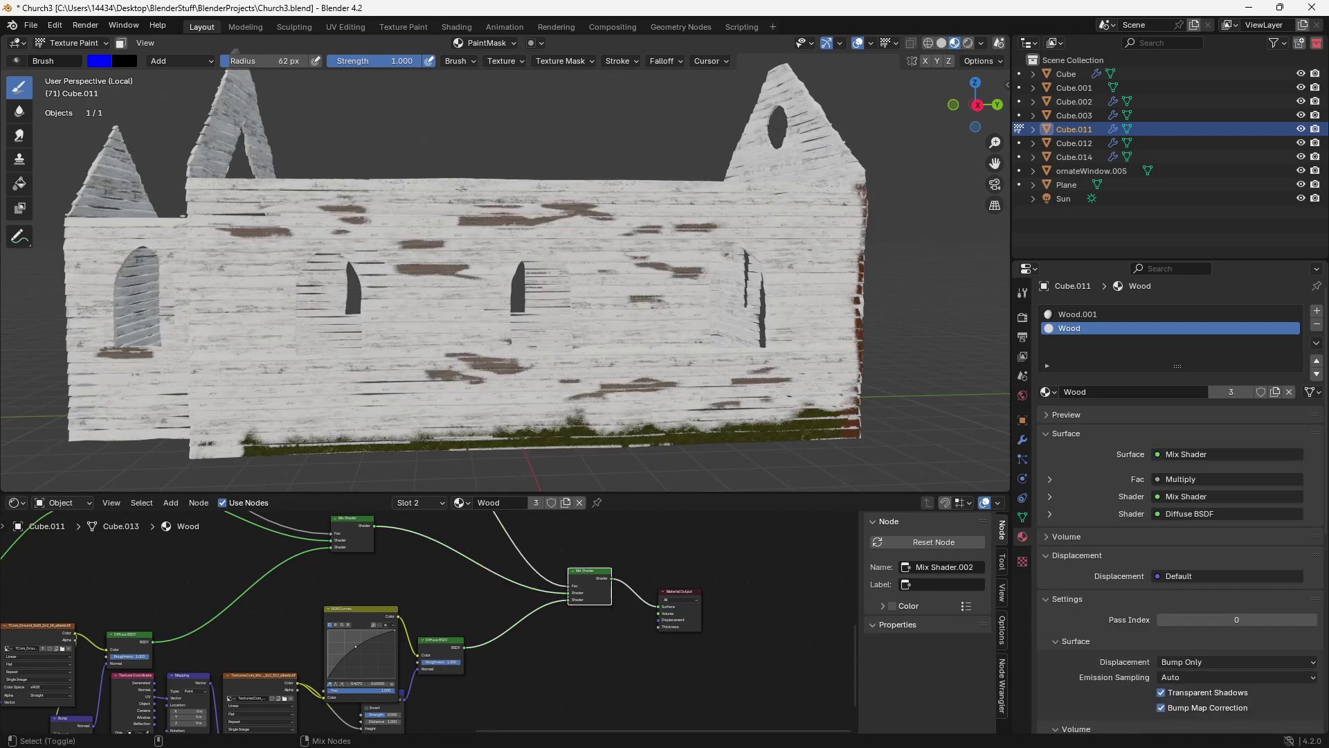
- Switch the lower area to the Image Editor and save the PaintMask image
{"action": "left_click", "coordinate": [15, 502]}
{"action": "key", "text": "Escape"}
{"action": "left_click", "coordinate": [15, 503]}
{"action": "left_click", "coordinate": [53, 555]}
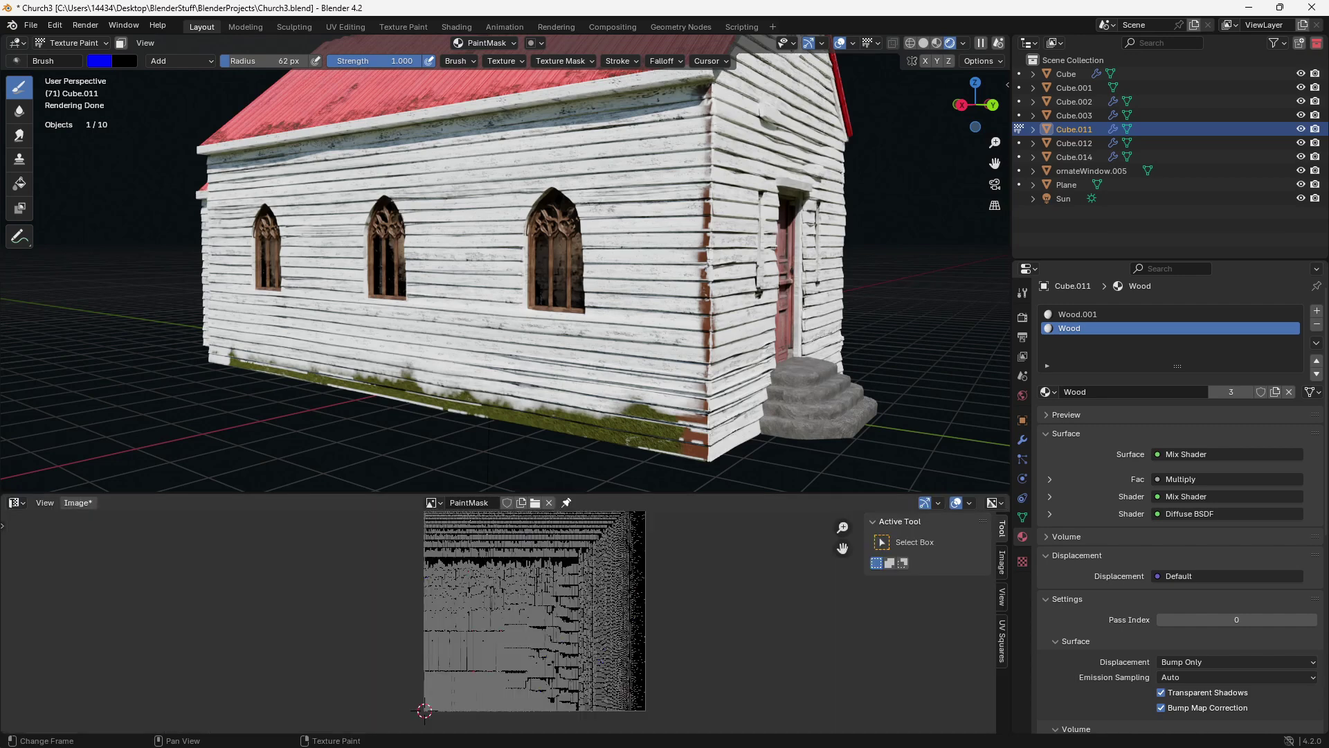
{"action": "left_click", "coordinate": [78, 503]}
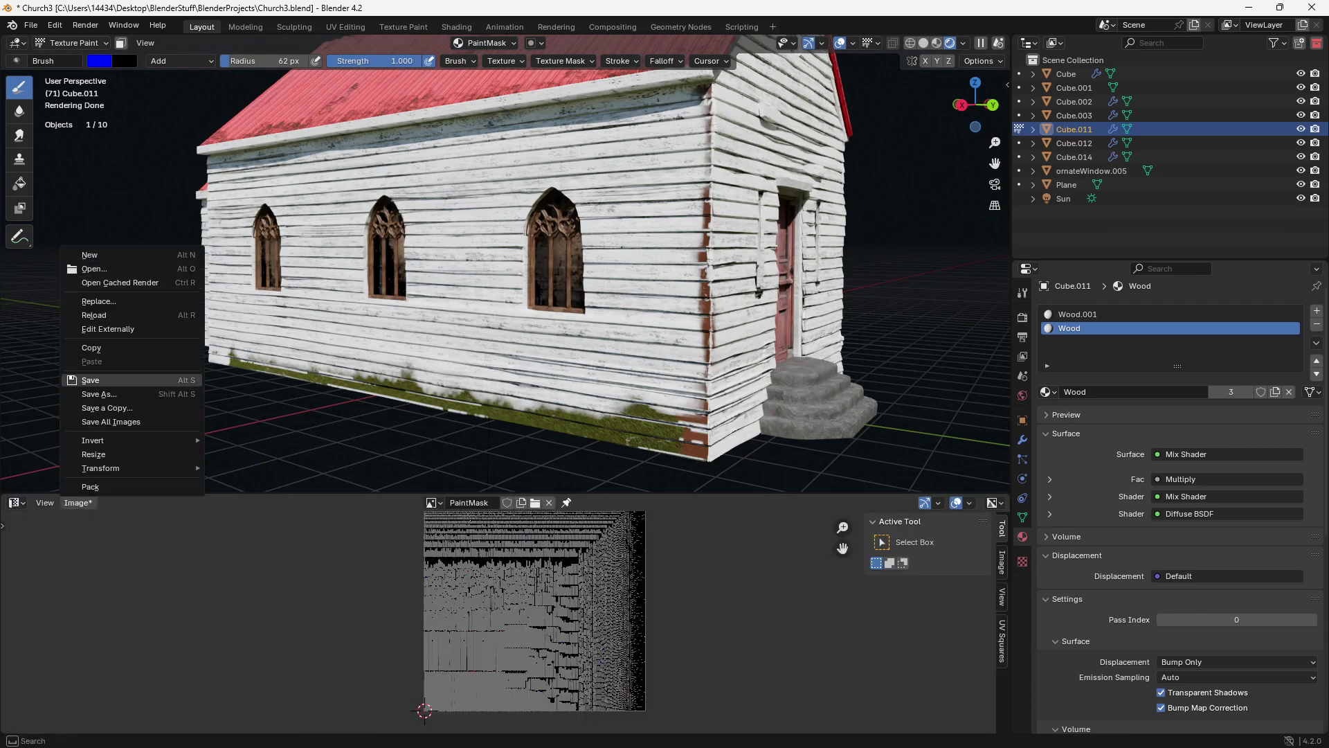
{"action": "left_click", "coordinate": [97, 380]}
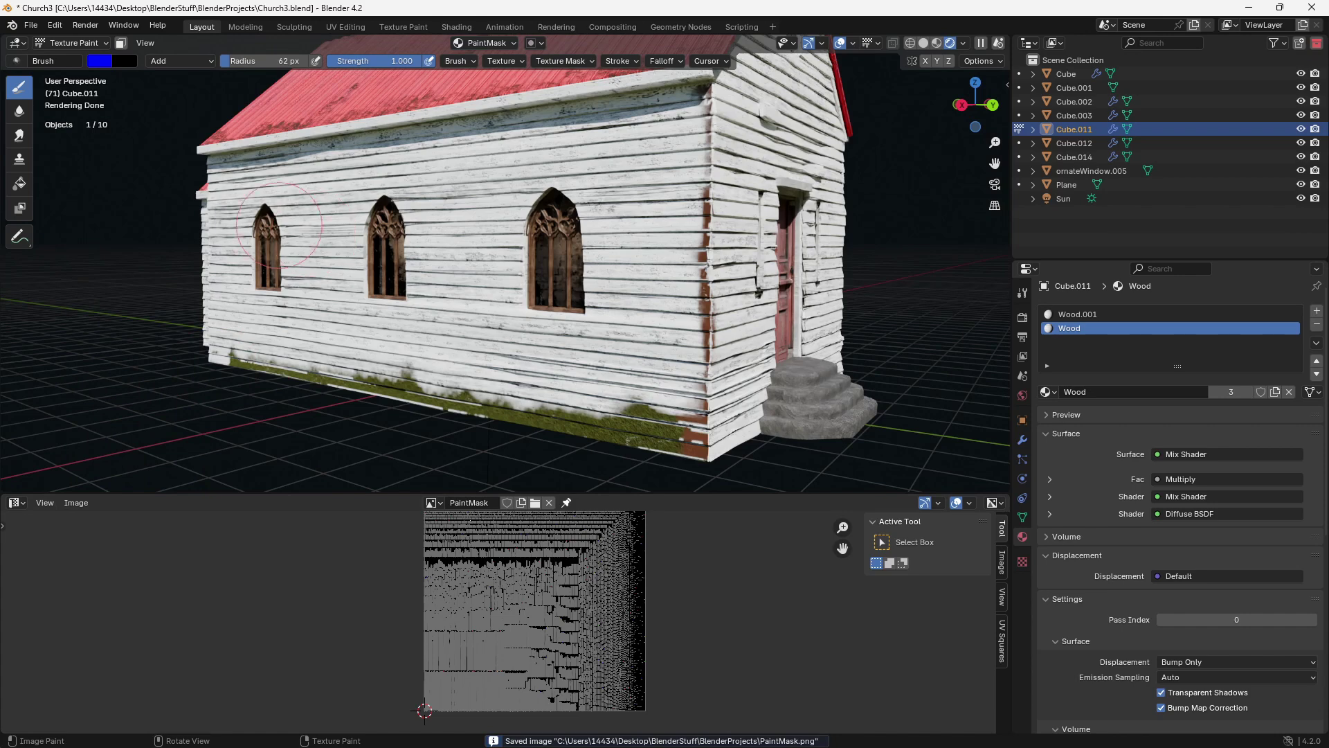
- Examine the rendered church from several sides, comparing the weathered siding, windows, roof and tower
{"action": "left_click", "coordinate": [924, 43]}
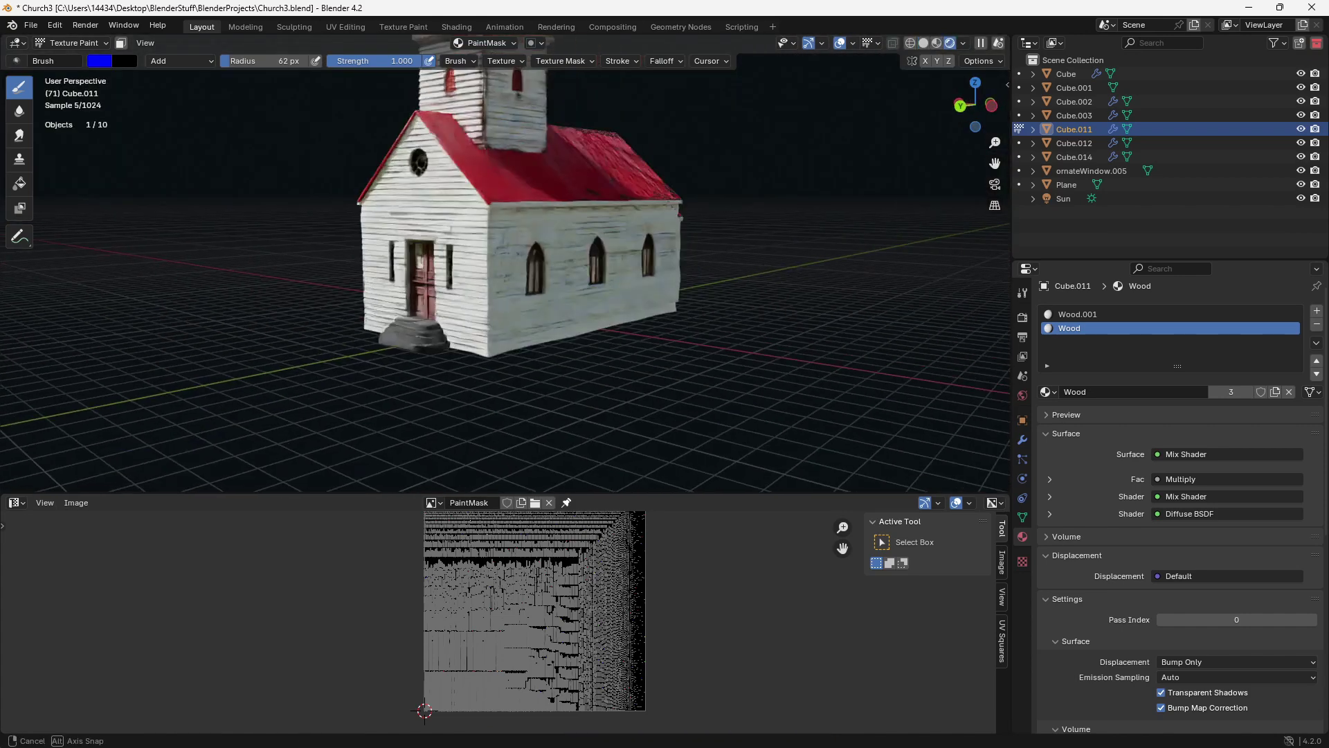
{"action": "middle_click_drag", "start_coordinate": [418, 256], "coordinate": [445, 140]}
{"action": "scroll", "coordinate": [446, 141], "scroll_direction": "up", "scroll_amount": 2}
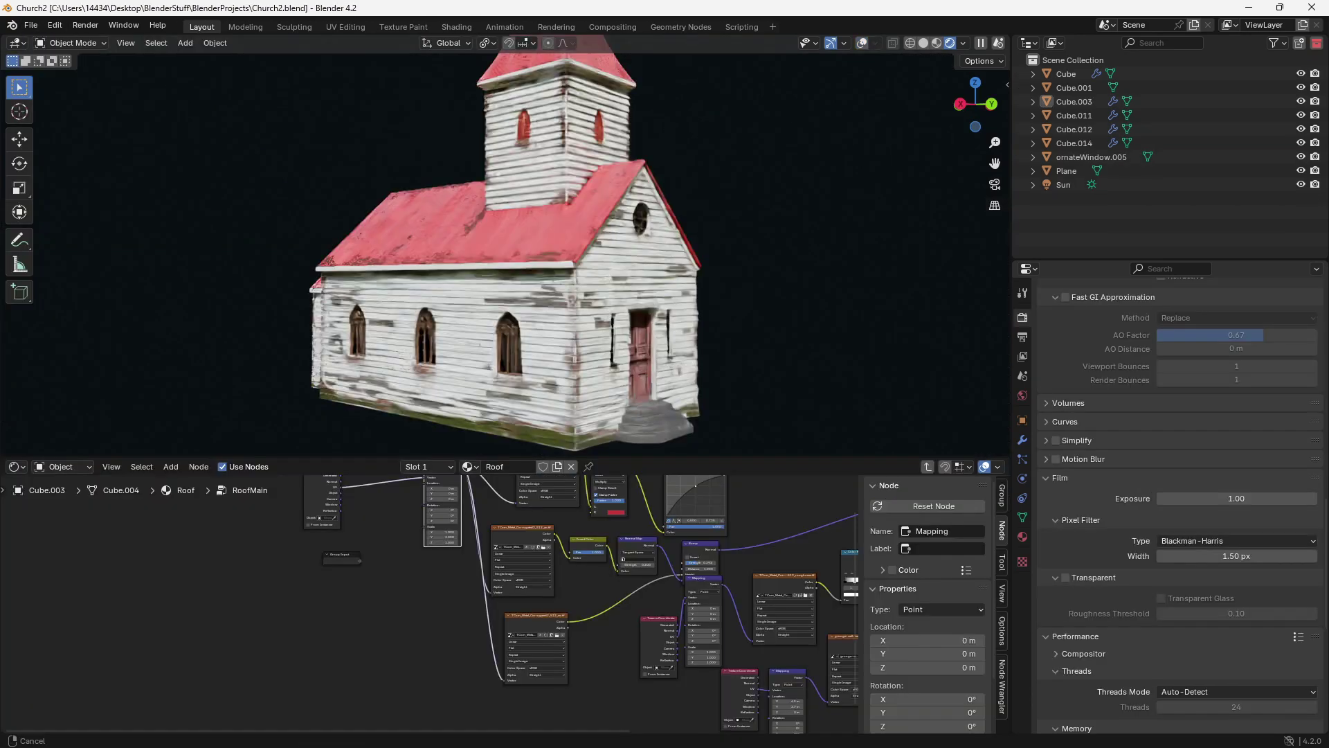
{"action": "scroll", "coordinate": [505, 246], "scroll_direction": "up", "scroll_amount": 3}
{"action": "middle_click_drag", "start_coordinate": [505, 245], "coordinate": [606, 246]}
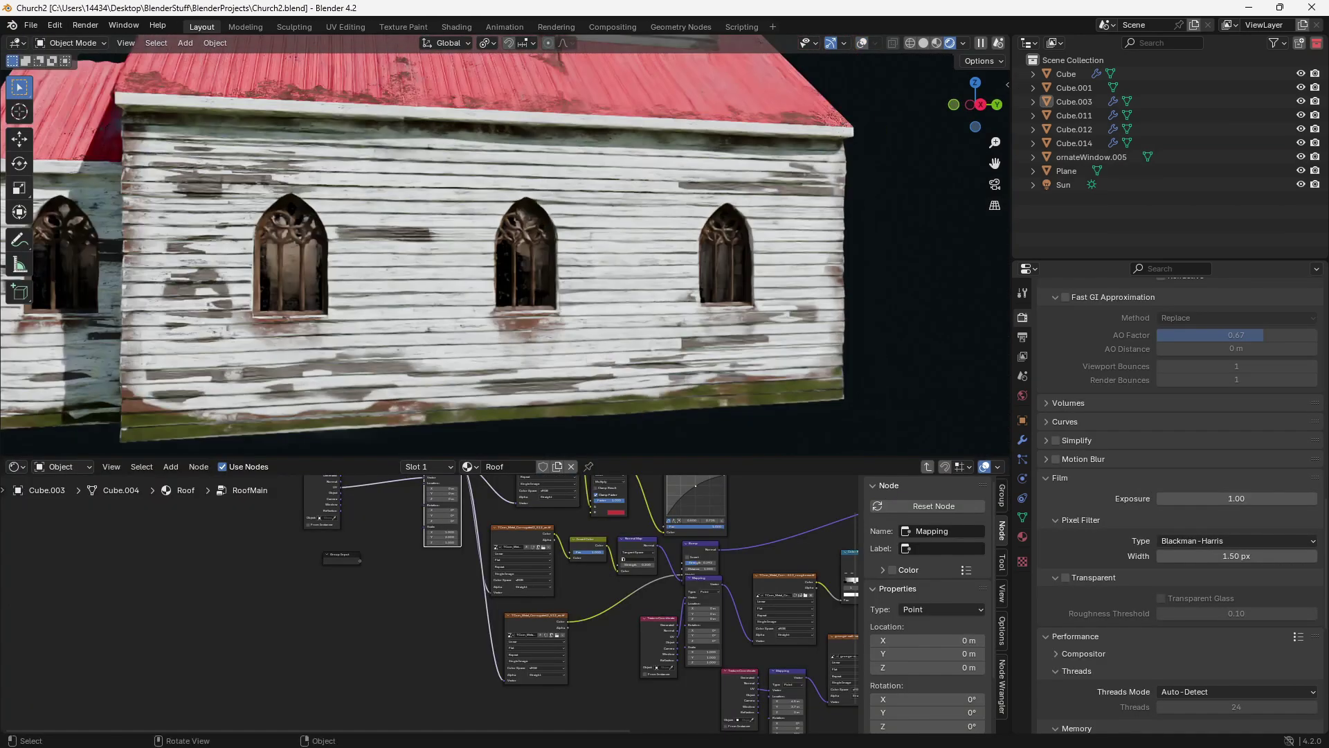
{"action": "scroll", "coordinate": [505, 246], "scroll_direction": "down", "scroll_amount": 6}
{"action": "middle_click_drag", "start_coordinate": [505, 245], "coordinate": [987, 256]}
{"action": "middle_click_drag", "start_coordinate": [505, 207], "coordinate": [506, 312], "text": "shift"}
{"action": "middle_click_drag", "start_coordinate": [505, 245], "coordinate": [602, 246]}
{"action": "scroll", "coordinate": [506, 246], "scroll_direction": "up", "scroll_amount": 1}
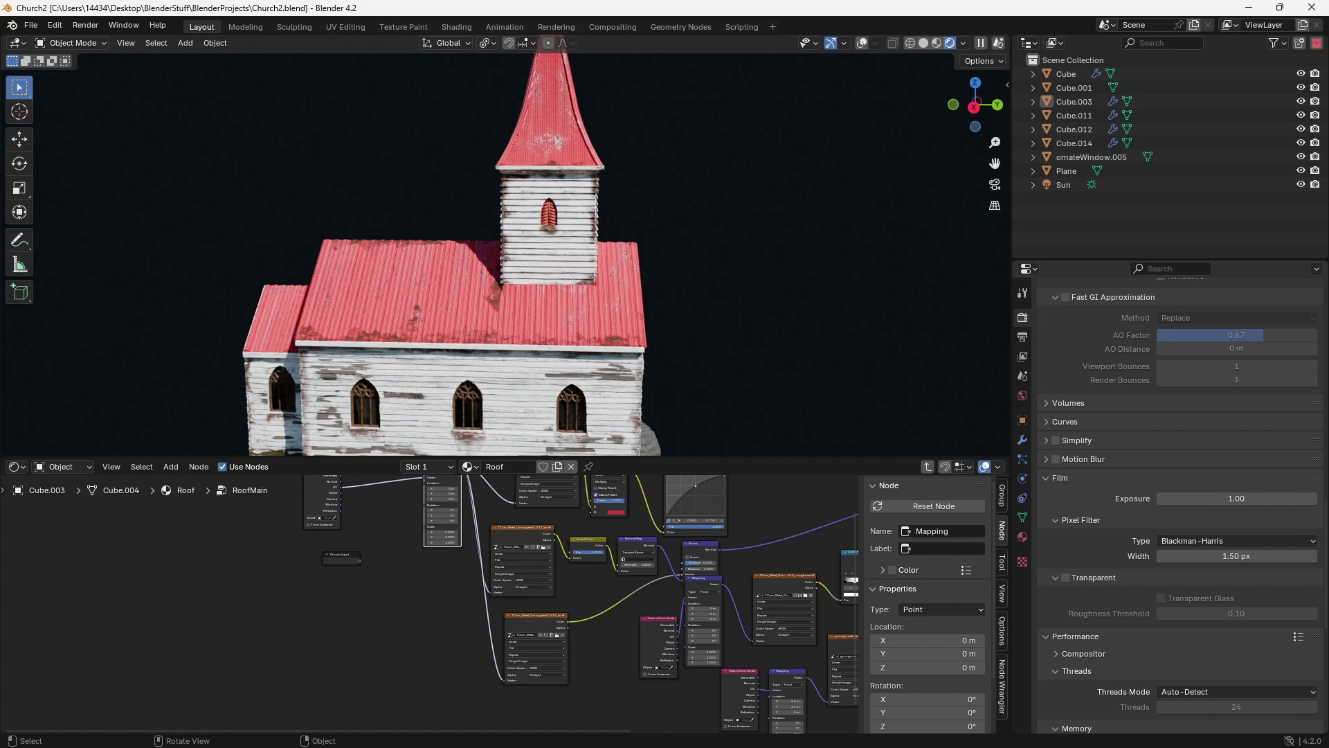
- Open Church3.blend from the recent files in place of Church2.blend
{"action": "left_click", "coordinate": [450, 297]}
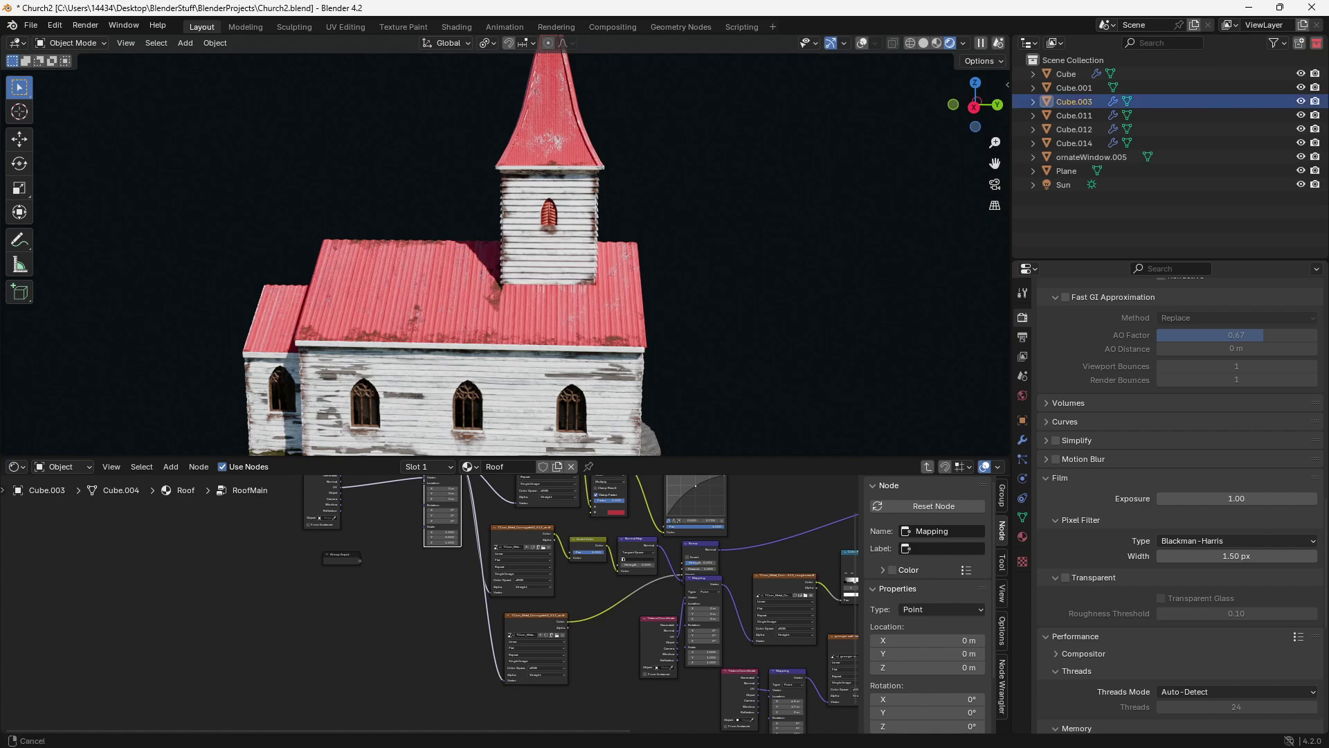
{"action": "middle_click_drag", "start_coordinate": [450, 298], "coordinate": [453, 274], "text": "shift"}
{"action": "left_click", "coordinate": [30, 25]}
{"action": "mouse_move", "coordinate": [76, 69]}
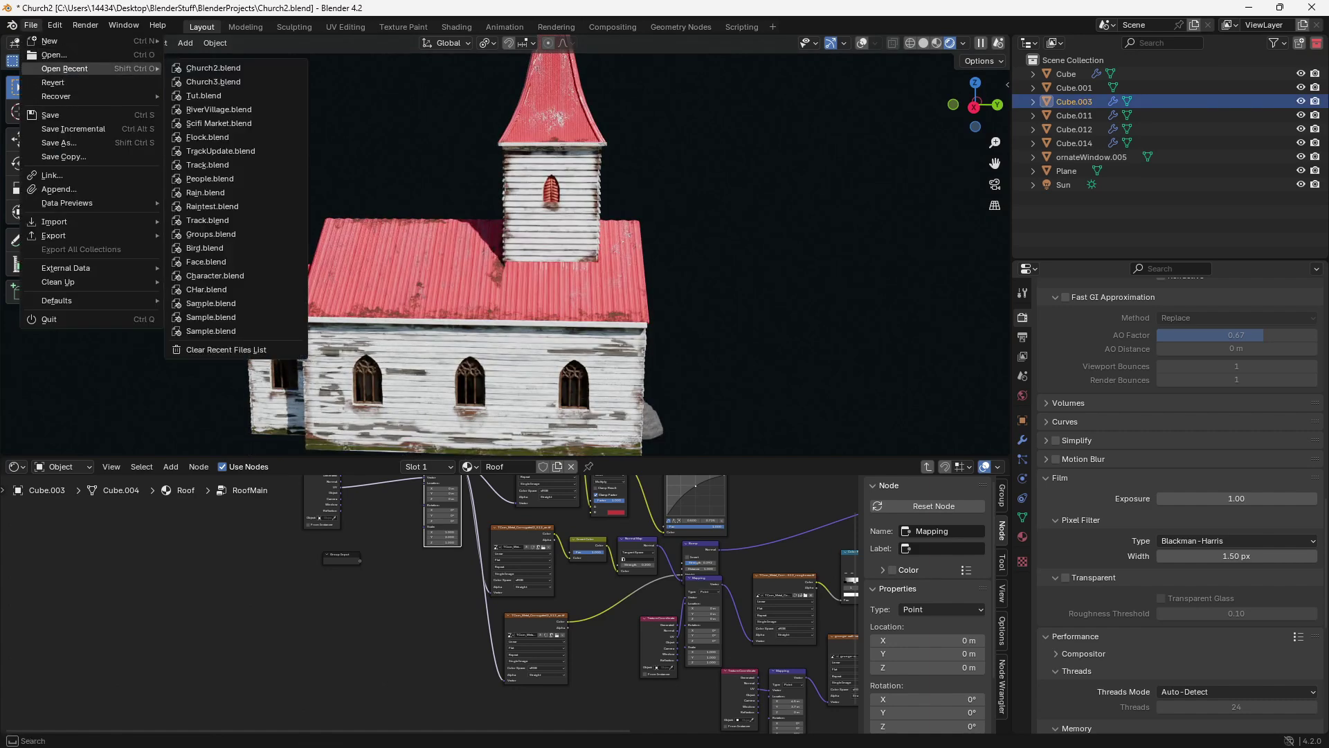
{"action": "left_click", "coordinate": [207, 82]}
{"action": "key", "text": "Return"}
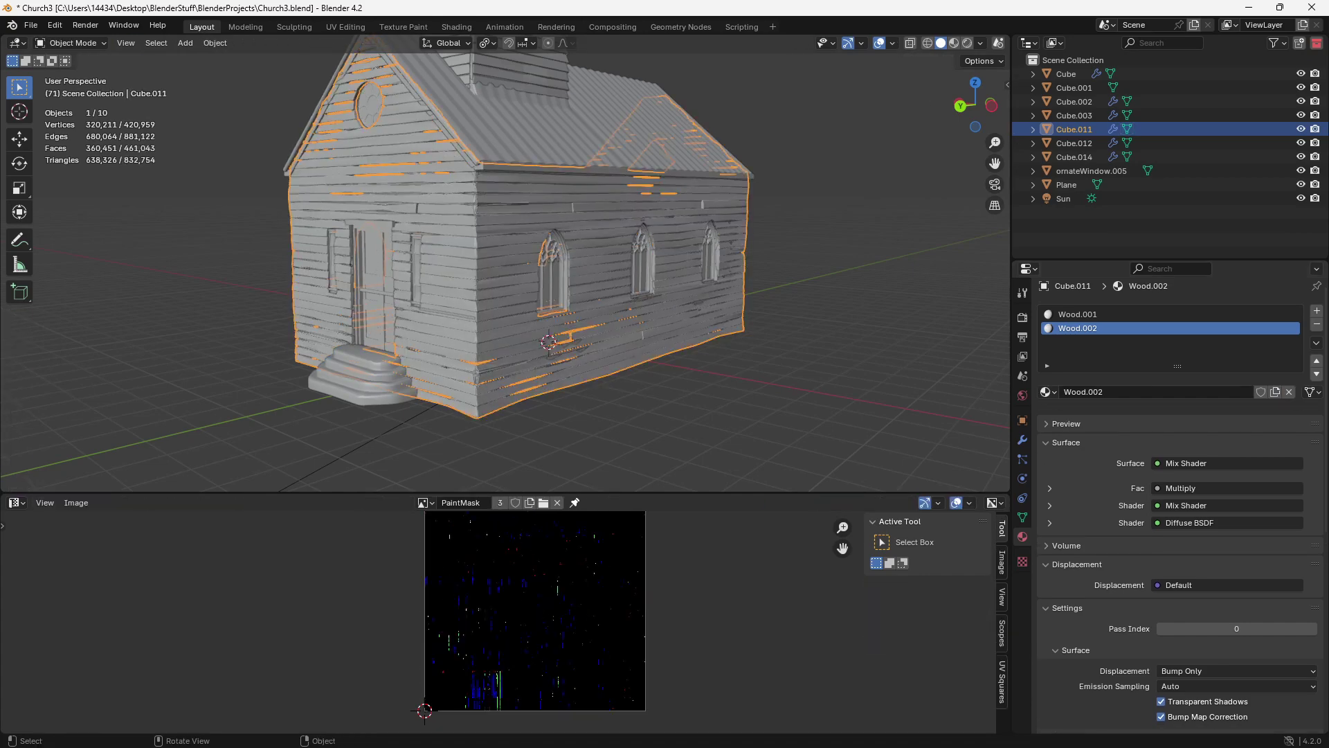
- Switch the lower area from the Image Editor to the Shader Editor
{"action": "left_click", "coordinate": [15, 502]}
{"action": "left_click", "coordinate": [54, 631]}
{"action": "scroll", "coordinate": [553, 610], "scroll_direction": "down", "scroll_amount": 3}
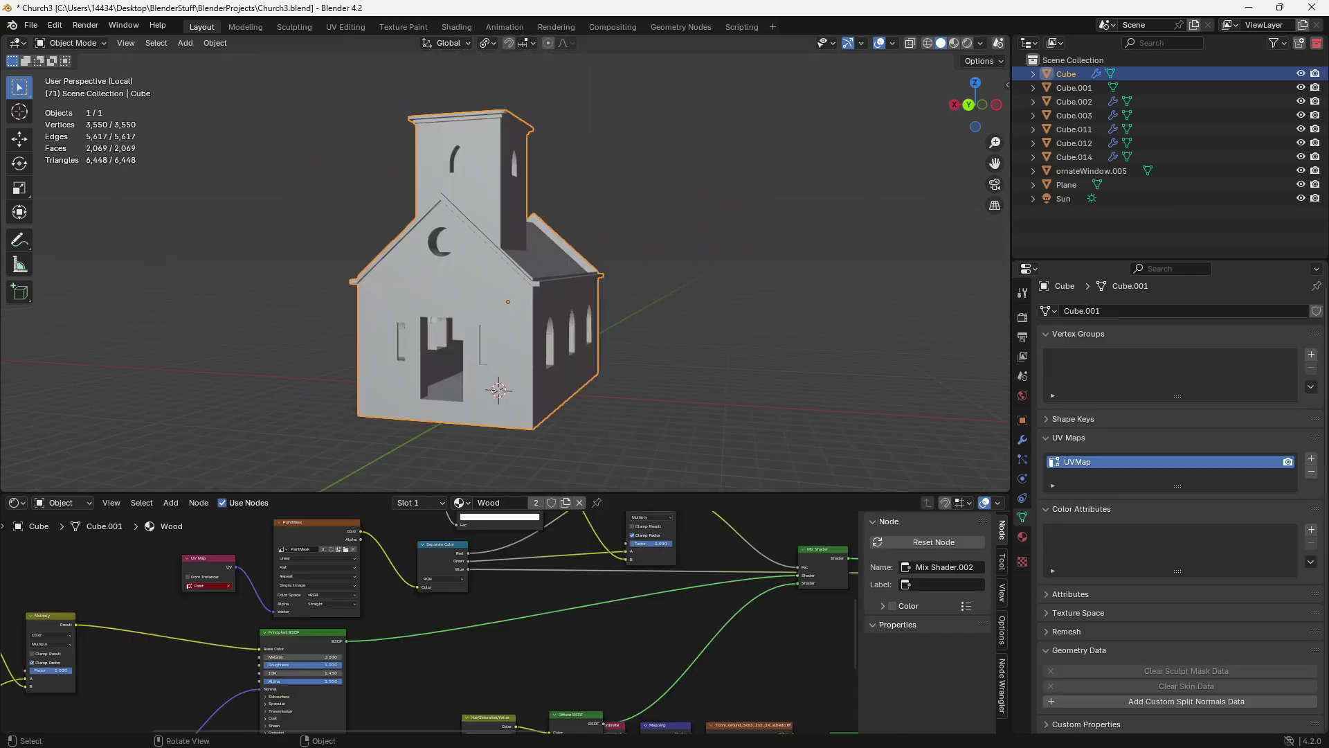
- Show the isolated church body in rendered shading and add a second UV map to it in Edit Mode
{"action": "key", "text": "z"}
{"action": "middle_click_drag", "start_coordinate": [485, 277], "coordinate": [568, 282]}
{"action": "mouse_move", "coordinate": [526, 360]}
{"action": "middle_mouse_down", "text": "shift"}
{"action": "mouse_move", "coordinate": [523, 229]}
{"action": "mouse_move", "coordinate": [564, 257]}
{"action": "mouse_move", "coordinate": [526, 243]}
{"action": "middle_mouse_up", "text": "shift"}
{"action": "scroll", "coordinate": [523, 243], "scroll_direction": "up", "scroll_amount": 2}
{"action": "key", "text": "Tab"}
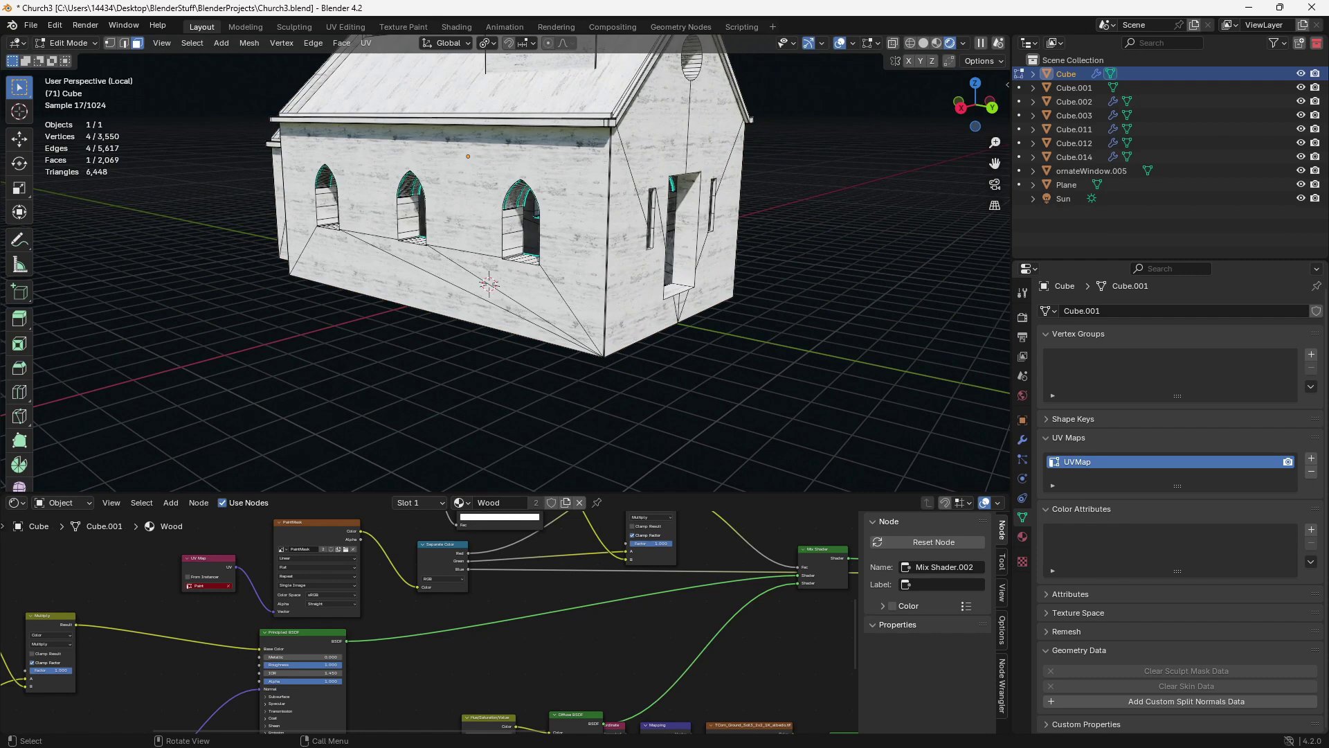
{"action": "middle_click_drag", "start_coordinate": [499, 617], "coordinate": [550, 623]}
{"action": "left_click", "coordinate": [1312, 458]}
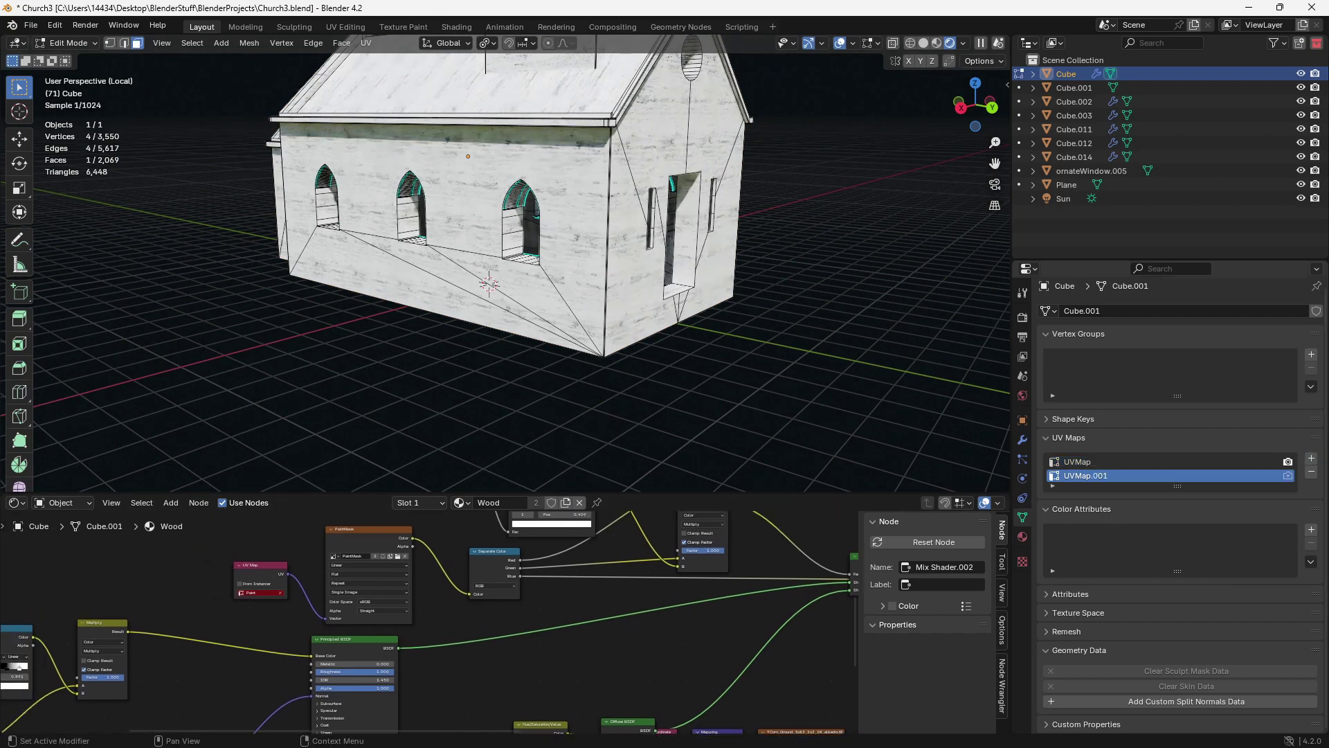
- Replace the church body's Wood material with Wood.002
{"action": "left_click", "coordinate": [1022, 536]}
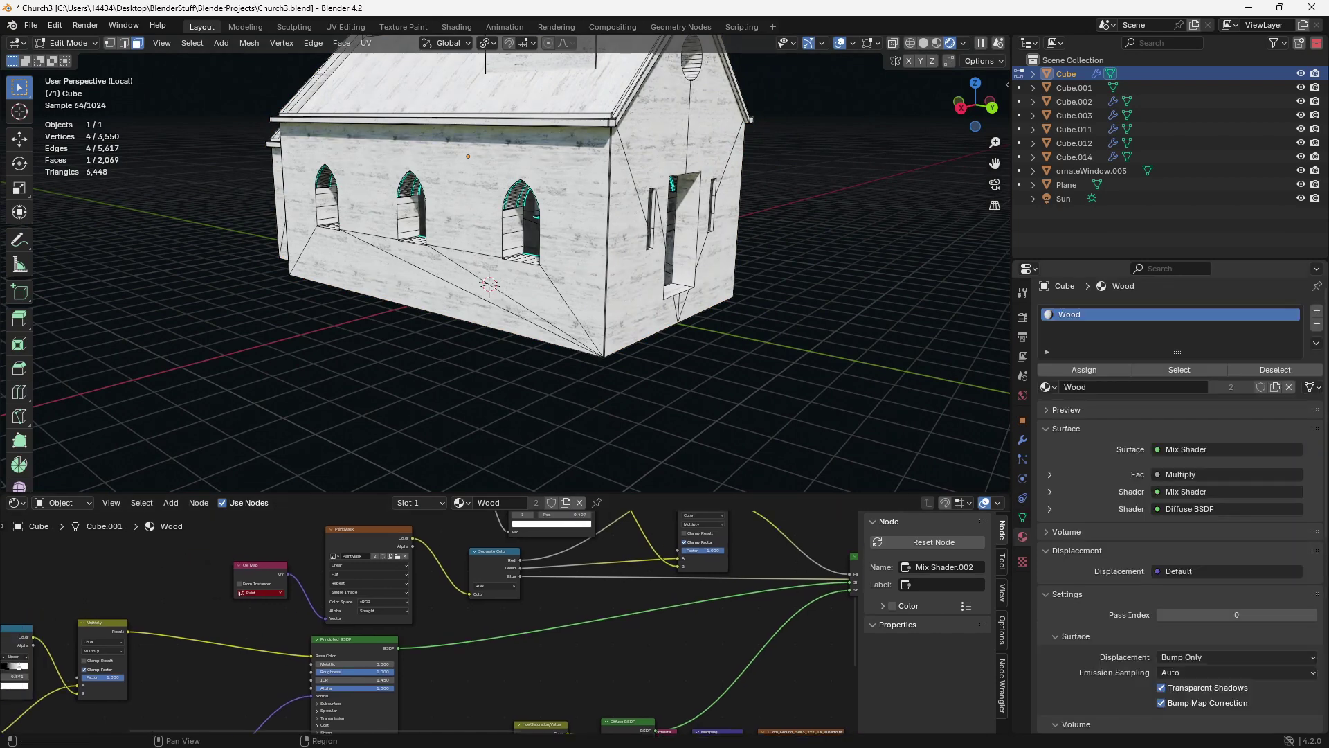
{"action": "left_click", "coordinate": [1047, 387]}
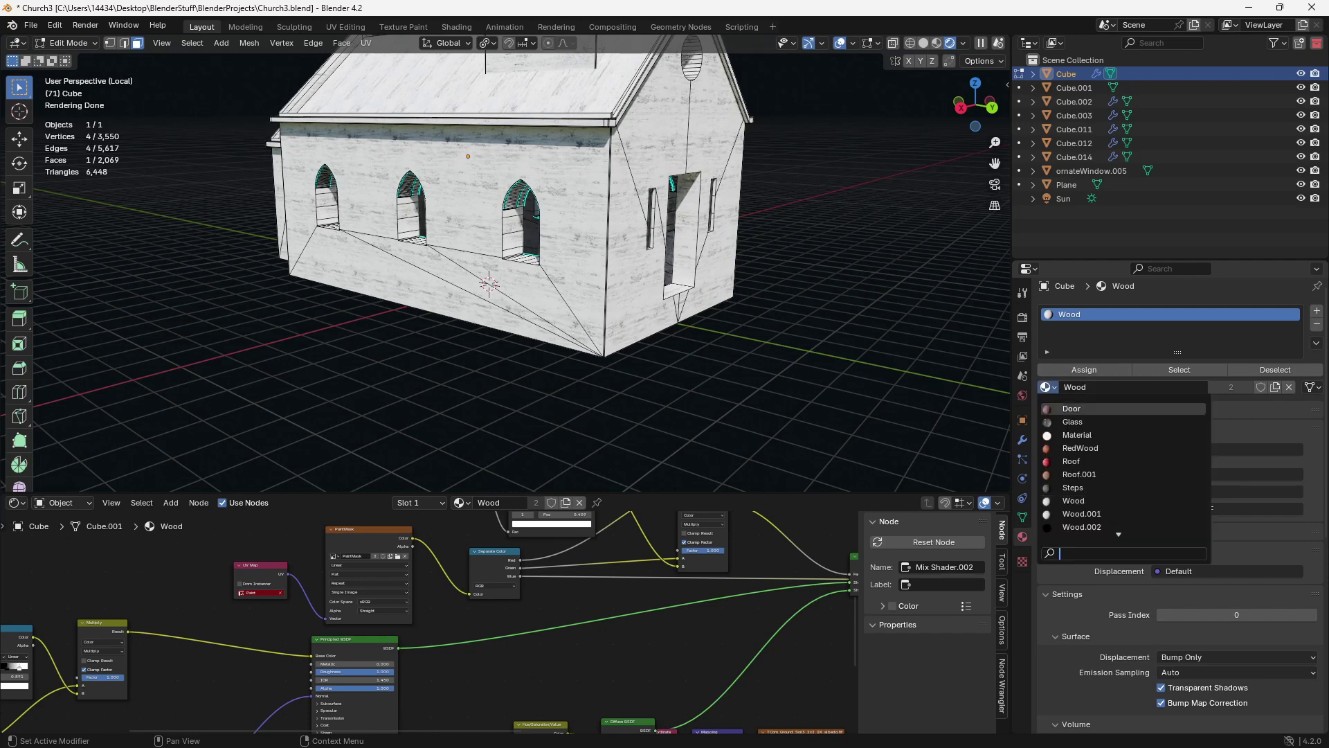
{"action": "left_click", "coordinate": [1082, 527]}
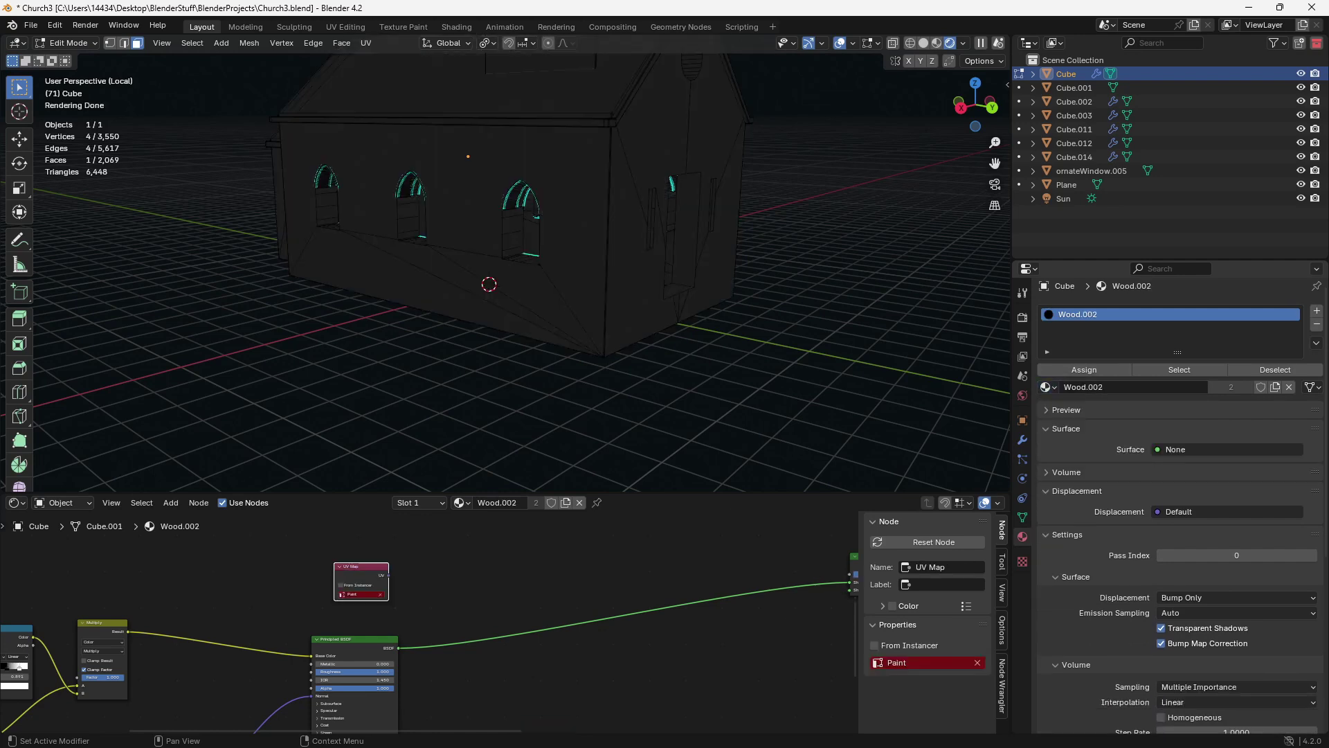
- Rearrange the UV Map and Principled BSDF nodes in Wood.002 to make room for another shader
{"action": "scroll", "coordinate": [431, 625], "scroll_direction": "down", "scroll_amount": 5}
{"action": "middle_click_drag", "start_coordinate": [431, 624], "coordinate": [416, 624]}
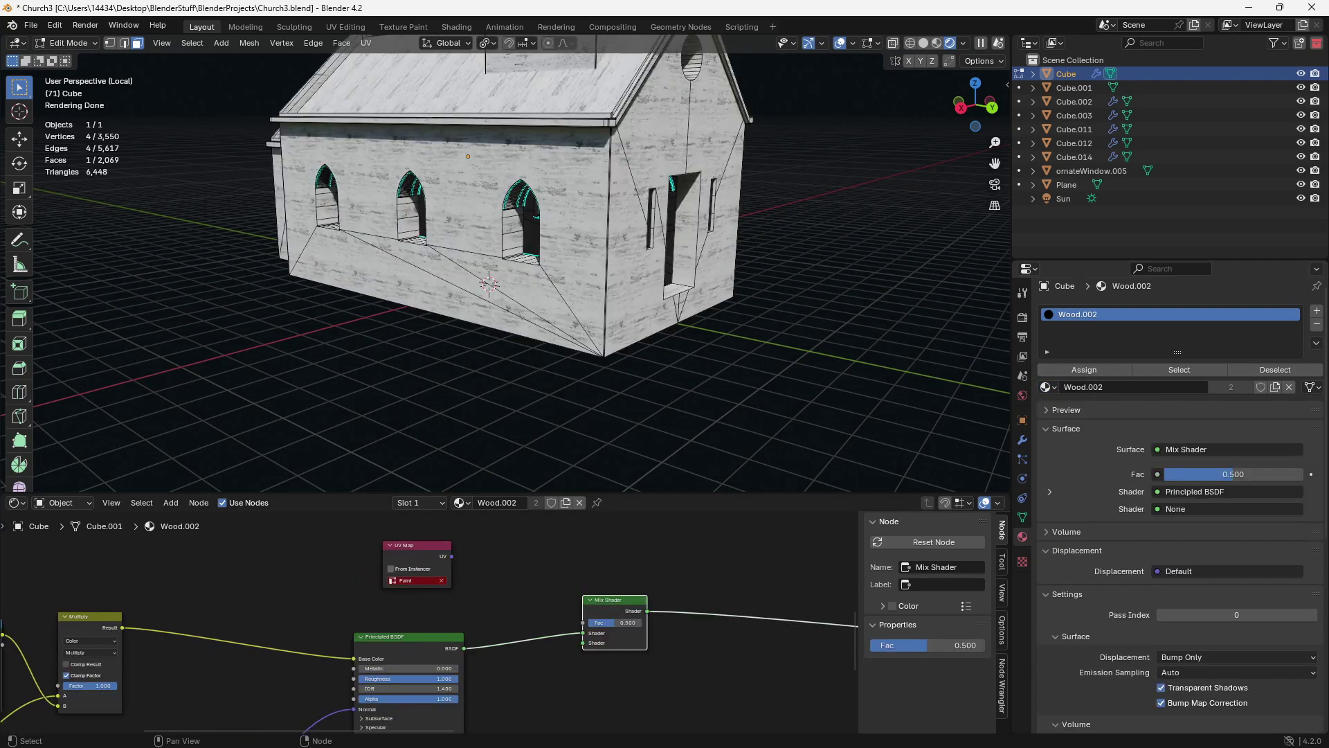
{"action": "left_click_drag", "start_coordinate": [417, 545], "coordinate": [289, 543]}
{"action": "middle_click_drag", "start_coordinate": [346, 575], "coordinate": [379, 592]}
{"action": "scroll", "coordinate": [433, 554], "scroll_direction": "down", "scroll_amount": 3}
{"action": "left_click_drag", "start_coordinate": [438, 620], "coordinate": [443, 632]}
- Add a Diffuse BSDF node and connect it to the second Shader input of the Mix Shader
{"action": "key", "text": "shift+a"}
{"action": "type", "text": "diffuse"}
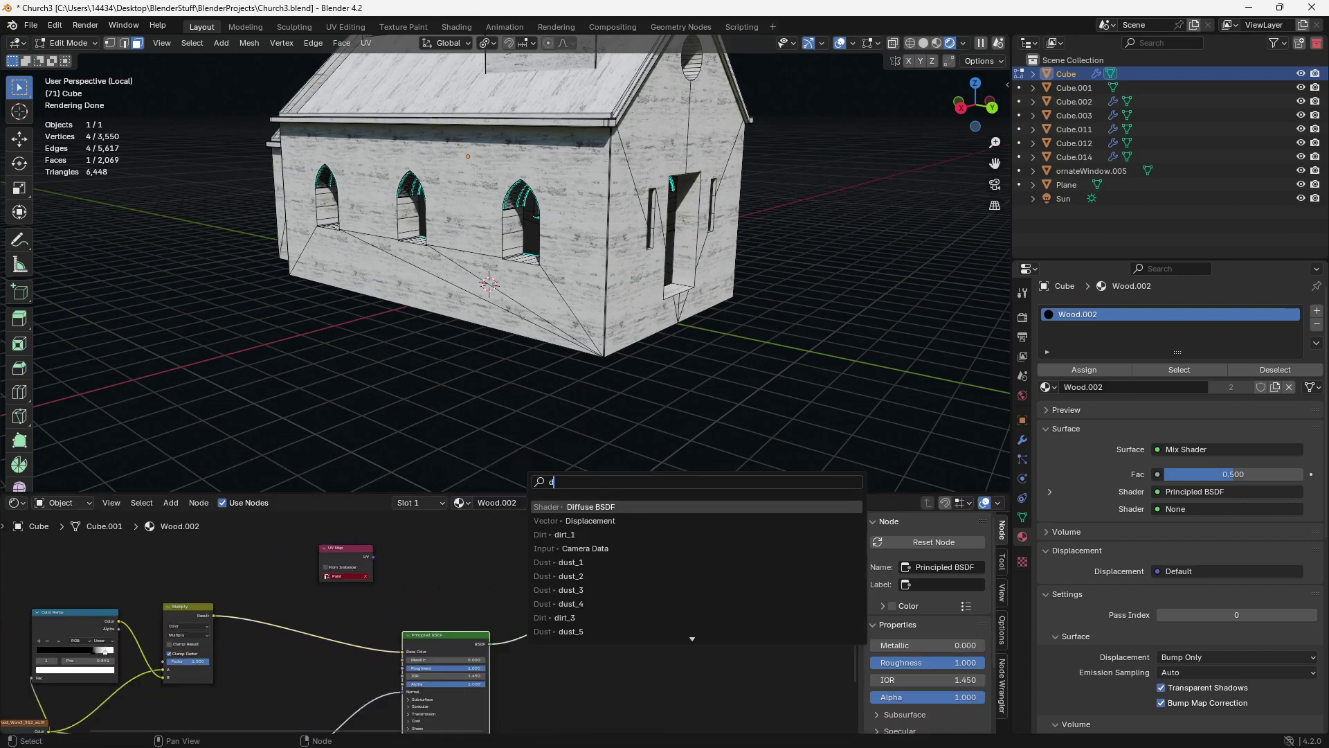
{"action": "key", "text": "Return"}
{"action": "left_click_drag", "start_coordinate": [604, 594], "coordinate": [765, 566]}
- Add an Image Texture with Mapping and Texture Coordinate nodes to the Diffuse BSDF and load the soil albedo image
{"action": "left_click_drag", "start_coordinate": [533, 670], "coordinate": [651, 638]}
{"action": "key", "text": "ctrl+t"}
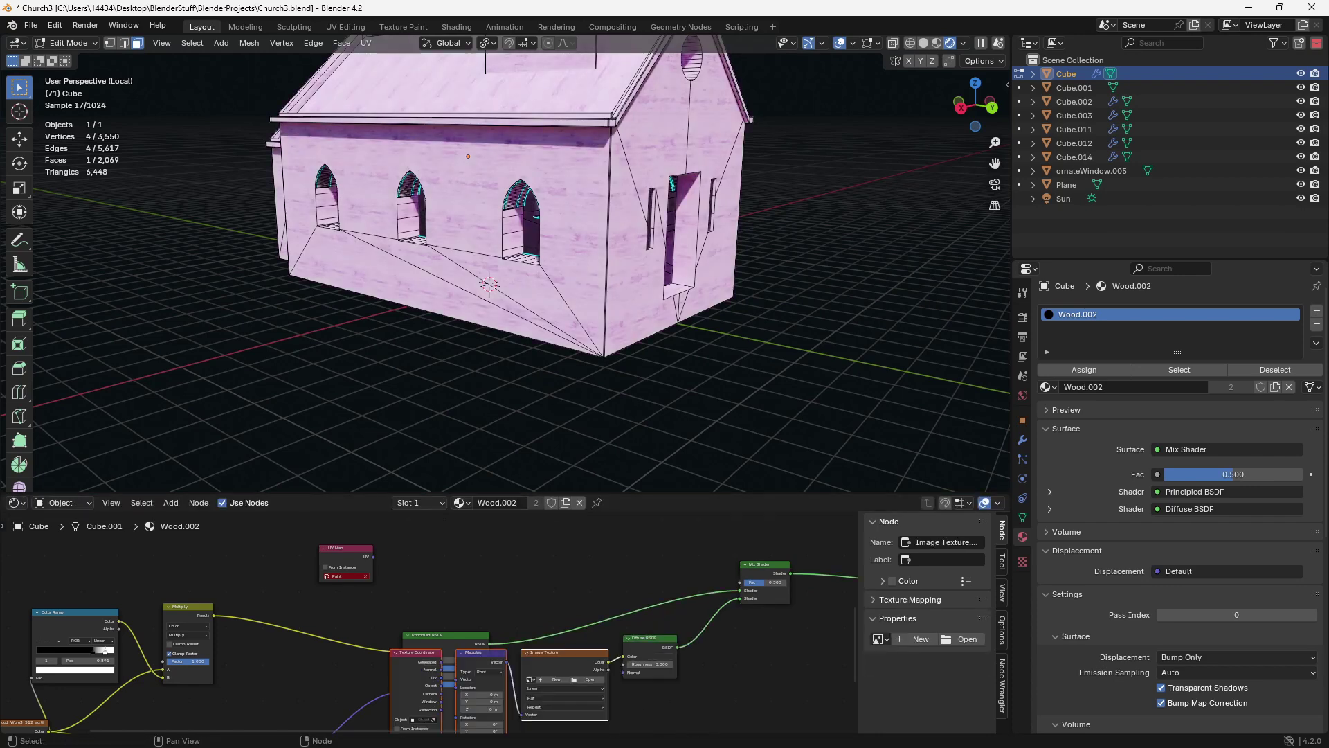
{"action": "left_click", "coordinate": [588, 679]}
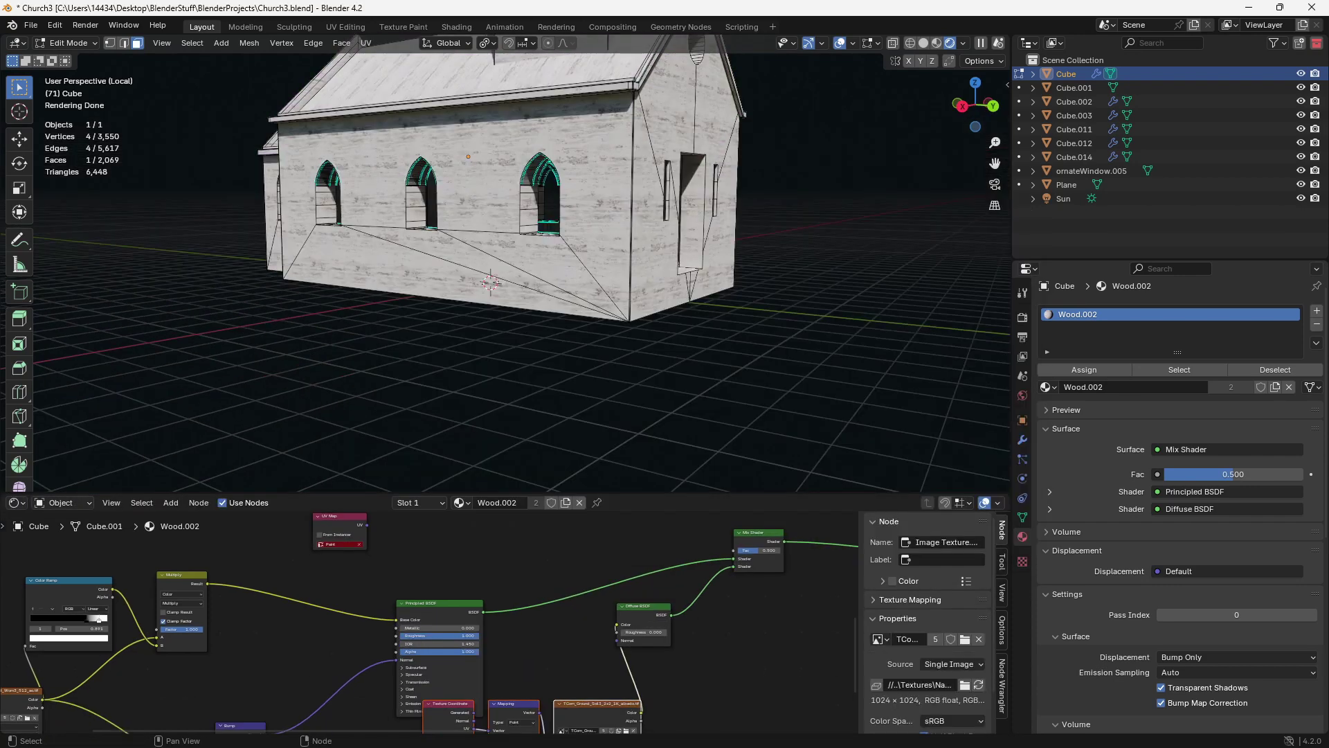
- Move the Diffuse BSDF aside, duplicate the soil Image Texture node, and connect the copy's Color to the Mix Shader's Fac
{"action": "left_click_drag", "start_coordinate": [644, 606], "coordinate": [709, 624]}
{"action": "left_click", "coordinate": [598, 704]}
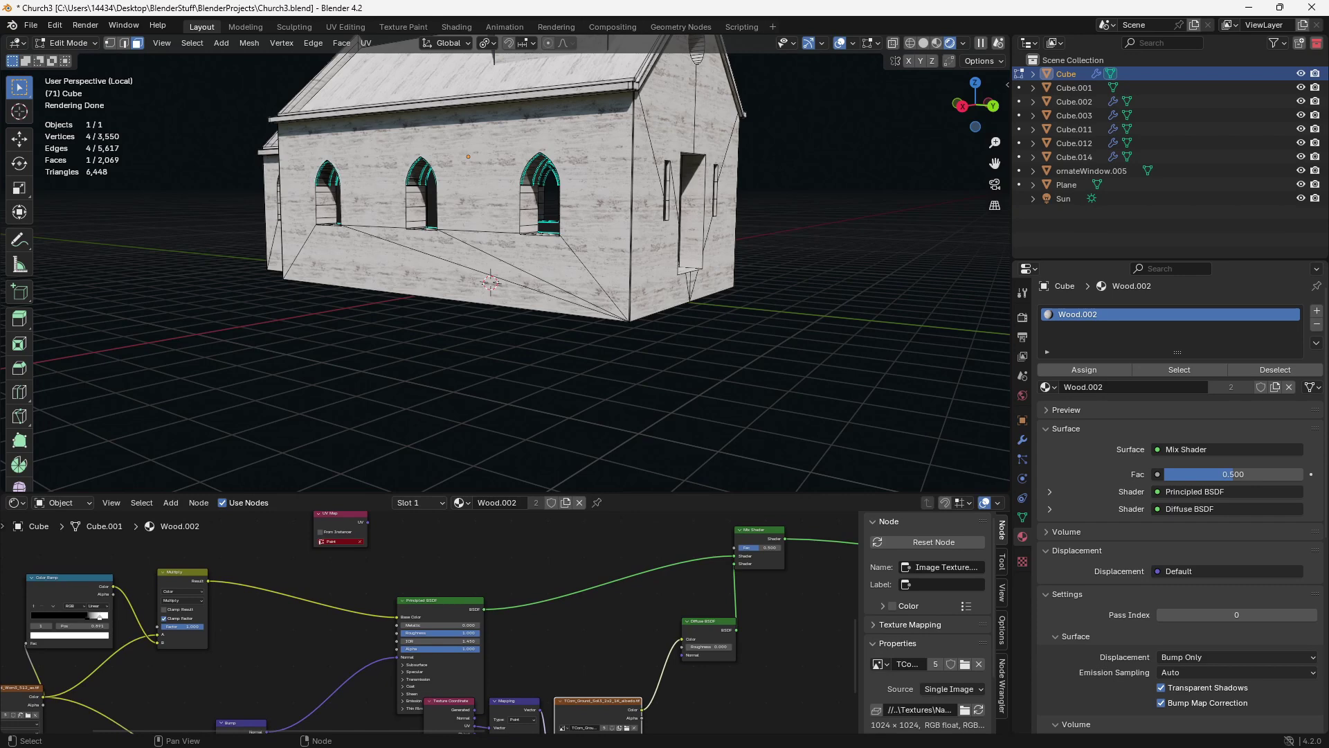
{"action": "middle_click_drag", "start_coordinate": [601, 687], "coordinate": [603, 721], "text": "shift"}
{"action": "key", "text": "shift+d"}
{"action": "left_click", "coordinate": [569, 547]}
{"action": "middle_click_drag", "start_coordinate": [616, 581], "coordinate": [589, 594]}
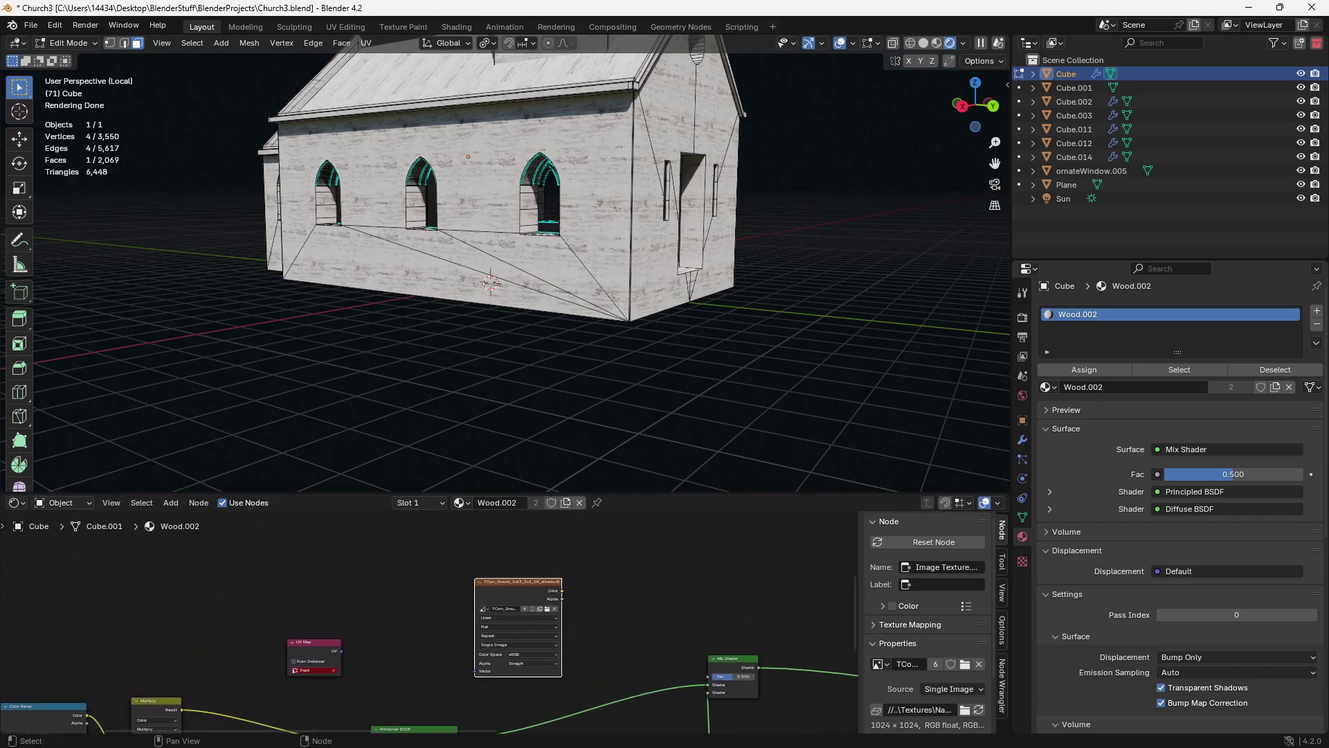
{"action": "scroll", "coordinate": [665, 651], "scroll_direction": "up", "scroll_amount": 5}
{"action": "left_click_drag", "start_coordinate": [510, 553], "coordinate": [583, 591]}
{"action": "left_click_drag", "start_coordinate": [726, 680], "coordinate": [726, 680]}
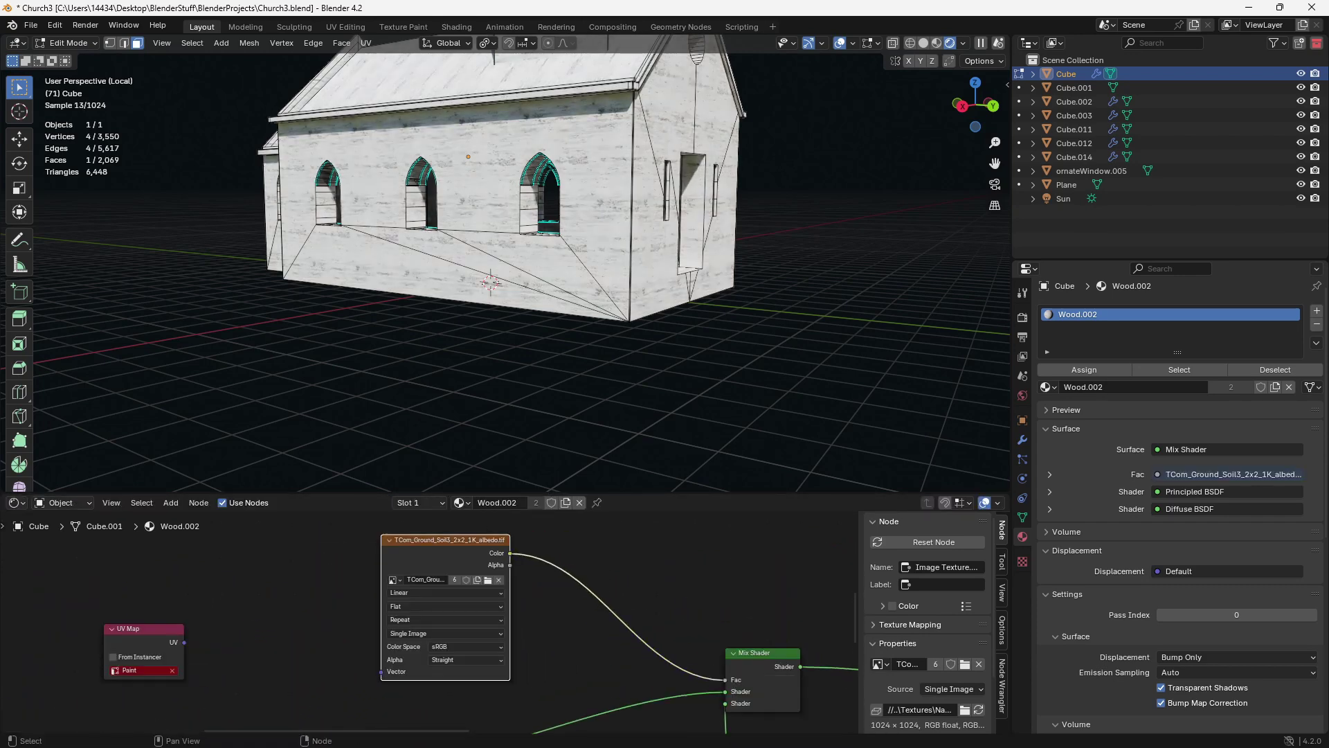
- Load thumb-large-Dirt_Bottom-3931.jpg from the ConcreteNew folder into the duplicated texture and connect the UV Map node to its Vector input
{"action": "left_click", "coordinate": [488, 581]}
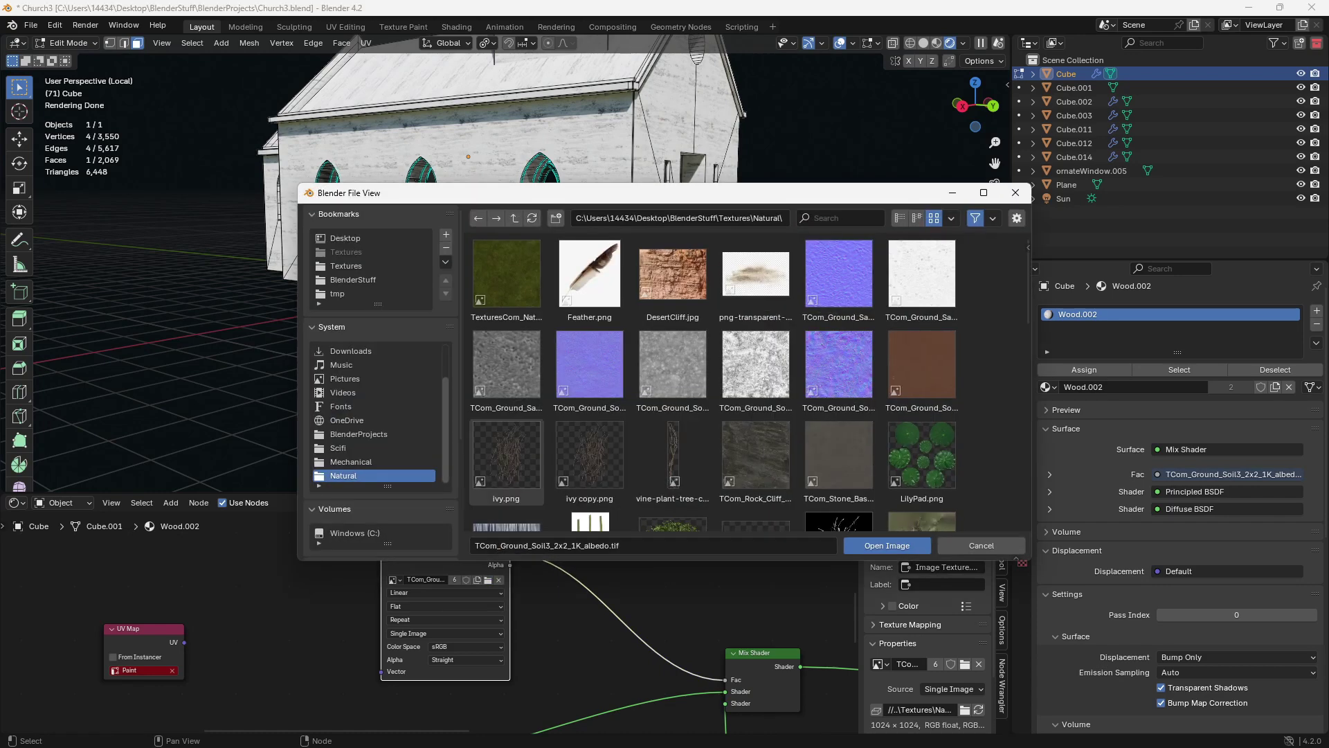
{"action": "left_click", "coordinate": [368, 280]}
{"action": "left_click", "coordinate": [369, 267]}
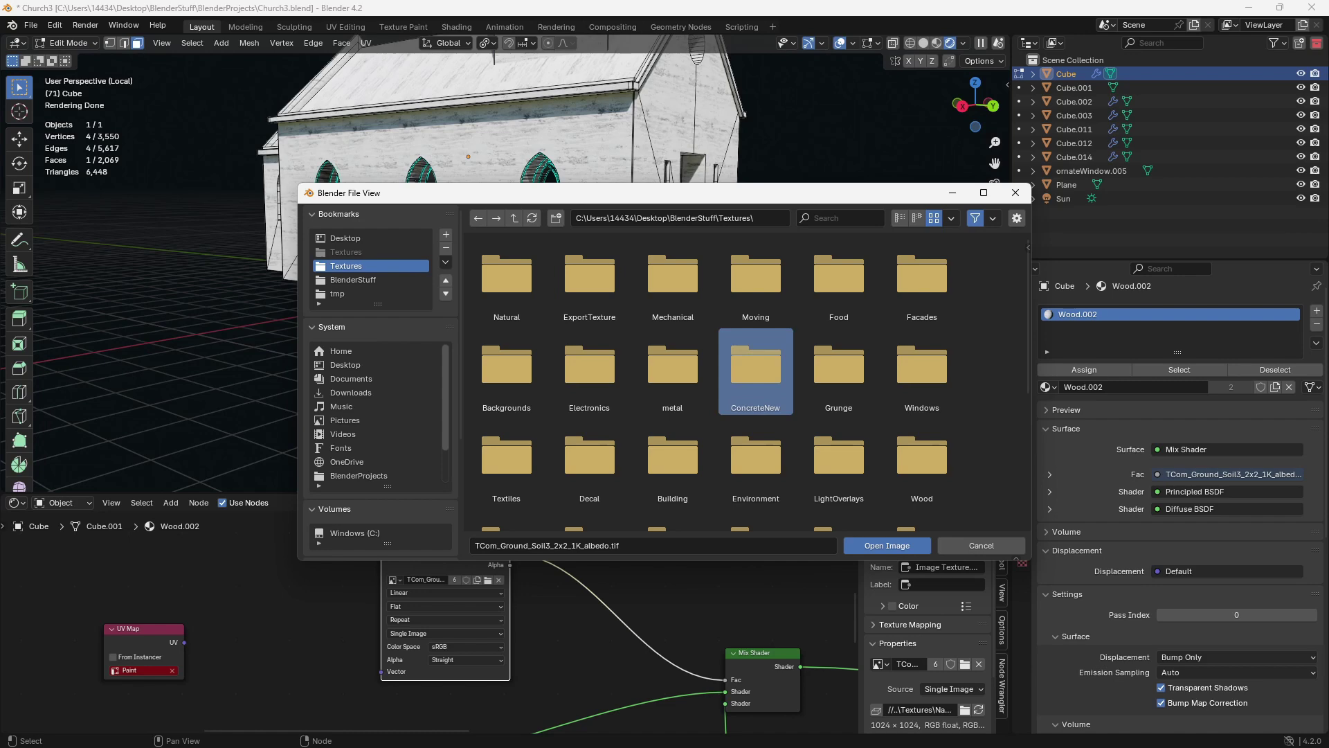
{"action": "double_click", "coordinate": [755, 367]}
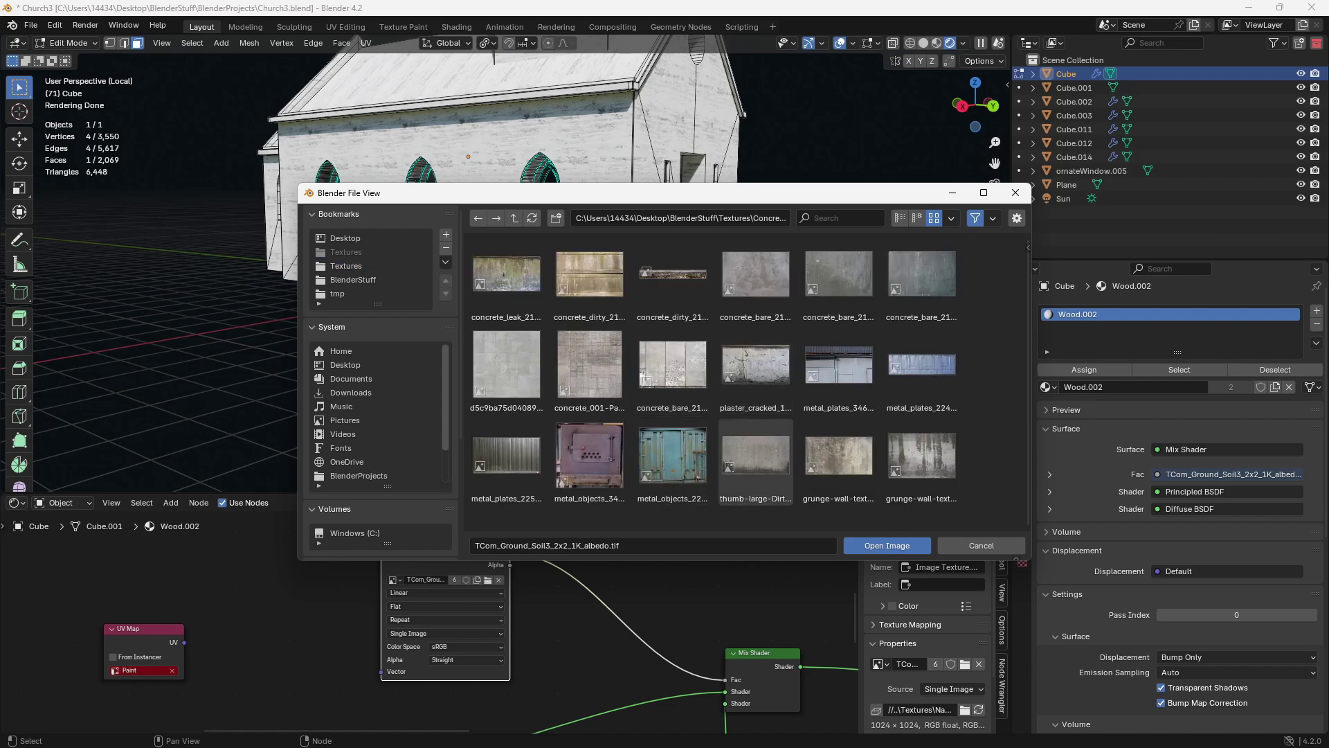
{"action": "double_click", "coordinate": [755, 456]}
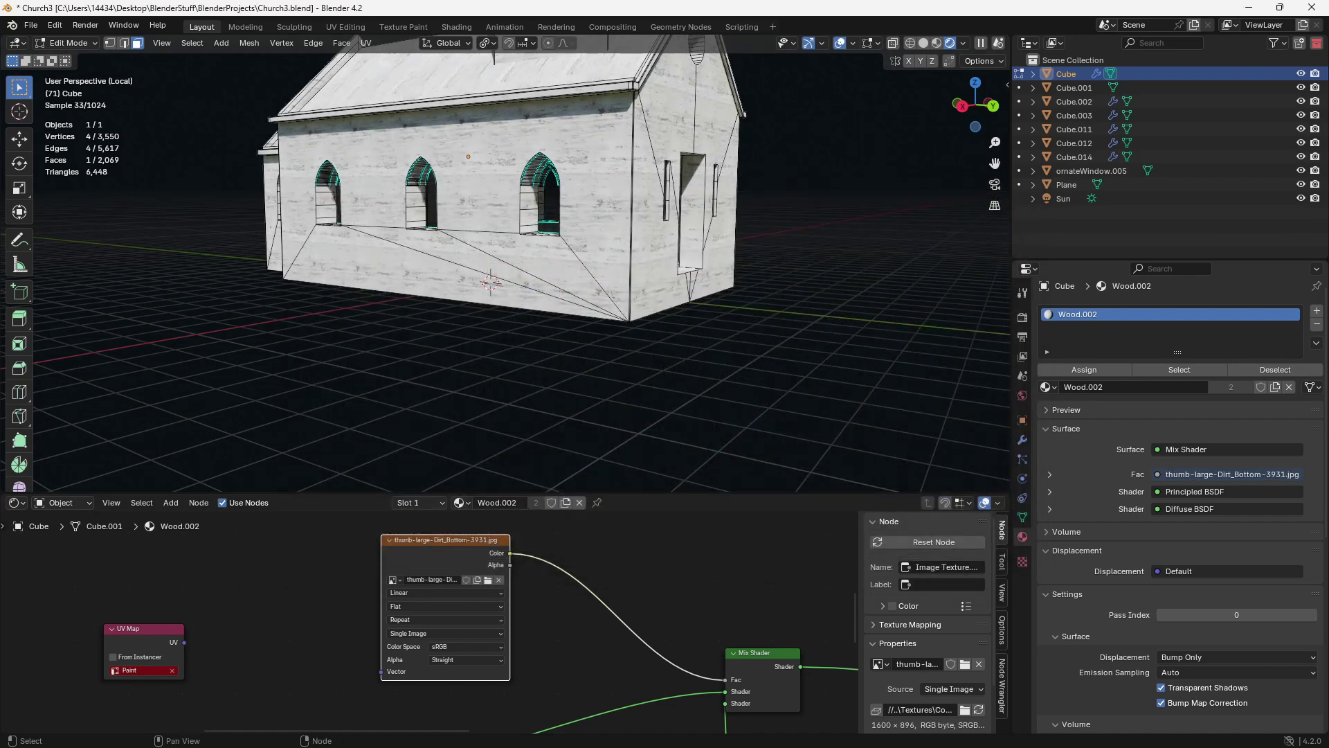
{"action": "left_click_drag", "start_coordinate": [275, 624], "coordinate": [471, 654]}
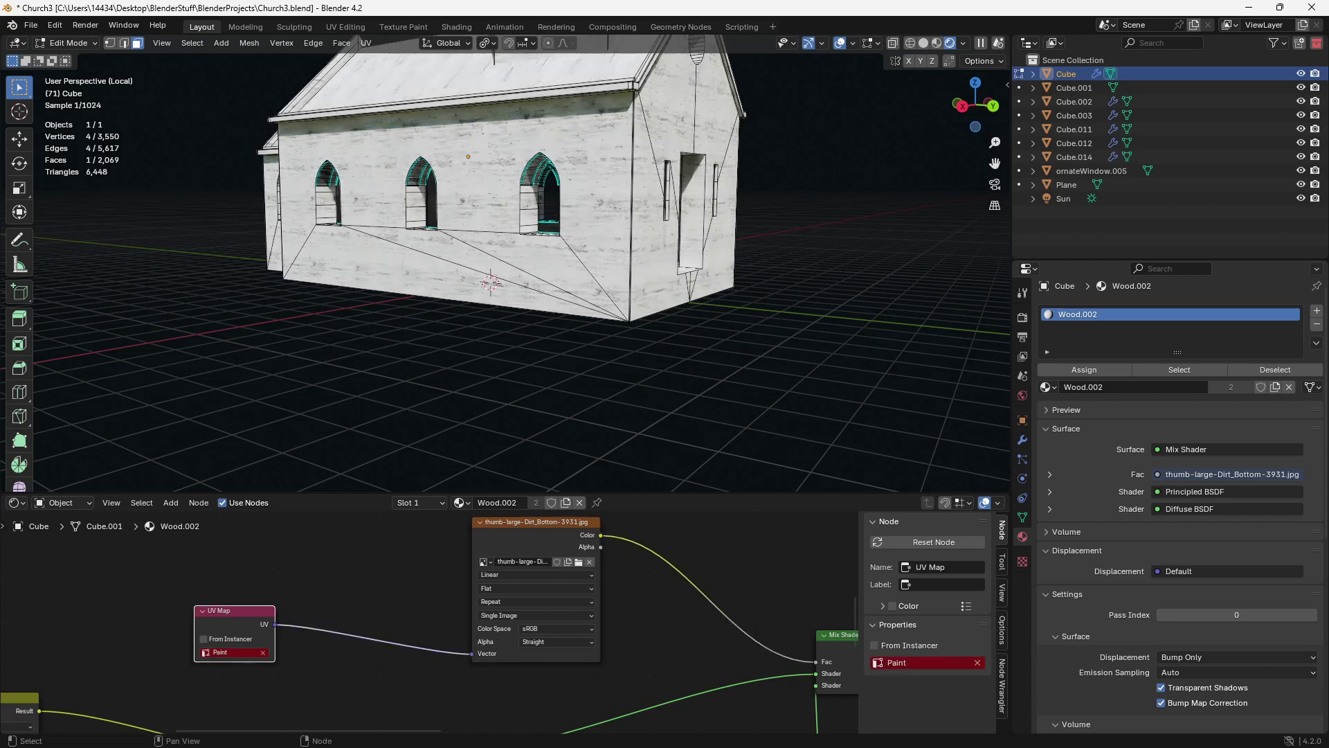
- Insert a Color Ramp between the dirt texture and the Mix Shader's Fac, raising its black stop and setting the white stop to 0.595
{"action": "middle_click_drag", "start_coordinate": [603, 530], "coordinate": [531, 547]}
{"action": "key", "text": "shift+a"}
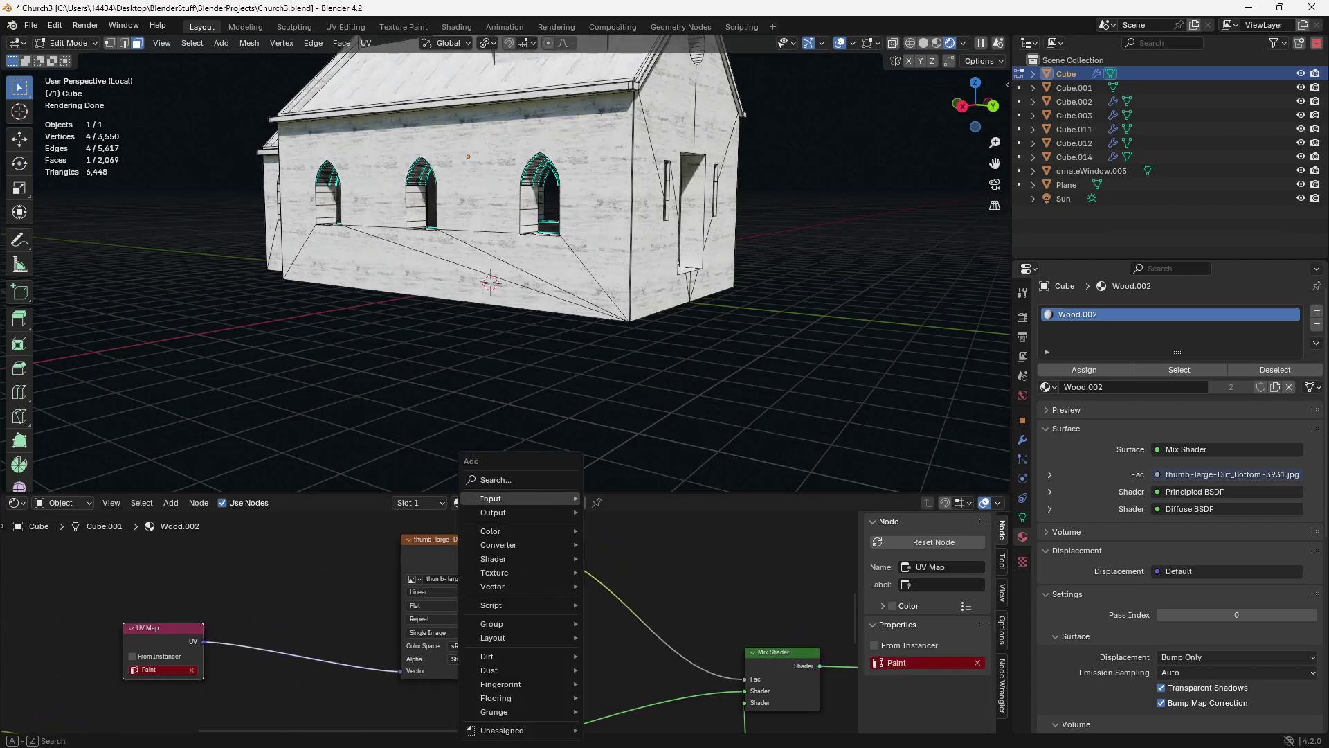
{"action": "left_click", "coordinate": [526, 480]}
{"action": "type", "text": "col"}
{"action": "left_click", "coordinate": [580, 533]}
{"action": "left_click", "coordinate": [616, 527]}
{"action": "key", "text": "x"}
{"action": "key", "text": "shift+a"}
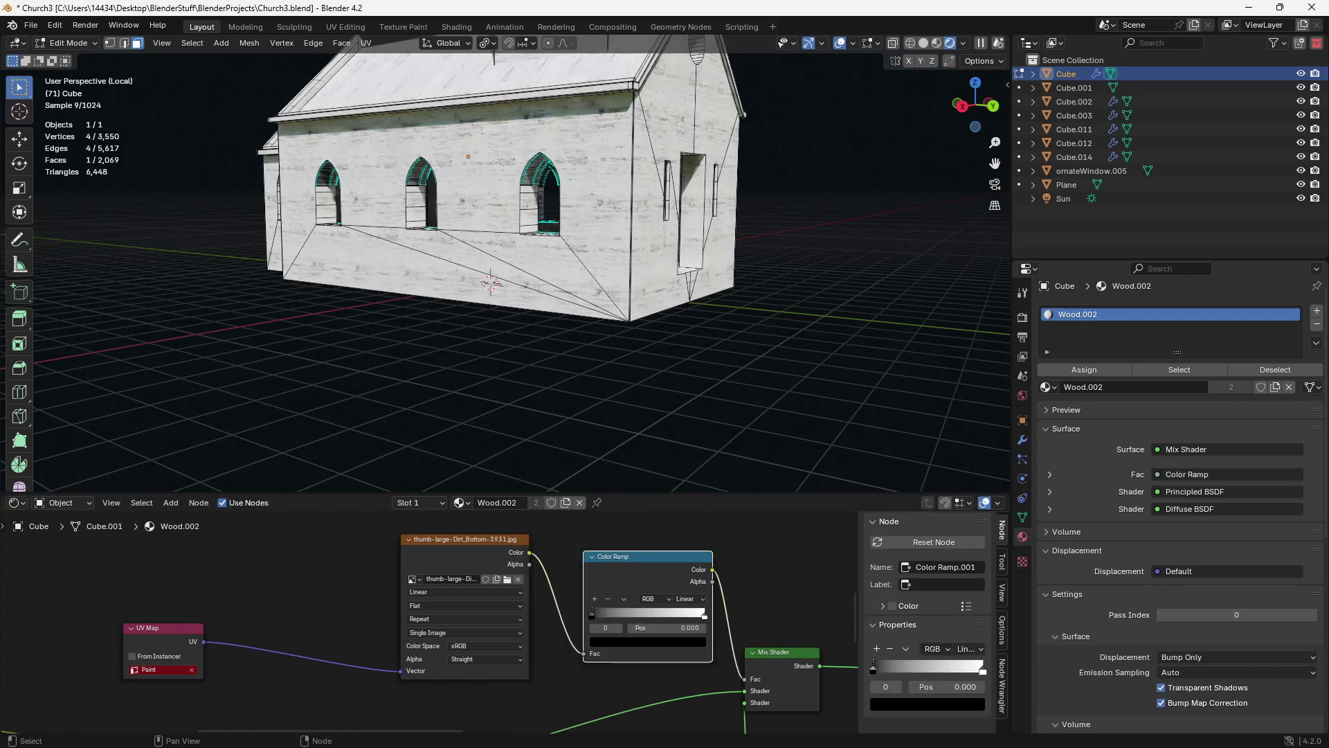
{"action": "left_click_drag", "start_coordinate": [592, 614], "coordinate": [673, 613]}
{"action": "middle_click_drag", "start_coordinate": [644, 618], "coordinate": [774, 619]}
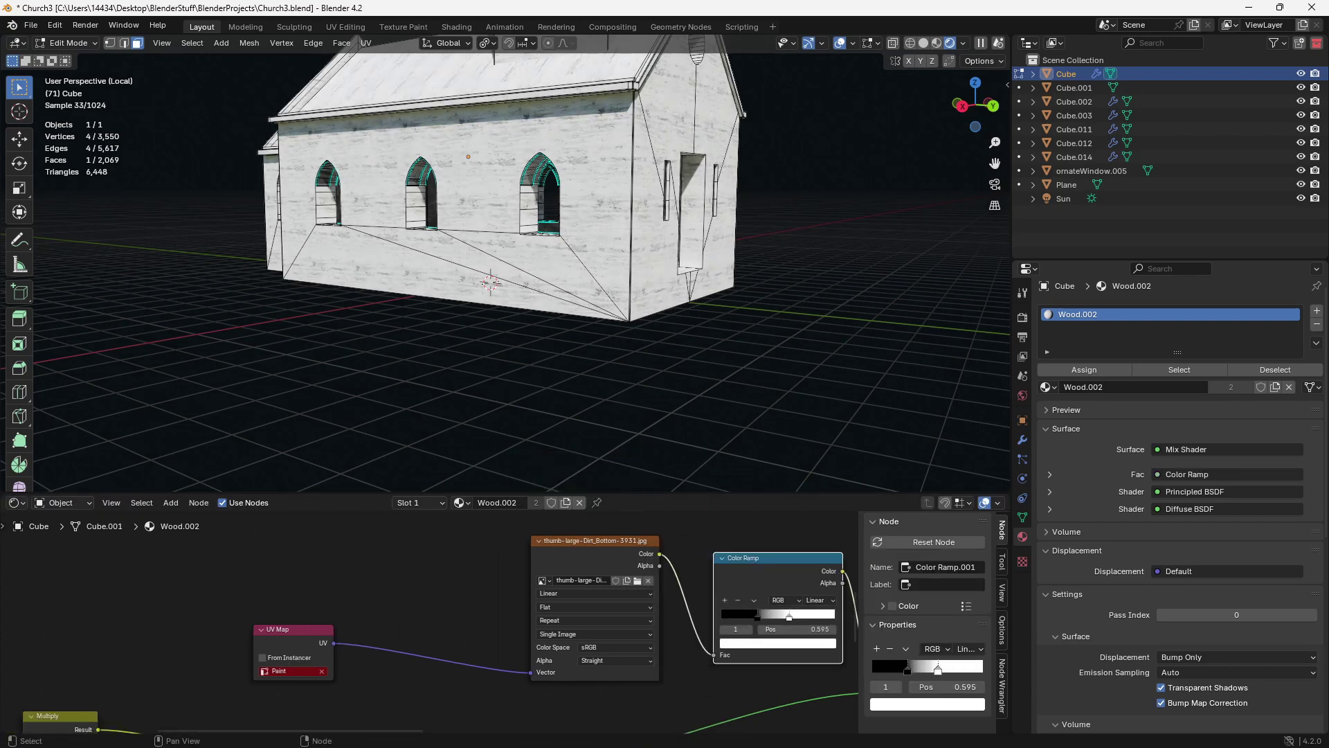
- Set the UV Map node to Uv, switch to the UV Editor, and show the mesh's UV Maps list
{"action": "left_click", "coordinate": [290, 671]}
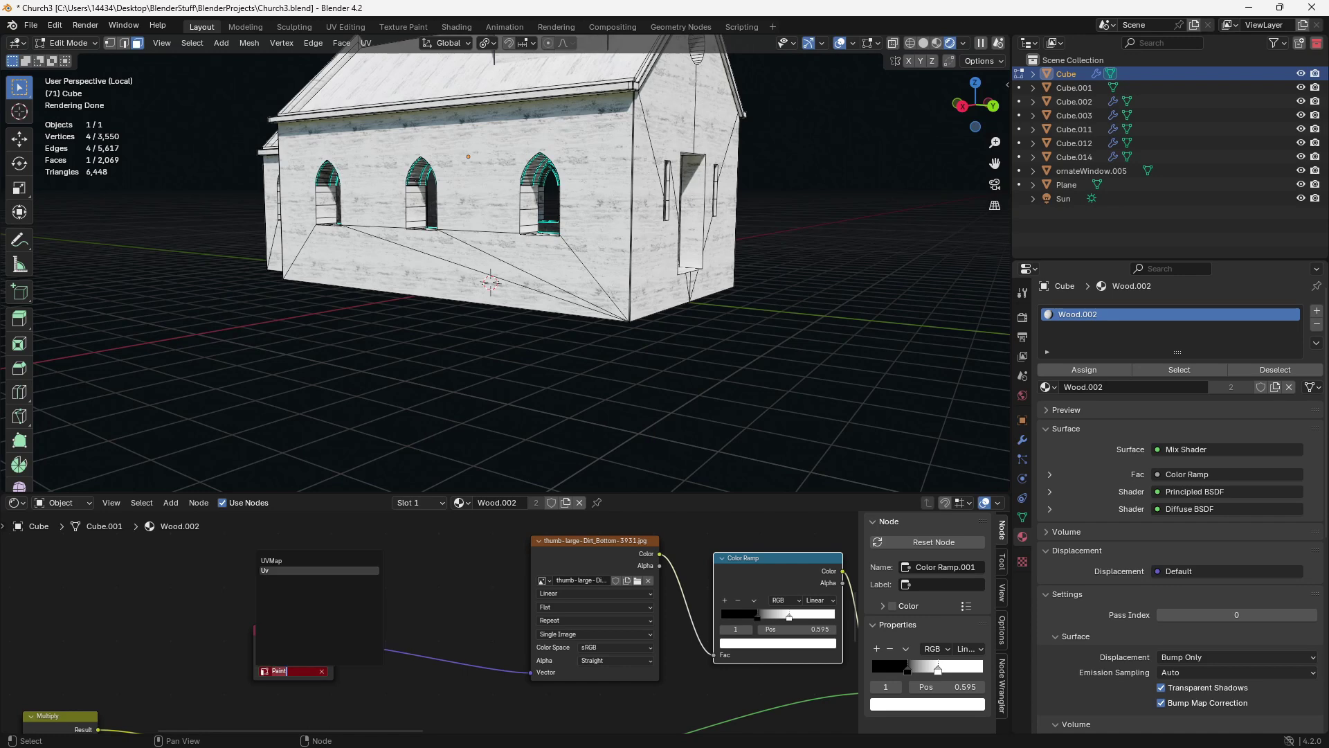
{"action": "left_click", "coordinate": [319, 570]}
{"action": "left_click", "coordinate": [16, 503]}
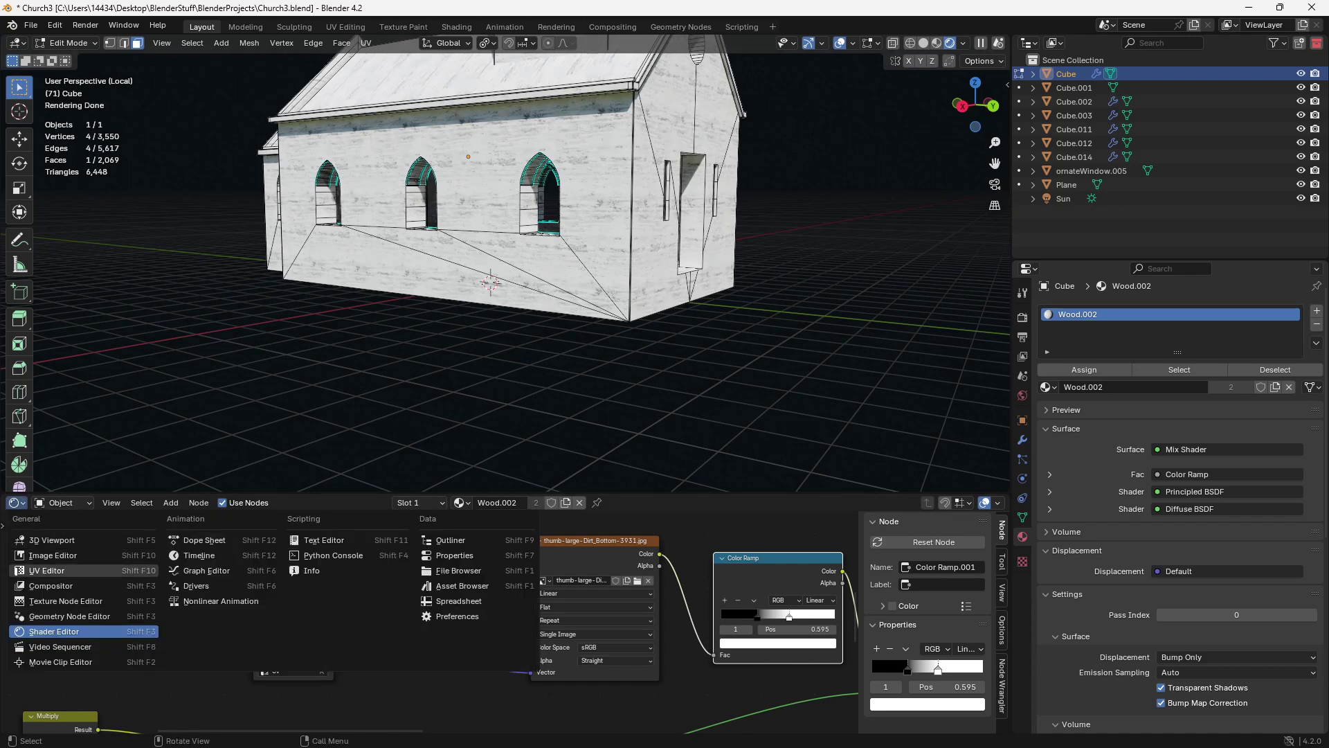
{"action": "left_click", "coordinate": [56, 563]}
{"action": "left_click", "coordinate": [1023, 439]}
{"action": "left_click", "coordinate": [1023, 459]}
{"action": "left_click", "coordinate": [1022, 498]}
{"action": "left_click", "coordinate": [1022, 517]}
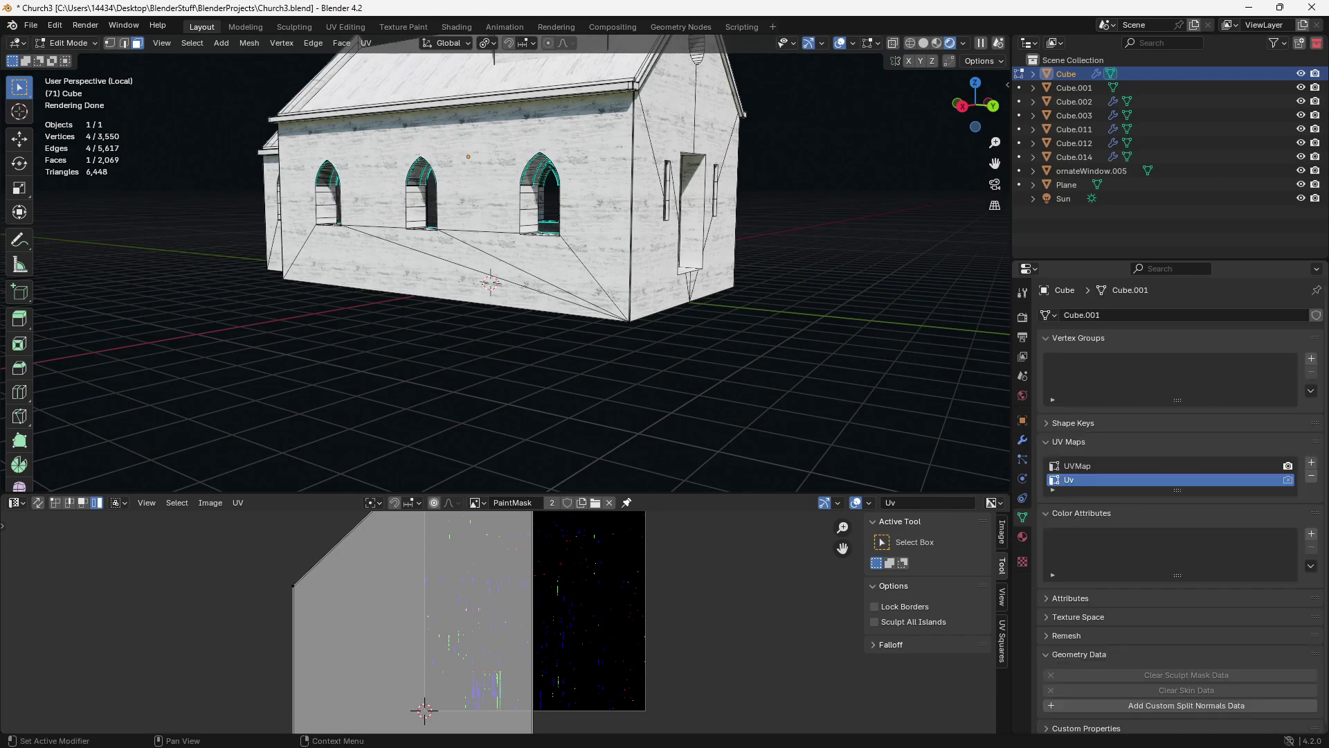
- Select the four faces of the church's long side wall and unwrap them with Cube Projection
{"action": "middle_click_drag", "start_coordinate": [540, 263], "coordinate": [585, 284]}
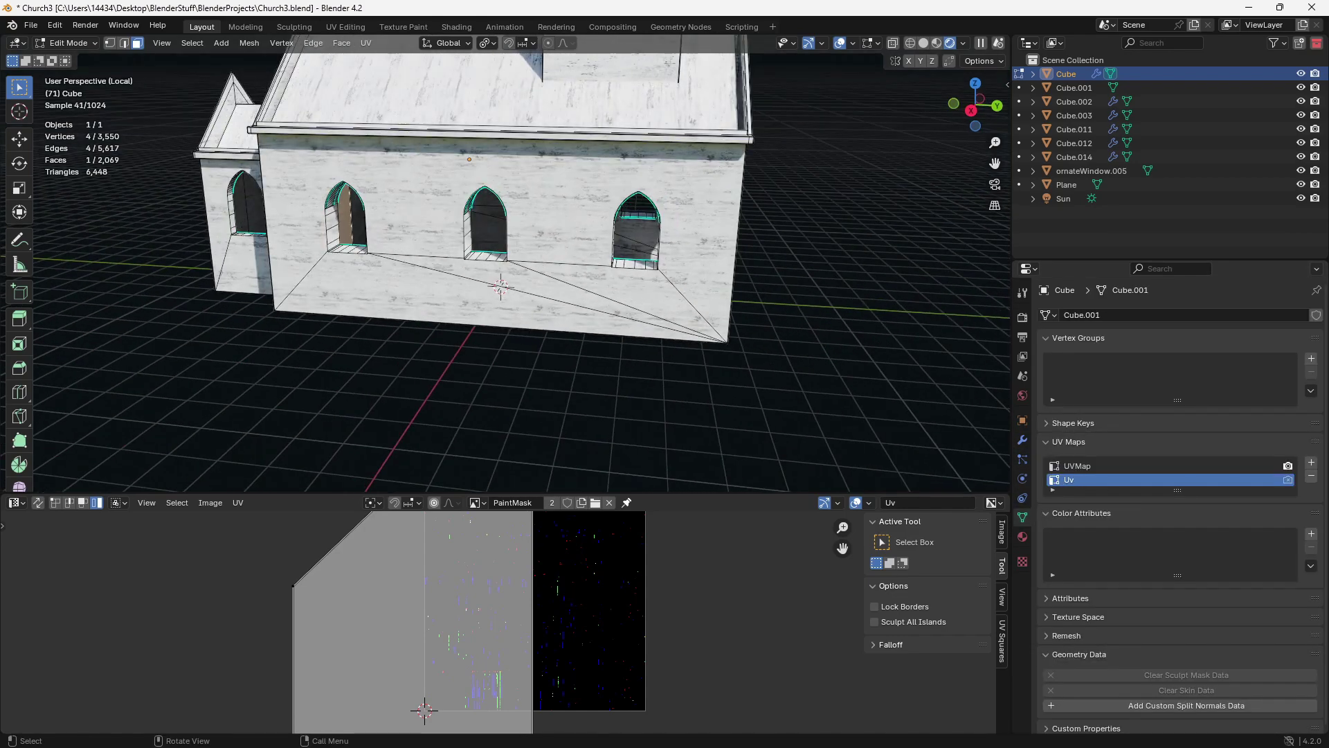
{"action": "left_click", "coordinate": [516, 277]}
{"action": "left_click", "coordinate": [447, 294], "text": "shift"}
{"action": "left_click", "coordinate": [554, 236], "text": "shift"}
{"action": "left_click", "coordinate": [620, 282], "text": "shift"}
{"action": "middle_click_drag", "start_coordinate": [619, 283], "coordinate": [605, 259]}
{"action": "key", "text": "u"}
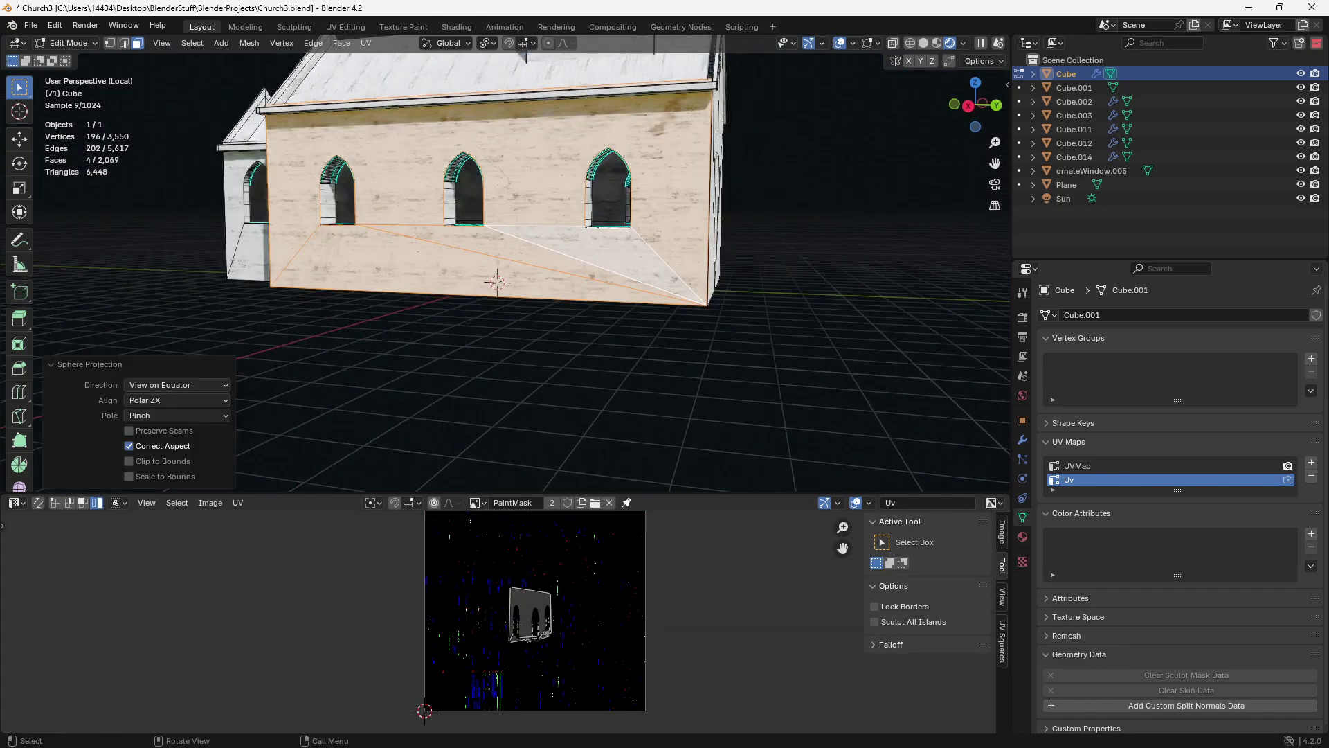
{"action": "key", "text": "ctrl+z"}
{"action": "key", "text": "u"}
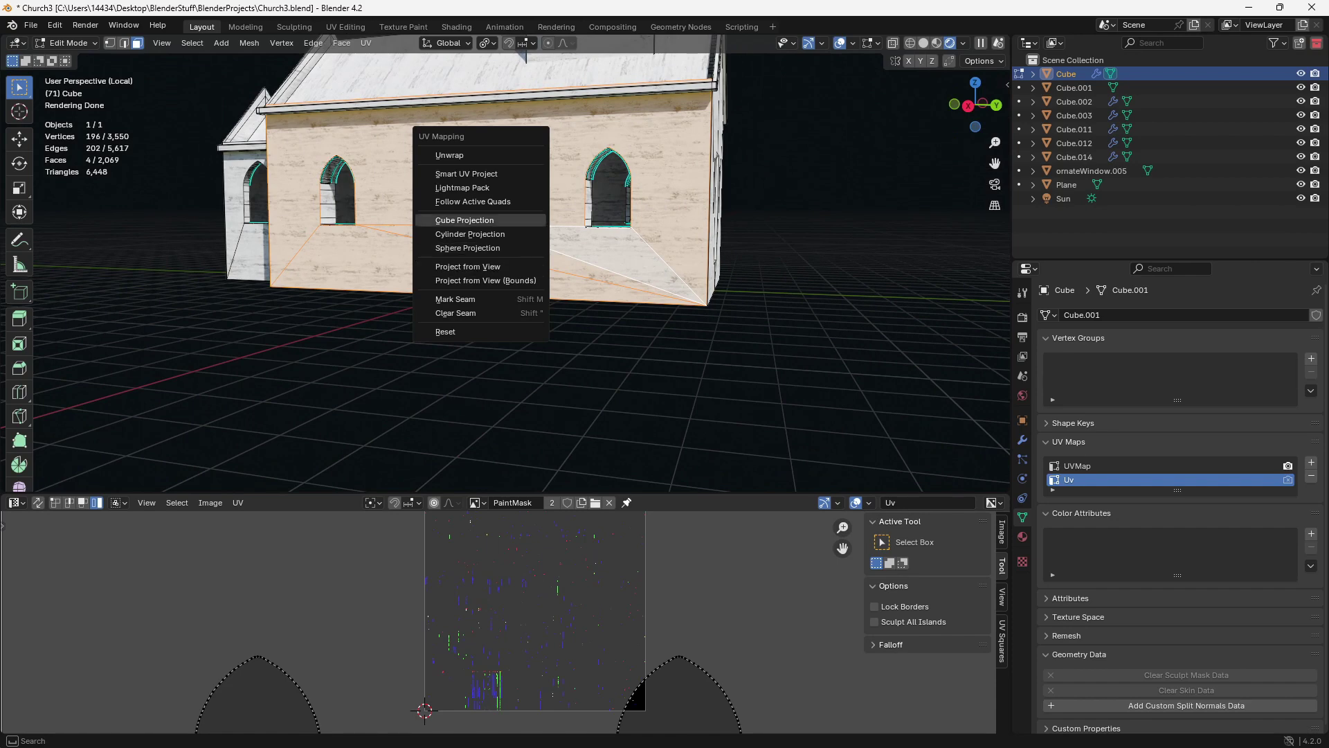
{"action": "left_click", "coordinate": [465, 221]}
- Scale up the side wall's UVs and display thumb-large-Dirt_Bottom-3931.jpg behind them in the UV Editor
{"action": "key", "text": "a"}
{"action": "key", "text": "s"}
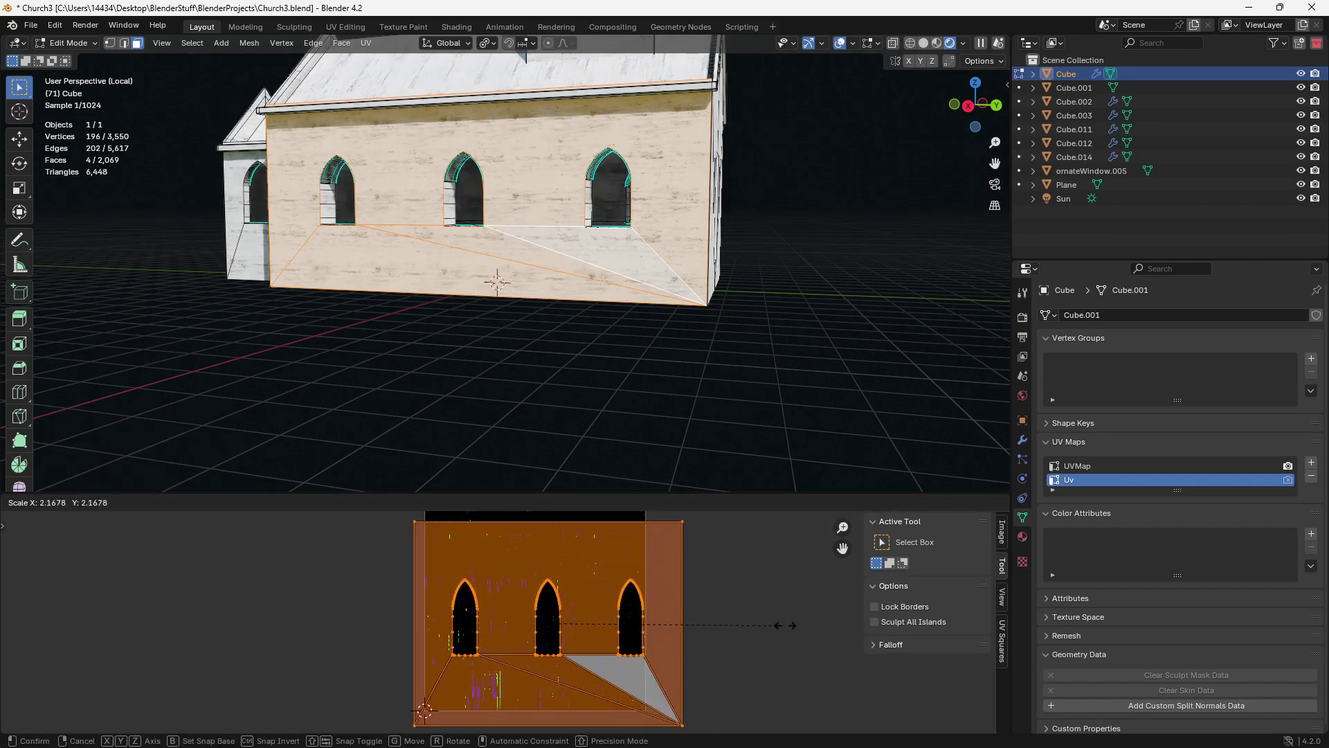
{"action": "left_click", "coordinate": [455, 503]}
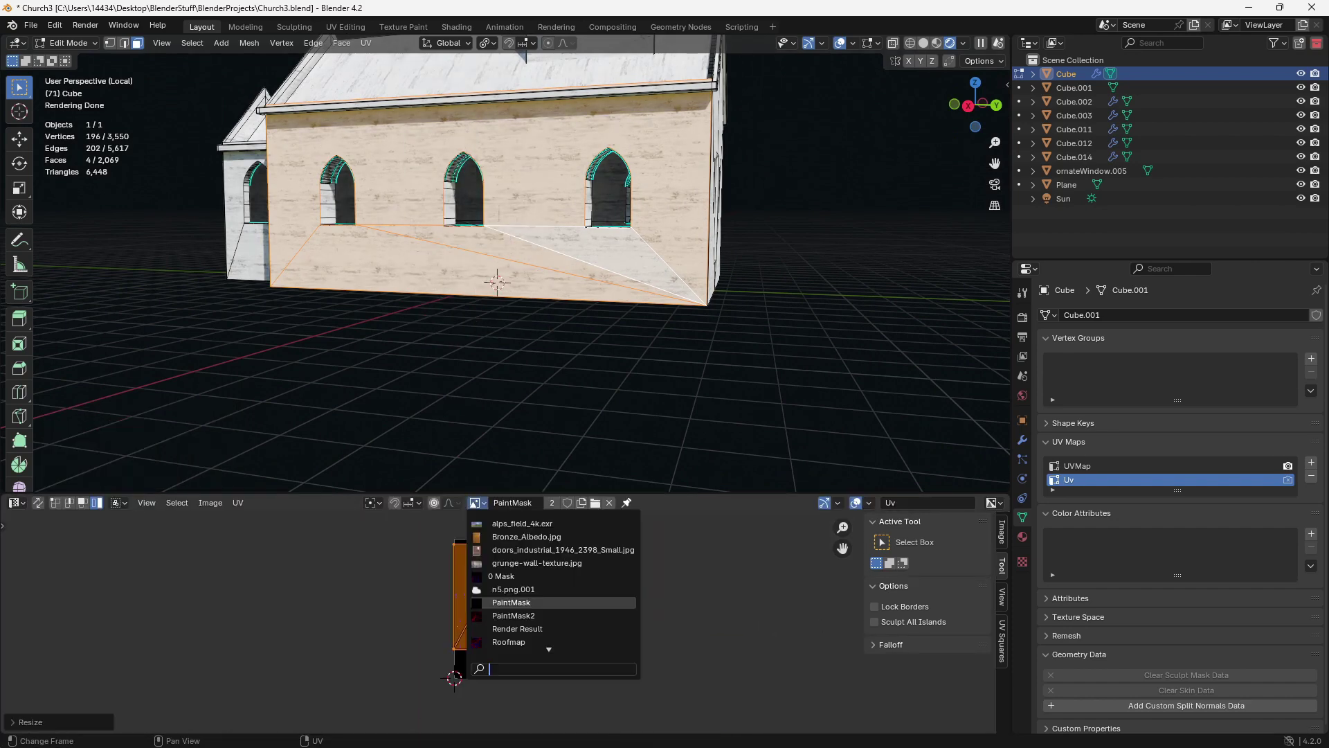
{"action": "left_click", "coordinate": [514, 537]}
{"action": "left_click", "coordinate": [453, 503]}
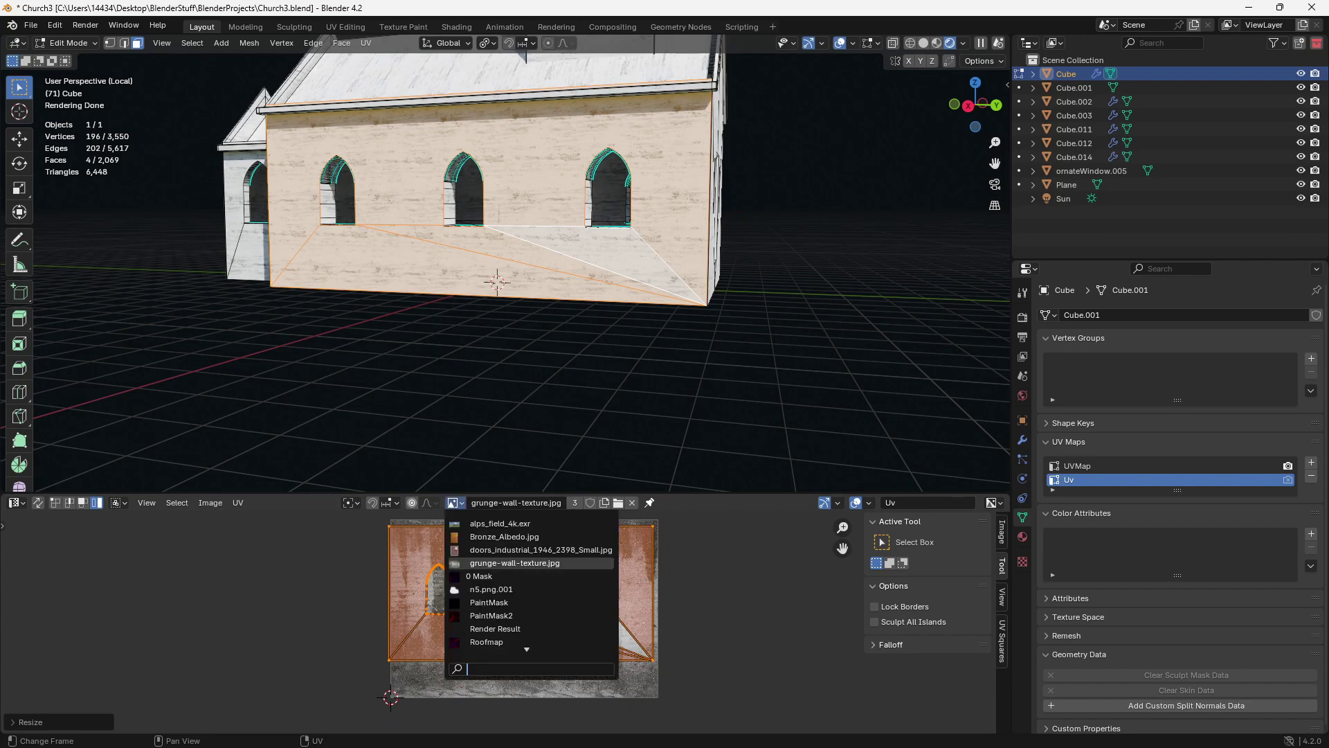
{"action": "type", "text": "co"}
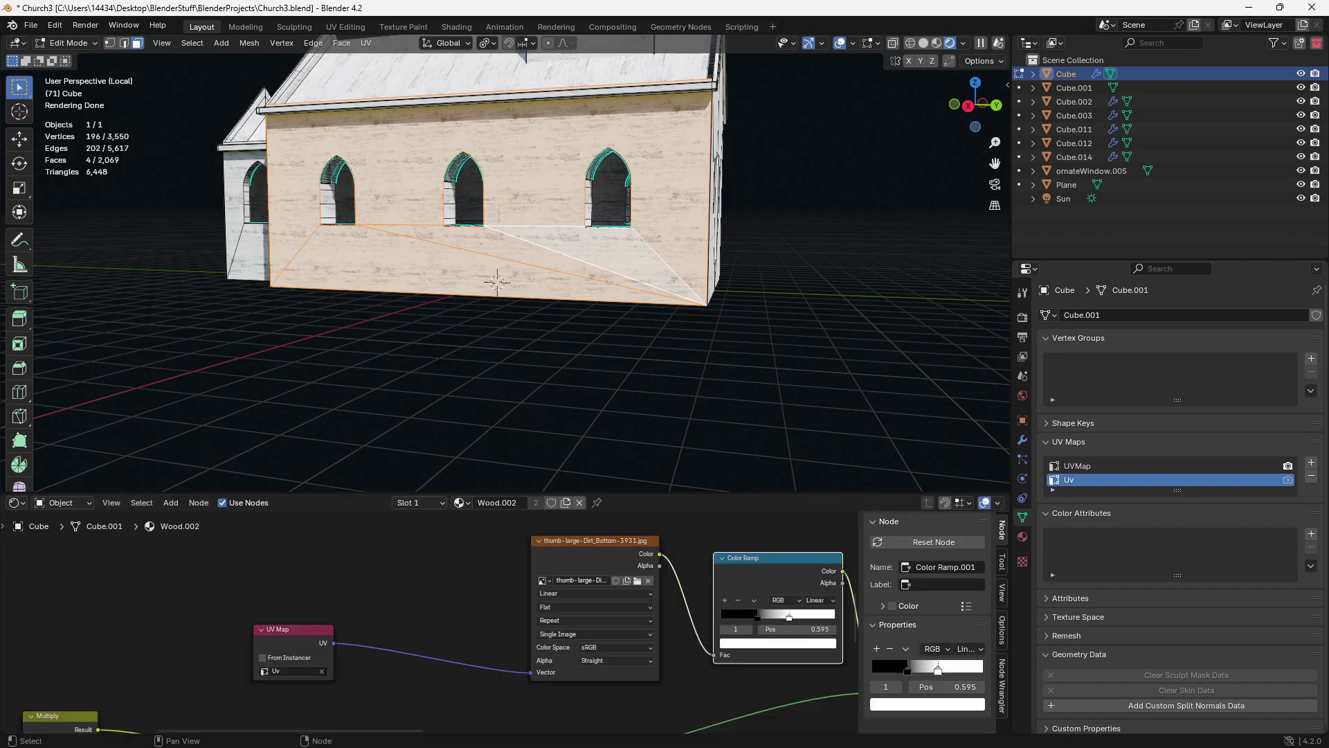
{"action": "left_click", "coordinate": [16, 503]}
{"action": "left_click", "coordinate": [47, 571]}
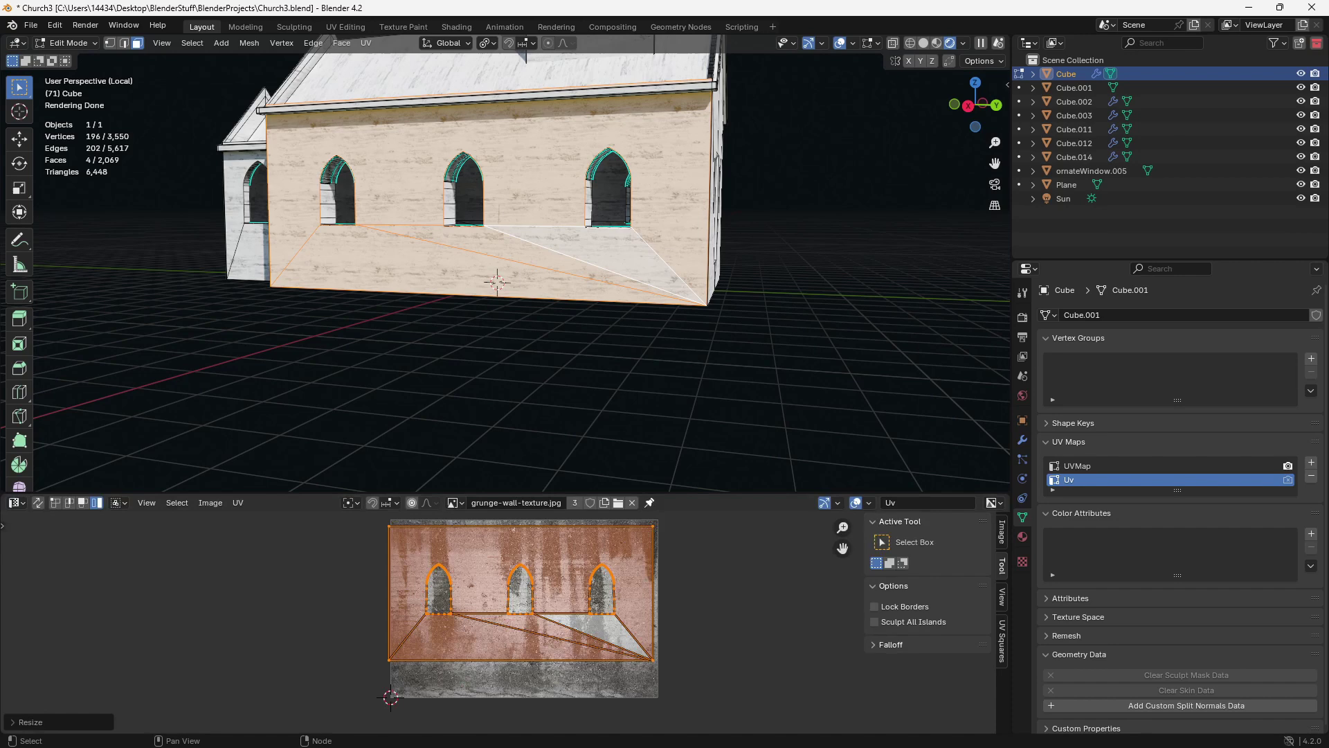
{"action": "left_click", "coordinate": [456, 503]}
{"action": "type", "text": "thu"}
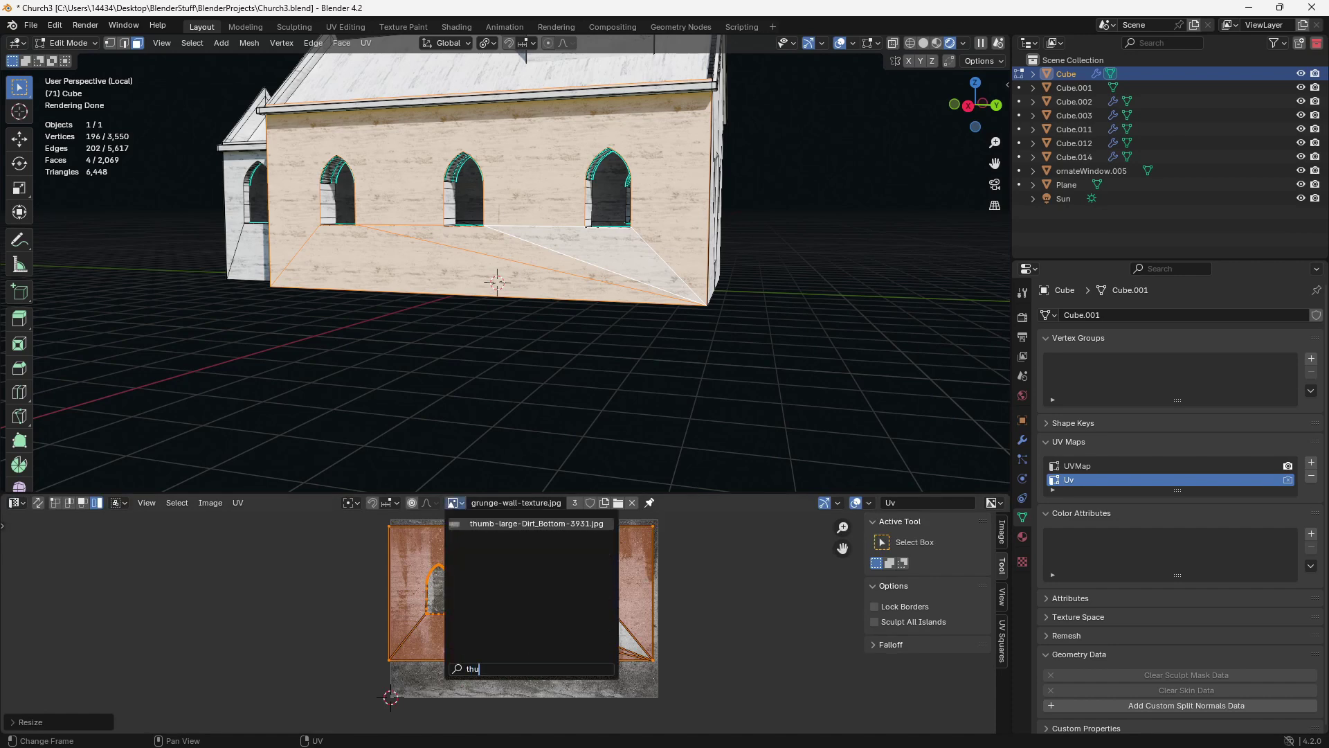
{"action": "key", "text": "Return"}
- Scale and move the side wall's UVs so their lower edge meets the bottom of the dirt image
{"action": "scroll", "coordinate": [505, 624], "scroll_direction": "up", "scroll_amount": 3}
{"action": "key", "text": "ctrl+z"}
{"action": "key", "text": "ctrl+z"}
{"action": "key", "text": "ctrl+z"}
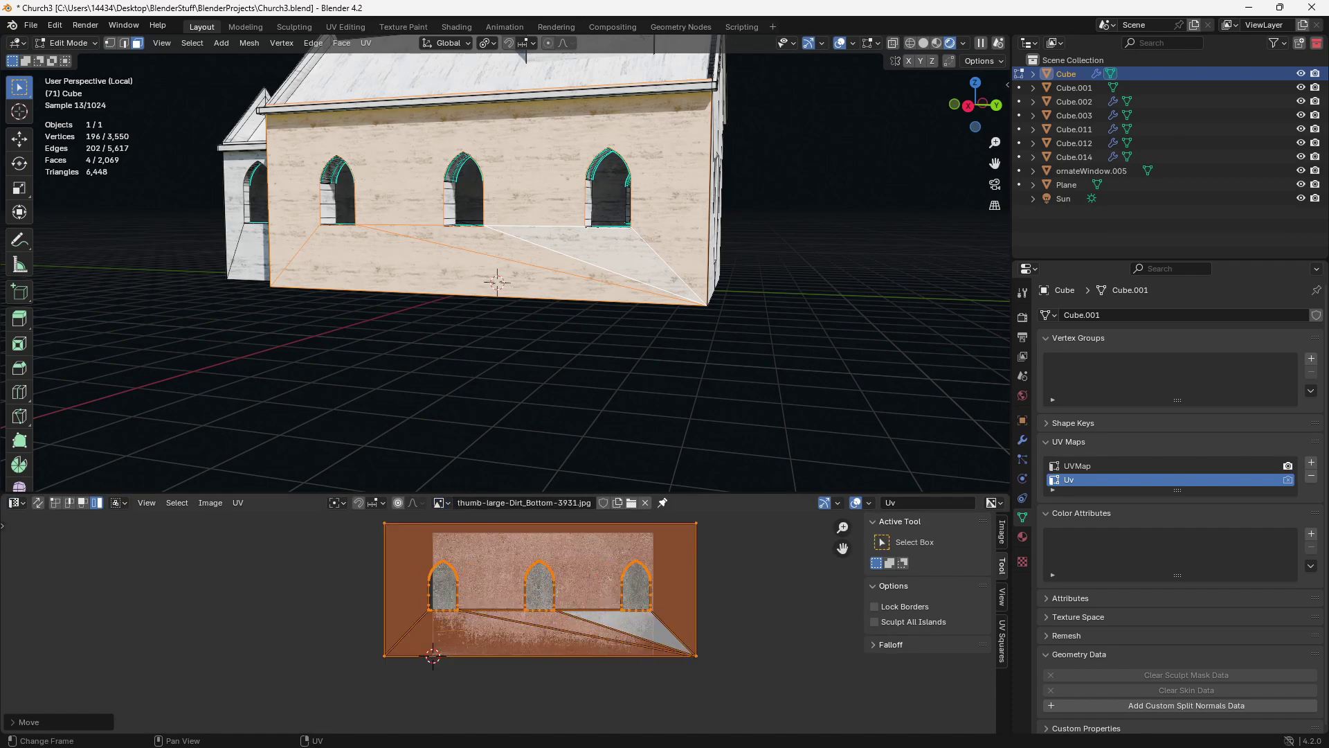
{"action": "key", "text": "s"}
{"action": "left_click", "coordinate": [509, 619]}
{"action": "key", "text": "g"}
{"action": "key", "text": "Return"}
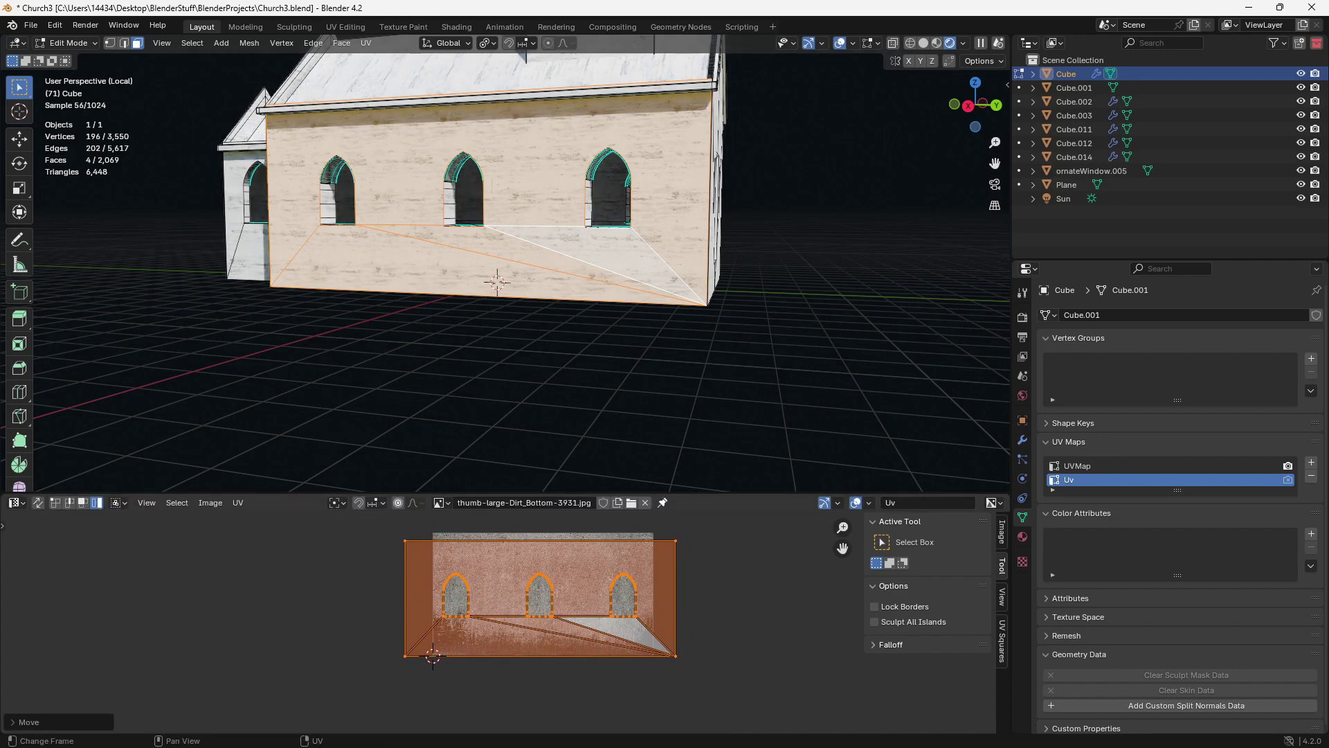
- Return to the Shader Editor, preview the Color Ramp output on the church, and set its white stop to 0.159
{"action": "left_click", "coordinate": [17, 502]}
{"action": "left_click", "coordinate": [69, 631]}
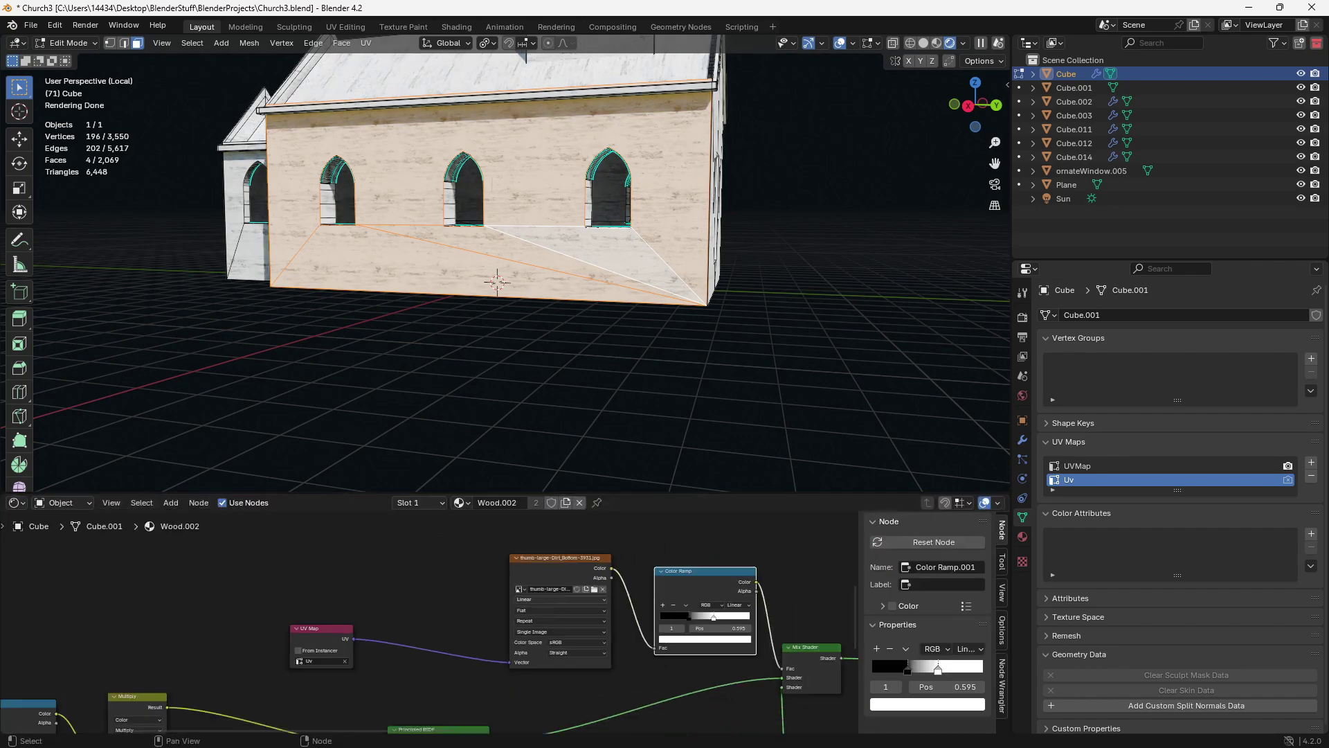
{"action": "left_click", "coordinate": [523, 570], "text": "ctrl+shift"}
{"action": "middle_click_drag", "start_coordinate": [523, 570], "coordinate": [496, 579]}
{"action": "scroll", "coordinate": [496, 579], "scroll_direction": "up", "scroll_amount": 4}
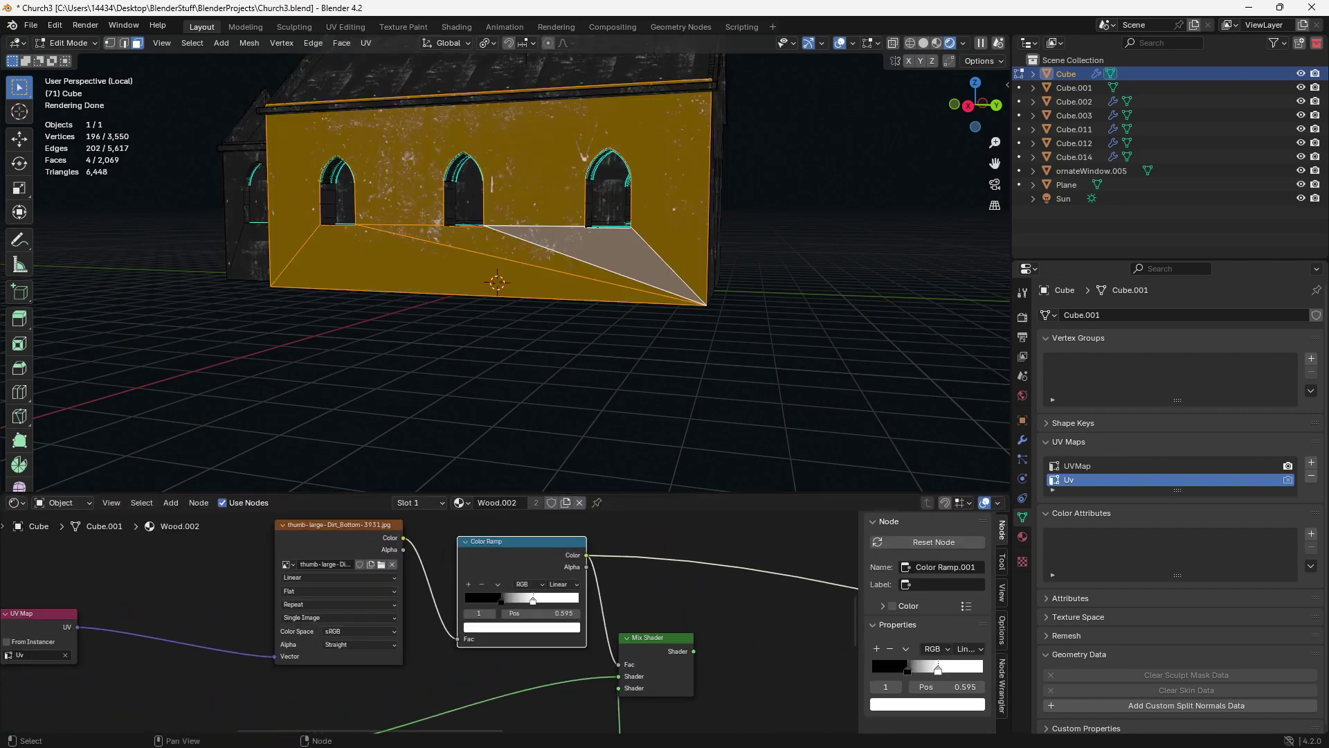
{"action": "left_click_drag", "start_coordinate": [520, 599], "coordinate": [483, 599]}
{"action": "scroll", "coordinate": [492, 346], "scroll_direction": "down", "scroll_amount": 4}
{"action": "middle_click_drag", "start_coordinate": [491, 346], "coordinate": [461, 346]}
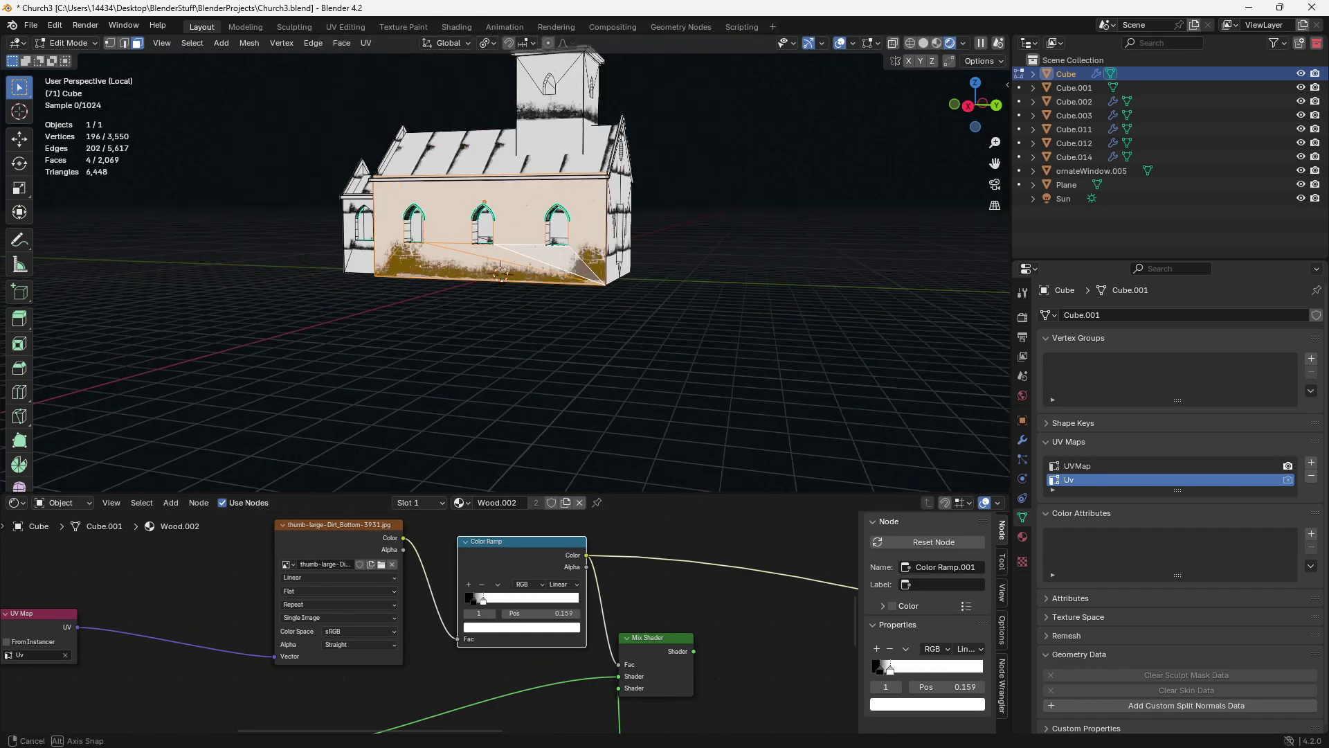
{"action": "scroll", "coordinate": [460, 346], "scroll_direction": "up", "scroll_amount": 5}
{"action": "scroll", "coordinate": [471, 609], "scroll_direction": "down", "scroll_amount": 3}
- Preview the Mix Shader instead, swap its two Shader inputs, and leave Edit Mode
{"action": "left_click", "coordinate": [609, 651], "text": "ctrl+shift"}
{"action": "middle_click_drag", "start_coordinate": [575, 409], "coordinate": [613, 401]}
{"action": "middle_click_drag", "start_coordinate": [644, 609], "coordinate": [612, 599]}
{"action": "scroll", "coordinate": [603, 679], "scroll_direction": "up", "scroll_amount": 2}
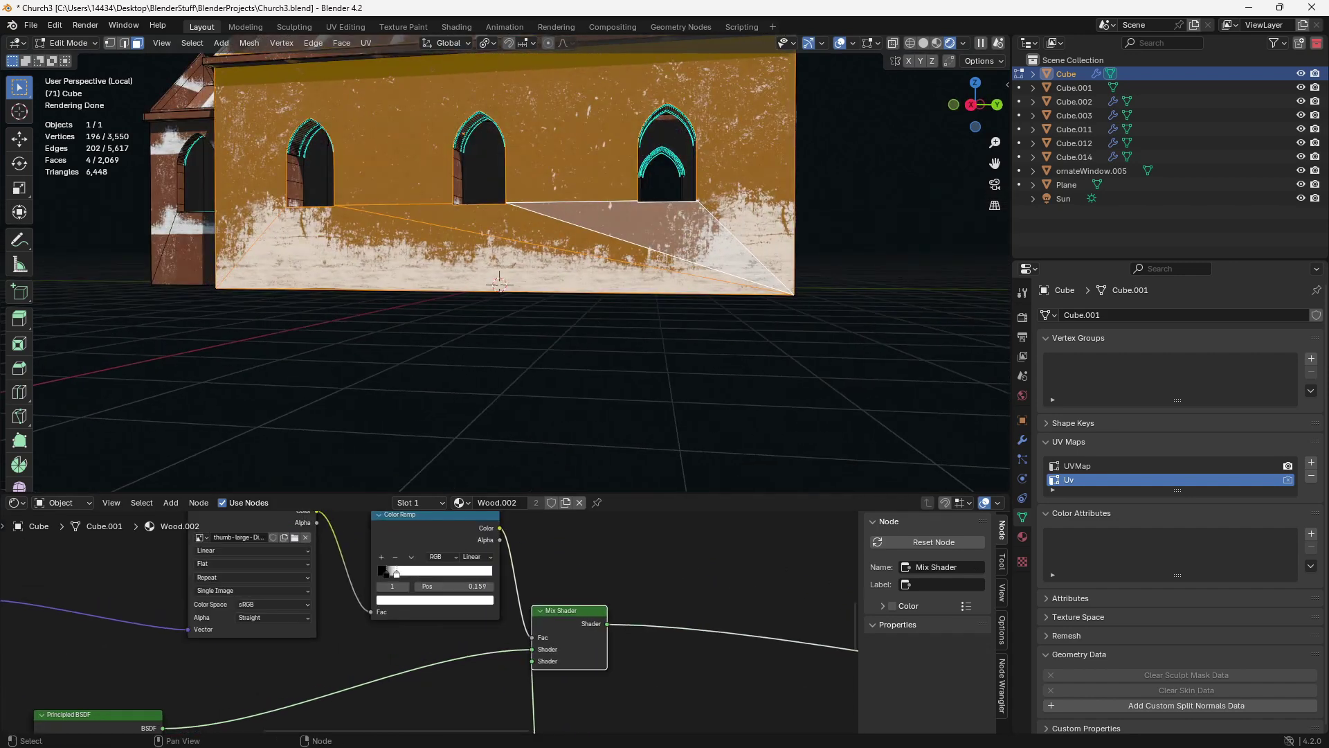
{"action": "left_click_drag", "start_coordinate": [575, 640], "coordinate": [665, 630]}
{"action": "key", "text": "alt+s"}
{"action": "scroll", "coordinate": [554, 651], "scroll_direction": "down", "scroll_amount": 3}
{"action": "middle_click_drag", "start_coordinate": [485, 678], "coordinate": [453, 610]}
{"action": "left_click", "coordinate": [159, 637]}
{"action": "key", "text": "Tab"}
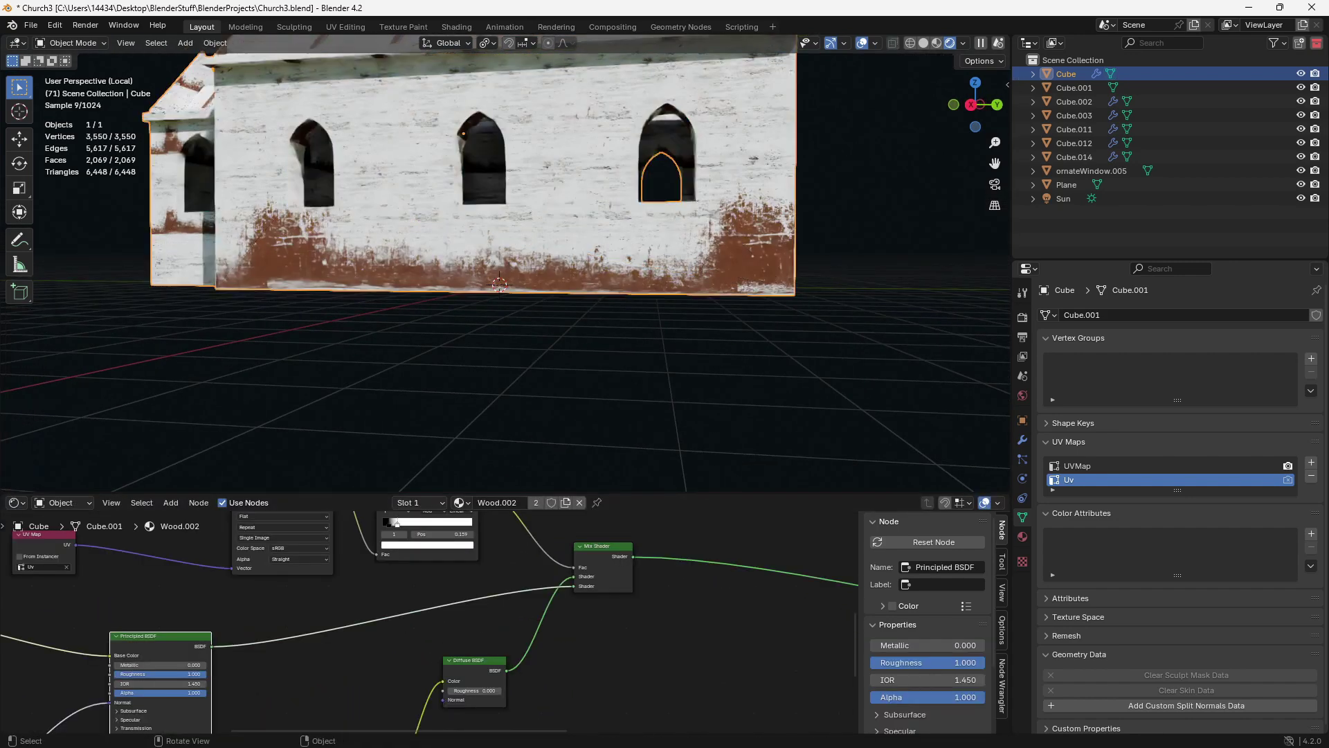
- Select the six faces of the church's front wall in Edit Mode, unwrap them with Cube Projection, and return to Object Mode
{"action": "scroll", "coordinate": [589, 360], "scroll_direction": "down", "scroll_amount": 5}
{"action": "left_click", "coordinate": [665, 360]}
{"action": "middle_click_drag", "start_coordinate": [554, 305], "coordinate": [478, 367]}
{"action": "scroll", "coordinate": [624, 322], "scroll_direction": "up", "scroll_amount": 5}
{"action": "key", "text": "Tab"}
{"action": "left_click", "coordinate": [496, 277]}
{"action": "left_click", "coordinate": [554, 173], "text": "shift"}
{"action": "left_click", "coordinate": [668, 180], "text": "shift"}
{"action": "left_click", "coordinate": [692, 346], "text": "shift"}
{"action": "left_click", "coordinate": [606, 388], "text": "shift"}
{"action": "left_click", "coordinate": [617, 387], "text": "shift"}
{"action": "scroll", "coordinate": [595, 374], "scroll_direction": "down", "scroll_amount": 3}
{"action": "key", "text": "u"}
{"action": "left_click", "coordinate": [586, 362]}
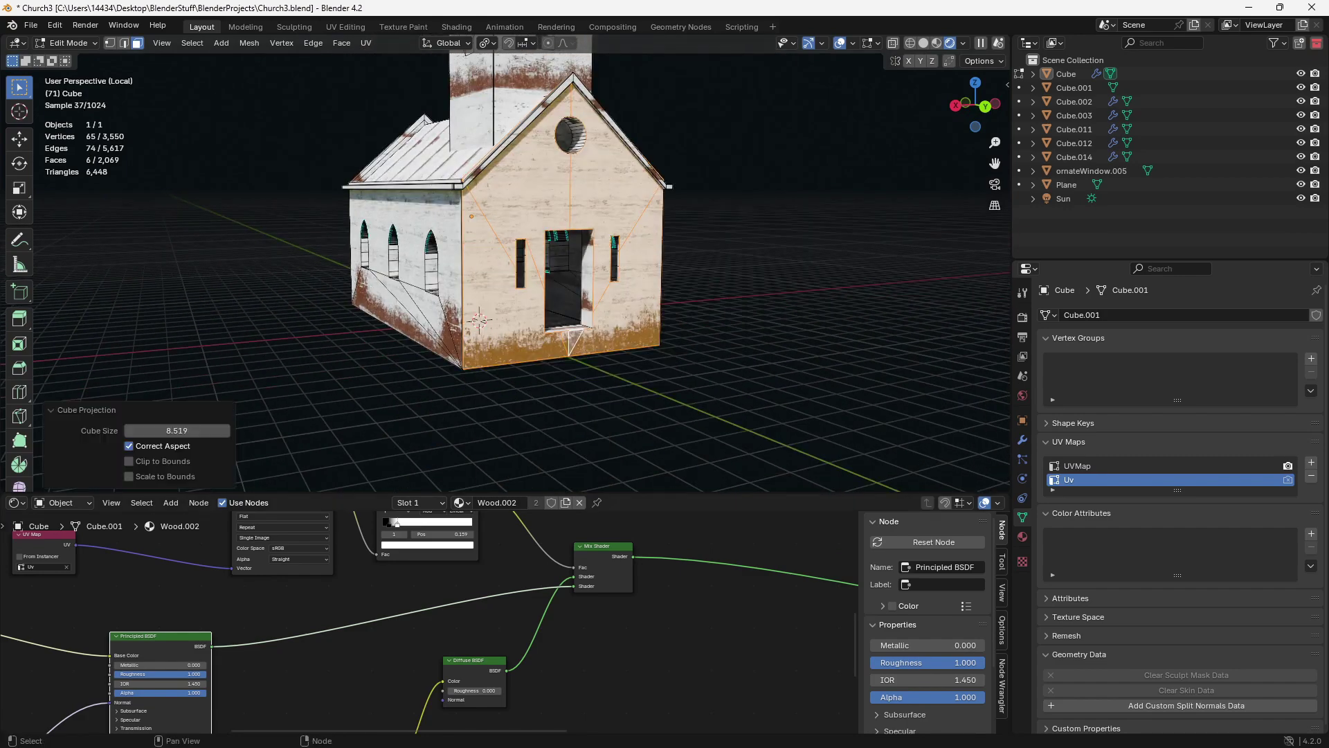
{"action": "key", "text": "Tab"}
- Replace the soil albedo image feeding the Diffuse BSDF with the TexturesCom nature moss image from the Natural folder
{"action": "scroll", "coordinate": [554, 298], "scroll_direction": "down", "scroll_amount": 3}
{"action": "mouse_move", "coordinate": [554, 298]}
{"action": "middle_mouse_down"}
{"action": "mouse_move", "coordinate": [398, 297]}
{"action": "mouse_move", "coordinate": [569, 302]}
{"action": "middle_mouse_up"}
{"action": "scroll", "coordinate": [569, 302], "scroll_direction": "up", "scroll_amount": 2}
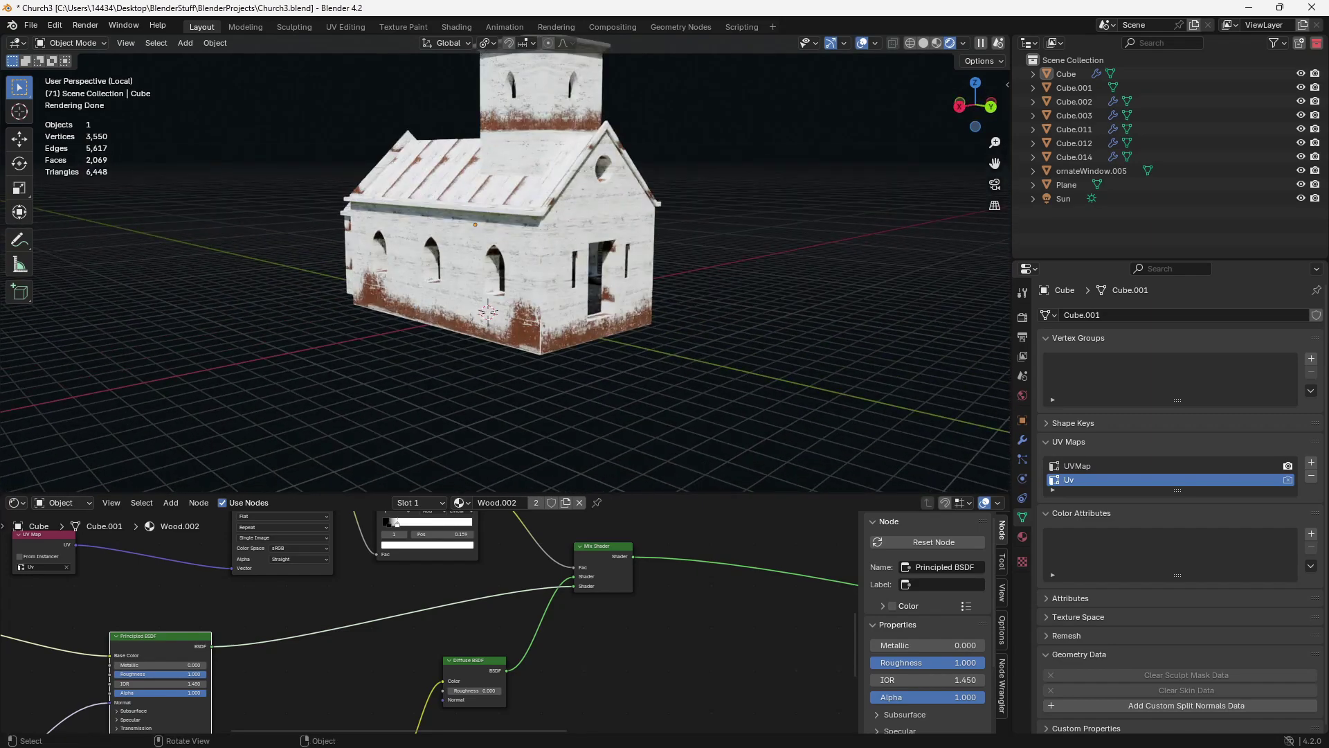
{"action": "middle_click_drag", "start_coordinate": [478, 297], "coordinate": [553, 298]}
{"action": "scroll", "coordinate": [434, 618], "scroll_direction": "down", "scroll_amount": 5}
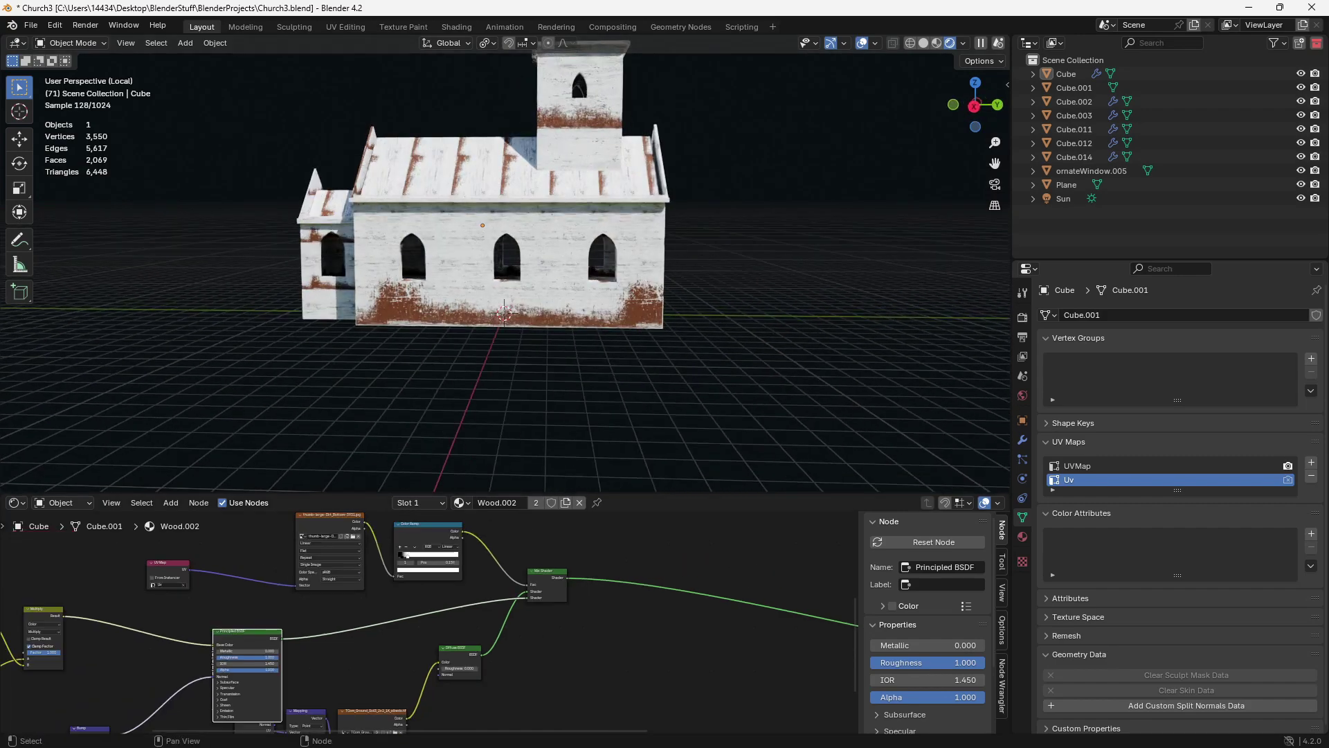
{"action": "middle_click_drag", "start_coordinate": [434, 618], "coordinate": [448, 653]}
{"action": "left_click", "coordinate": [341, 558]}
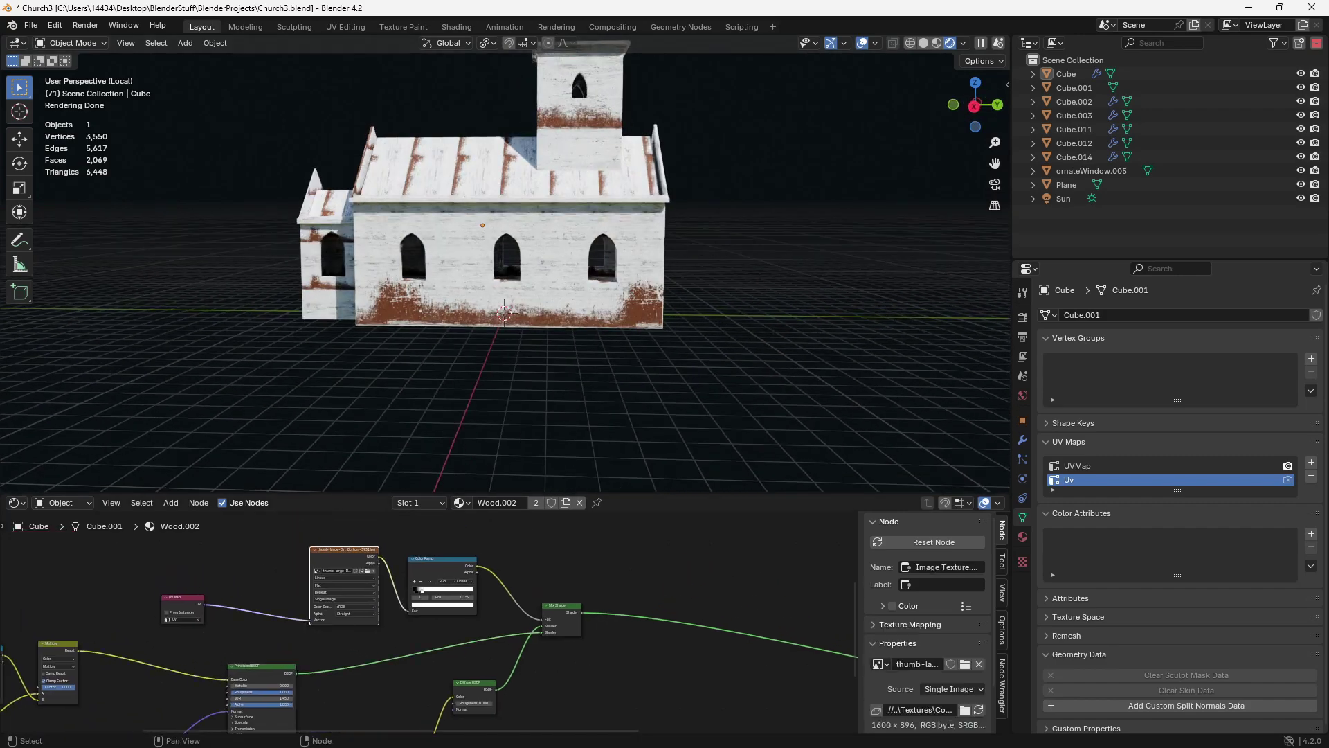
{"action": "middle_click_drag", "start_coordinate": [367, 682], "coordinate": [463, 547]}
{"action": "scroll", "coordinate": [462, 547], "scroll_direction": "up", "scroll_amount": 4}
{"action": "left_click", "coordinate": [487, 633]}
{"action": "left_click", "coordinate": [518, 651]}
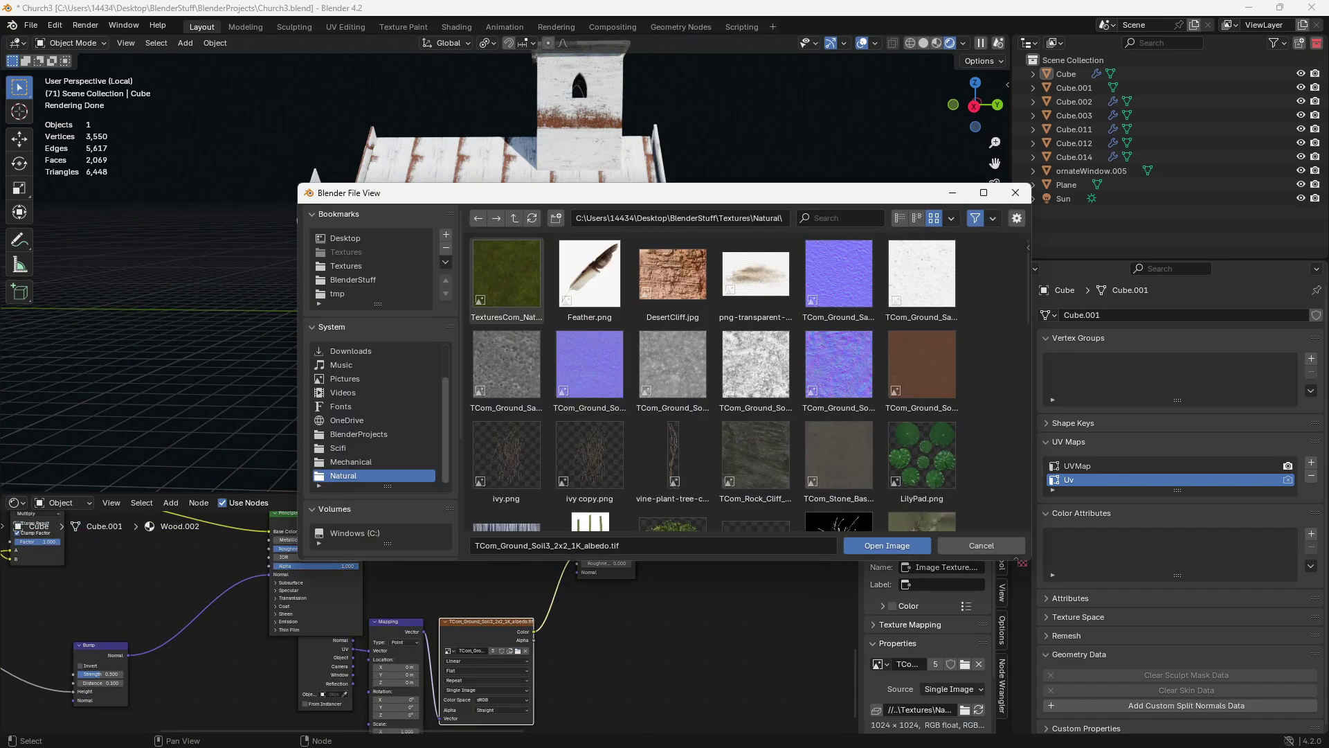
{"action": "double_click", "coordinate": [506, 277]}
- Select the church body, check its moss from the front corner, and save the Church3 file
{"action": "middle_click_drag", "start_coordinate": [512, 280], "coordinate": [488, 306]}
{"action": "left_click", "coordinate": [494, 309]}
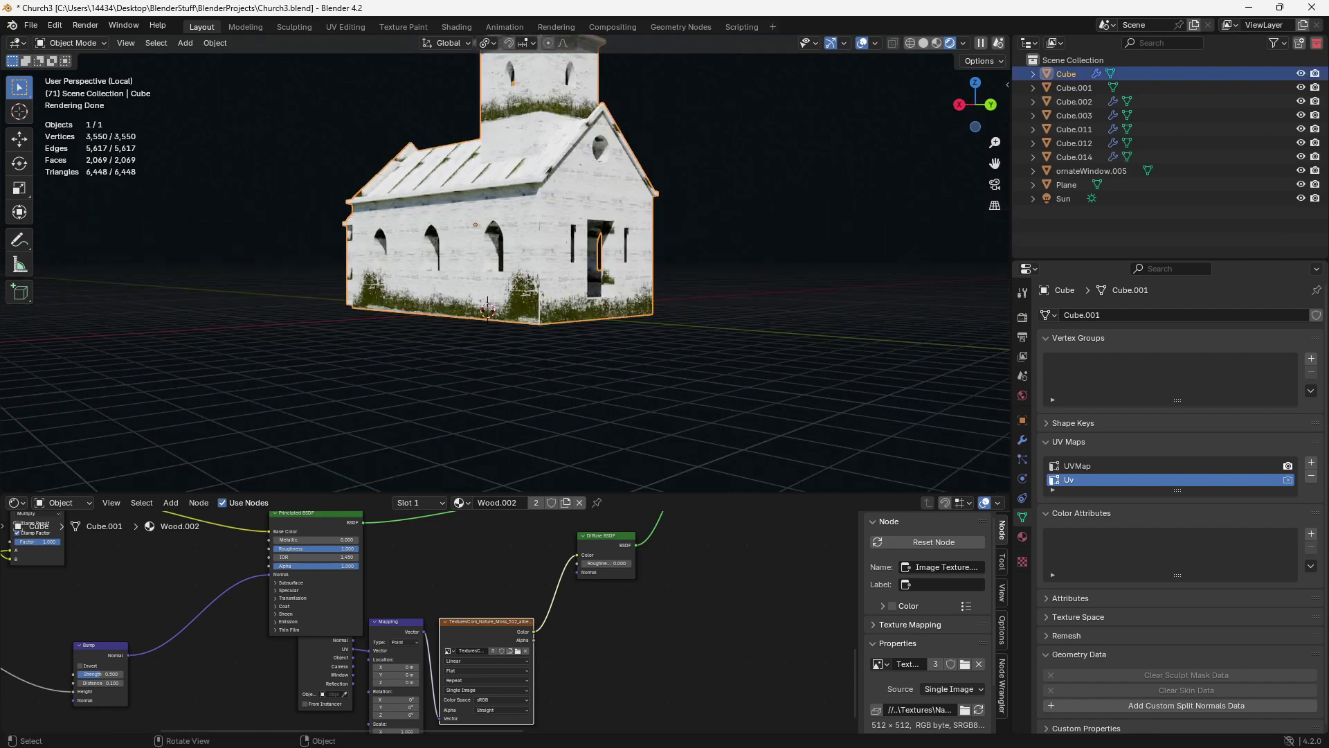
{"action": "scroll", "coordinate": [429, 622], "scroll_direction": "down", "scroll_amount": 4}
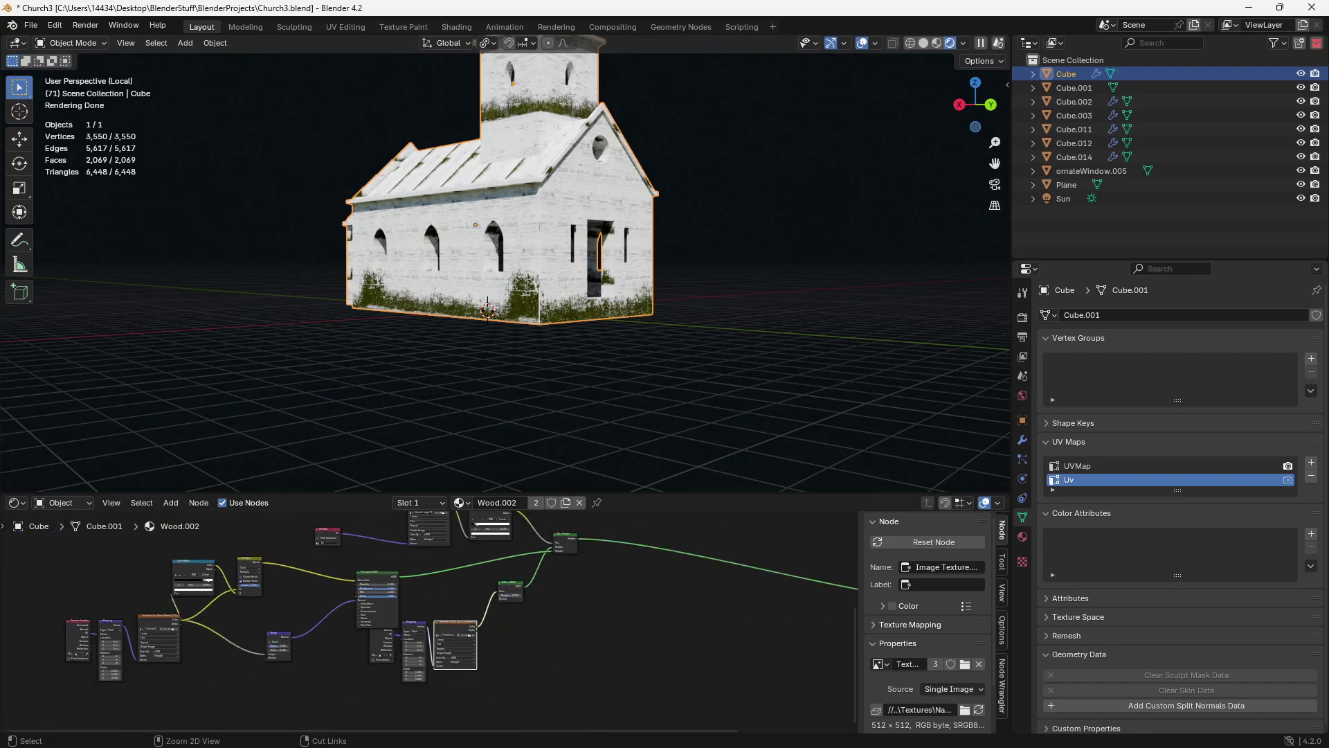
{"action": "key", "text": "ctrl+s"}
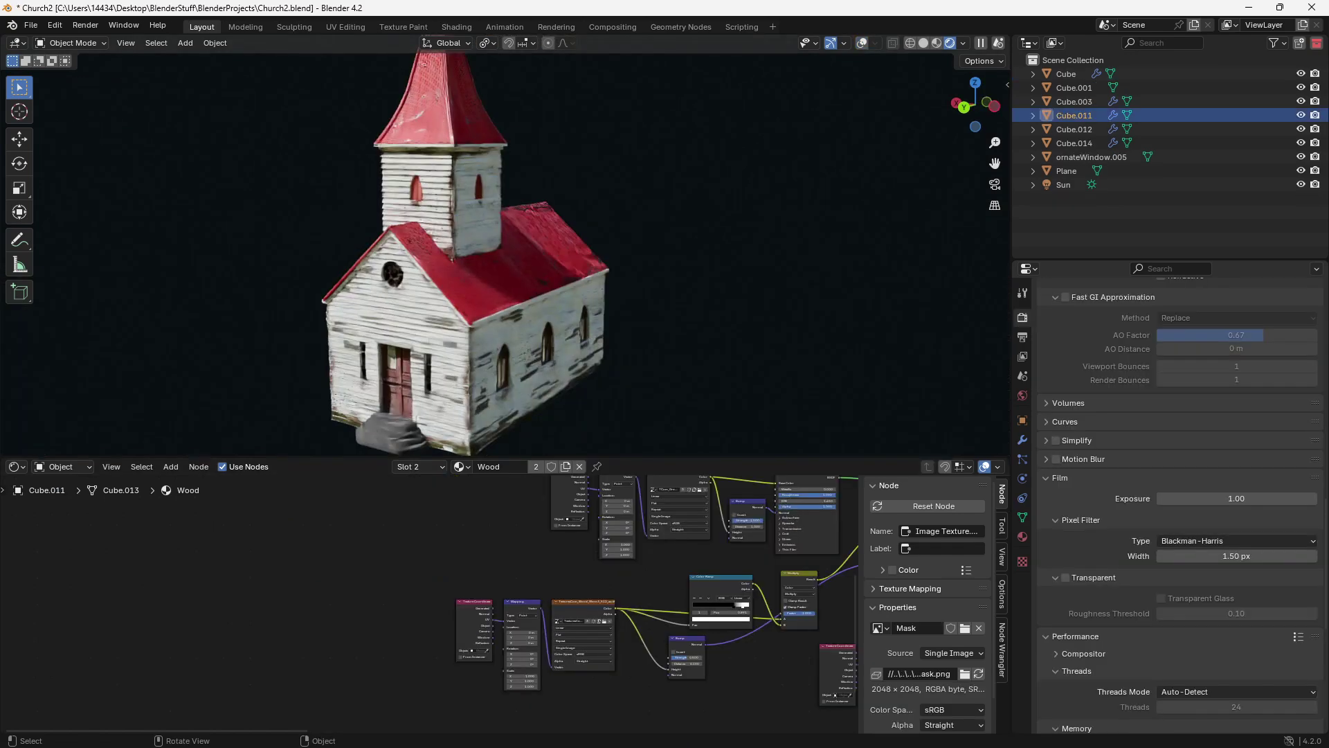
{"action": "middle_click_drag", "start_coordinate": [478, 250], "coordinate": [686, 249]}
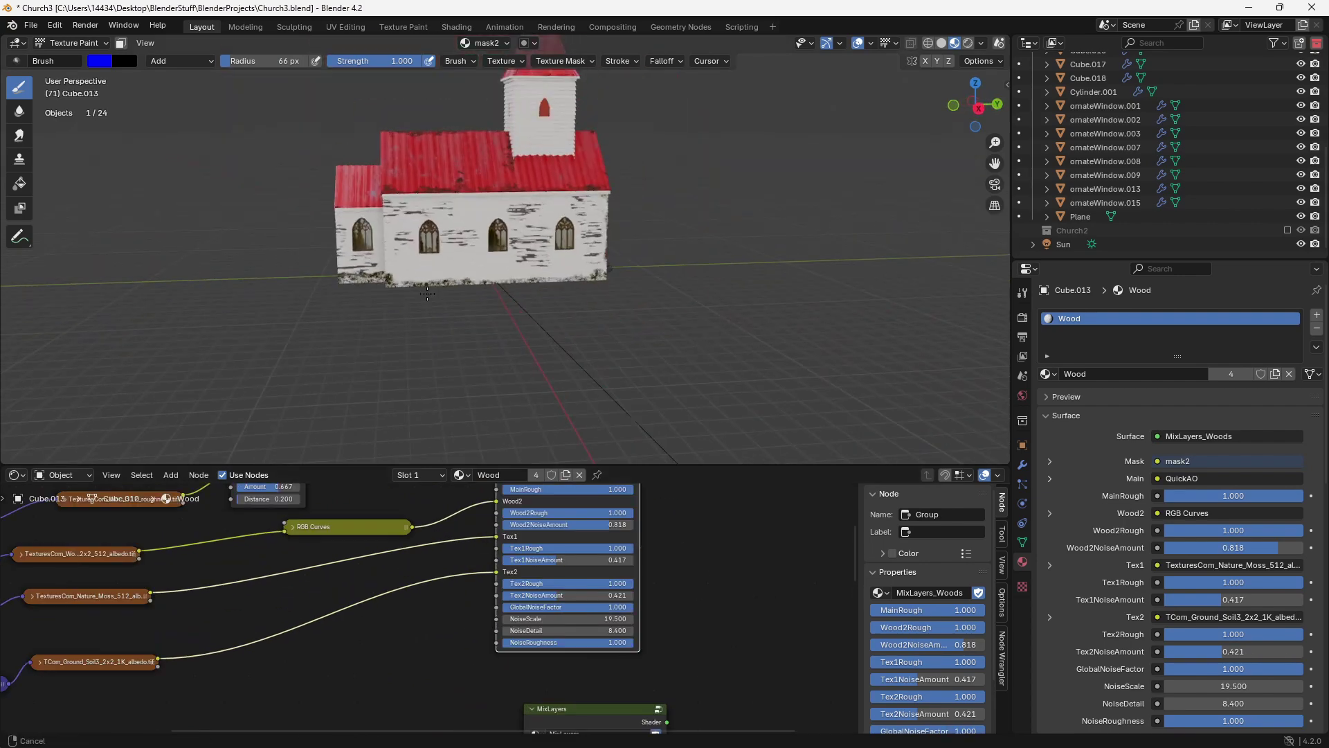
{"action": "middle_click_drag", "start_coordinate": [551, 318], "coordinate": [899, 79]}
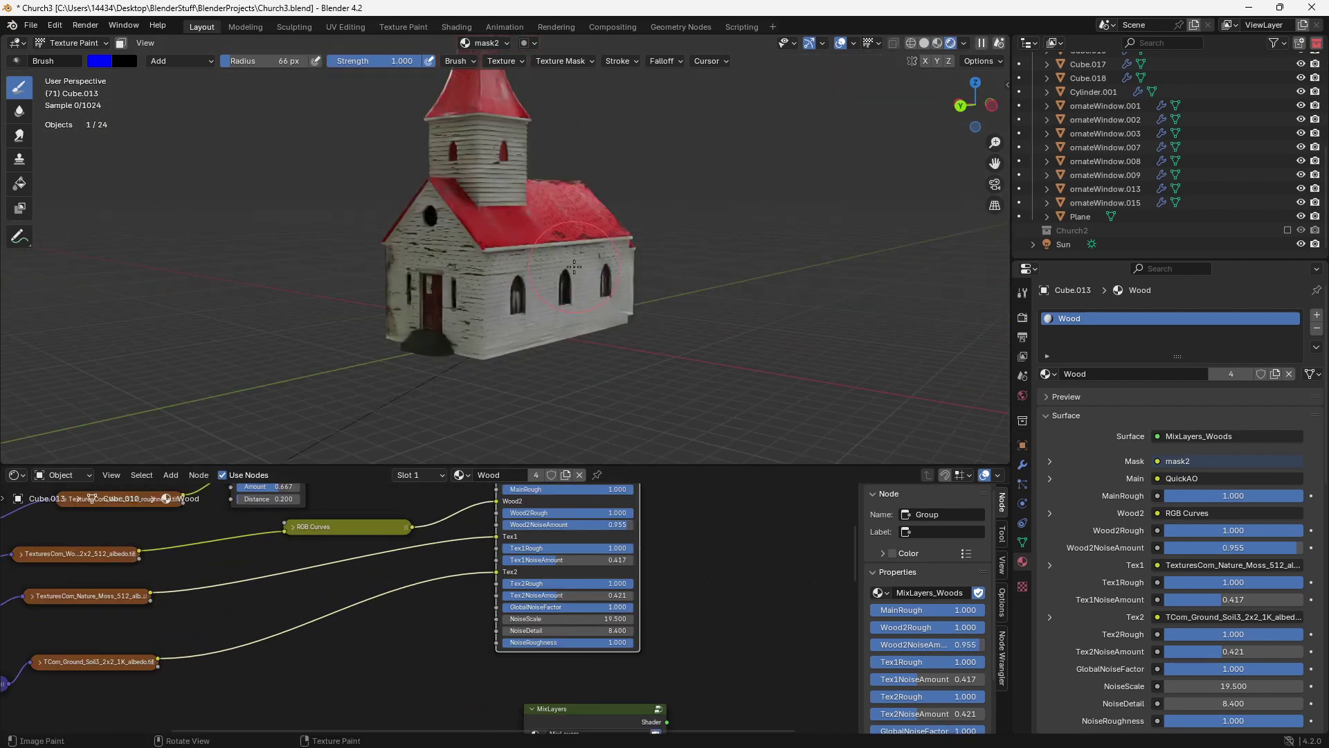